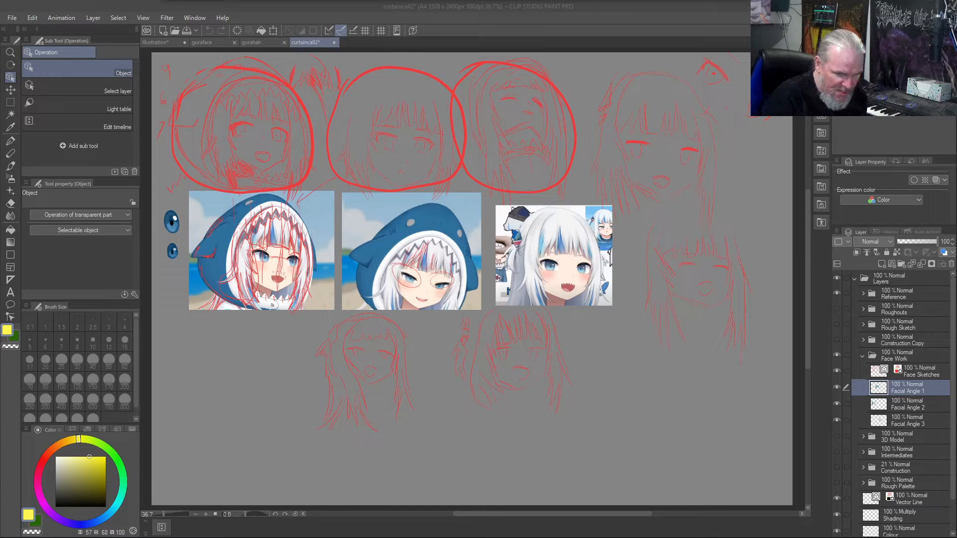
# - Check the contents of the Roughouts, Rough Sketch and Intermediates folders by briefly showing them, leaving them hidden
pyautogui.click(836, 309)
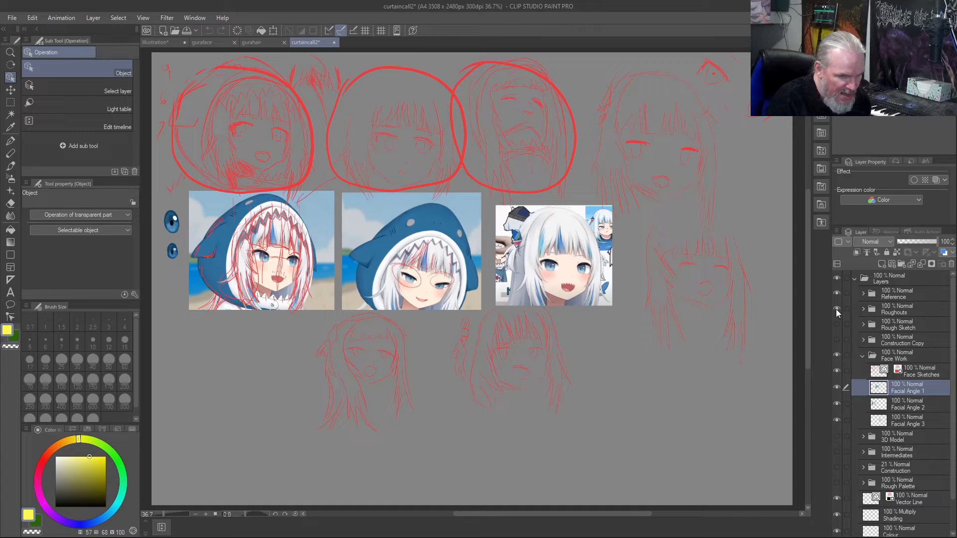
pyautogui.click(835, 325)
pyautogui.click(836, 324)
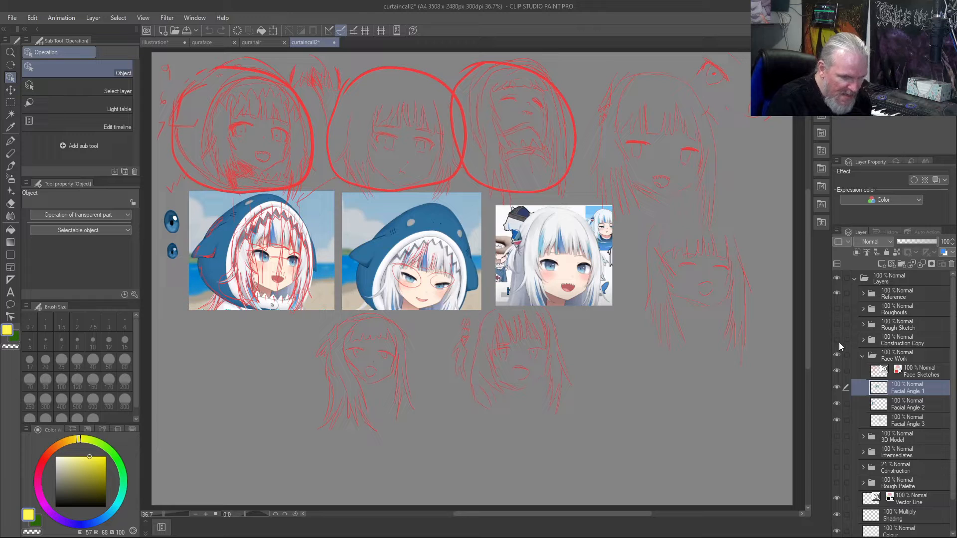
pyautogui.click(838, 452)
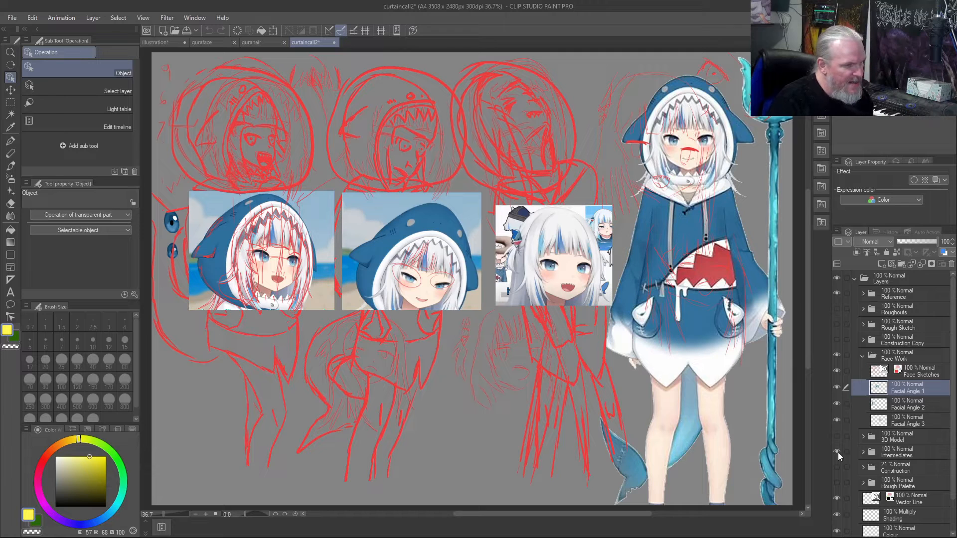
pyautogui.click(837, 452)
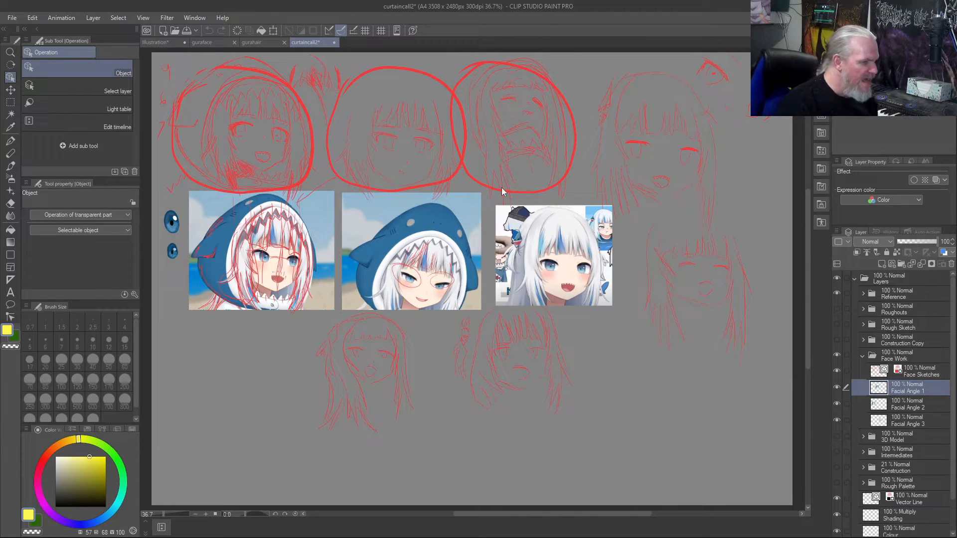
# - Compare the gurahair, guraface and curtaincall2 drawings by switching between the open documents
pyautogui.click(257, 46)
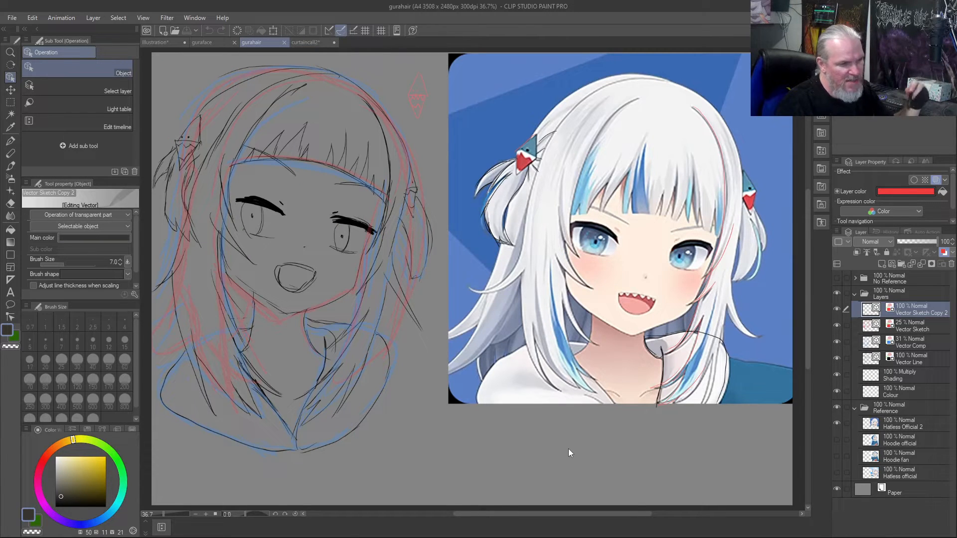
pyautogui.click(211, 42)
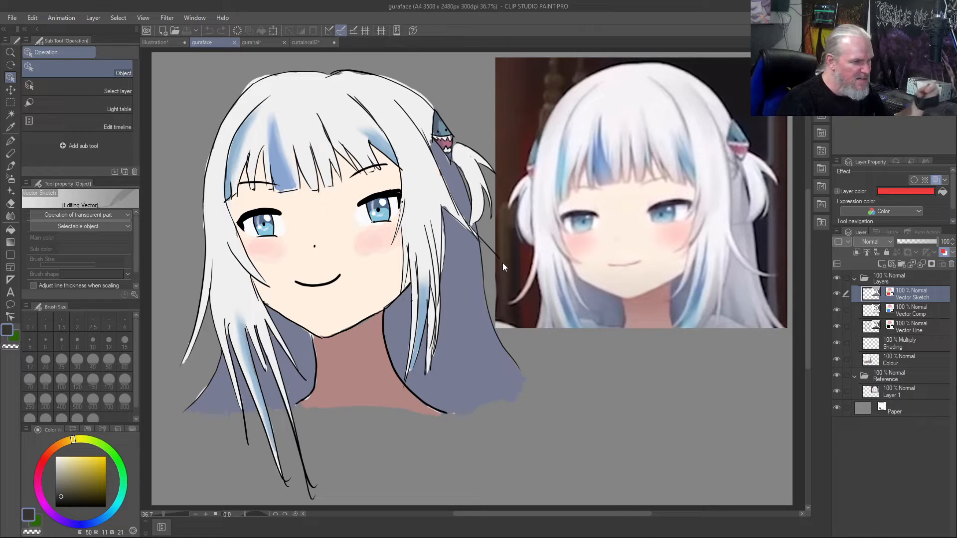
pyautogui.click(313, 44)
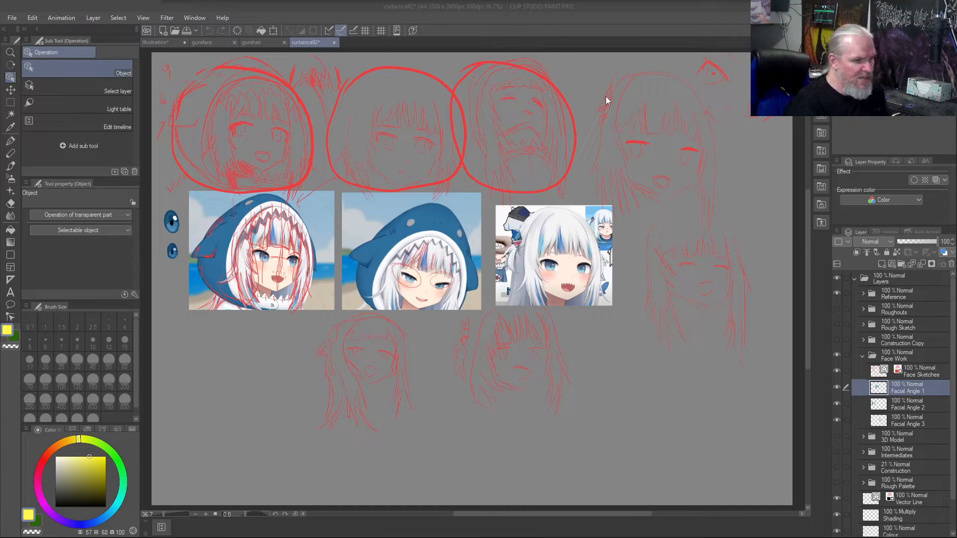
pyautogui.click(253, 43)
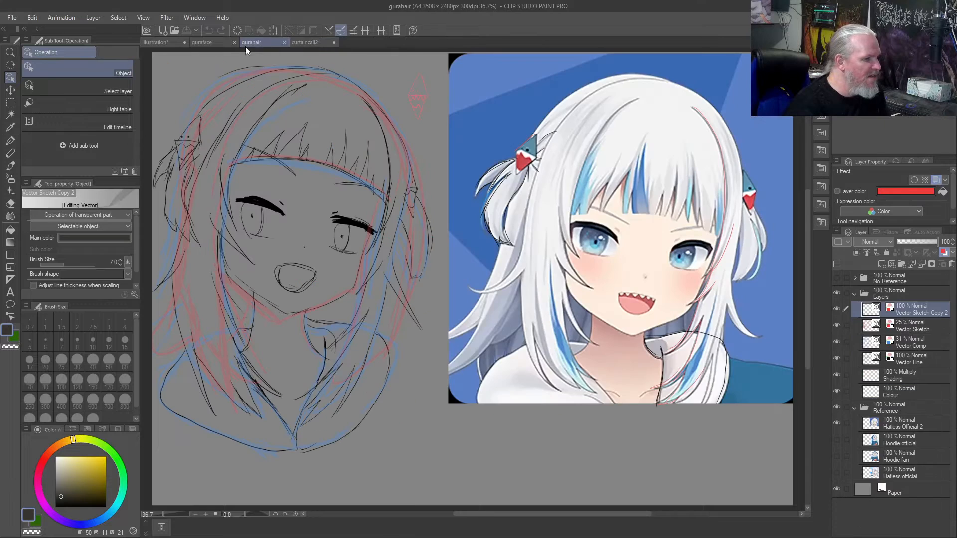
pyautogui.click(213, 43)
pyautogui.click(303, 44)
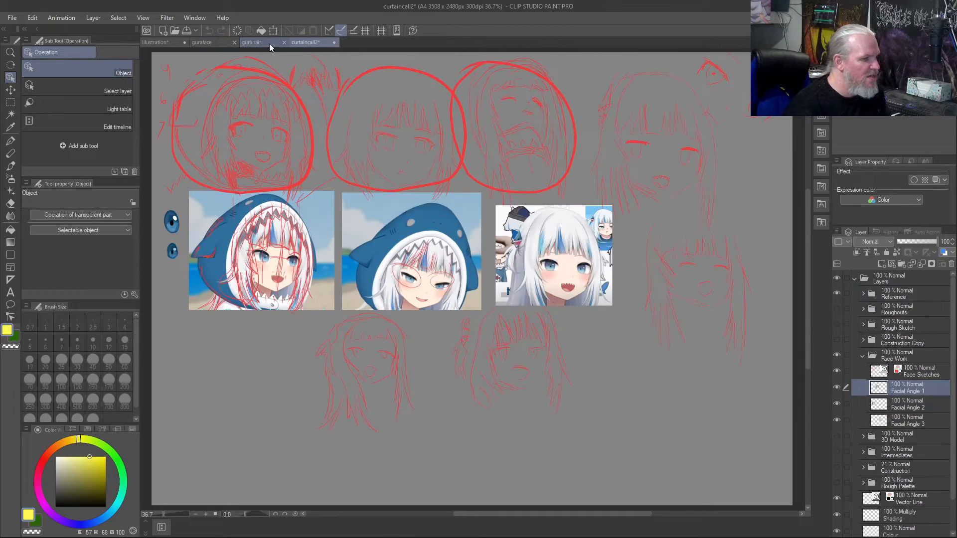
pyautogui.click(269, 44)
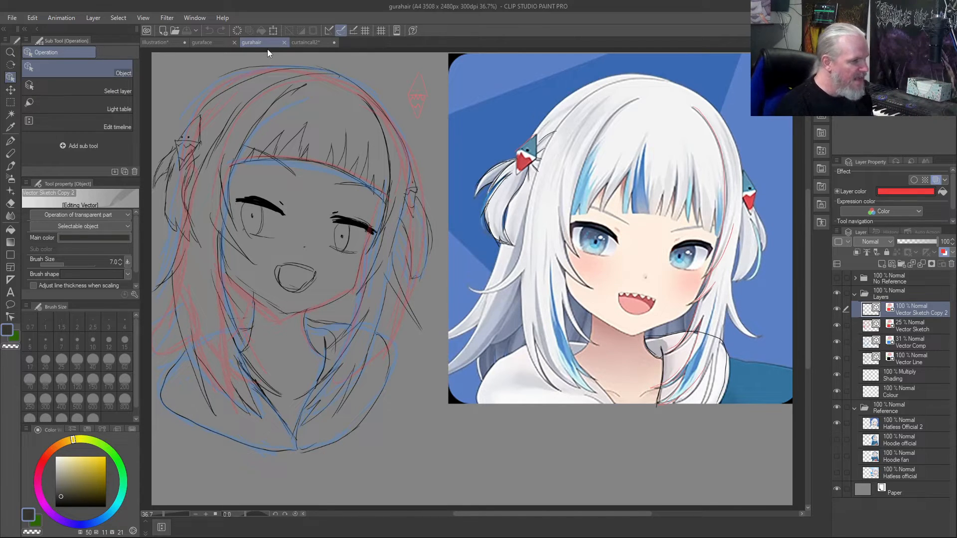
# - Close the gurahair, guraface and curtaincall2 documents, discarding the unsaved changes to curtaincall2
pyautogui.click(285, 43)
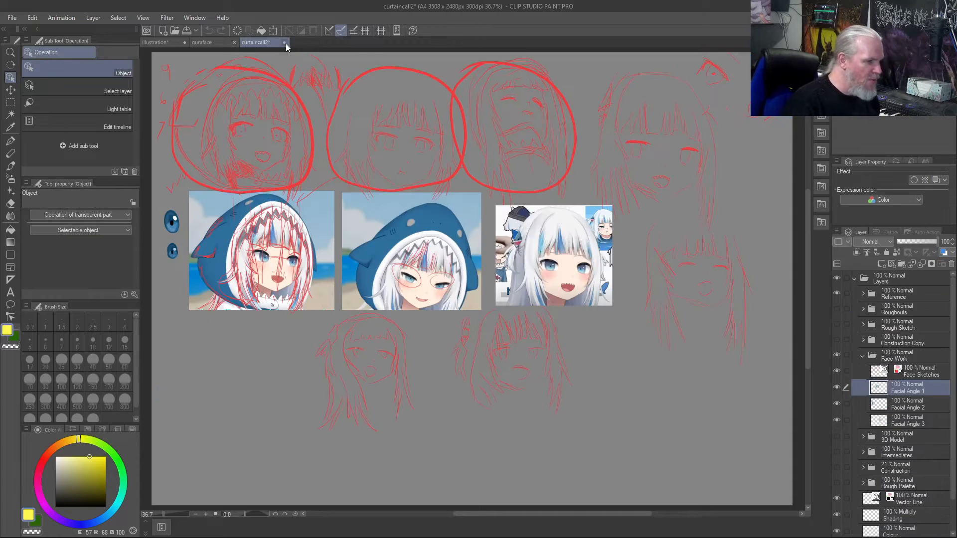
pyautogui.click(234, 43)
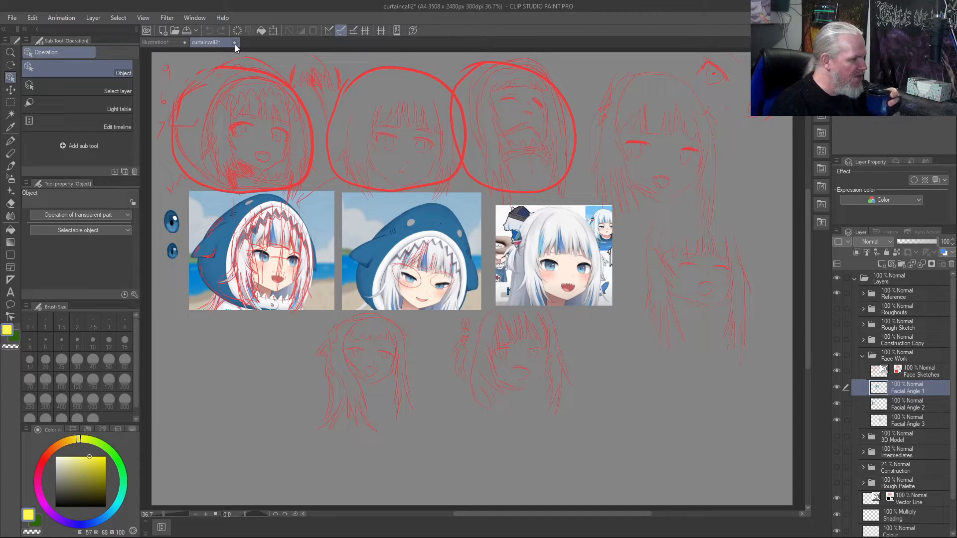
pyautogui.click(234, 43)
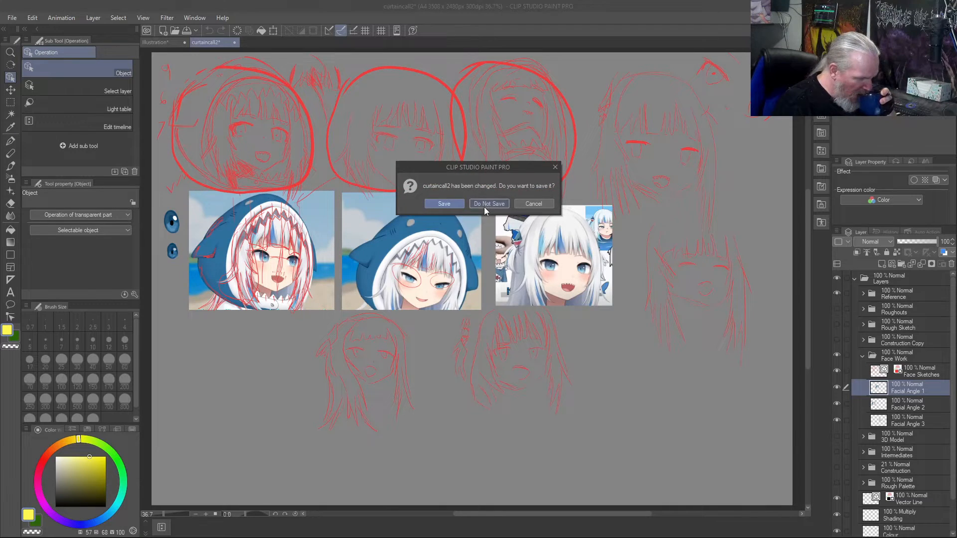
pyautogui.click(483, 205)
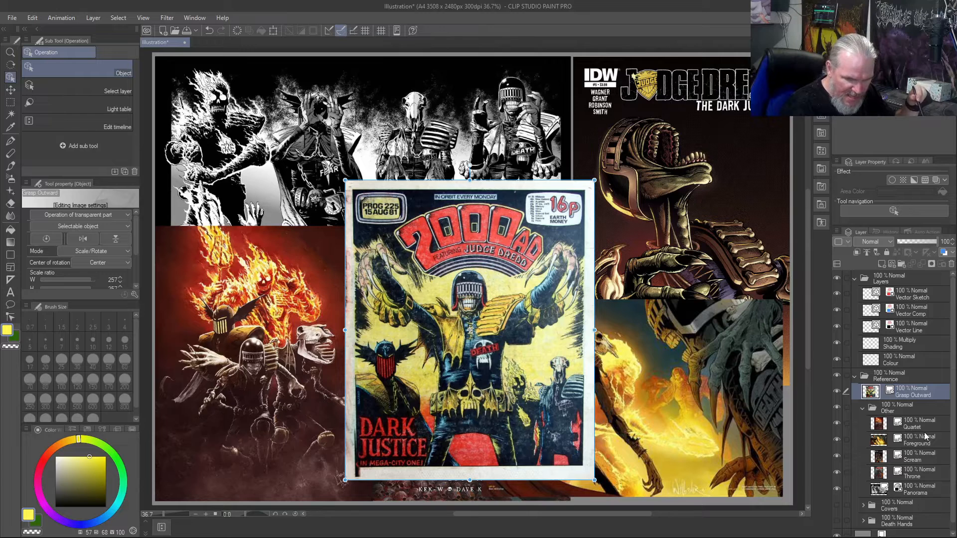
# - Move the Panorama layer to the top of the Other folder and hide the Grasp Outward layer
pyautogui.click(923, 495)
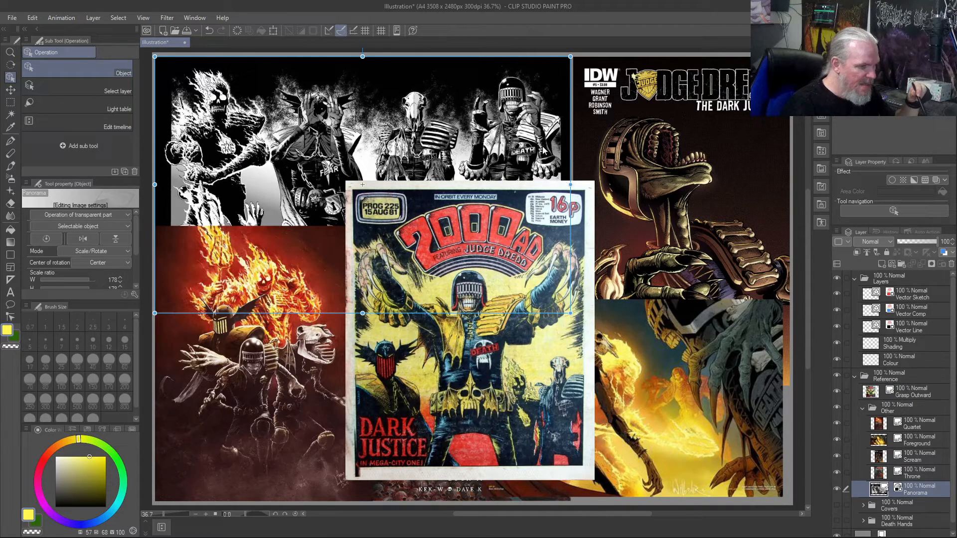
pyautogui.moveTo(915, 494); pyautogui.dragTo(915, 420)
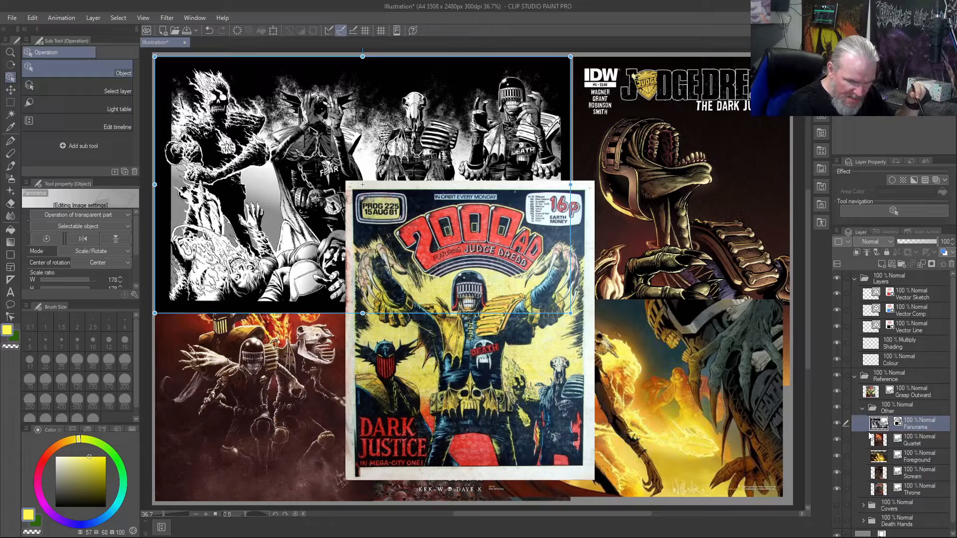
pyautogui.click(837, 393)
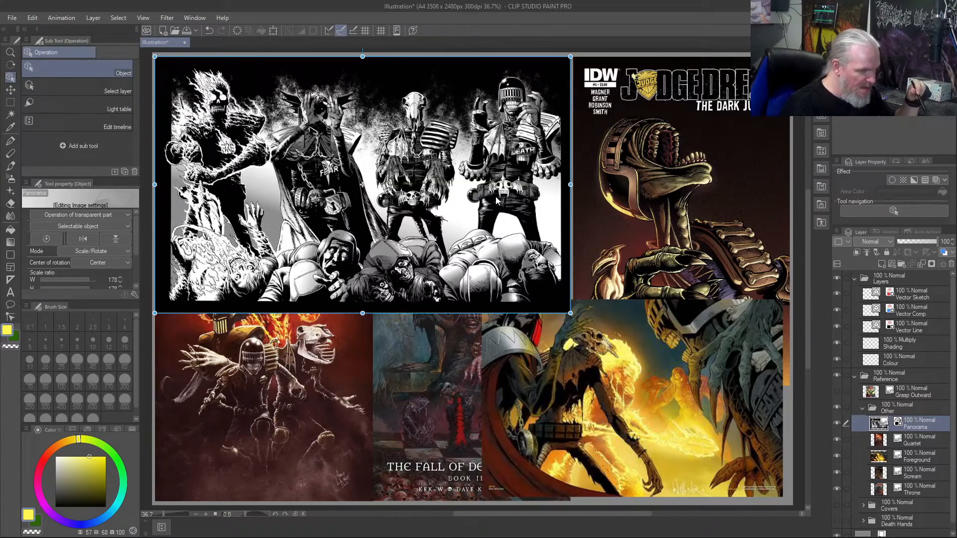
# - Examine the hands, helmet and costume of the rightmost figure in the black-and-white Panorama image up close
pyautogui.scroll(1, 495, 197)
pyautogui.scroll(4, 495, 196)
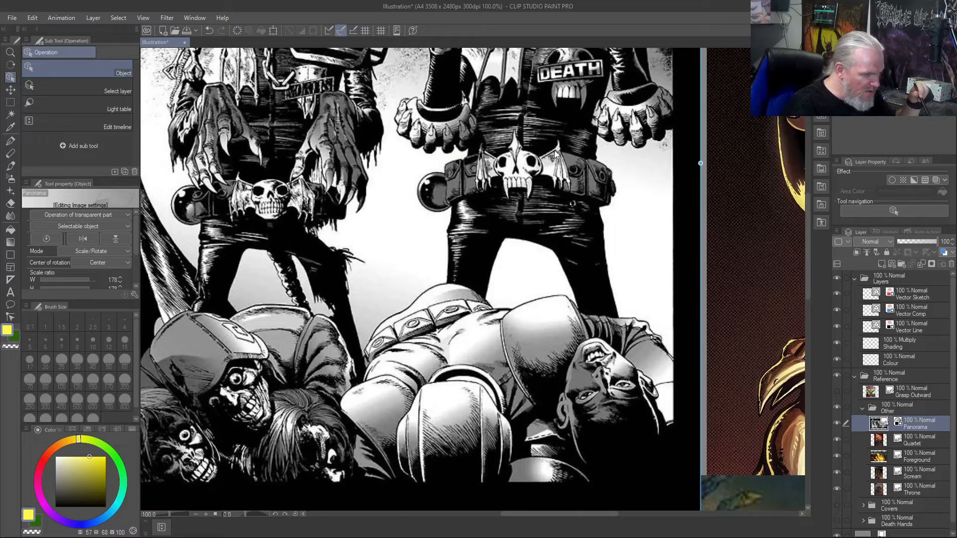
pyautogui.scroll(2, 554, 151)
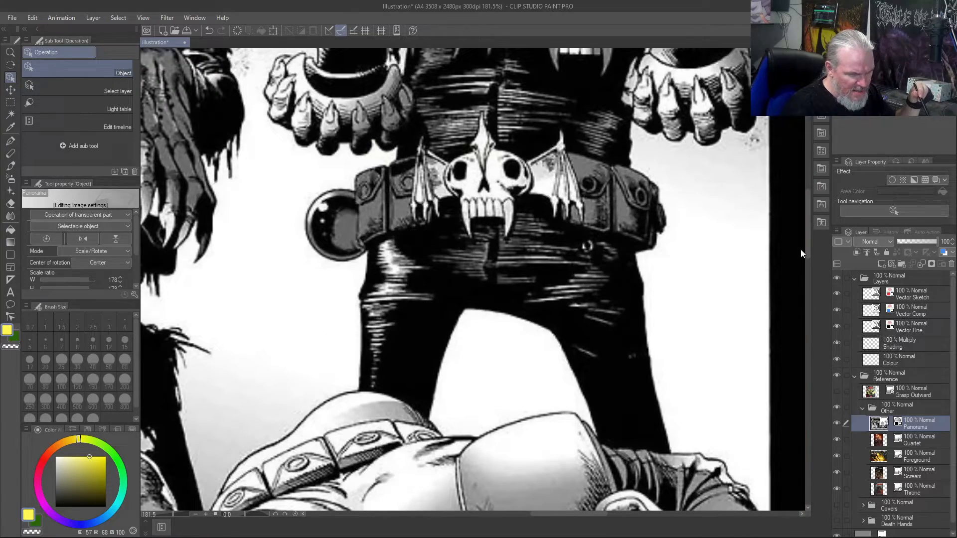
pyautogui.moveTo(809, 248); pyautogui.dragTo(799, 197)
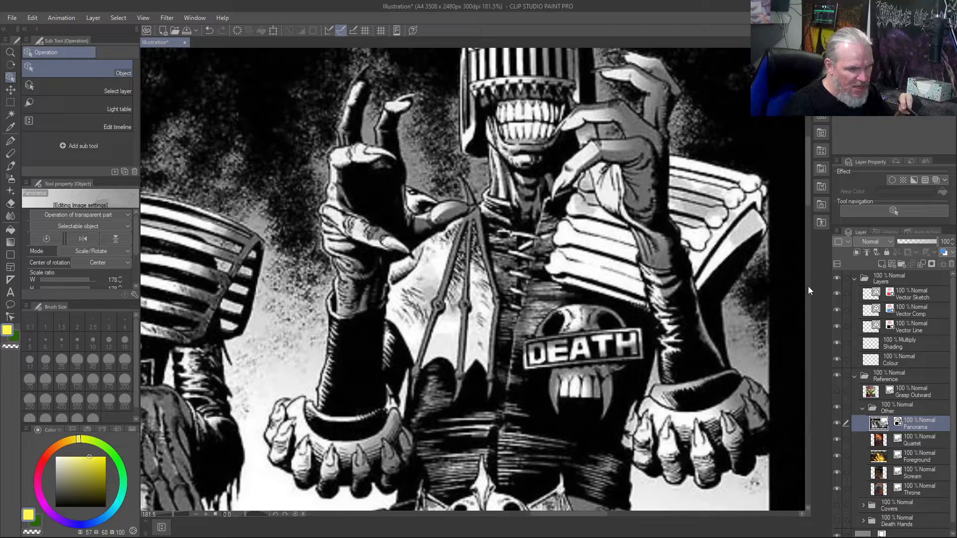
pyautogui.moveTo(808, 185); pyautogui.dragTo(807, 175)
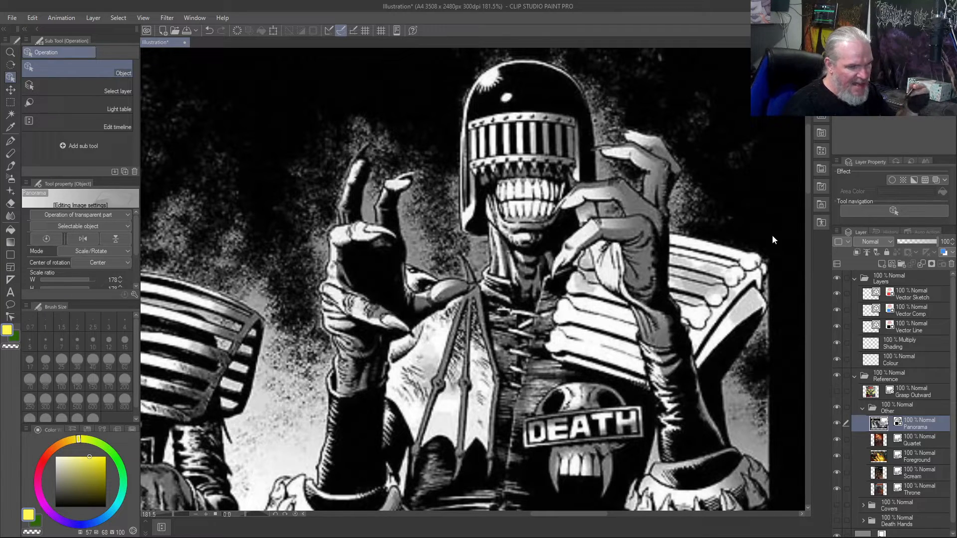
pyautogui.moveTo(807, 179); pyautogui.dragTo(809, 169)
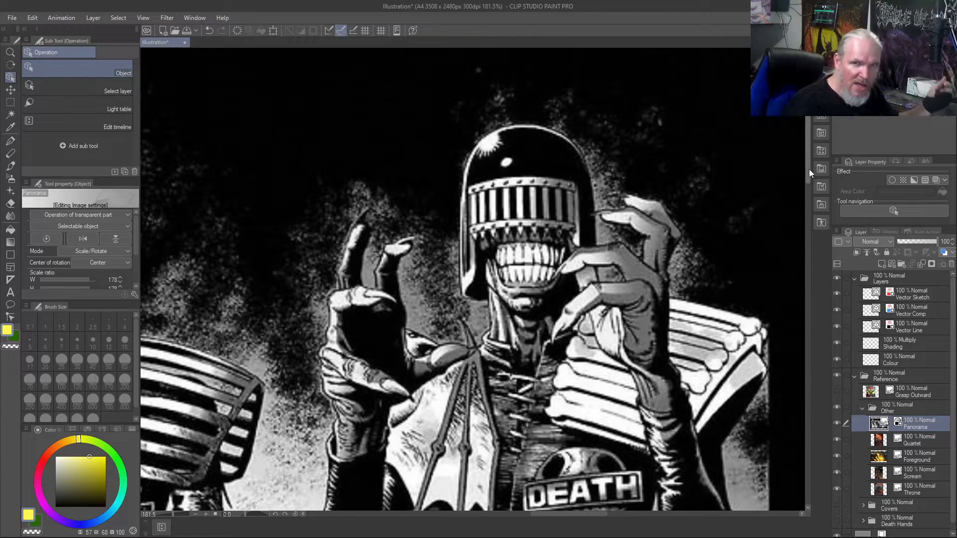
pyautogui.moveTo(809, 169); pyautogui.dragTo(809, 176)
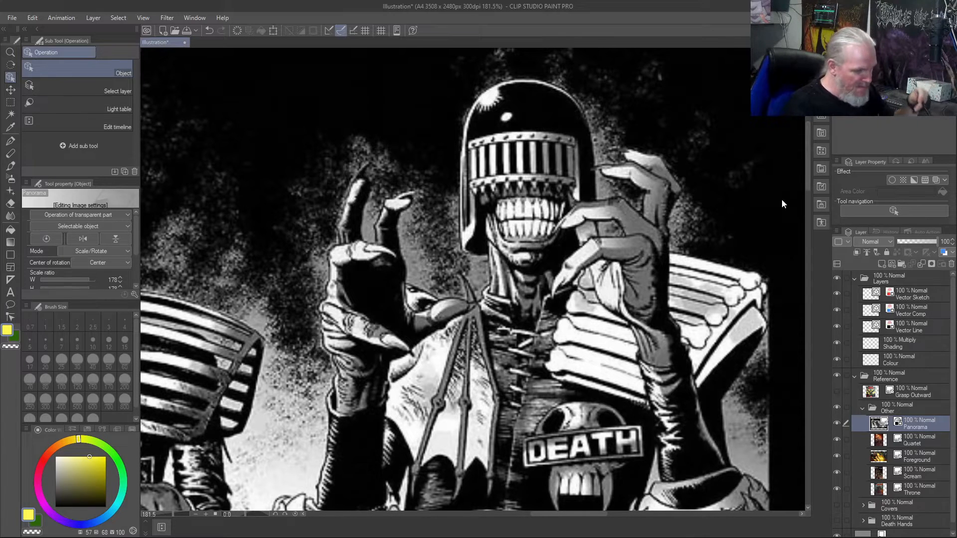
pyautogui.hotkey('ctrl', '0')
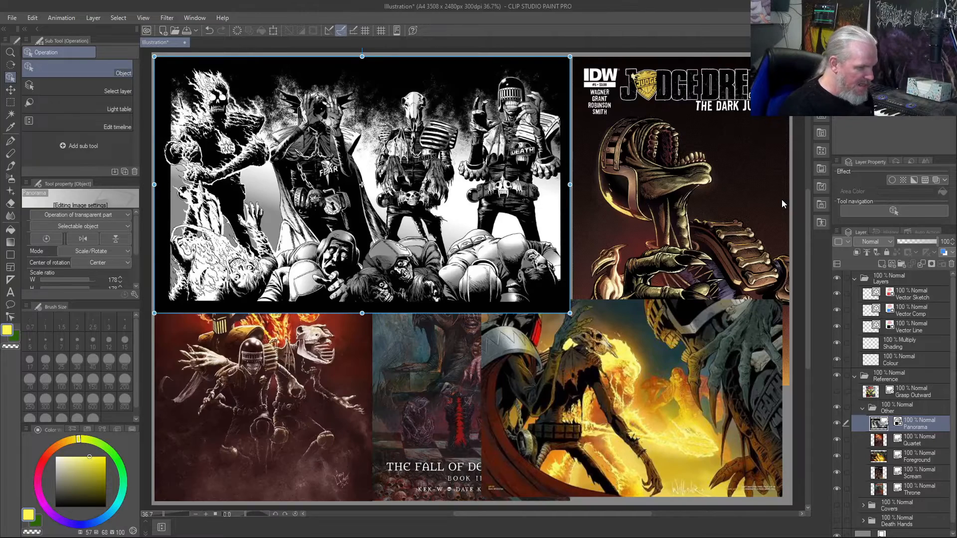
# - Show the Grasp Outward layer again and return the Panorama layer to the end of the Other folder
pyautogui.click(836, 392)
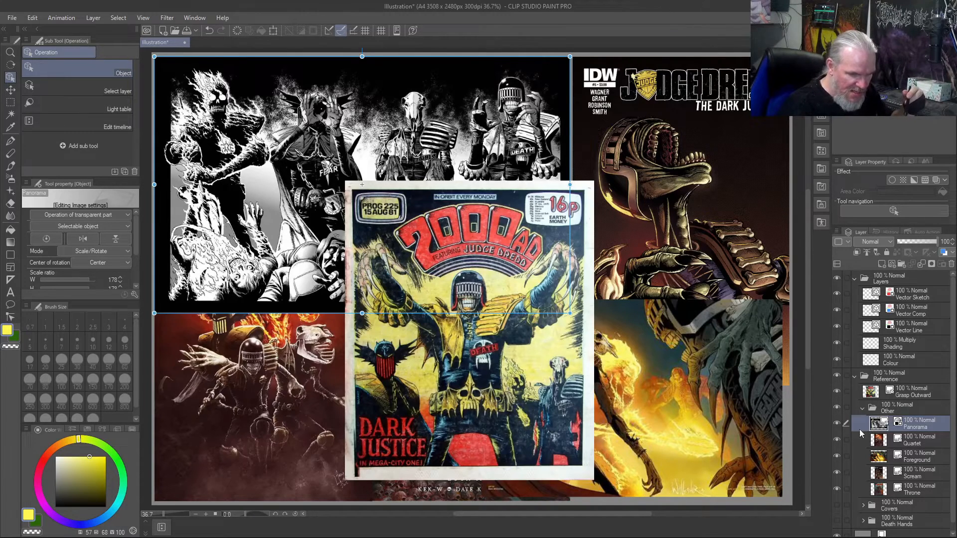
pyautogui.moveTo(914, 426); pyautogui.dragTo(915, 493)
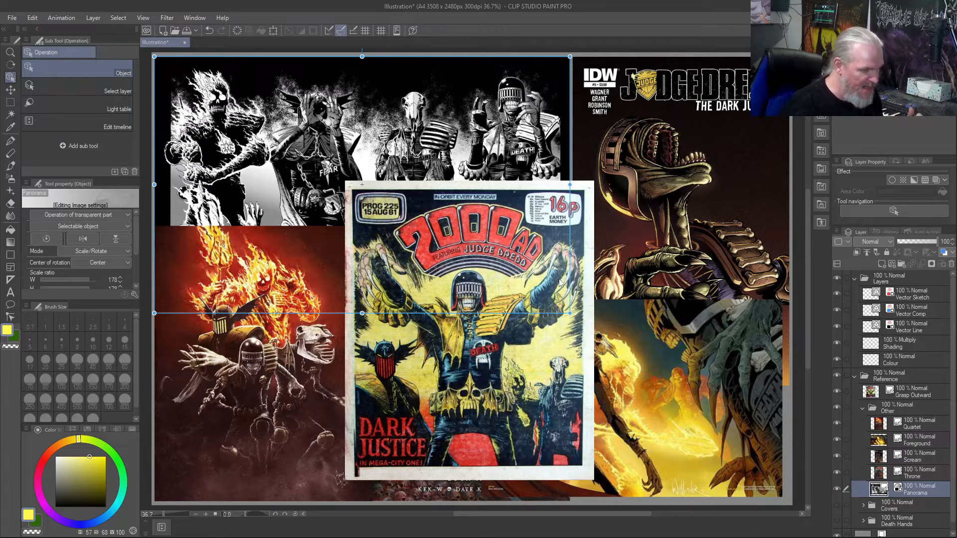
# - Make the Vector Sketch layer active for drawing over the raised clawed hand on the Grasp Outward cover
pyautogui.click(897, 394)
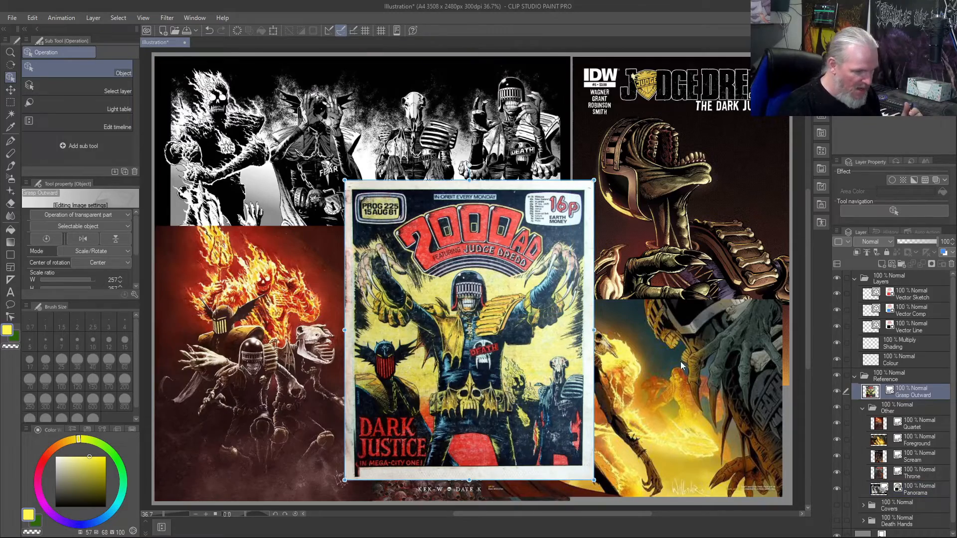
pyautogui.scroll(6, 537, 294)
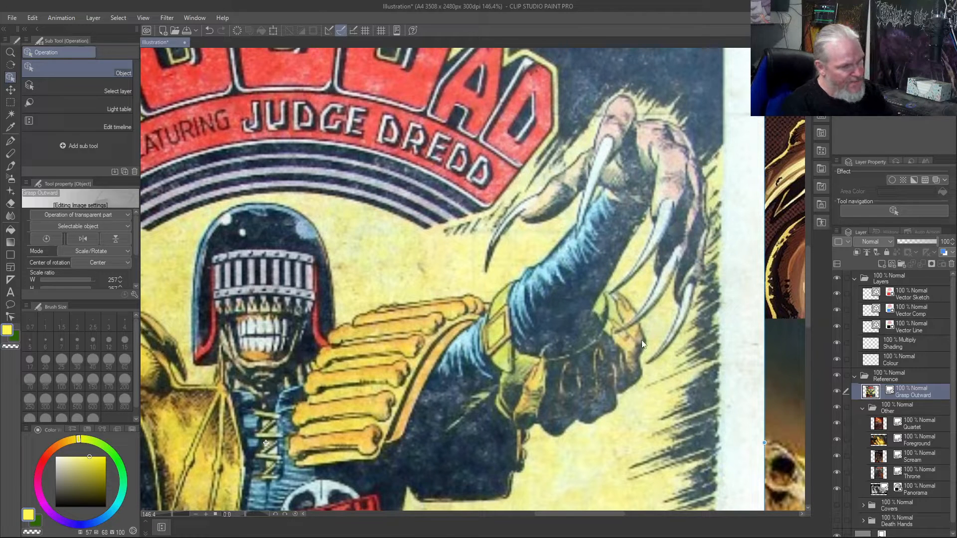
pyautogui.press('b')
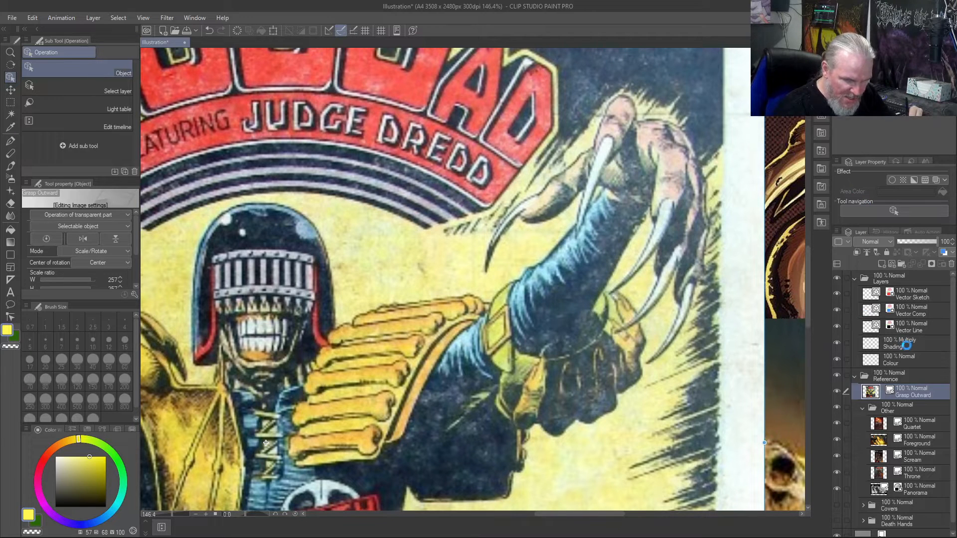
pyautogui.click(908, 344)
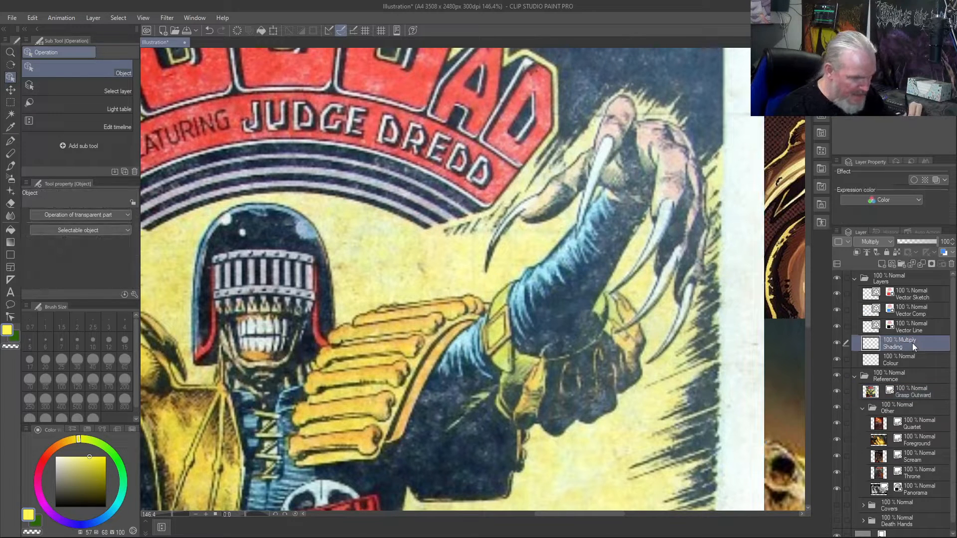
pyautogui.click(921, 327)
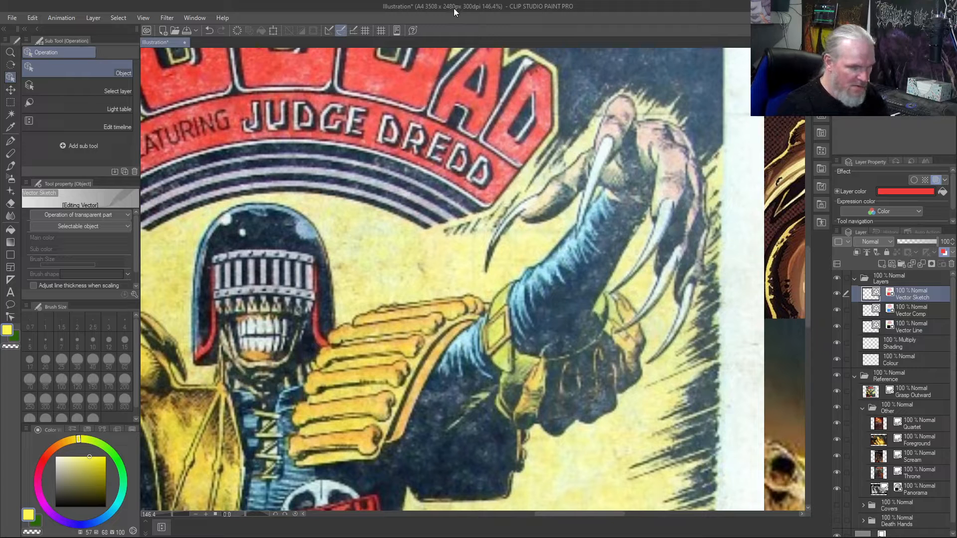
# - Set up the Custom Test brush at size 6 with black as the drawing colour, undoing the trial stroke
pyautogui.press('b')
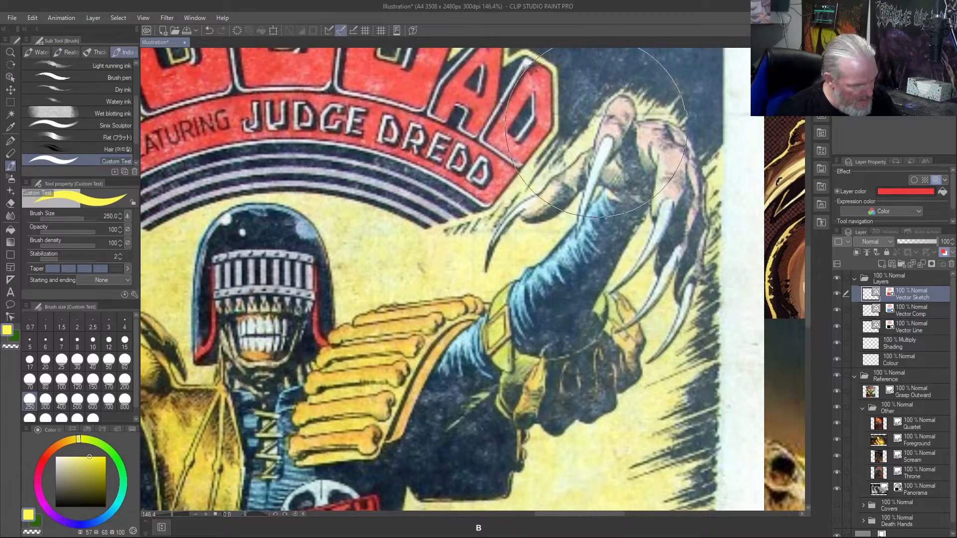
pyautogui.press('[')
pyautogui.press('[')
pyautogui.press('[')
pyautogui.press('[')
pyautogui.press('[')
pyautogui.press('[')
pyautogui.press('[')
pyautogui.press('[')
pyautogui.press('[')
pyautogui.press('[')
pyautogui.press('[')
pyautogui.press('[')
pyautogui.press('[')
pyautogui.press('[')
pyautogui.press('[')
pyautogui.press('[')
pyautogui.press('[')
pyautogui.press('[')
pyautogui.press('[')
pyautogui.press('[')
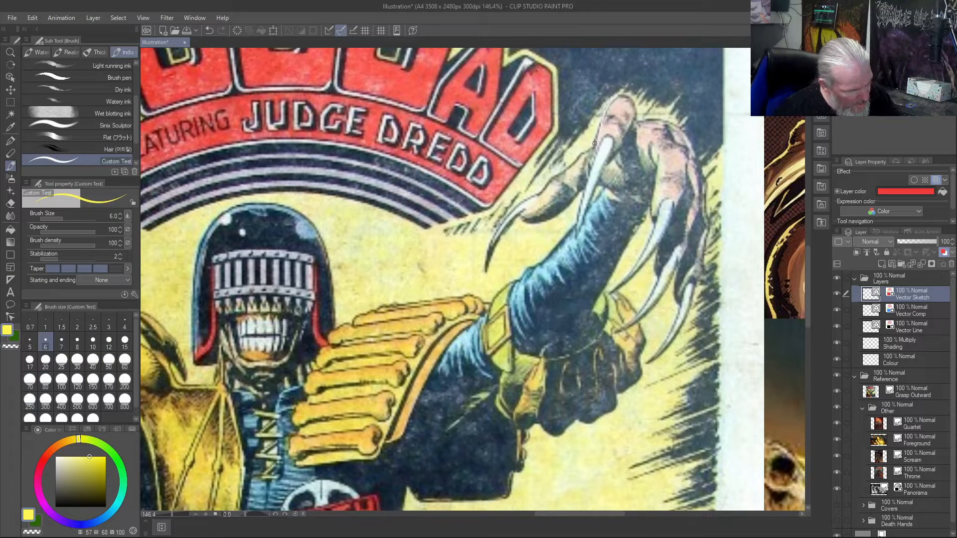
pyautogui.hotkey('ctrl', 'z')
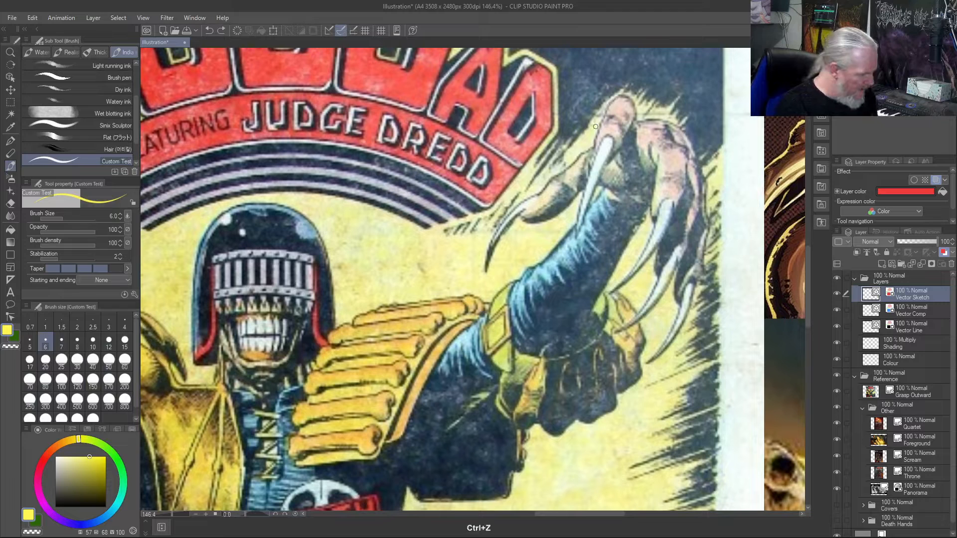
pyautogui.click(54, 507)
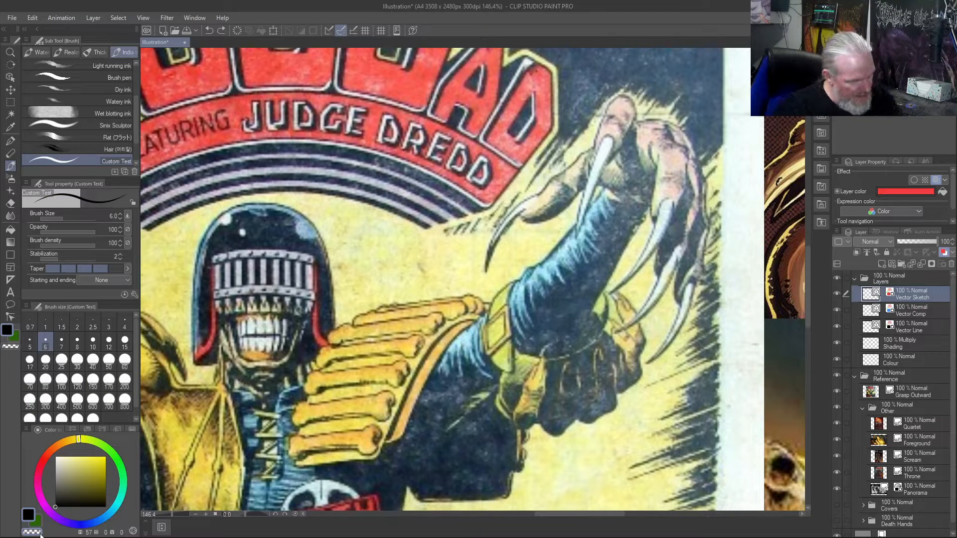
# - Trace the fingers, long claws, thumb and palm edge of the raised clawed hand beside the Grasp Outward cover title
pyautogui.moveTo(596, 152)
pyautogui.mouseDown()
pyautogui.moveTo(605, 111)
pyautogui.moveTo(625, 97)
pyautogui.moveTo(632, 126)
pyautogui.moveTo(605, 160)
pyautogui.moveTo(609, 136)
pyautogui.moveTo(599, 142)
pyautogui.moveTo(582, 230)
pyautogui.mouseUp()
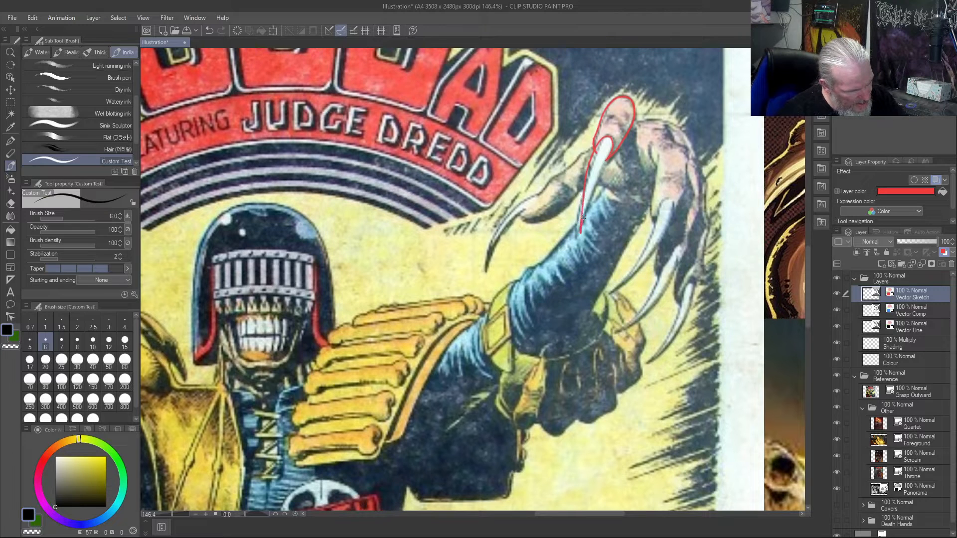
pyautogui.moveTo(660, 206)
pyautogui.mouseDown()
pyautogui.moveTo(636, 262)
pyautogui.moveTo(612, 287)
pyautogui.moveTo(644, 263)
pyautogui.moveTo(672, 204)
pyautogui.mouseUp()
pyautogui.moveTo(665, 264)
pyautogui.mouseDown()
pyautogui.moveTo(618, 331)
pyautogui.moveTo(669, 287)
pyautogui.moveTo(678, 241)
pyautogui.mouseUp()
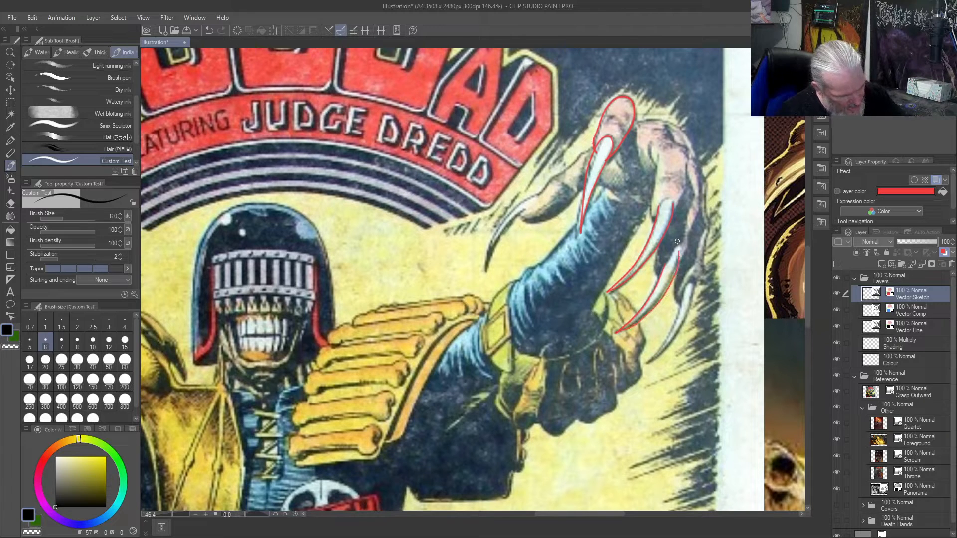
pyautogui.moveTo(691, 285)
pyautogui.mouseDown()
pyautogui.moveTo(648, 359)
pyautogui.moveTo(675, 337)
pyautogui.moveTo(694, 286)
pyautogui.mouseUp()
pyautogui.moveTo(658, 159)
pyautogui.mouseDown()
pyautogui.moveTo(657, 219)
pyautogui.moveTo(650, 156)
pyautogui.mouseUp()
pyautogui.moveTo(665, 122)
pyautogui.mouseDown()
pyautogui.moveTo(685, 142)
pyautogui.moveTo(689, 186)
pyautogui.mouseUp()
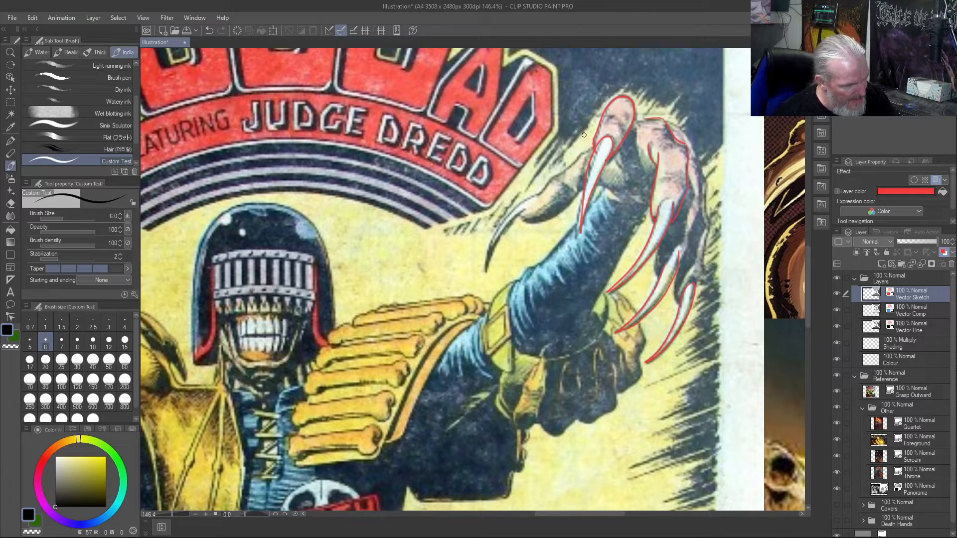
pyautogui.moveTo(595, 148)
pyautogui.mouseDown()
pyautogui.moveTo(497, 228)
pyautogui.moveTo(487, 269)
pyautogui.moveTo(536, 190)
pyautogui.moveTo(522, 214)
pyautogui.moveTo(530, 219)
pyautogui.moveTo(558, 211)
pyautogui.moveTo(587, 179)
pyautogui.mouseUp()
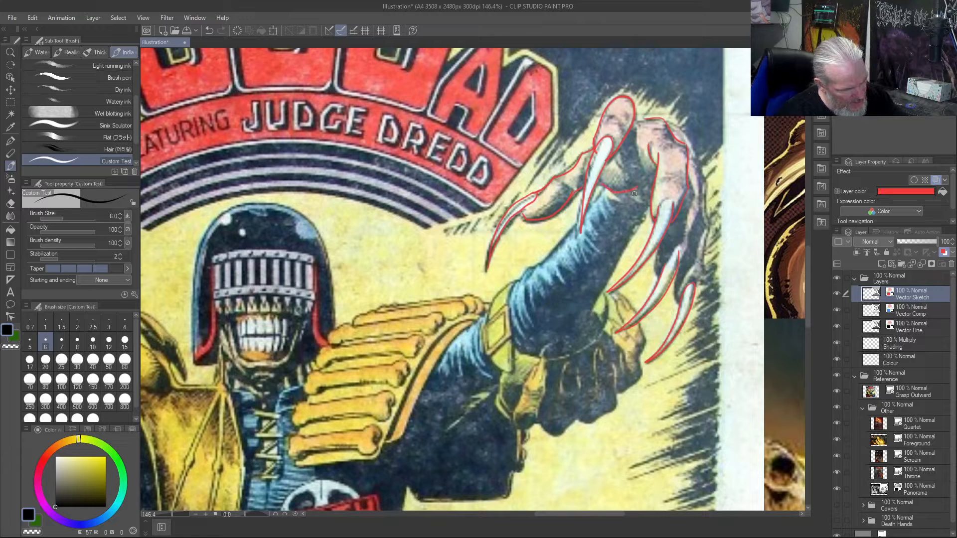
pyautogui.moveTo(636, 191); pyautogui.dragTo(653, 196)
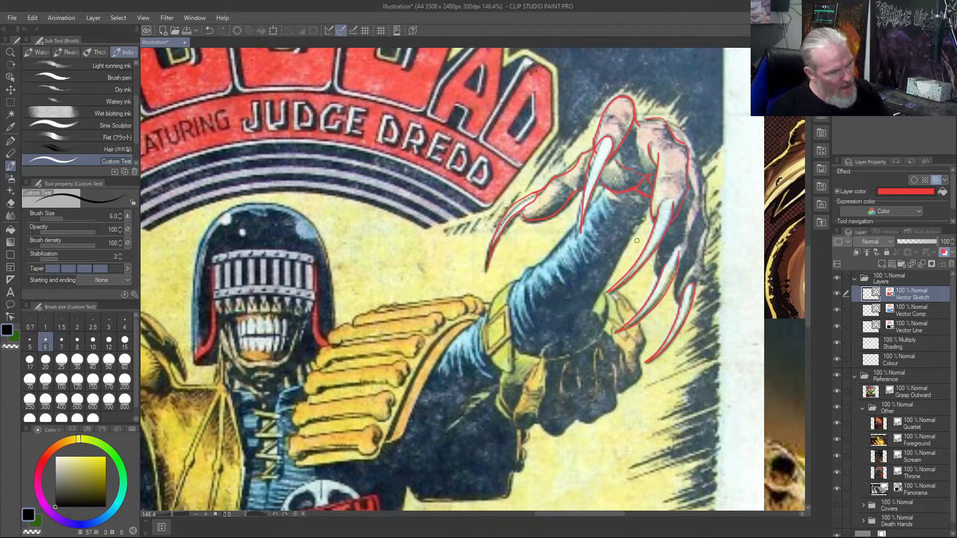
# - Loop around the front finger and the group of rear fingers, and trace the remaining finger contours, forearm edges and sleeve folds
pyautogui.moveTo(618, 80)
pyautogui.mouseDown()
pyautogui.moveTo(580, 144)
pyautogui.moveTo(576, 235)
pyautogui.moveTo(630, 163)
pyautogui.moveTo(614, 62)
pyautogui.moveTo(596, 74)
pyautogui.mouseUp()
pyautogui.moveTo(651, 94)
pyautogui.mouseDown()
pyautogui.moveTo(656, 128)
pyautogui.moveTo(633, 231)
pyautogui.moveTo(595, 316)
pyautogui.moveTo(648, 375)
pyautogui.moveTo(699, 312)
pyautogui.moveTo(714, 177)
pyautogui.moveTo(652, 123)
pyautogui.moveTo(648, 145)
pyautogui.mouseUp()
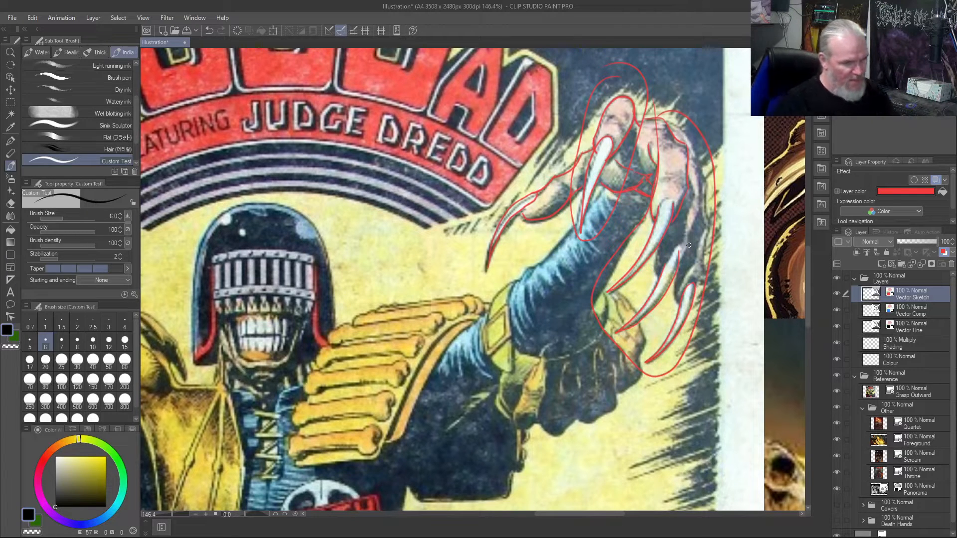
pyautogui.moveTo(672, 126)
pyautogui.mouseDown()
pyautogui.moveTo(689, 141)
pyautogui.moveTo(699, 212)
pyautogui.moveTo(697, 203)
pyautogui.moveTo(676, 273)
pyautogui.mouseUp()
pyautogui.moveTo(705, 182); pyautogui.dragTo(709, 221)
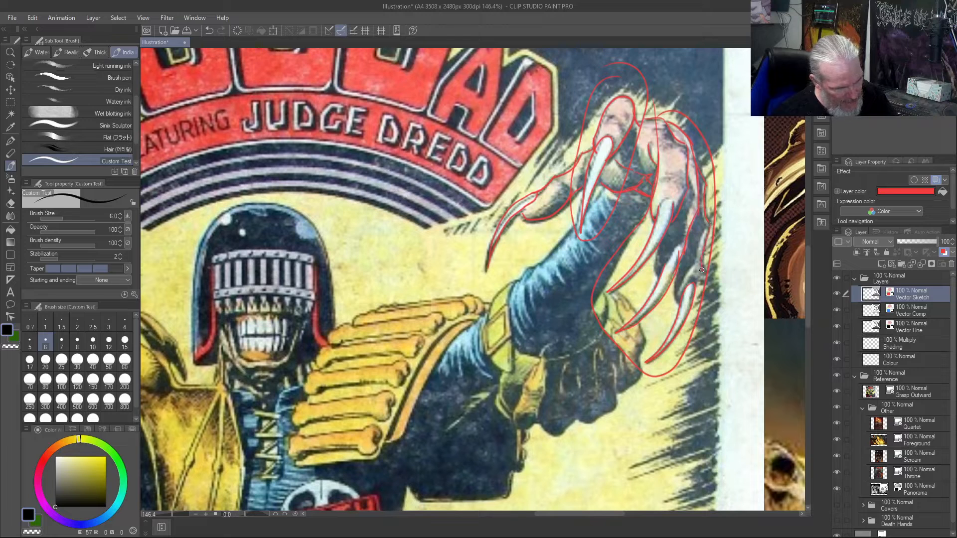
pyautogui.moveTo(693, 284)
pyautogui.mouseDown()
pyautogui.moveTo(676, 285)
pyautogui.moveTo(679, 272)
pyautogui.mouseUp()
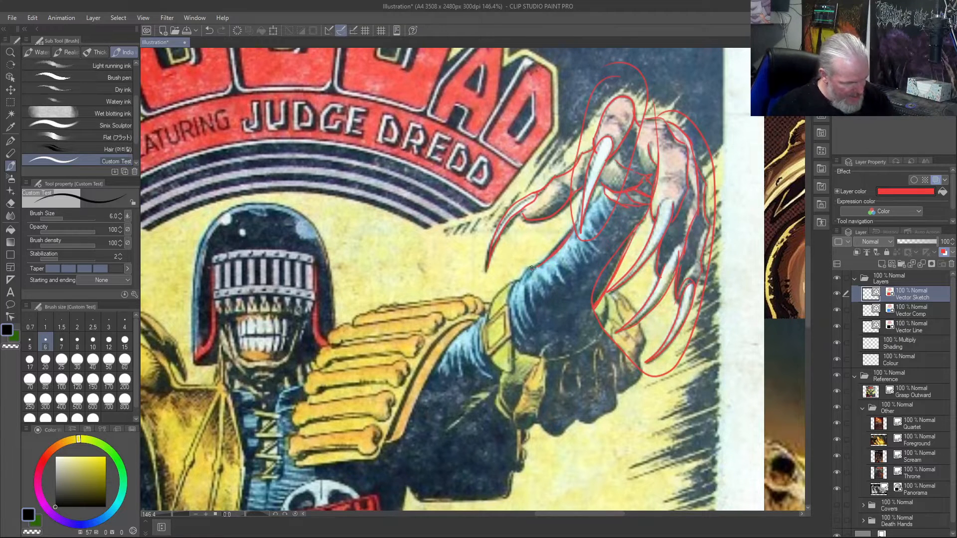
pyautogui.moveTo(528, 271)
pyautogui.mouseDown()
pyautogui.moveTo(515, 297)
pyautogui.moveTo(514, 285)
pyautogui.moveTo(527, 330)
pyautogui.moveTo(525, 291)
pyautogui.moveTo(537, 322)
pyautogui.moveTo(529, 297)
pyautogui.moveTo(543, 297)
pyautogui.moveTo(537, 274)
pyautogui.moveTo(551, 288)
pyautogui.moveTo(552, 276)
pyautogui.moveTo(564, 284)
pyautogui.moveTo(560, 262)
pyautogui.moveTo(574, 272)
pyautogui.moveTo(567, 241)
pyautogui.moveTo(601, 259)
pyautogui.mouseUp()
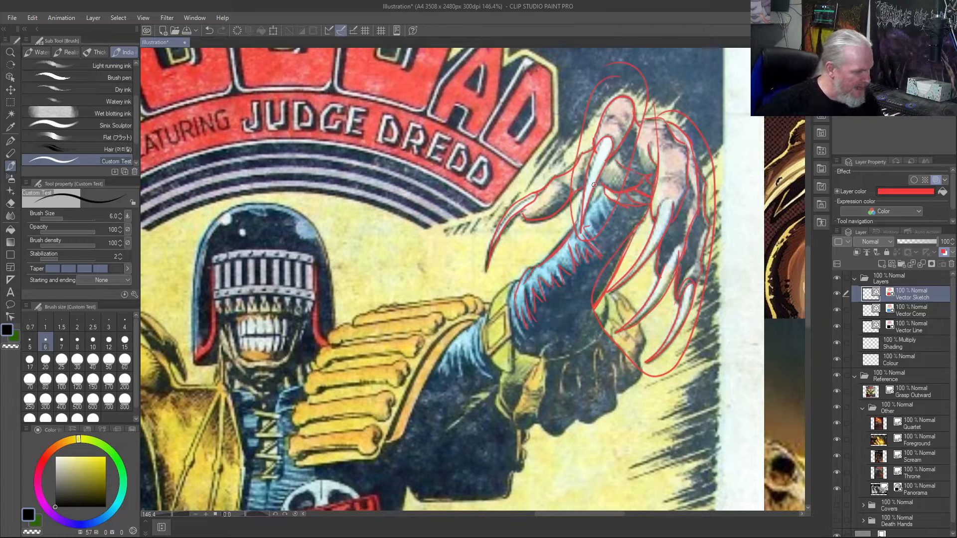
# - Try tracing the central figure's helmet outline and the visor's upper and lower bands, and undo those strokes
pyautogui.moveTo(334, 309)
pyautogui.mouseDown()
pyautogui.moveTo(320, 242)
pyautogui.moveTo(298, 214)
pyautogui.moveTo(268, 200)
pyautogui.moveTo(237, 202)
pyautogui.moveTo(214, 218)
pyautogui.moveTo(197, 255)
pyautogui.moveTo(196, 360)
pyautogui.moveTo(214, 317)
pyautogui.moveTo(212, 257)
pyautogui.moveTo(224, 250)
pyautogui.moveTo(312, 255)
pyautogui.moveTo(324, 346)
pyautogui.moveTo(315, 264)
pyautogui.moveTo(216, 263)
pyautogui.mouseUp()
pyautogui.moveTo(311, 293); pyautogui.dragTo(211, 296)
pyautogui.moveTo(313, 300); pyautogui.dragTo(210, 299)
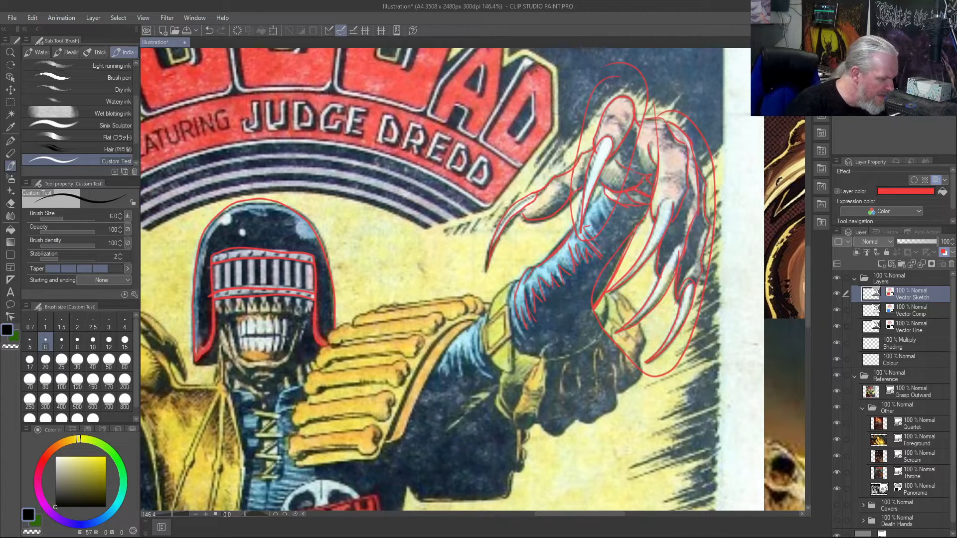
pyautogui.scroll(8, 245, 285)
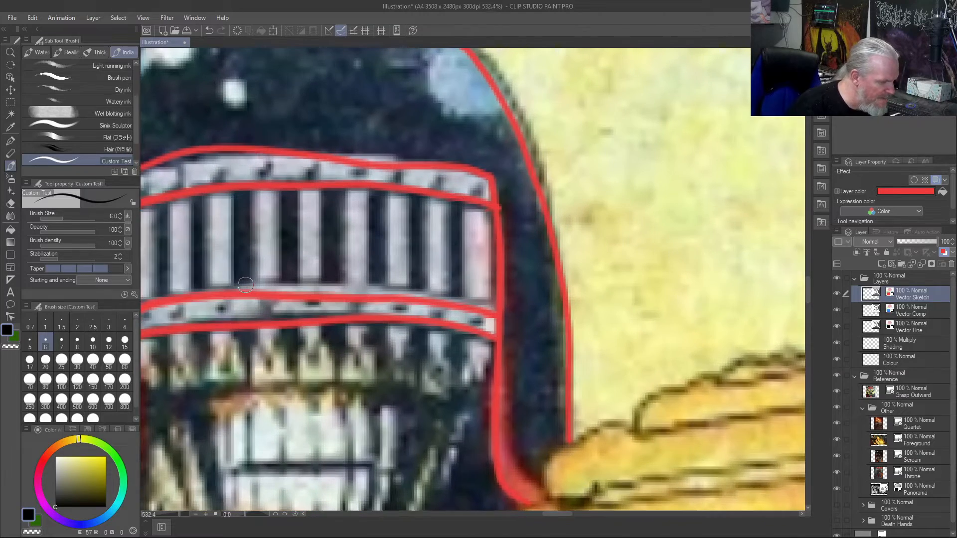
pyautogui.scroll(1, 246, 285)
pyautogui.hotkey('ctrl', 'z')
pyautogui.hotkey('ctrl', 'z')
pyautogui.hotkey('ctrl', 'z')
pyautogui.hotkey('ctrl', 'z')
pyautogui.hotkey('ctrl', 'z')
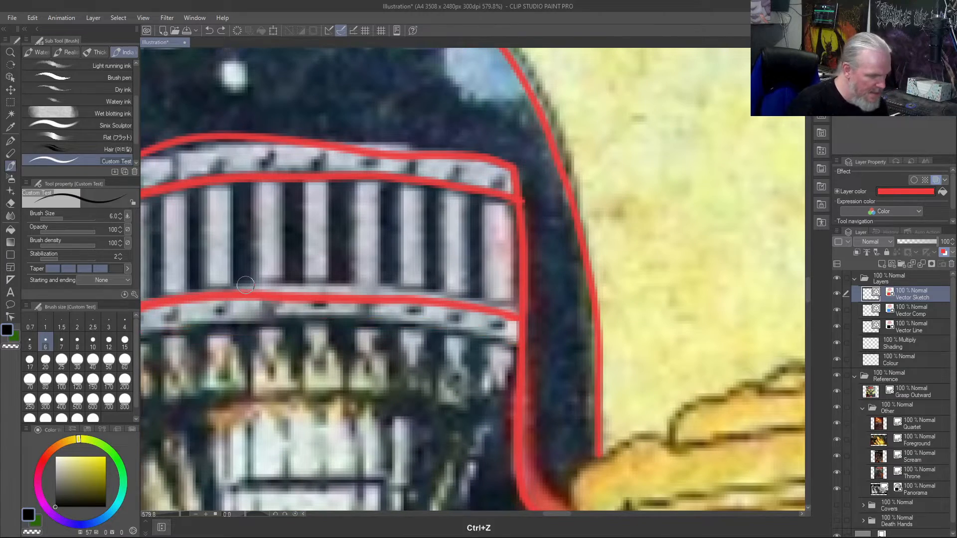
# - Trace the visor's upper band edge and one bar, and draw two parallel curved lines for a separate visor band beside the helmet
pyautogui.moveTo(504, 201)
pyautogui.mouseDown()
pyautogui.moveTo(313, 170)
pyautogui.moveTo(176, 184)
pyautogui.moveTo(145, 193)
pyautogui.moveTo(165, 283)
pyautogui.mouseUp()
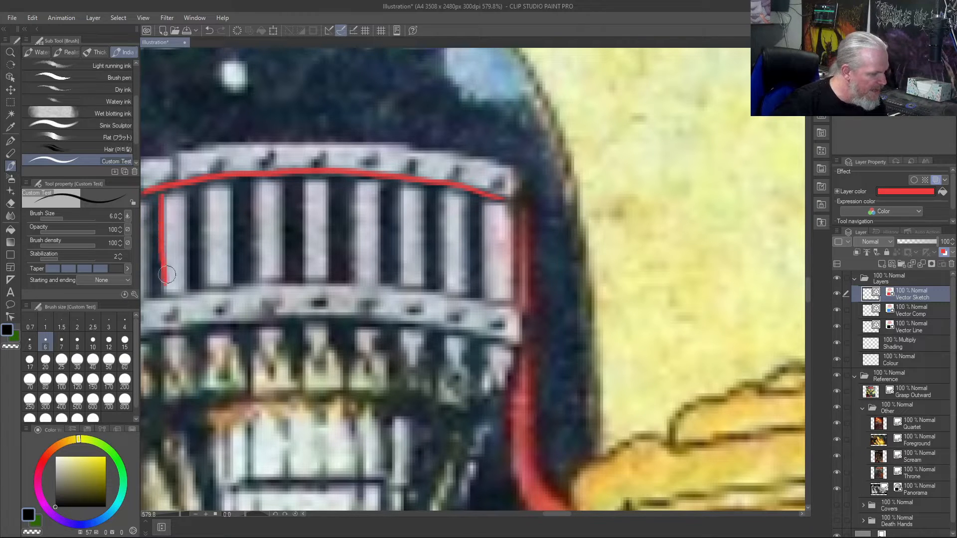
pyautogui.moveTo(183, 196); pyautogui.dragTo(181, 269)
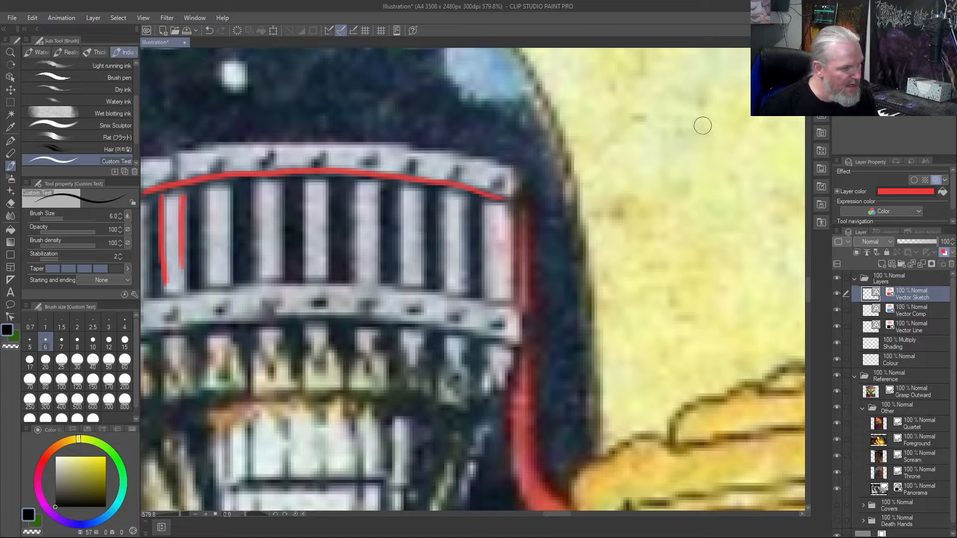
pyautogui.moveTo(703, 125); pyautogui.dragTo(481, 76)
pyautogui.moveTo(698, 151)
pyautogui.mouseDown()
pyautogui.moveTo(648, 124)
pyautogui.moveTo(486, 103)
pyautogui.mouseUp()
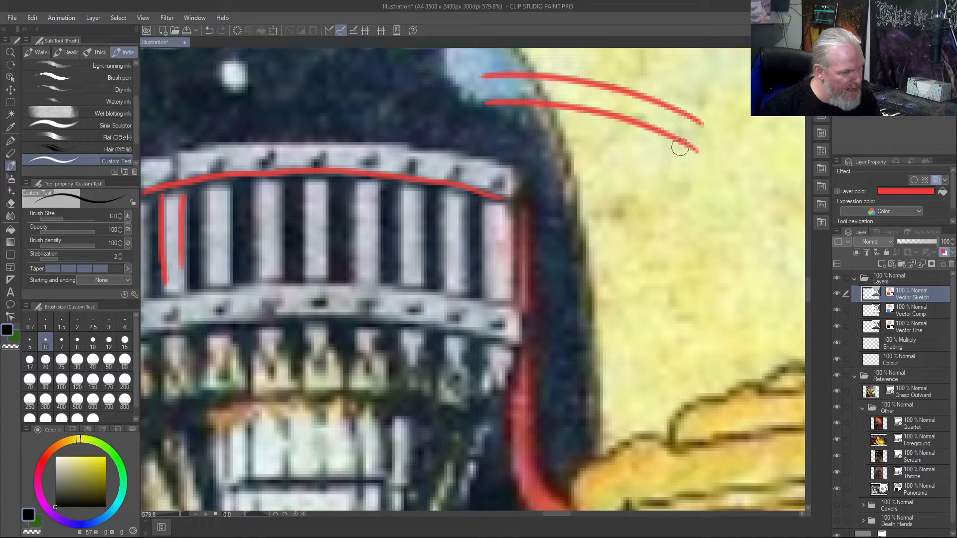
# - Draw paired vertical visor bars hanging beneath the separate curved band, working from its outer end towards the helmet
pyautogui.moveTo(683, 146)
pyautogui.mouseDown()
pyautogui.moveTo(665, 141)
pyautogui.moveTo(656, 195)
pyautogui.moveTo(678, 166)
pyautogui.moveTo(668, 245)
pyautogui.mouseUp()
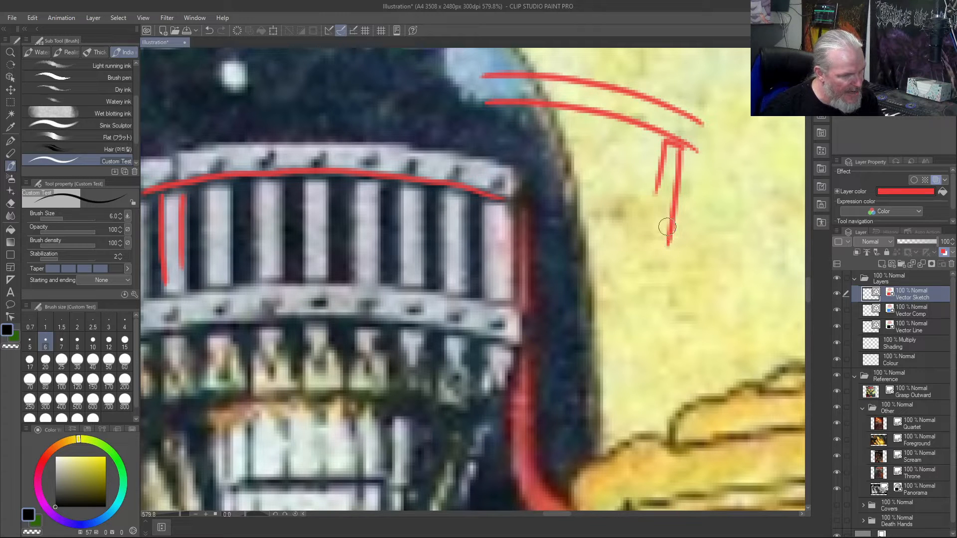
pyautogui.moveTo(659, 174); pyautogui.dragTo(650, 239)
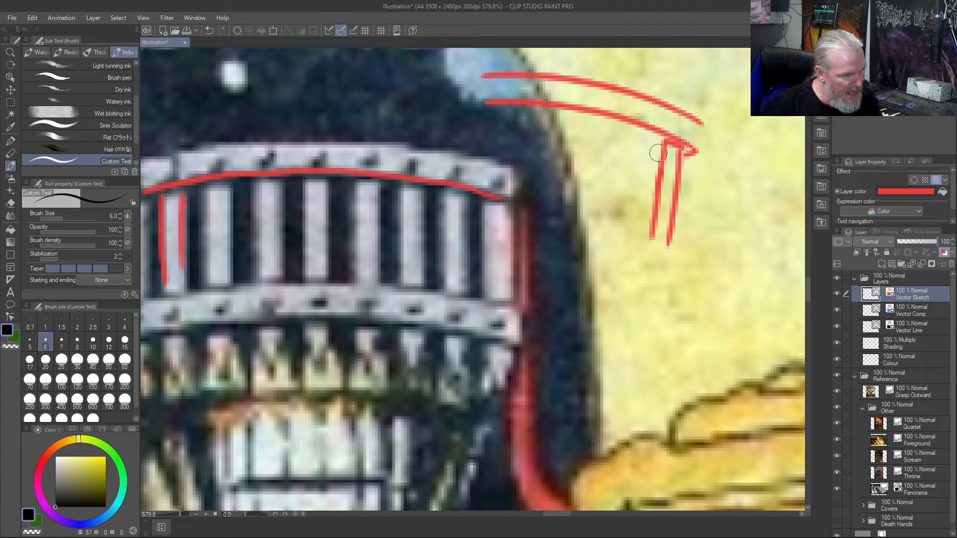
pyautogui.moveTo(631, 127)
pyautogui.mouseDown()
pyautogui.moveTo(618, 208)
pyautogui.moveTo(645, 163)
pyautogui.moveTo(639, 232)
pyautogui.mouseUp()
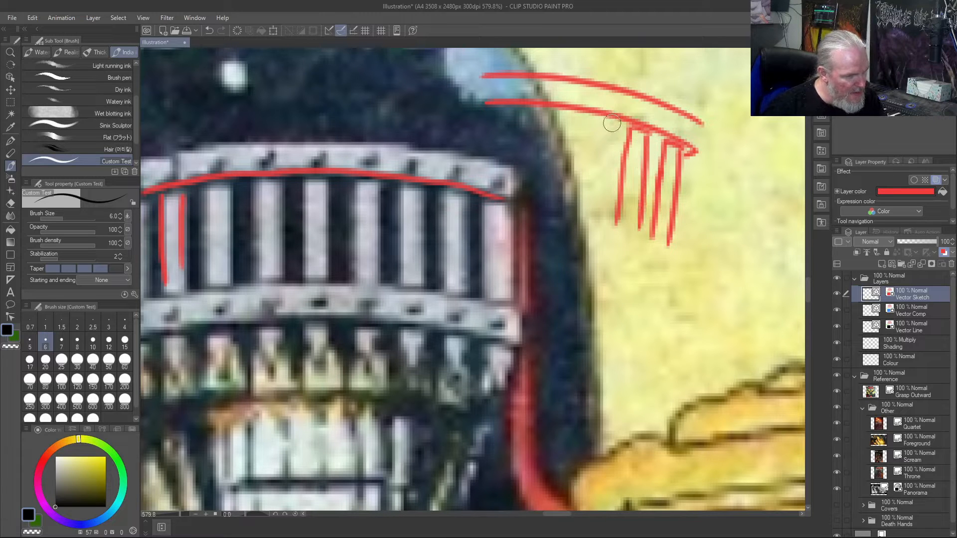
pyautogui.moveTo(590, 119); pyautogui.dragTo(584, 209)
pyautogui.moveTo(608, 130); pyautogui.dragTo(602, 213)
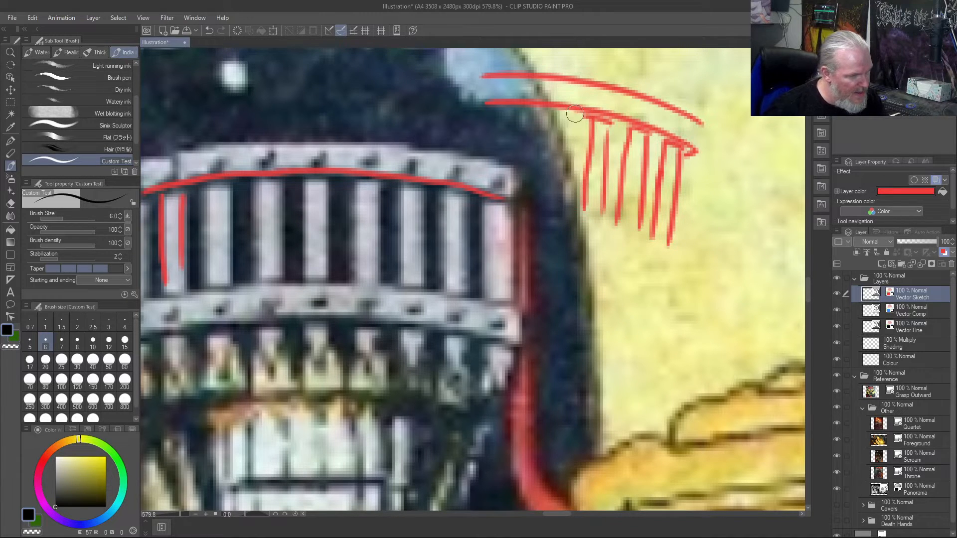
pyautogui.moveTo(557, 114)
pyautogui.mouseDown()
pyautogui.moveTo(558, 190)
pyautogui.moveTo(572, 214)
pyautogui.mouseUp()
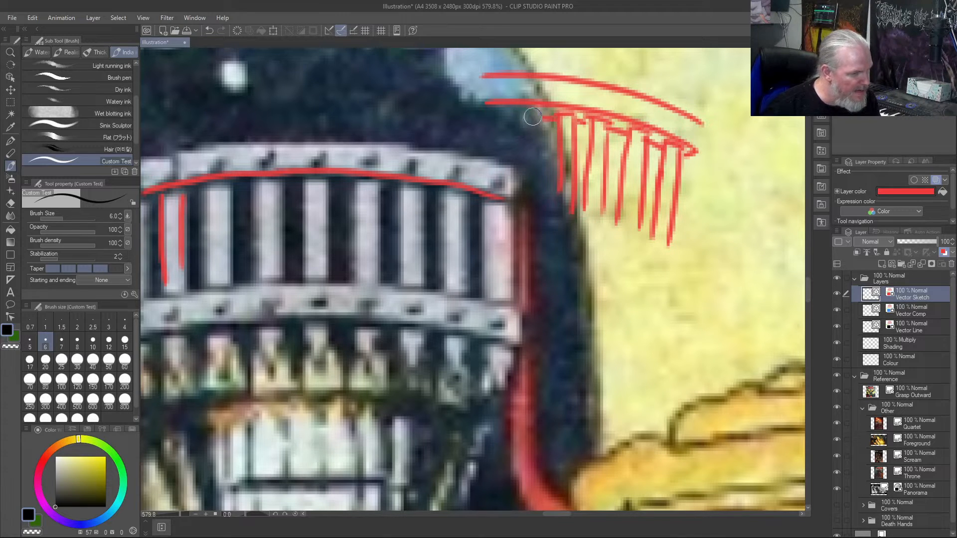
pyautogui.moveTo(544, 113); pyautogui.dragTo(544, 199)
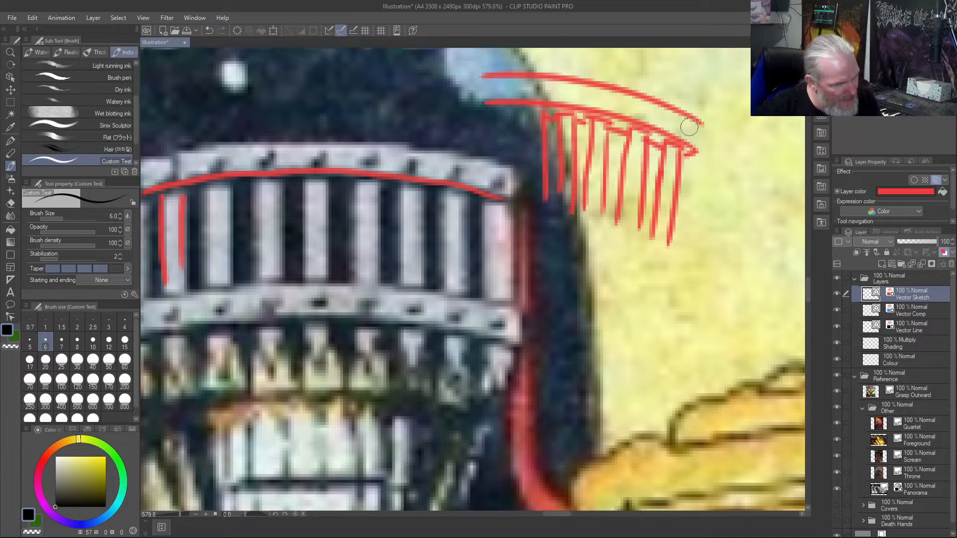
# - Dot rivets along the separate curved visor band and add one more bar edge at its inner end
pyautogui.moveTo(685, 129)
pyautogui.mouseDown()
pyautogui.moveTo(605, 97)
pyautogui.moveTo(556, 89)
pyautogui.mouseUp()
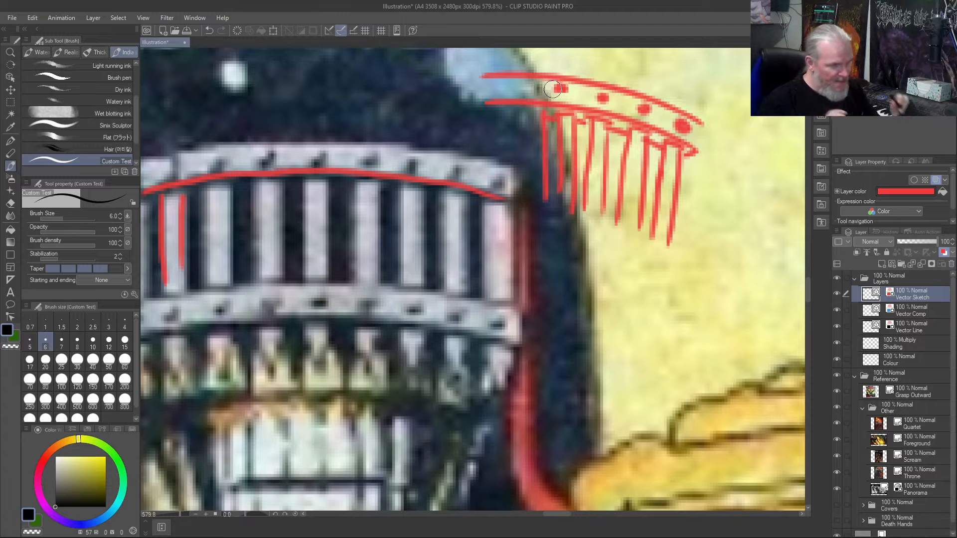
pyautogui.moveTo(526, 112); pyautogui.dragTo(528, 210)
pyautogui.click(534, 89)
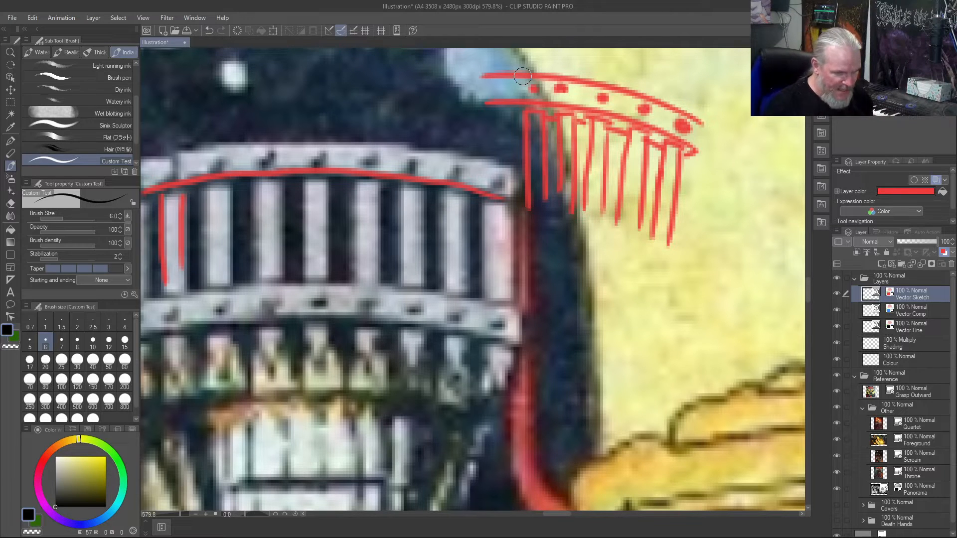
# - Clear all the tracing strokes from the Vector Sketch layer
pyautogui.hotkey('ctrl', '0')
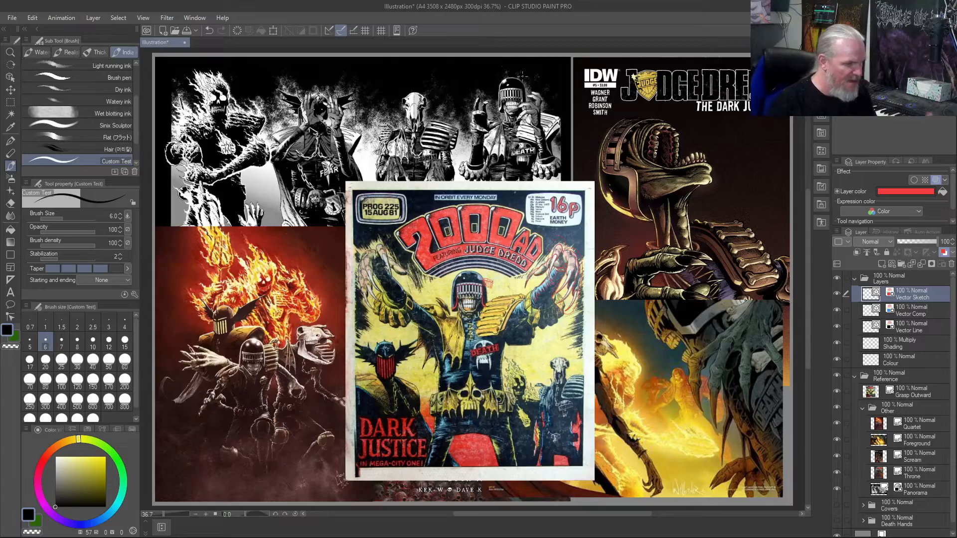
pyautogui.scroll(4, 493, 273)
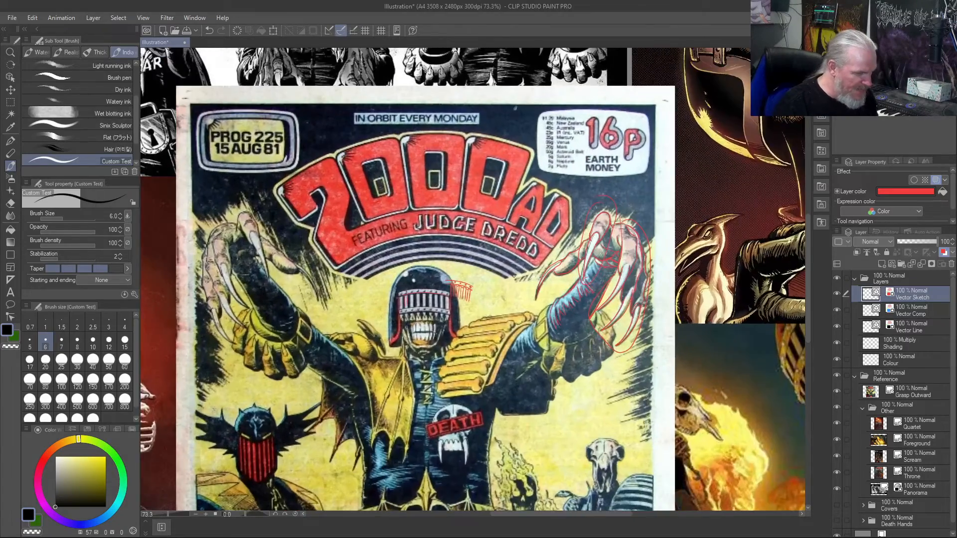
pyautogui.press('Delete')
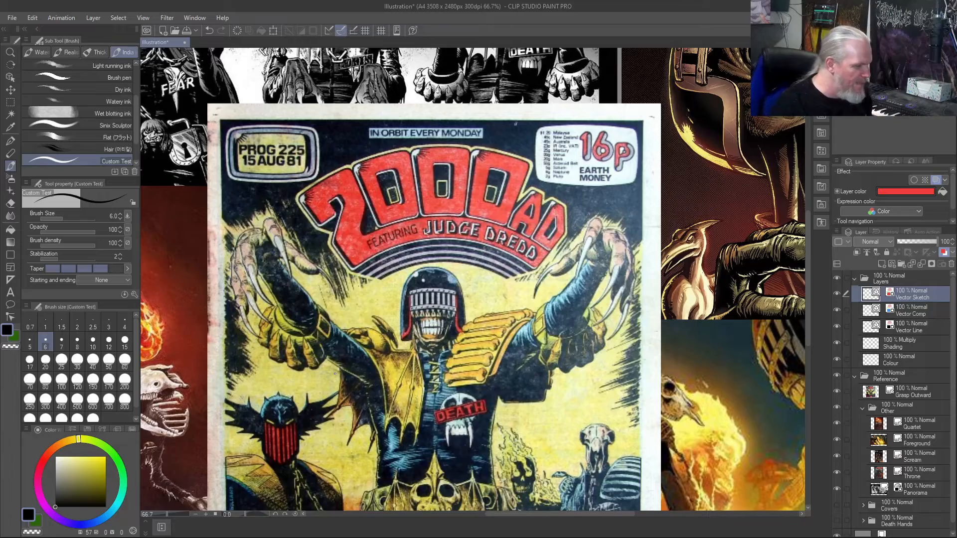
# - Collapse the Other reference folder and hide it so only the Grasp Outward cover shows
pyautogui.scroll(-3, 272, 204)
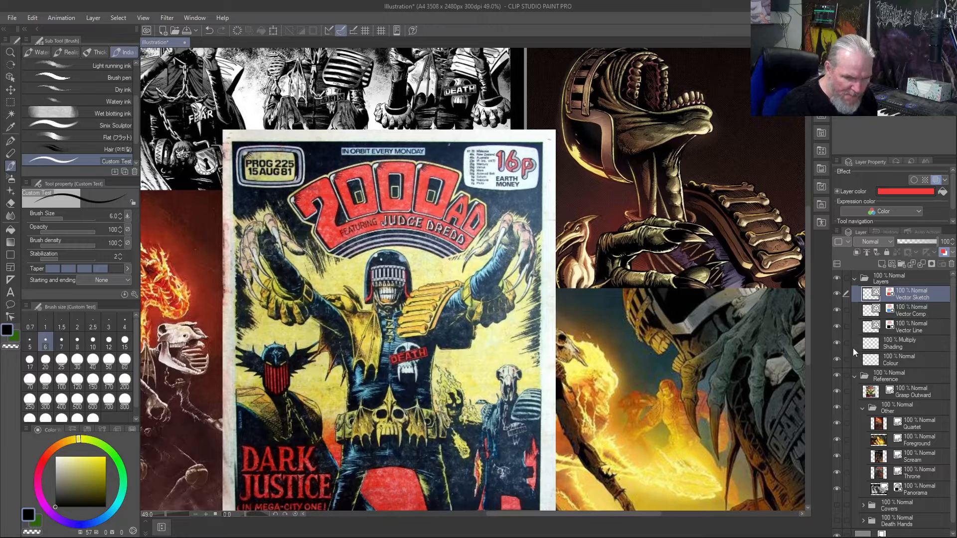
pyautogui.click(862, 410)
pyautogui.click(834, 408)
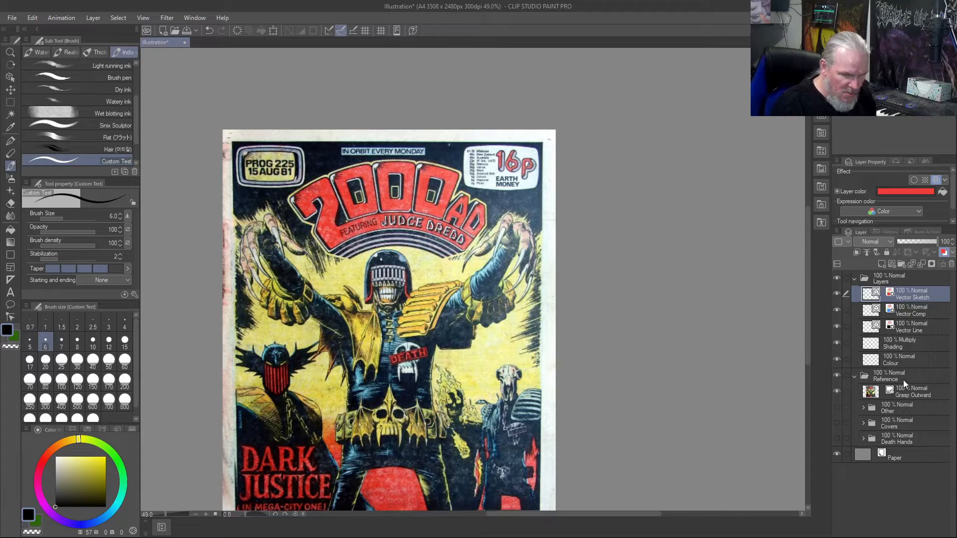
# - Move the Grasp Outward cover to the right side of the canvas and return to the Custom Test brush
pyautogui.click(912, 393)
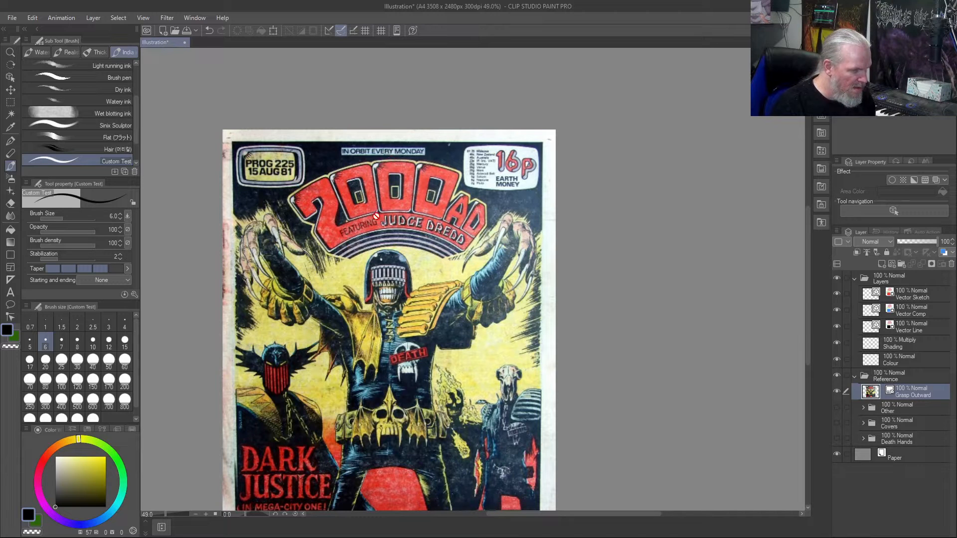
pyautogui.press('k')
pyautogui.moveTo(382, 242)
pyautogui.mouseDown()
pyautogui.moveTo(640, 165)
pyautogui.moveTo(608, 173)
pyautogui.moveTo(630, 172)
pyautogui.mouseUp()
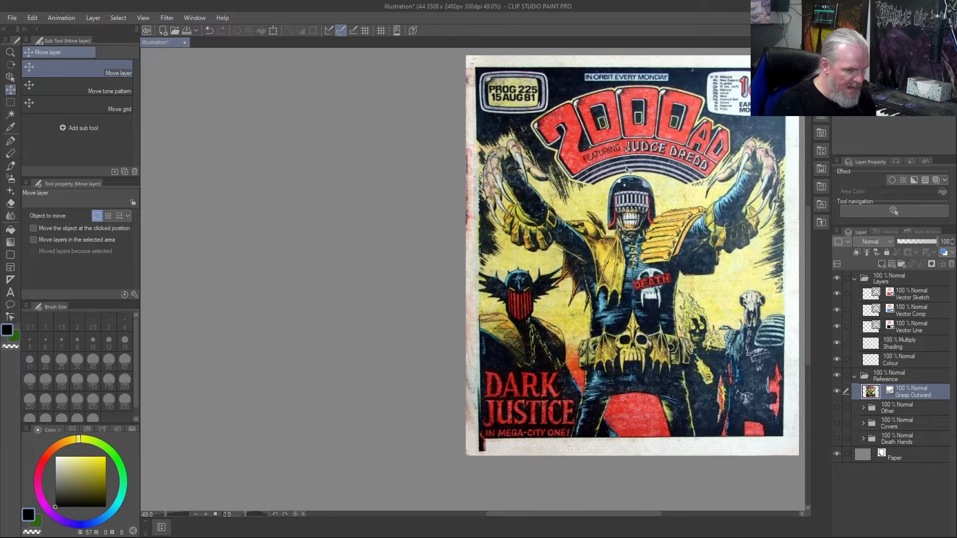
pyautogui.press('b')
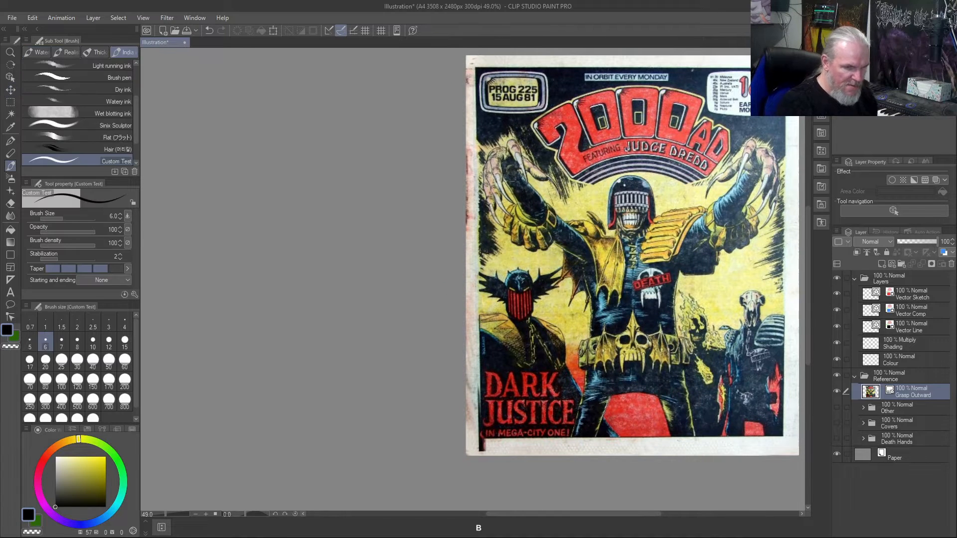
# - Sketch a rough clawed hand with long fingers on the Vector Sketch layer in the empty area beside the cover, undoing the first attempt
pyautogui.click(910, 295)
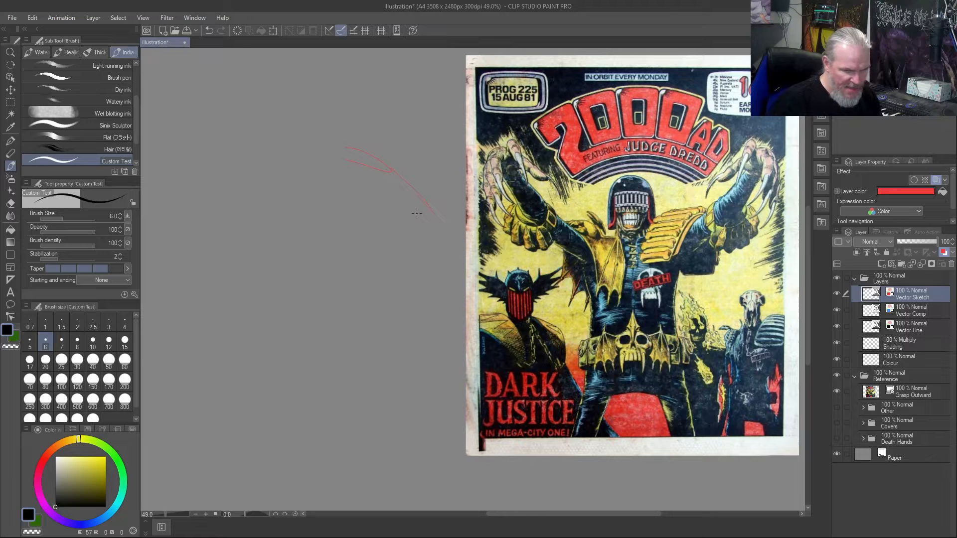
pyautogui.hotkey('ctrl', 'z')
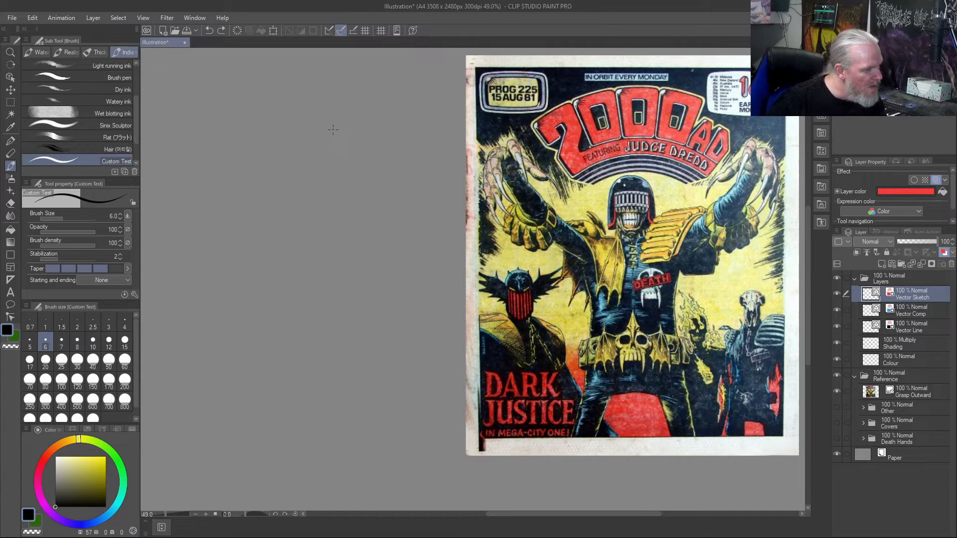
pyautogui.moveTo(340, 141); pyautogui.dragTo(334, 140)
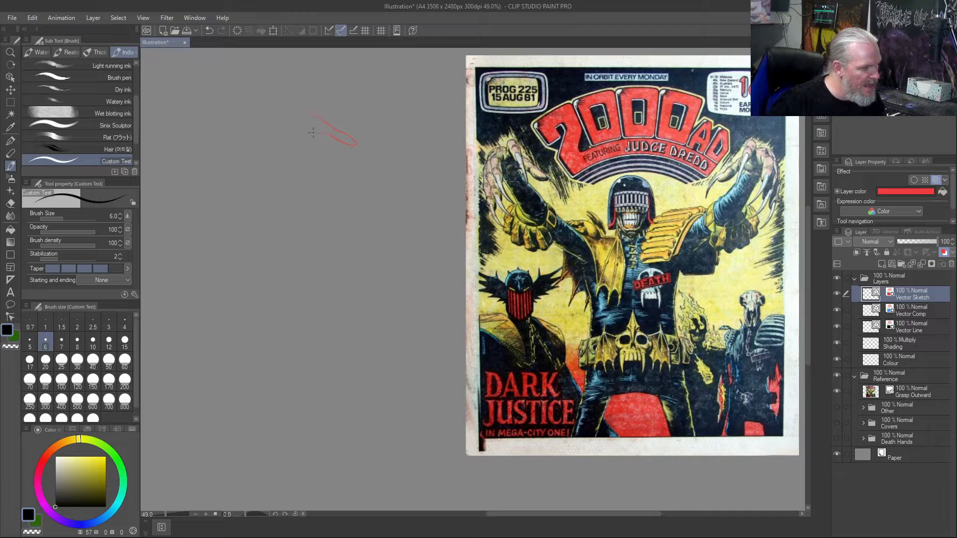
pyautogui.moveTo(308, 131); pyautogui.dragTo(285, 129)
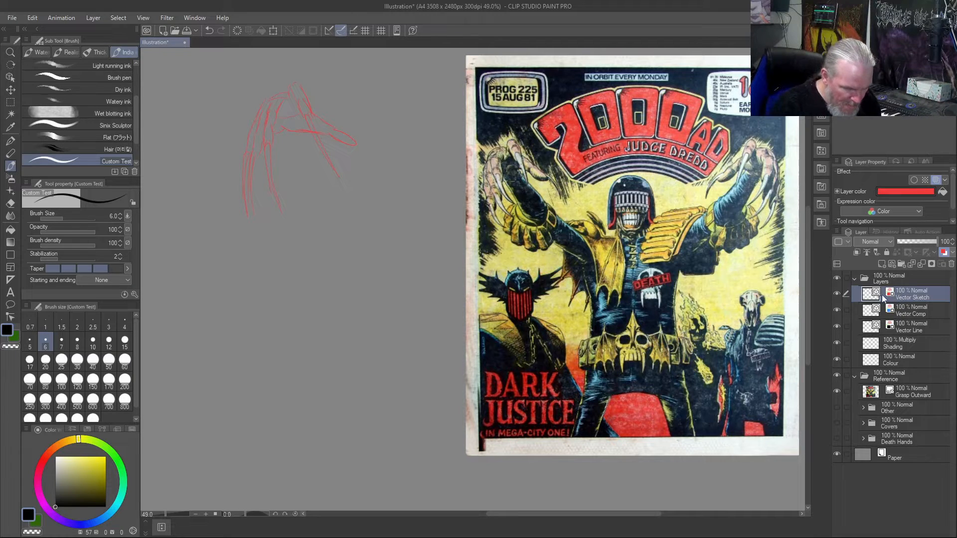
# - Extend the lower outstretched finger of the sketched hand with a long tapering claw, switching the layer color off while redrawing it
pyautogui.click(945, 254)
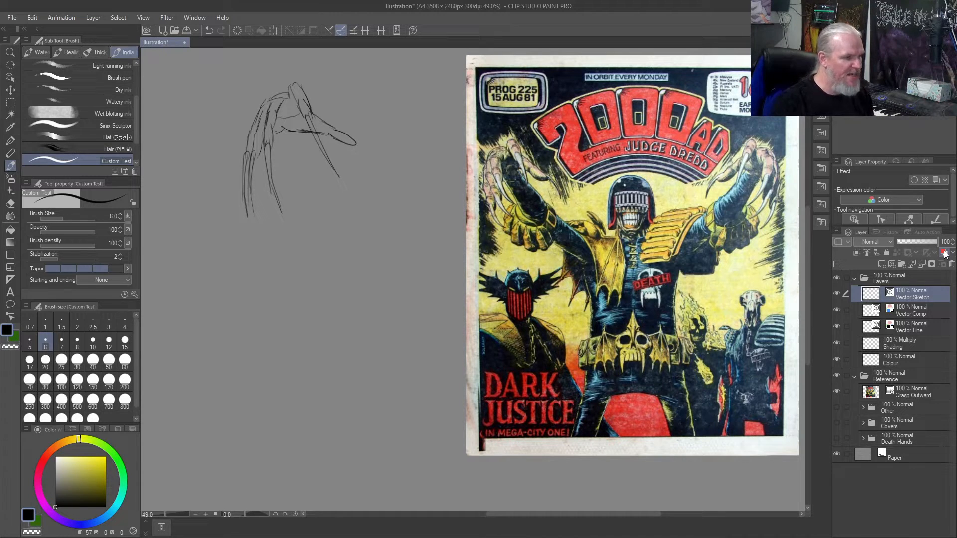
pyautogui.moveTo(352, 145); pyautogui.dragTo(400, 162)
pyautogui.moveTo(351, 142)
pyautogui.mouseDown()
pyautogui.moveTo(412, 162)
pyautogui.moveTo(355, 144)
pyautogui.moveTo(387, 155)
pyautogui.mouseUp()
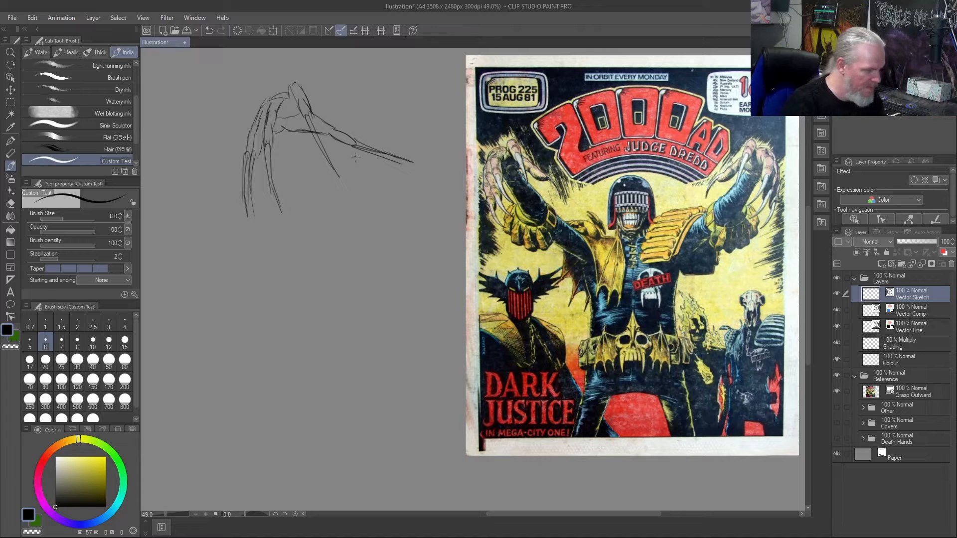
pyautogui.hotkey('ctrl', 'z')
pyautogui.hotkey('ctrl', 'z')
pyautogui.moveTo(357, 143); pyautogui.dragTo(402, 163)
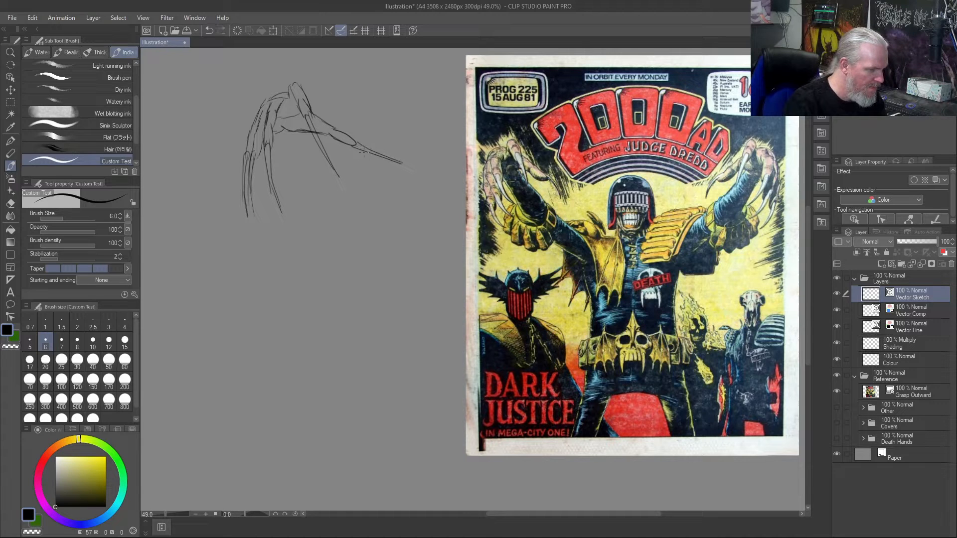
pyautogui.click(944, 252)
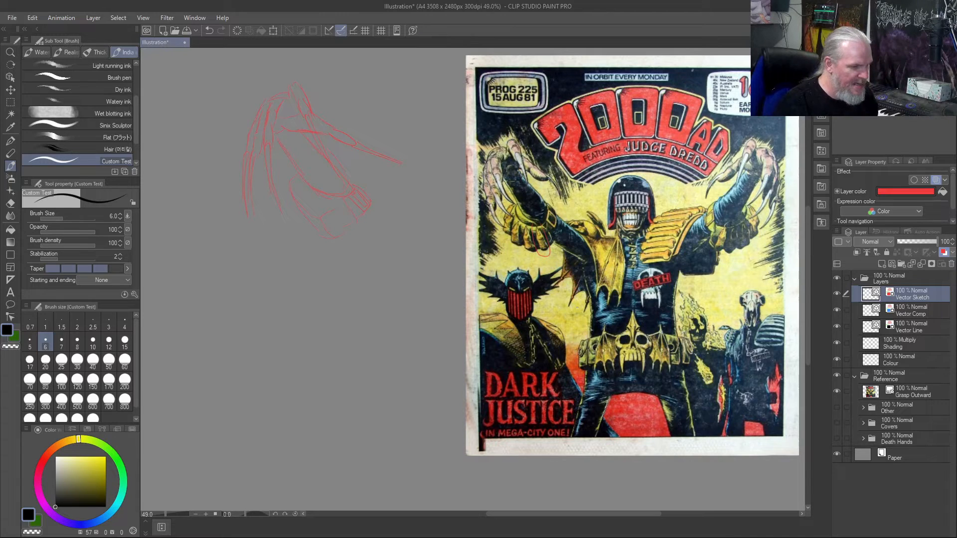
# - Examine the taloned knuckles of the glove on the cover and undo the loop drawn around one of them
pyautogui.scroll(4, 532, 248)
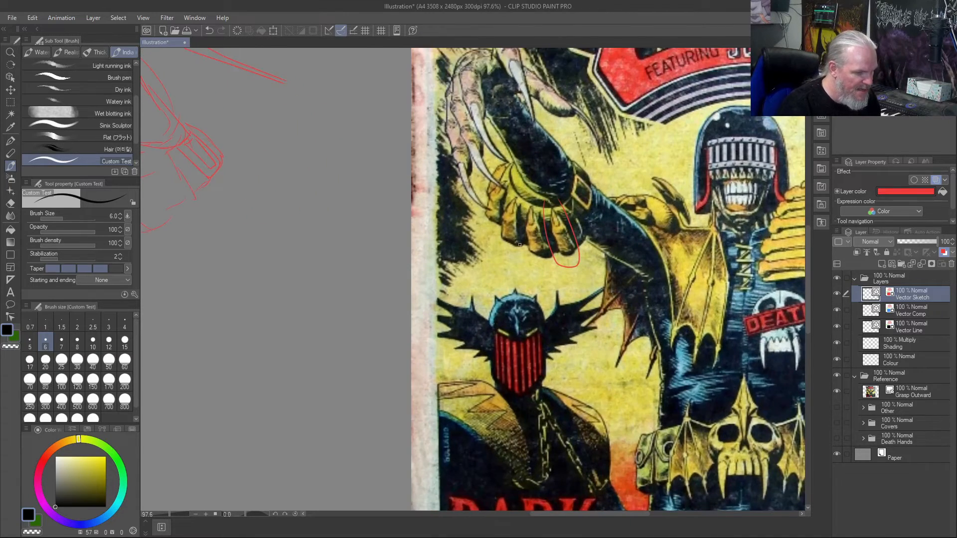
pyautogui.scroll(3, 520, 244)
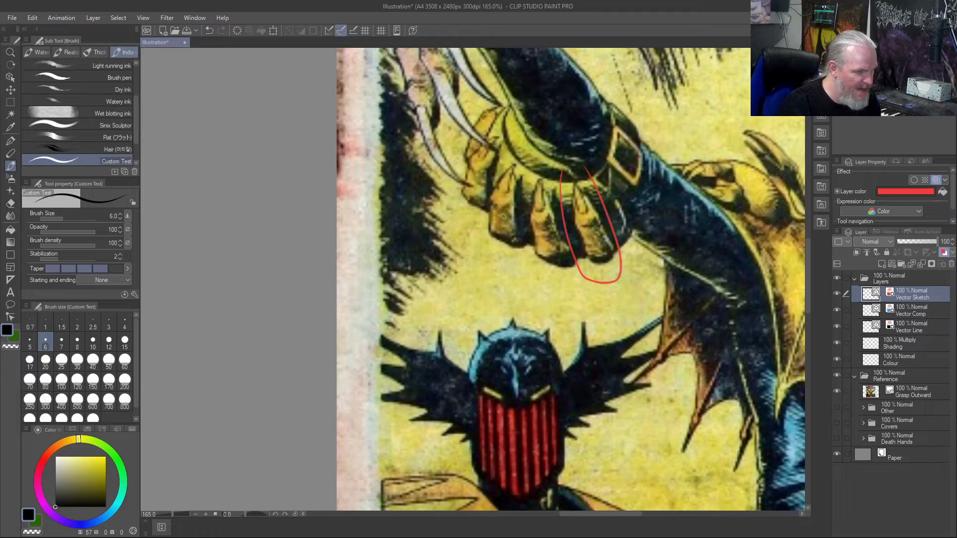
pyautogui.scroll(-5, 547, 229)
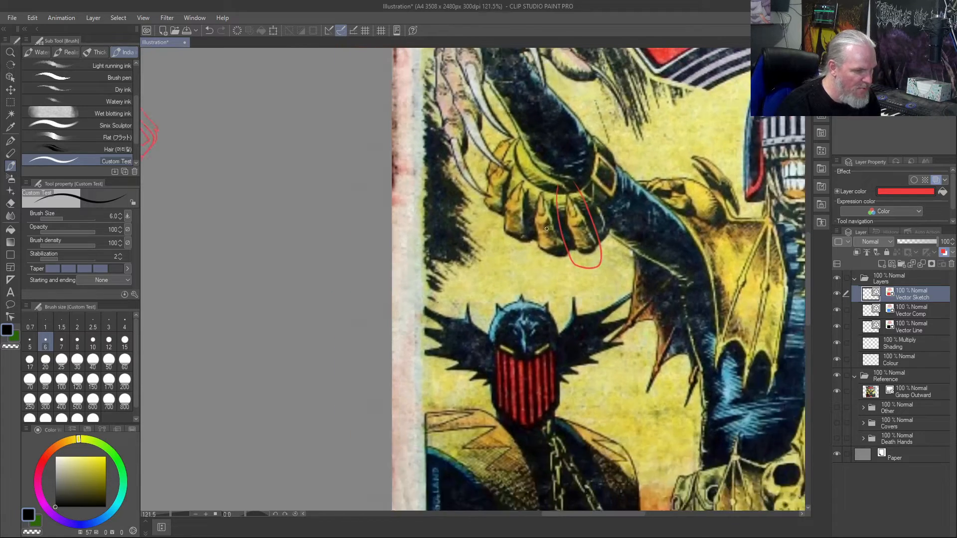
pyautogui.scroll(-3, 547, 229)
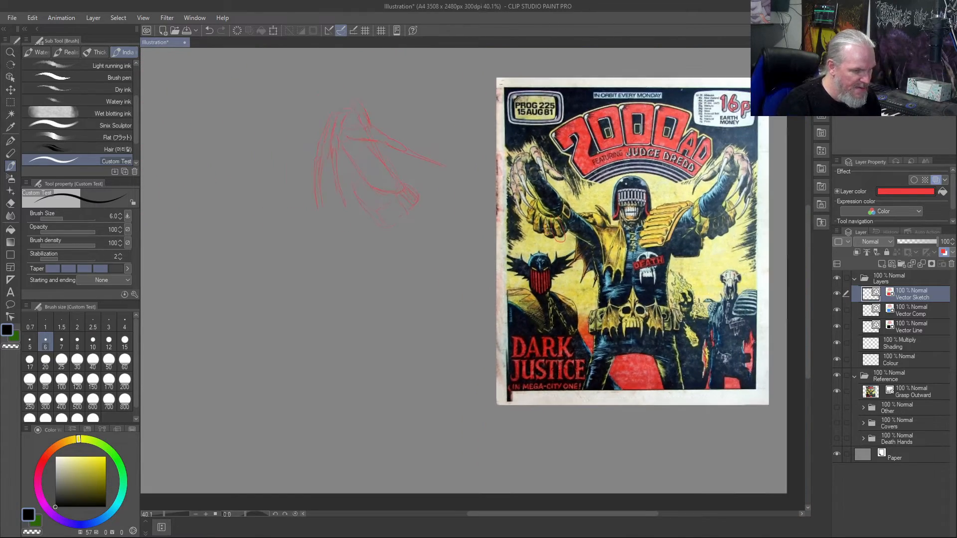
pyautogui.hotkey('ctrl', 'z')
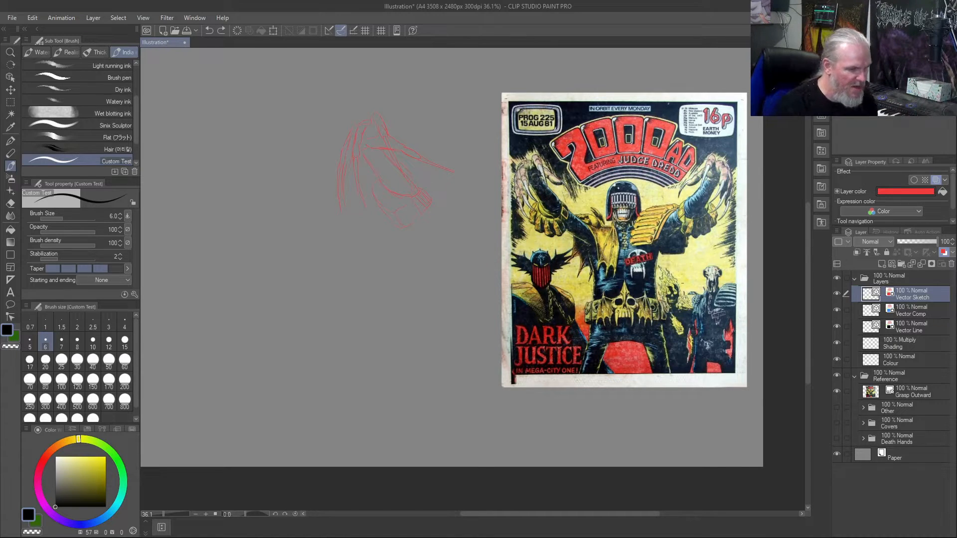
# - Draw a line between the upper and lower teeth of the helmeted central figure on the cover
pyautogui.scroll(5, 621, 240)
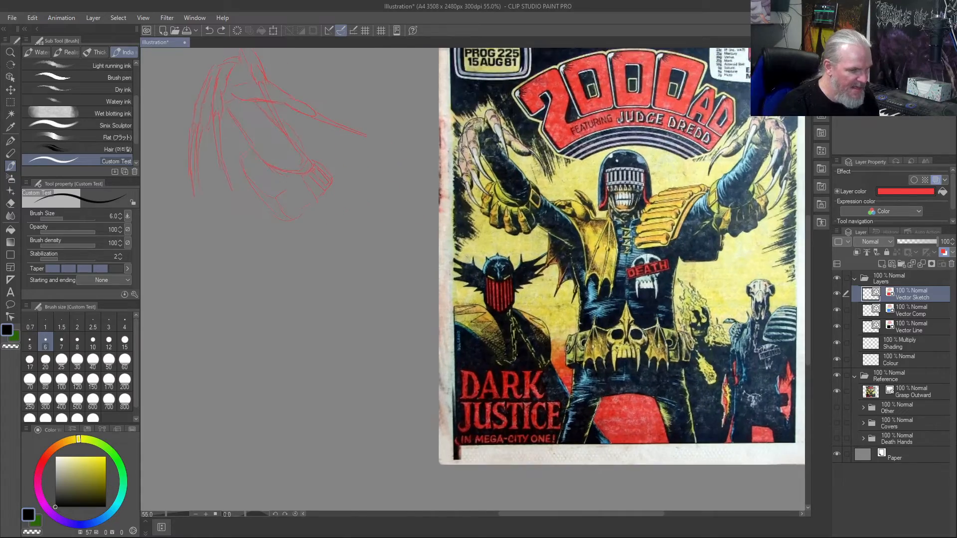
pyautogui.scroll(4, 728, 232)
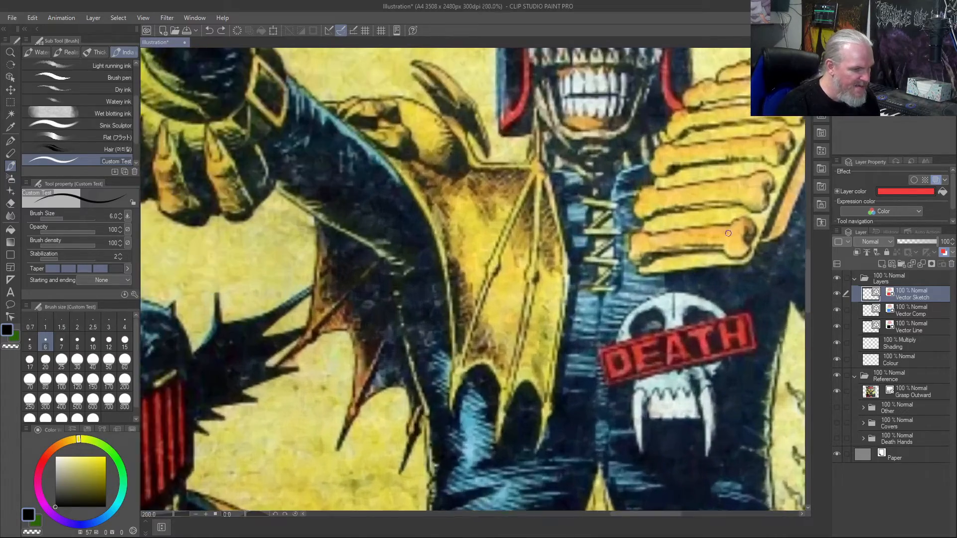
pyautogui.scroll(-4, 600, 257)
pyautogui.scroll(-2, 600, 257)
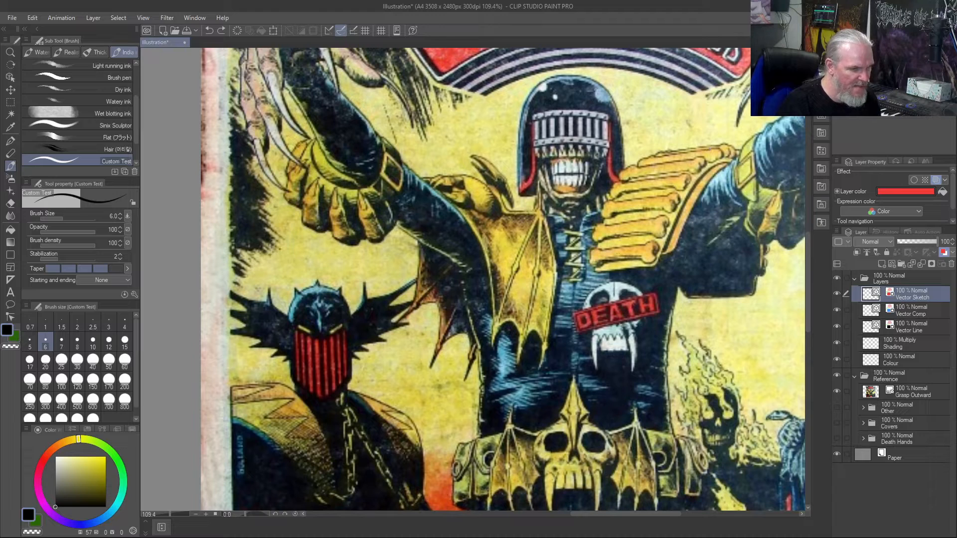
pyautogui.scroll(-2, 556, 302)
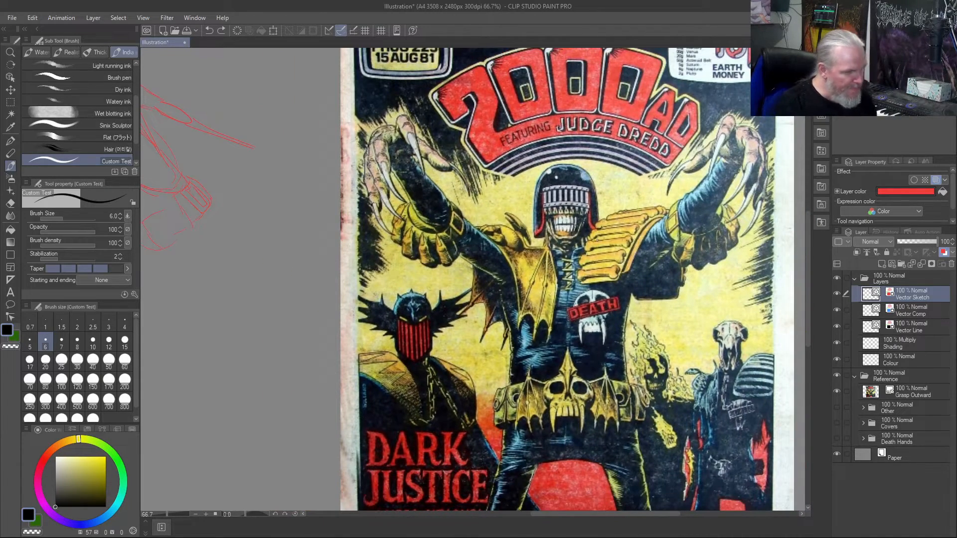
pyautogui.scroll(5, 584, 249)
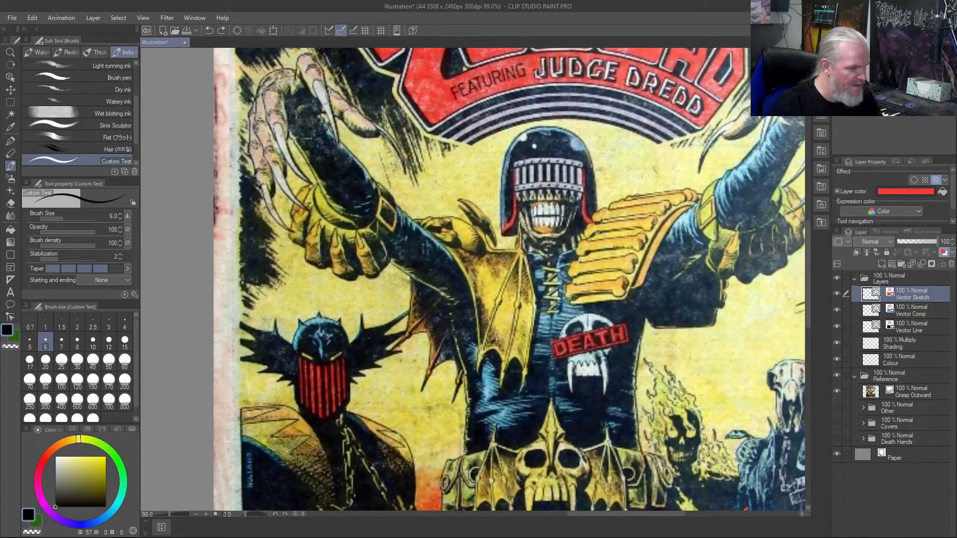
pyautogui.scroll(1, 598, 232)
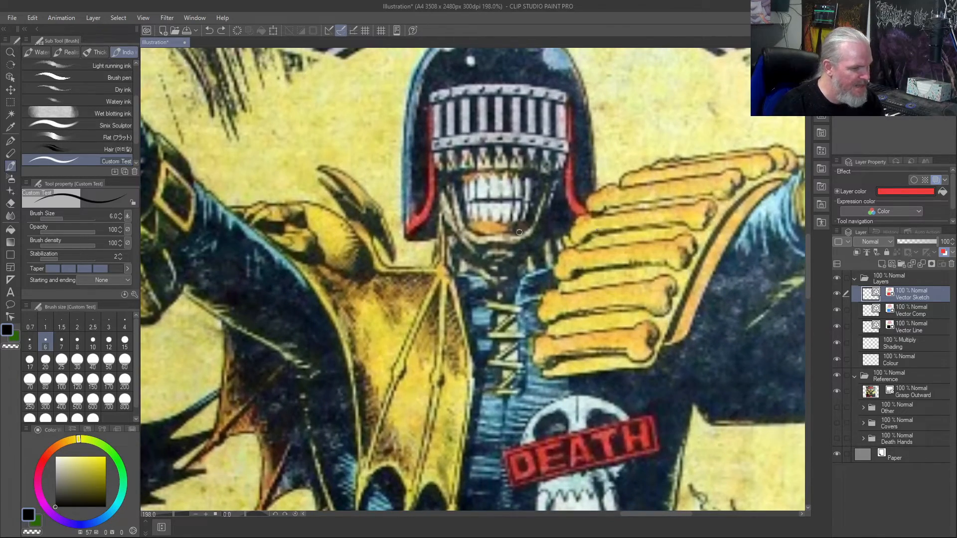
pyautogui.moveTo(530, 201); pyautogui.dragTo(462, 203)
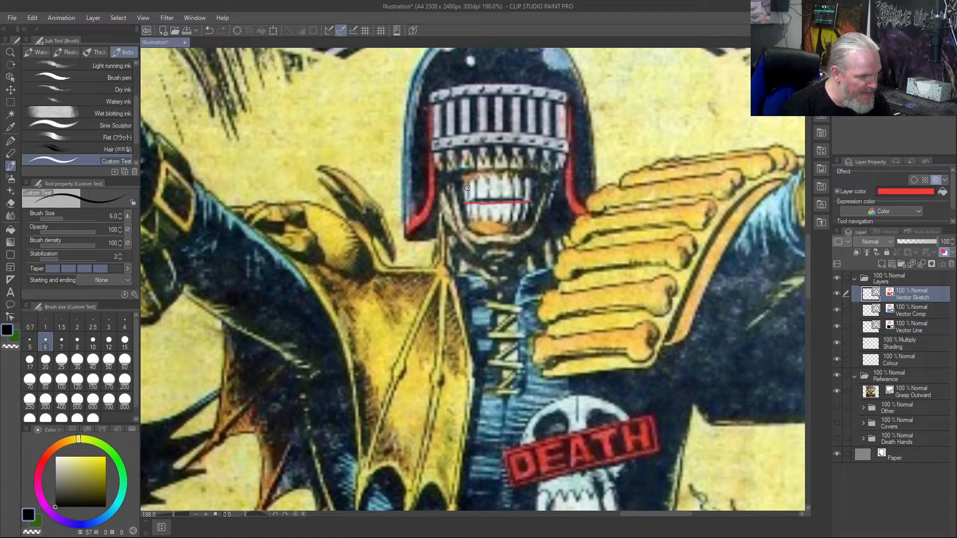
# - Try outlining the upper and lower teeth around the mouth line, starting with the outer teeth and working inward
pyautogui.moveTo(467, 184); pyautogui.dragTo(472, 215)
pyautogui.moveTo(517, 181)
pyautogui.mouseDown()
pyautogui.moveTo(514, 216)
pyautogui.moveTo(529, 177)
pyautogui.moveTo(530, 202)
pyautogui.mouseUp()
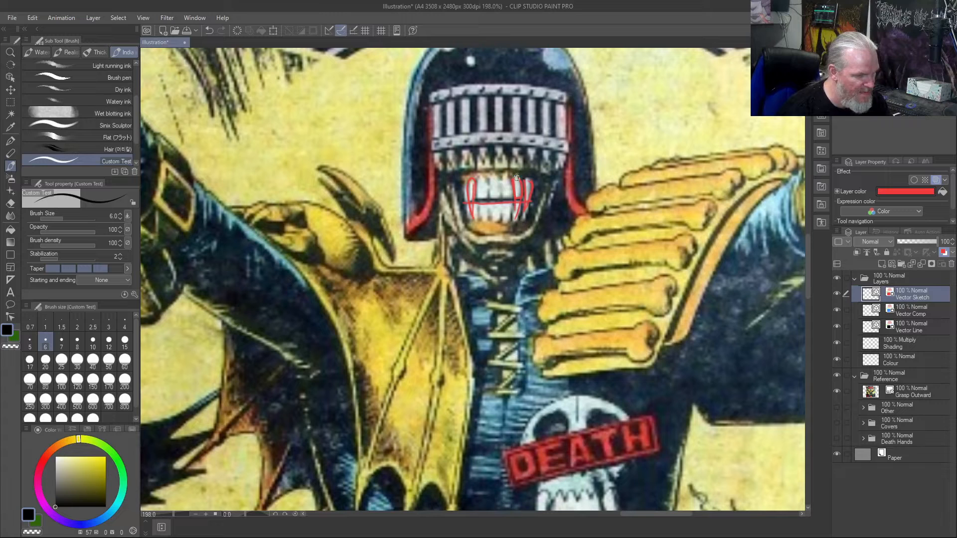
pyautogui.moveTo(499, 198)
pyautogui.mouseDown()
pyautogui.moveTo(500, 179)
pyautogui.moveTo(512, 197)
pyautogui.moveTo(491, 193)
pyautogui.moveTo(482, 177)
pyautogui.moveTo(460, 205)
pyautogui.moveTo(465, 198)
pyautogui.mouseUp()
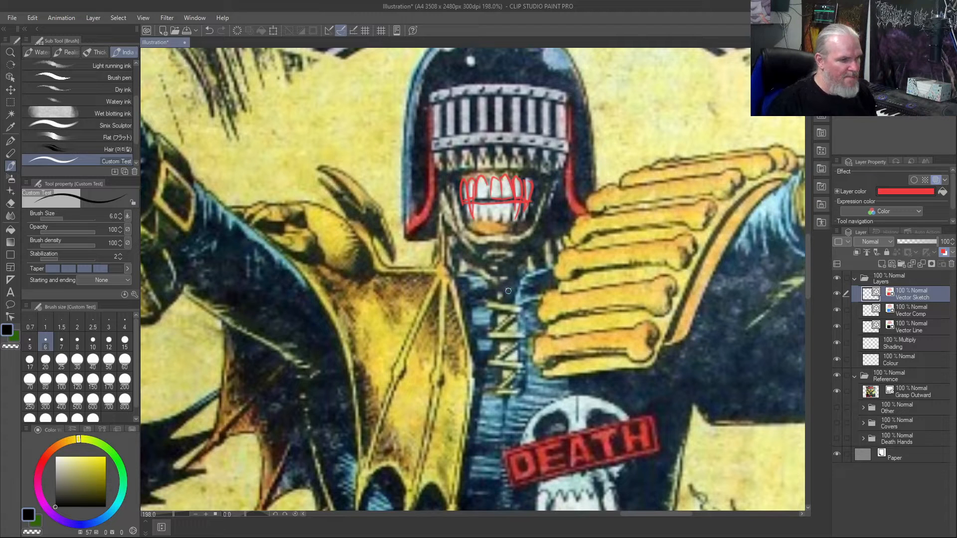
pyautogui.moveTo(481, 206)
pyautogui.mouseDown()
pyautogui.moveTo(498, 220)
pyautogui.moveTo(500, 203)
pyautogui.moveTo(510, 220)
pyautogui.moveTo(512, 205)
pyautogui.moveTo(516, 221)
pyautogui.moveTo(524, 199)
pyautogui.mouseUp()
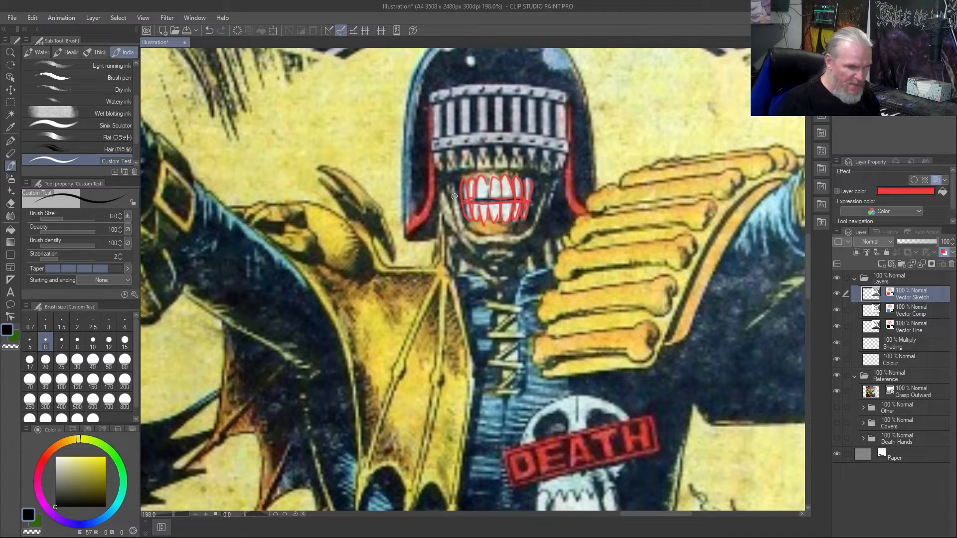
# - Undo the tooth outlines, keeping only the line between the upper and lower teeth
pyautogui.hotkey('ctrl', 'z')
pyautogui.hotkey('ctrl', 'z')
pyautogui.hotkey('ctrl', 'z')
pyautogui.hotkey('ctrl', 'z')
pyautogui.hotkey('ctrl', 'z')
pyautogui.hotkey('ctrl', 'z')
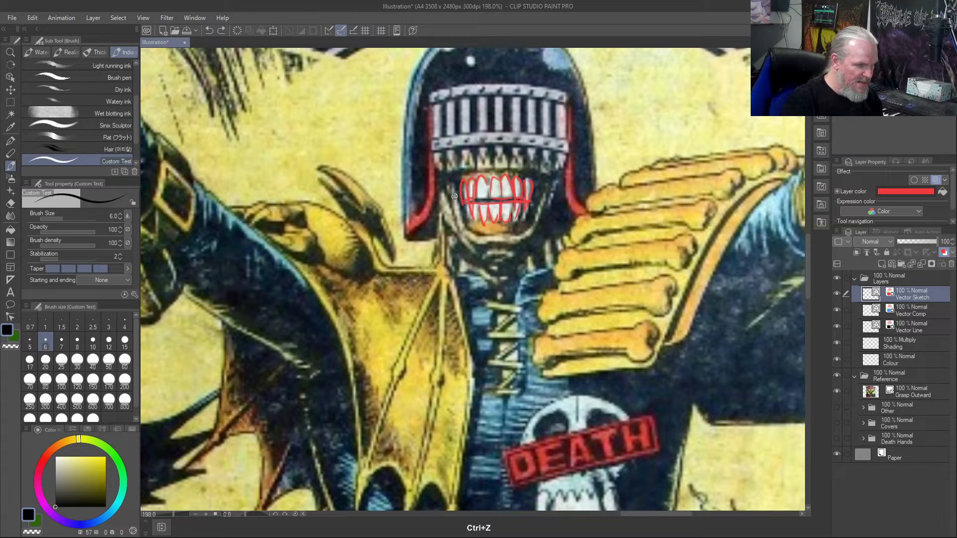
pyautogui.hotkey('ctrl', 'z')
pyautogui.hotkey('ctrl', 'z')
pyautogui.hotkey('ctrl', 'z')
pyautogui.hotkey('ctrl', 'z')
pyautogui.hotkey('ctrl', 'z')
pyautogui.hotkey('ctrl', 'z')
pyautogui.hotkey('ctrl', 'z')
pyautogui.hotkey('ctrl', 'z')
pyautogui.hotkey('ctrl', 'z')
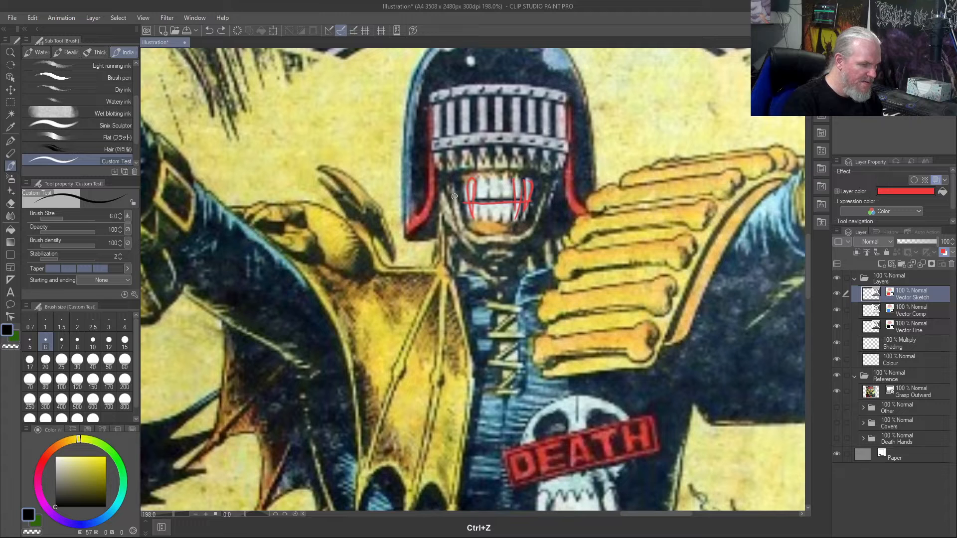
pyautogui.hotkey('ctrl', 'z')
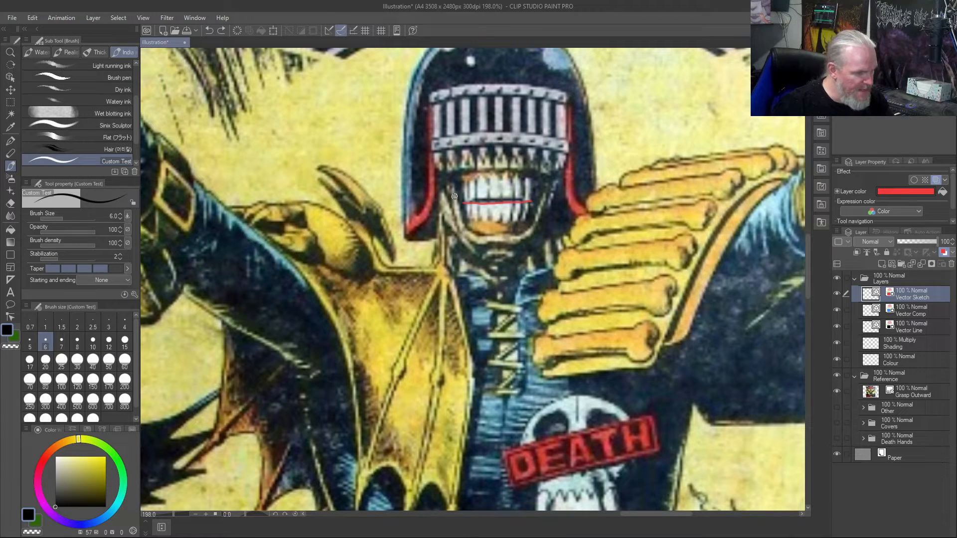
# - Try outlining both rows of teeth again, tracing the individual upper teeth before adding the lower row
pyautogui.moveTo(490, 197)
pyautogui.mouseDown()
pyautogui.moveTo(503, 173)
pyautogui.moveTo(511, 192)
pyautogui.moveTo(489, 160)
pyautogui.moveTo(478, 183)
pyautogui.moveTo(515, 177)
pyautogui.moveTo(521, 194)
pyautogui.moveTo(527, 179)
pyautogui.moveTo(528, 213)
pyautogui.mouseUp()
pyautogui.moveTo(475, 182)
pyautogui.mouseDown()
pyautogui.moveTo(472, 216)
pyautogui.moveTo(474, 195)
pyautogui.mouseUp()
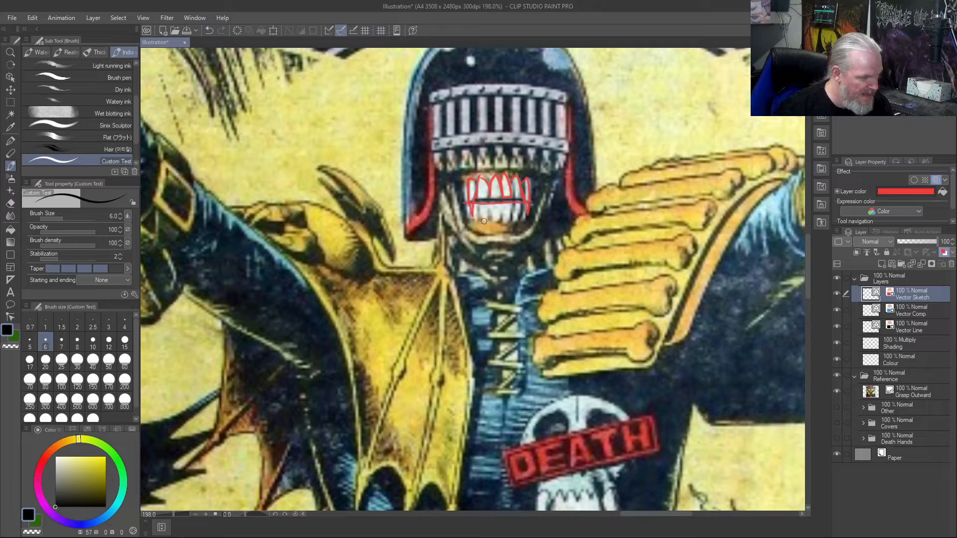
pyautogui.moveTo(487, 201)
pyautogui.mouseDown()
pyautogui.moveTo(501, 219)
pyautogui.moveTo(509, 192)
pyautogui.moveTo(514, 214)
pyautogui.moveTo(511, 202)
pyautogui.moveTo(522, 199)
pyautogui.moveTo(524, 212)
pyautogui.moveTo(521, 205)
pyautogui.moveTo(479, 204)
pyautogui.moveTo(478, 220)
pyautogui.moveTo(464, 204)
pyautogui.mouseUp()
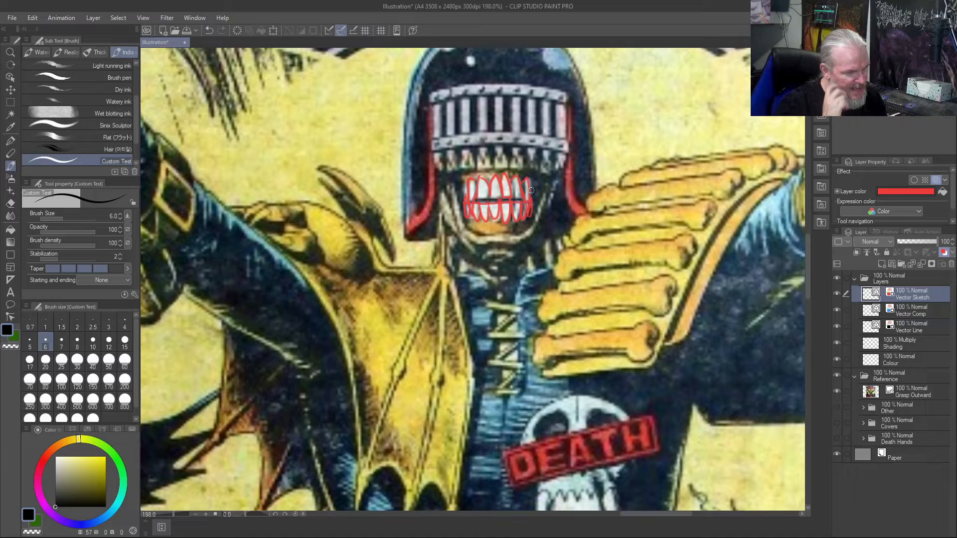
# - Undo the second set of tooth outlines back to the bare mouth line
pyautogui.hotkey('ctrl', 'z')
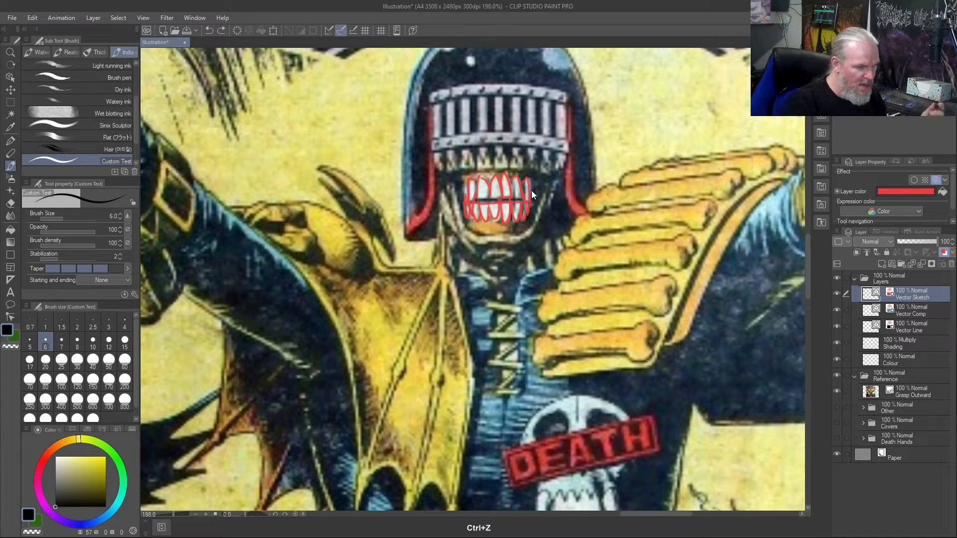
pyautogui.hotkey('ctrl', 'z')
pyautogui.hotkey('ctrl', 'z')
pyautogui.hotkey('ctrl', 'z')
pyautogui.hotkey('ctrl', 'z')
pyautogui.hotkey('ctrl', 'z')
pyautogui.hotkey('ctrl', 'z')
pyautogui.hotkey('ctrl', 'z')
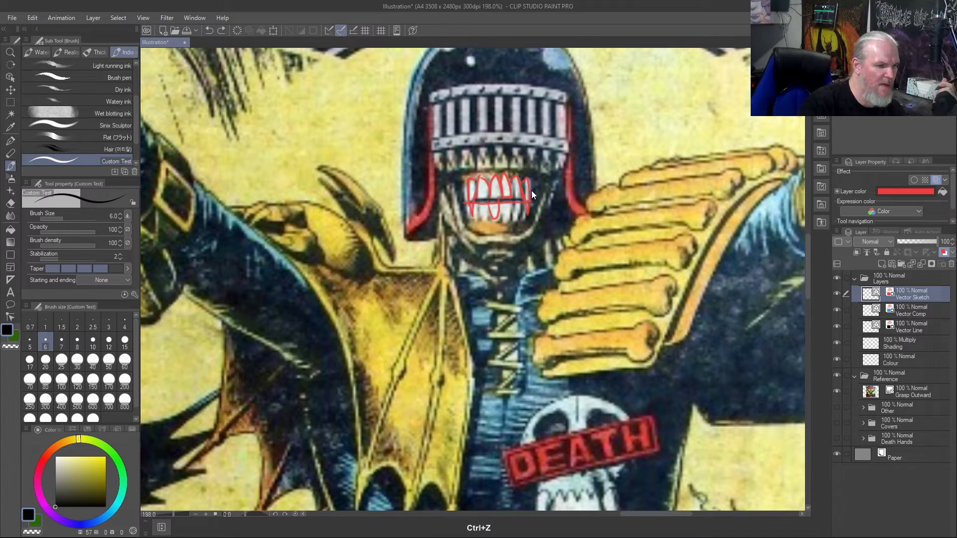
pyautogui.hotkey('ctrl', 'z')
pyautogui.hotkey('ctrl', 'z')
pyautogui.hotkey('ctrl', 'z')
pyautogui.hotkey('ctrl', 'z')
pyautogui.hotkey('ctrl', 'z')
pyautogui.hotkey('ctrl', 'z')
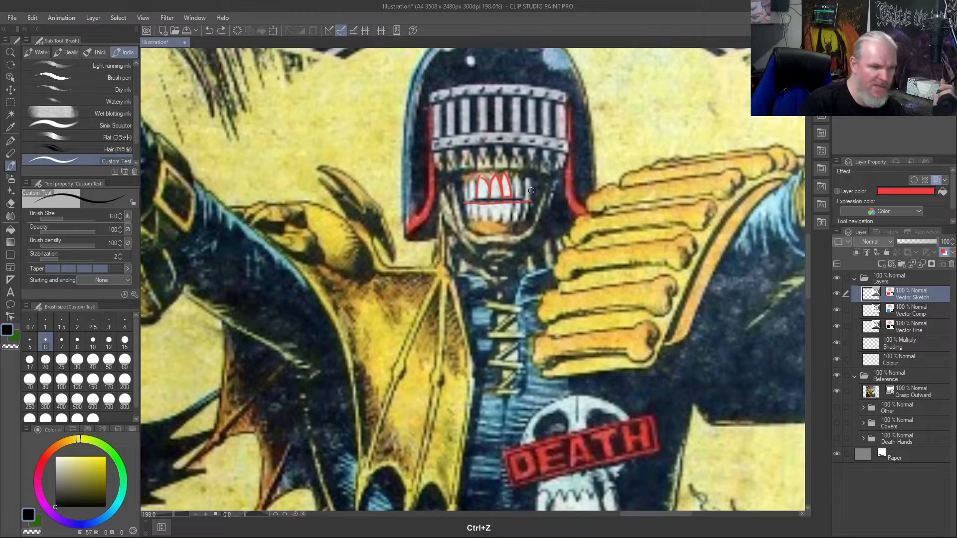
pyautogui.hotkey('ctrl', 'z')
pyautogui.hotkey('ctrl', 'z')
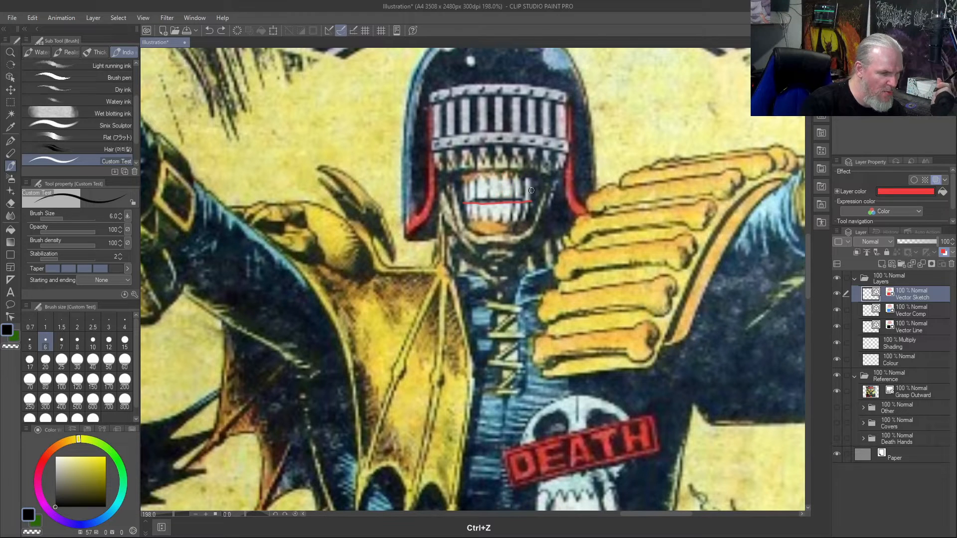
# - Outline the two upper front teeth and the neighbouring teeth toward one corner of the mouth
pyautogui.moveTo(489, 195)
pyautogui.mouseDown()
pyautogui.moveTo(500, 178)
pyautogui.moveTo(501, 199)
pyautogui.moveTo(506, 174)
pyautogui.moveTo(514, 199)
pyautogui.mouseUp()
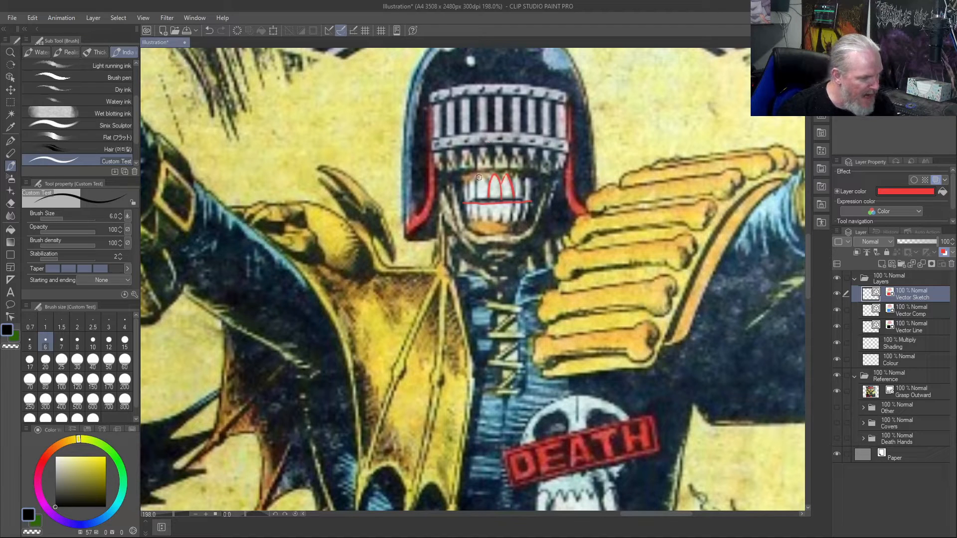
pyautogui.moveTo(469, 178); pyautogui.dragTo(468, 201)
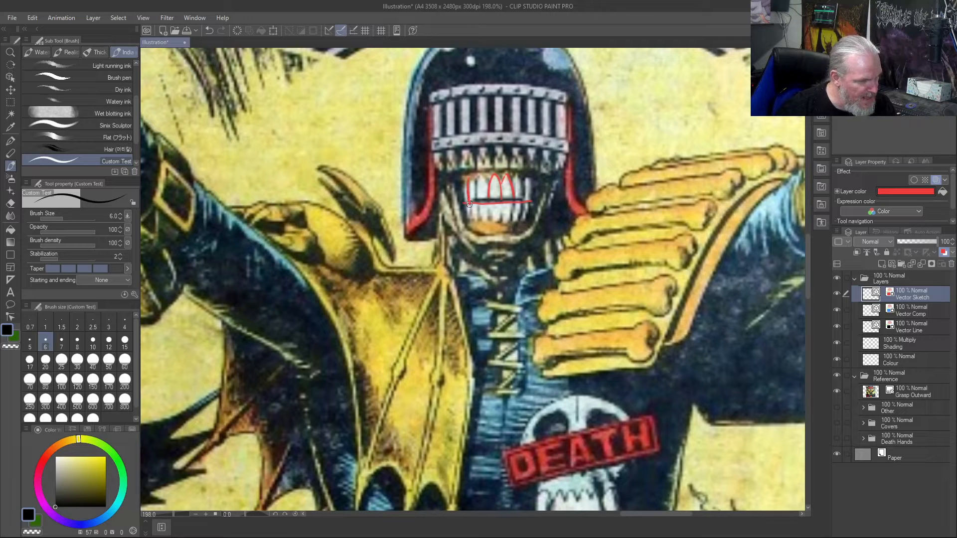
pyautogui.moveTo(472, 209)
pyautogui.mouseDown()
pyautogui.moveTo(487, 188)
pyautogui.moveTo(480, 175)
pyautogui.moveTo(474, 185)
pyautogui.mouseUp()
# - Sketch a slanted row of overlapping pointed teeth in the yellow background beside the helmet
pyautogui.moveTo(368, 95)
pyautogui.mouseDown()
pyautogui.moveTo(346, 122)
pyautogui.moveTo(354, 140)
pyautogui.moveTo(362, 132)
pyautogui.moveTo(359, 150)
pyautogui.moveTo(367, 101)
pyautogui.moveTo(369, 116)
pyautogui.moveTo(380, 116)
pyautogui.moveTo(378, 94)
pyautogui.moveTo(355, 90)
pyautogui.moveTo(357, 112)
pyautogui.moveTo(354, 95)
pyautogui.moveTo(356, 112)
pyautogui.moveTo(363, 94)
pyautogui.moveTo(346, 108)
pyautogui.mouseUp()
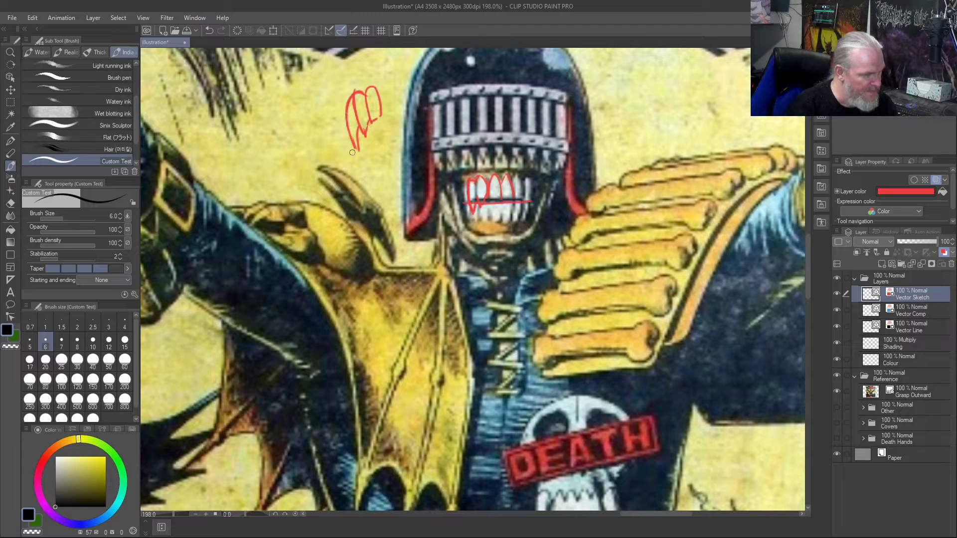
pyautogui.moveTo(376, 88)
pyautogui.mouseDown()
pyautogui.moveTo(385, 84)
pyautogui.moveTo(392, 102)
pyautogui.moveTo(383, 112)
pyautogui.moveTo(386, 84)
pyautogui.mouseUp()
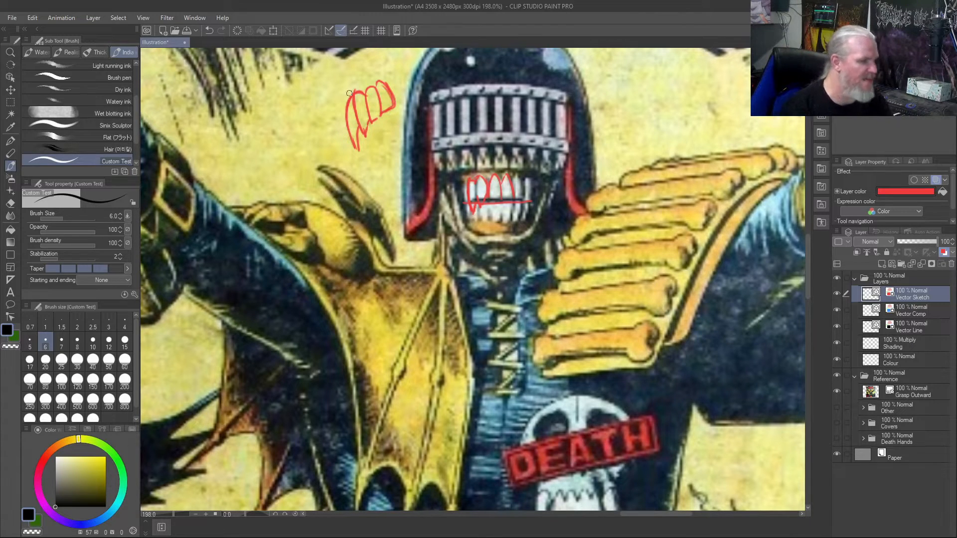
pyautogui.moveTo(403, 110)
pyautogui.mouseDown()
pyautogui.moveTo(383, 76)
pyautogui.moveTo(398, 72)
pyautogui.moveTo(417, 107)
pyautogui.mouseUp()
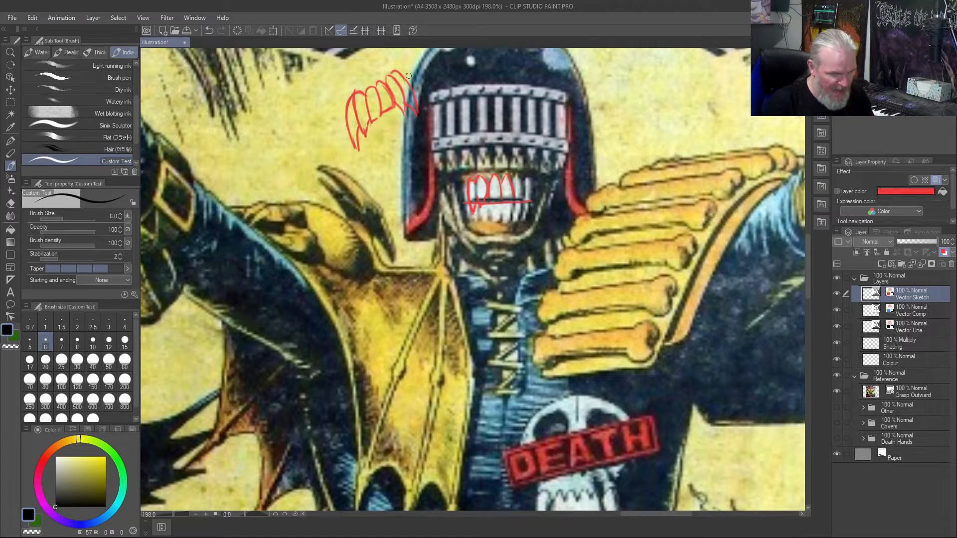
# - Undo the slanted row of practice teeth beside the helmet and all tooth outlines over the mouth, including the mouth line
pyautogui.hotkey('ctrl', 'z')
pyautogui.hotkey('ctrl', 'z')
pyautogui.hotkey('ctrl', 'z')
pyautogui.hotkey('ctrl', 'z')
pyautogui.hotkey('ctrl', 'z')
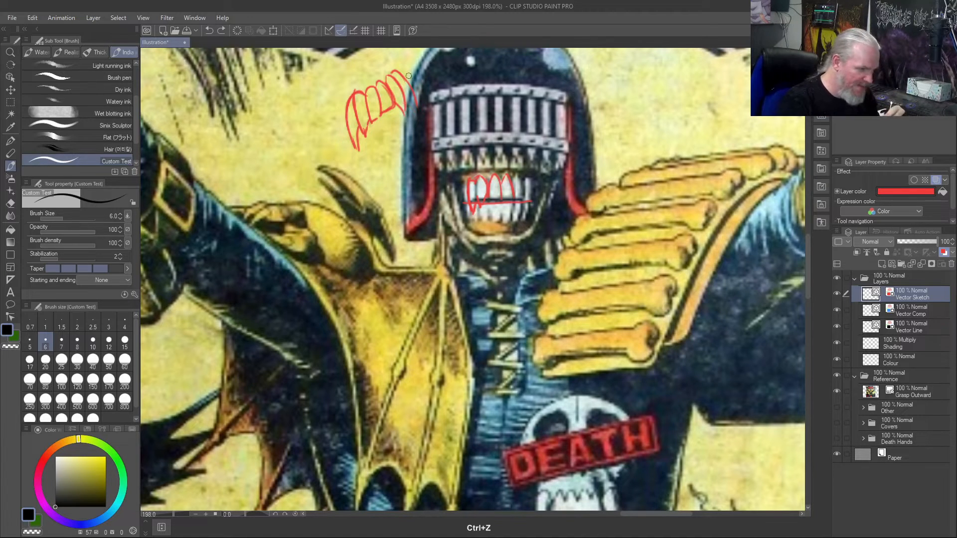
pyautogui.hotkey('ctrl', 'z')
pyautogui.hotkey('ctrl', 'z')
pyautogui.hotkey('ctrl', 'z')
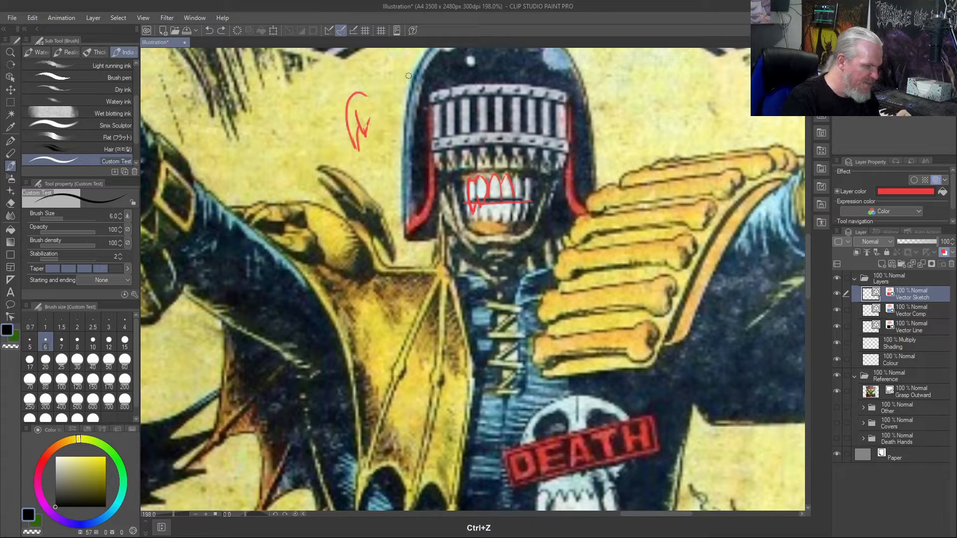
pyautogui.hotkey('ctrl', 'z')
pyautogui.hotkey('ctrl', 'z')
pyautogui.hotkey('ctrl', 'z')
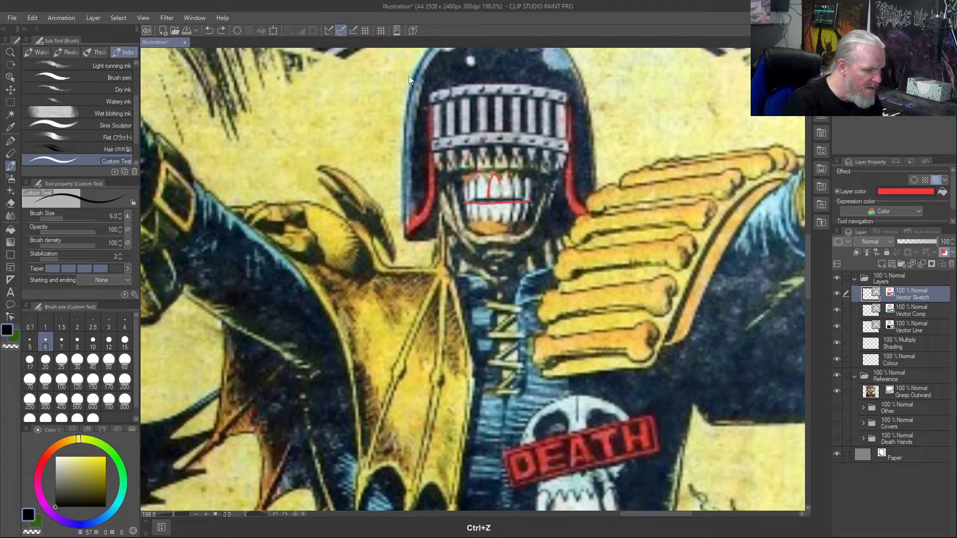
pyautogui.hotkey('ctrl', 'z')
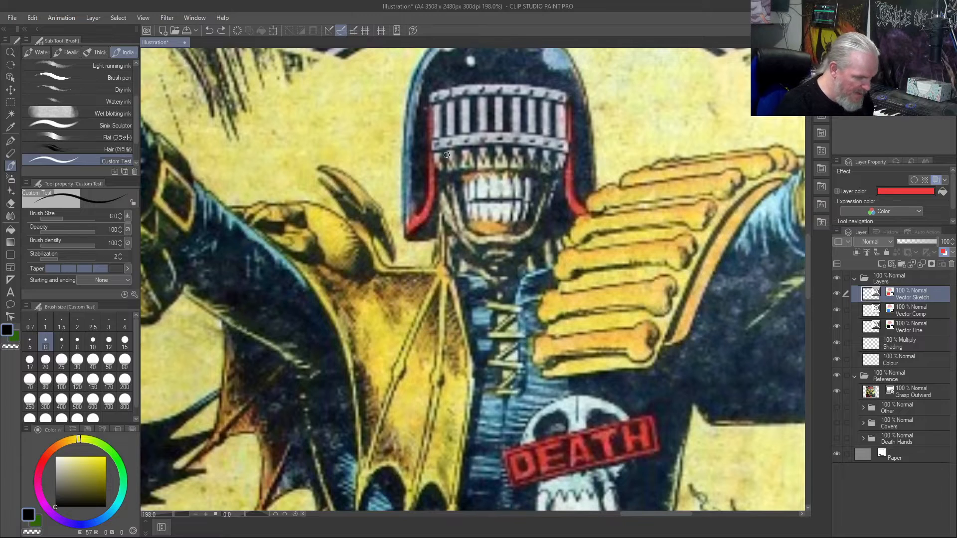
# - Sketch the forehead centre line and jagged-tipped nasal bone of the animal skull in the white margin beside the original
pyautogui.hotkey('ctrl', '0')
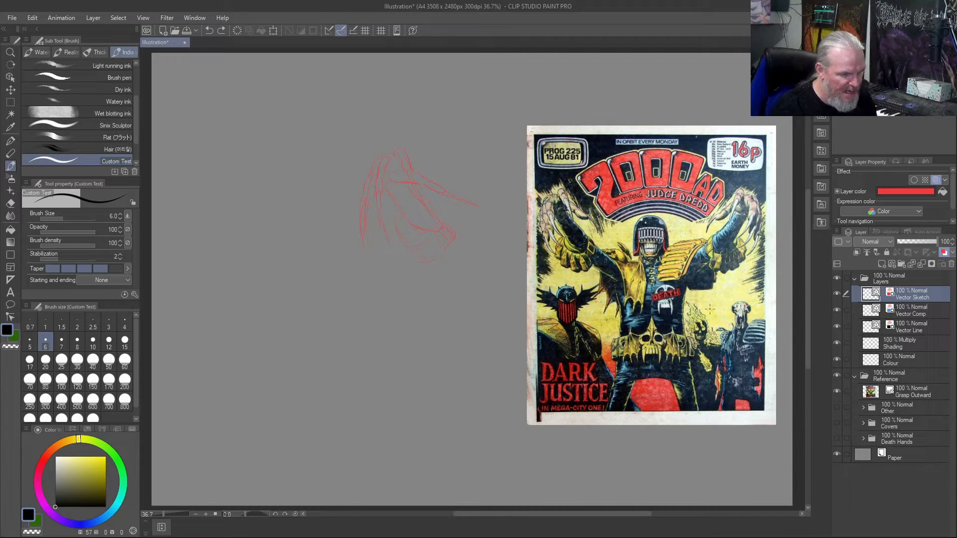
pyautogui.scroll(6, 710, 309)
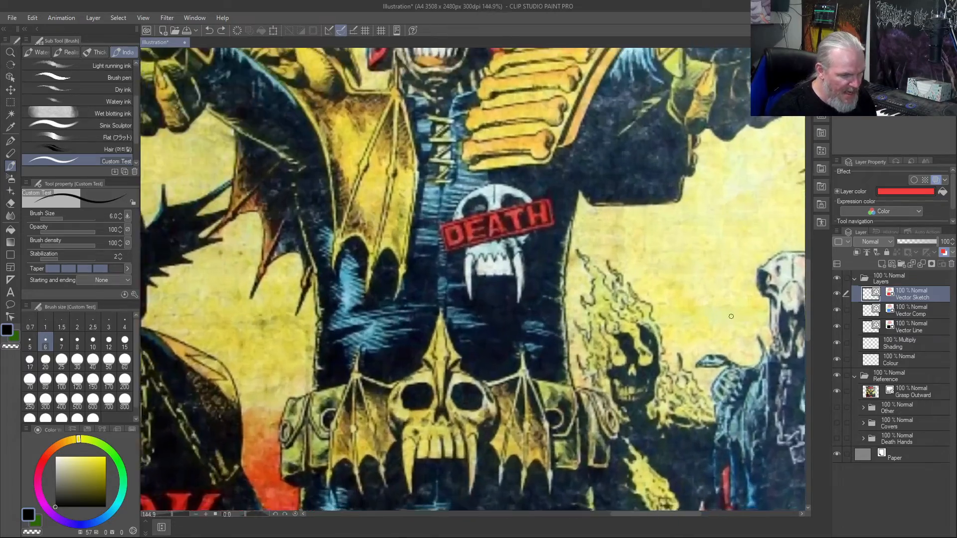
pyautogui.scroll(4, 732, 316)
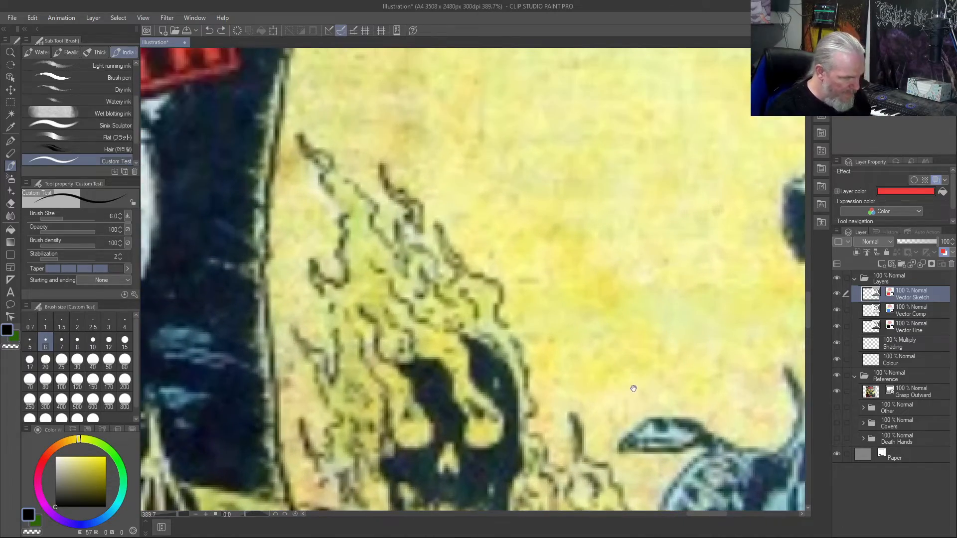
pyautogui.moveTo(633, 389)
pyautogui.mouseDown()
pyautogui.moveTo(428, 344)
pyautogui.moveTo(324, 339)
pyautogui.moveTo(238, 361)
pyautogui.moveTo(78, 367)
pyautogui.mouseUp()
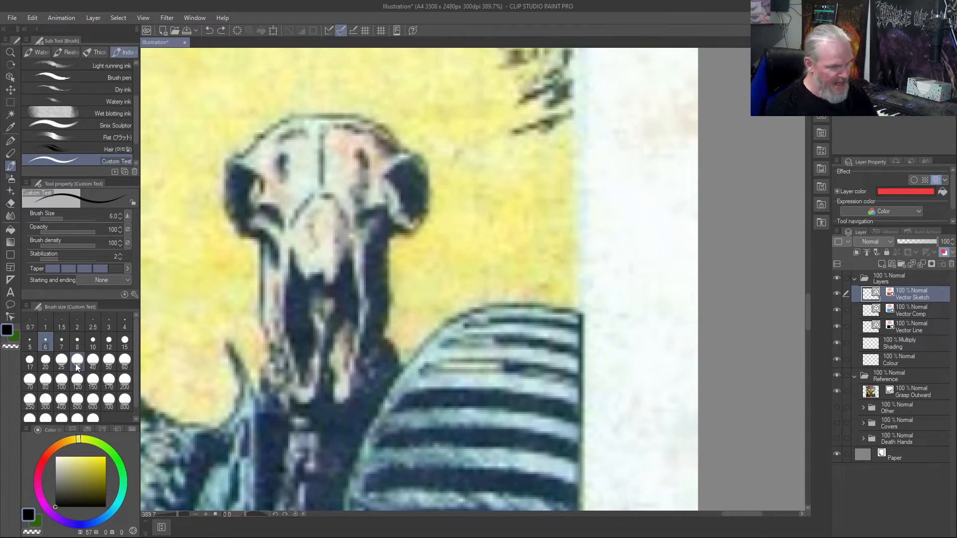
pyautogui.moveTo(649, 127)
pyautogui.mouseDown()
pyautogui.moveTo(653, 202)
pyautogui.moveTo(686, 235)
pyautogui.mouseUp()
pyautogui.moveTo(654, 202)
pyautogui.mouseDown()
pyautogui.moveTo(637, 290)
pyautogui.moveTo(641, 281)
pyautogui.moveTo(658, 296)
pyautogui.moveTo(664, 279)
pyautogui.moveTo(668, 321)
pyautogui.moveTo(685, 233)
pyautogui.mouseUp()
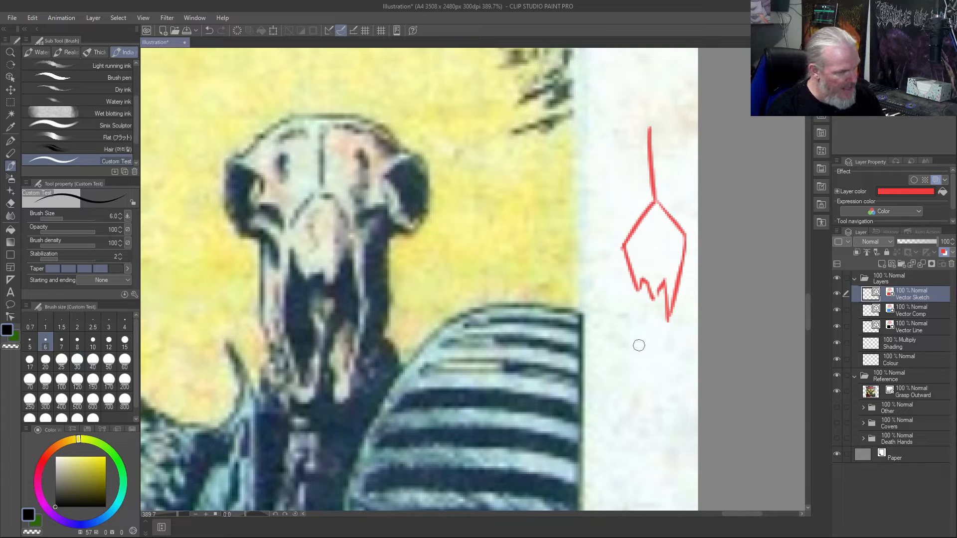
# - Outline the two long nasal cavities of the margin skull and the outer snout edges ending in two pointed prongs
pyautogui.moveTo(623, 243)
pyautogui.mouseDown()
pyautogui.moveTo(612, 315)
pyautogui.moveTo(635, 389)
pyautogui.moveTo(653, 324)
pyautogui.moveTo(651, 338)
pyautogui.moveTo(648, 286)
pyautogui.moveTo(654, 307)
pyautogui.moveTo(659, 292)
pyautogui.moveTo(678, 385)
pyautogui.moveTo(696, 313)
pyautogui.moveTo(693, 332)
pyautogui.moveTo(681, 240)
pyautogui.mouseUp()
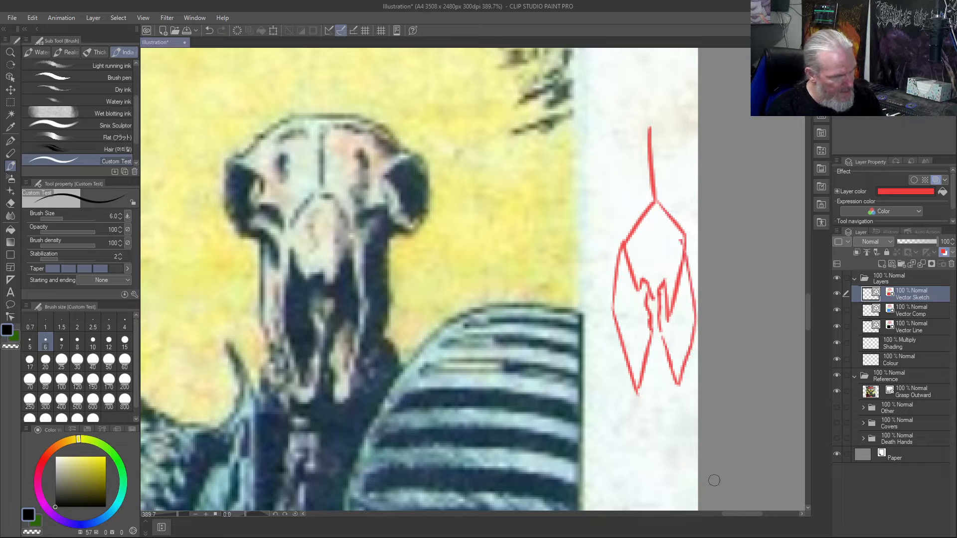
pyautogui.moveTo(655, 344)
pyautogui.mouseDown()
pyautogui.moveTo(677, 419)
pyautogui.moveTo(720, 312)
pyautogui.moveTo(713, 257)
pyautogui.mouseUp()
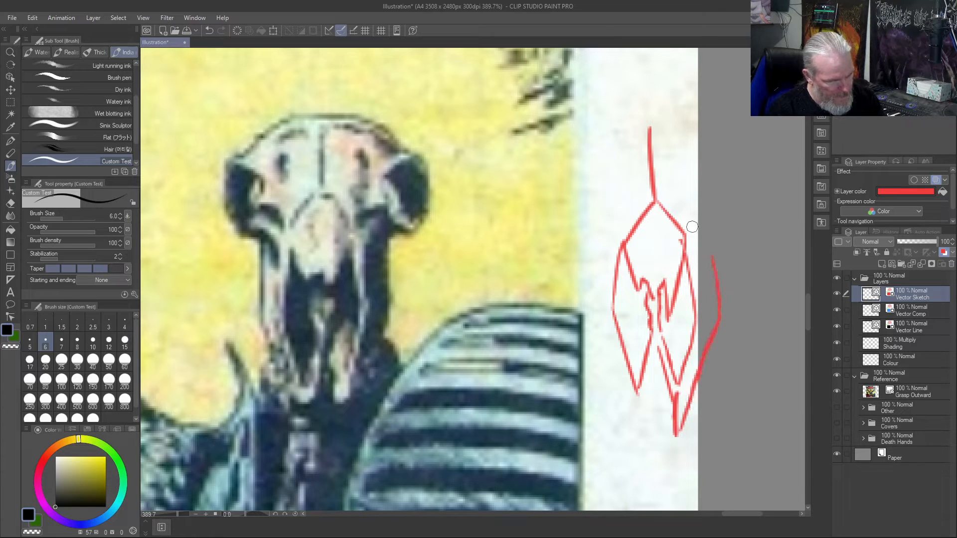
pyautogui.moveTo(658, 348)
pyautogui.mouseDown()
pyautogui.moveTo(641, 423)
pyautogui.moveTo(624, 391)
pyautogui.moveTo(630, 418)
pyautogui.moveTo(598, 307)
pyautogui.moveTo(591, 189)
pyautogui.moveTo(608, 267)
pyautogui.mouseUp()
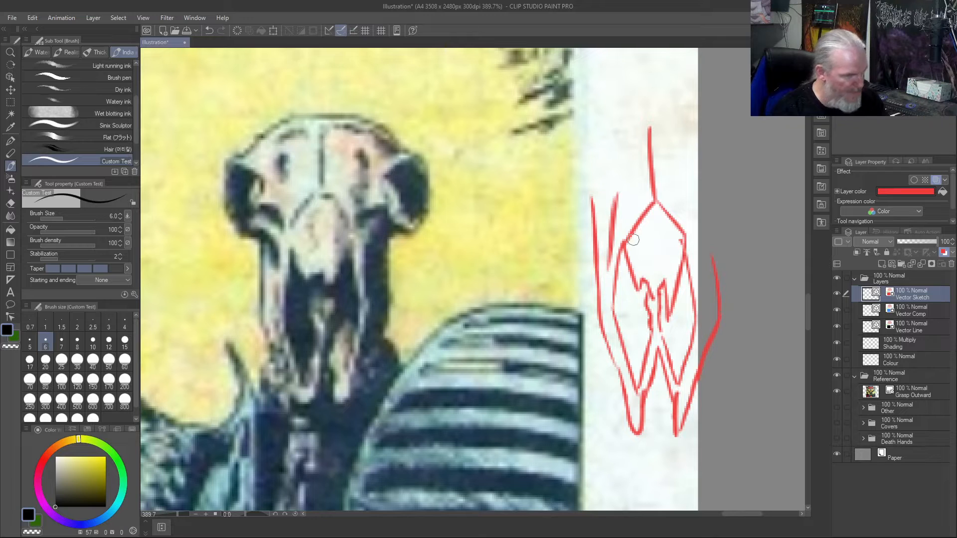
# - Draw the margin skull's first cheekbone with its shading, the filled eye socket beside it and the domed cranium
pyautogui.moveTo(613, 195); pyautogui.dragTo(575, 159)
pyautogui.moveTo(570, 102)
pyautogui.mouseDown()
pyautogui.moveTo(579, 152)
pyautogui.moveTo(573, 112)
pyautogui.moveTo(602, 119)
pyautogui.moveTo(573, 106)
pyautogui.moveTo(579, 99)
pyautogui.moveTo(587, 138)
pyautogui.moveTo(569, 108)
pyautogui.moveTo(574, 124)
pyautogui.mouseUp()
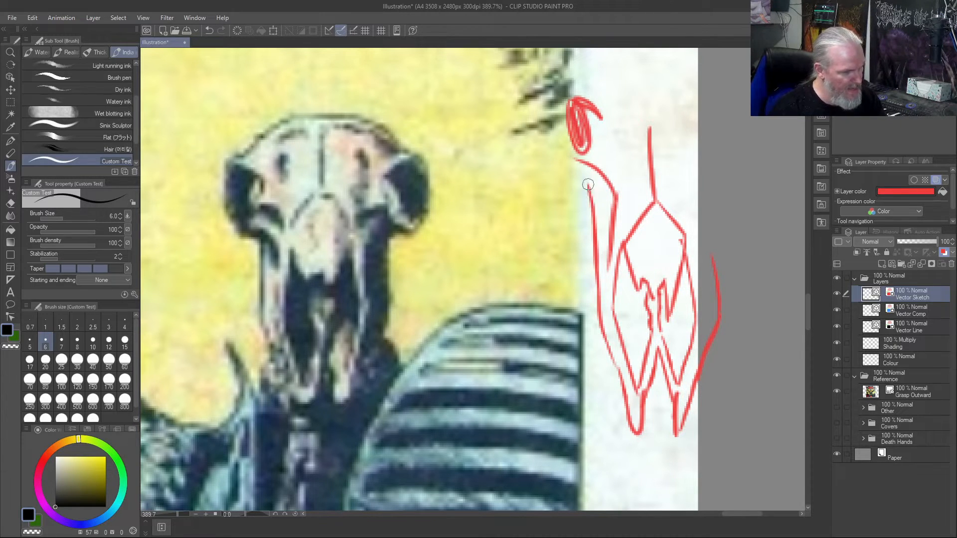
pyautogui.moveTo(603, 196); pyautogui.dragTo(583, 167)
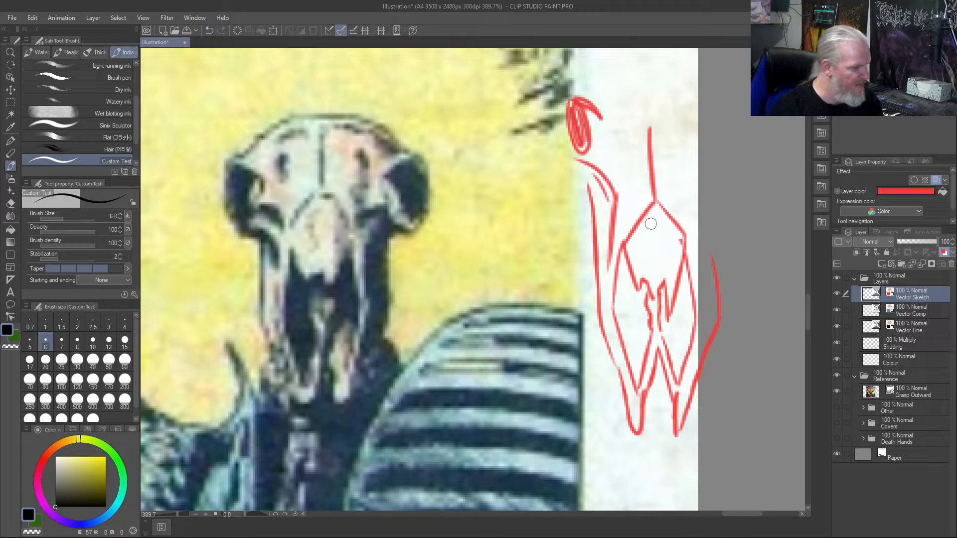
pyautogui.moveTo(607, 212)
pyautogui.mouseDown()
pyautogui.moveTo(592, 169)
pyautogui.moveTo(600, 188)
pyautogui.moveTo(583, 174)
pyautogui.moveTo(605, 189)
pyautogui.moveTo(576, 153)
pyautogui.mouseUp()
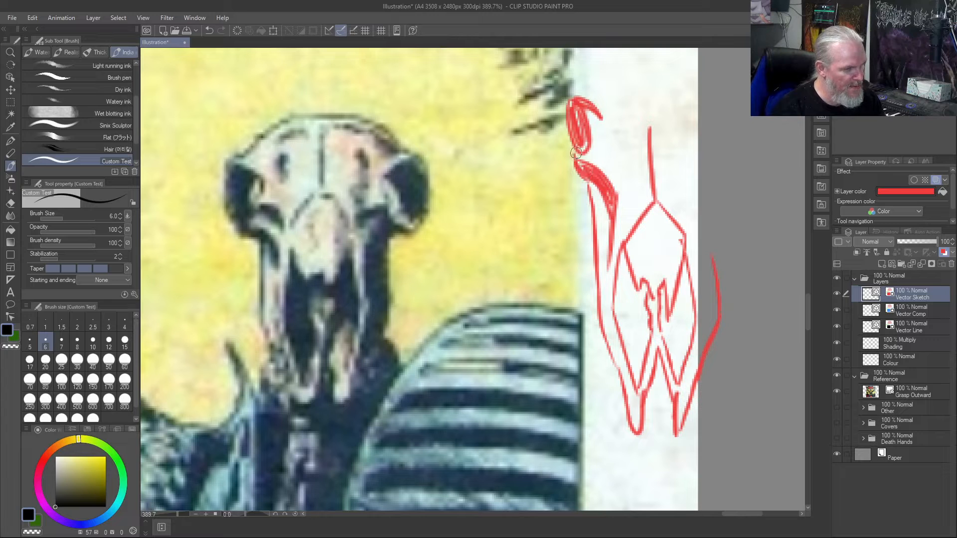
pyautogui.moveTo(560, 93); pyautogui.dragTo(574, 157)
pyautogui.moveTo(565, 84)
pyautogui.mouseDown()
pyautogui.moveTo(584, 90)
pyautogui.moveTo(658, 55)
pyautogui.moveTo(700, 77)
pyautogui.mouseUp()
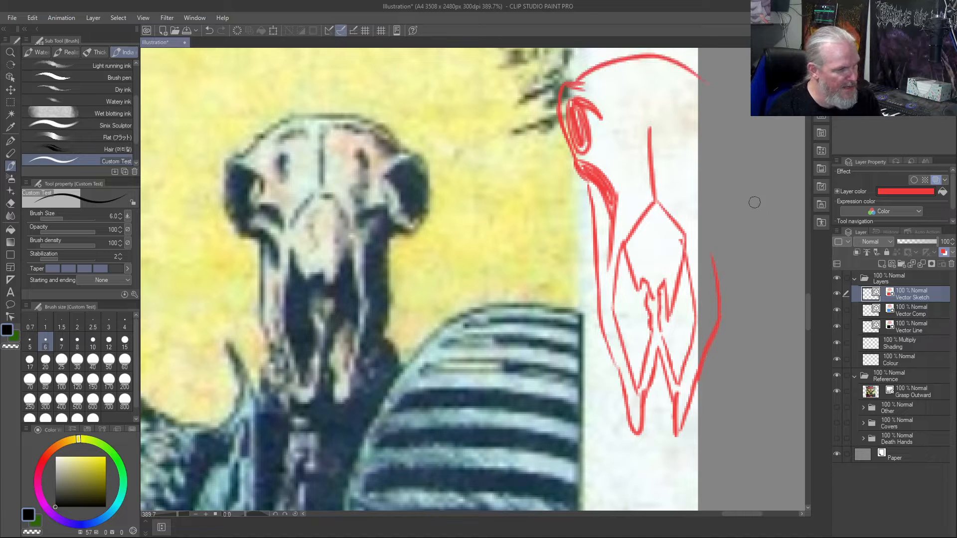
# - Add the forehead marks, the second dark eye socket and the shaded opposite cheek to the margin skull
pyautogui.moveTo(608, 80)
pyautogui.mouseDown()
pyautogui.moveTo(621, 80)
pyautogui.moveTo(618, 128)
pyautogui.mouseUp()
pyautogui.moveTo(612, 82)
pyautogui.mouseDown()
pyautogui.moveTo(631, 83)
pyautogui.moveTo(684, 130)
pyautogui.mouseUp()
pyautogui.moveTo(696, 88); pyautogui.dragTo(674, 84)
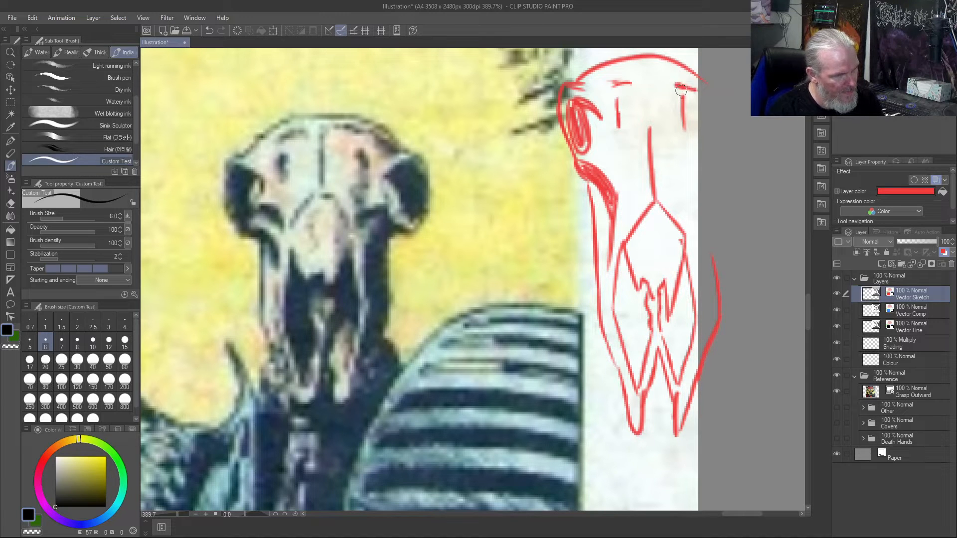
pyautogui.moveTo(700, 106)
pyautogui.mouseDown()
pyautogui.moveTo(727, 127)
pyautogui.moveTo(721, 147)
pyautogui.mouseUp()
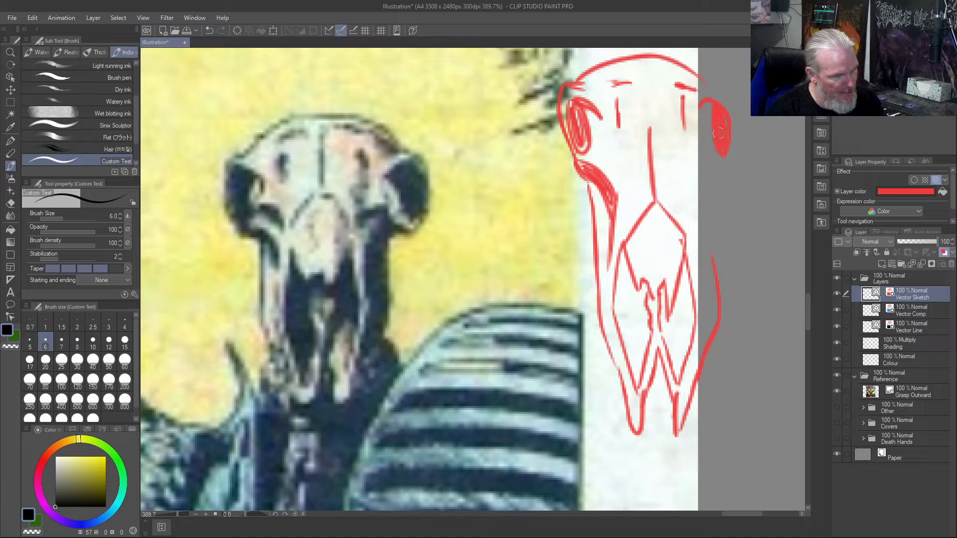
pyautogui.moveTo(706, 89)
pyautogui.mouseDown()
pyautogui.moveTo(726, 95)
pyautogui.moveTo(742, 130)
pyautogui.moveTo(737, 165)
pyautogui.moveTo(704, 189)
pyautogui.moveTo(721, 287)
pyautogui.mouseUp()
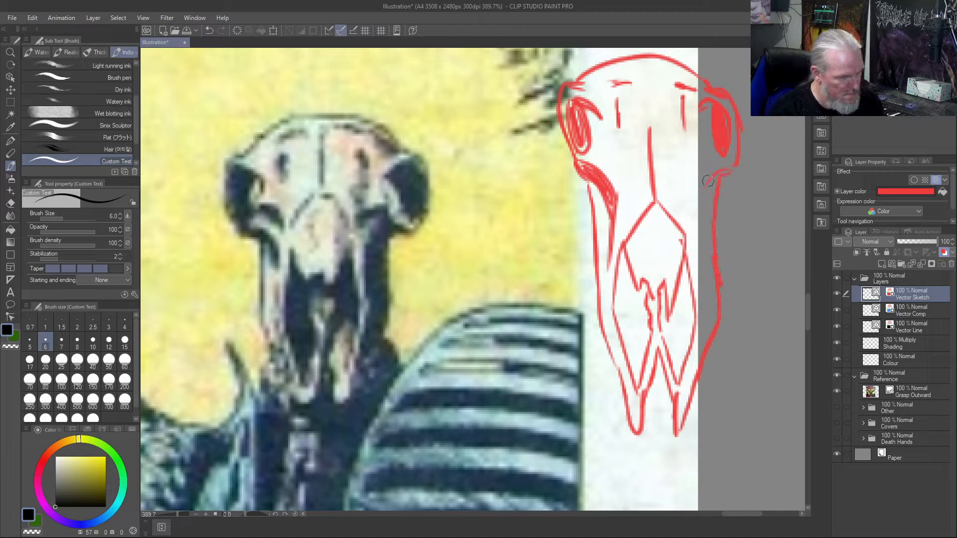
pyautogui.moveTo(697, 175)
pyautogui.mouseDown()
pyautogui.moveTo(685, 180)
pyautogui.moveTo(712, 169)
pyautogui.moveTo(693, 188)
pyautogui.moveTo(710, 197)
pyautogui.moveTo(696, 224)
pyautogui.moveTo(703, 344)
pyautogui.moveTo(711, 304)
pyautogui.moveTo(708, 205)
pyautogui.moveTo(710, 272)
pyautogui.moveTo(695, 342)
pyautogui.mouseUp()
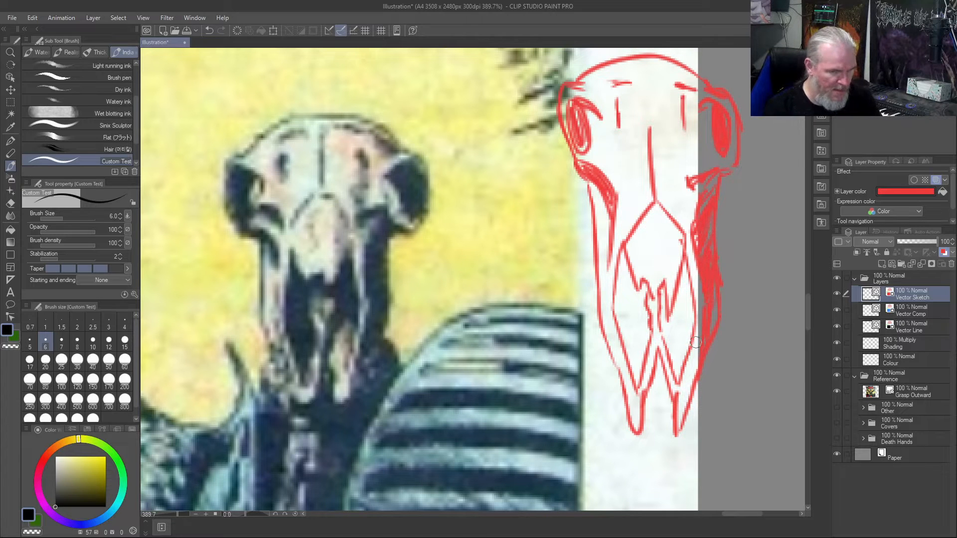
# - Turn off the Vector Sketch layer's colour effect and fill the margin skull's two nasal cavities with solid black
pyautogui.click(945, 252)
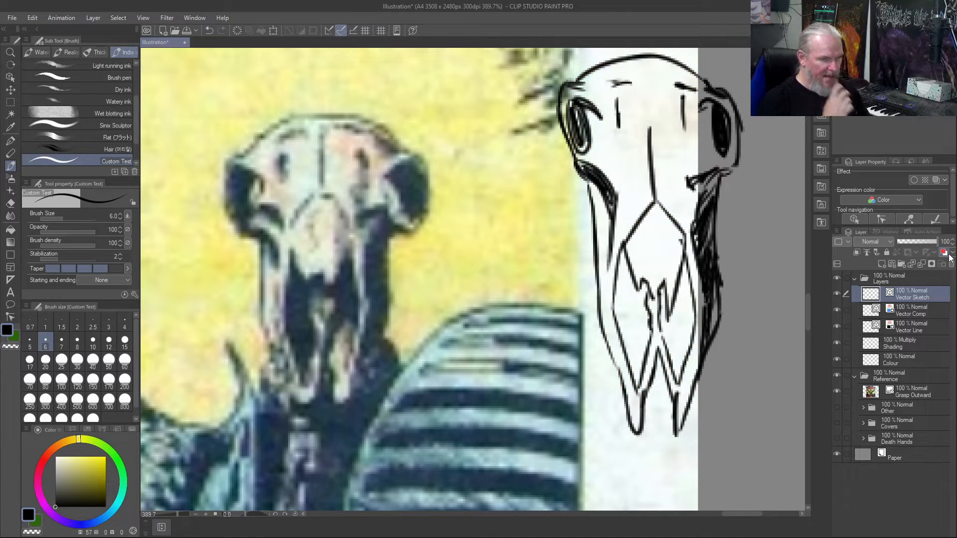
pyautogui.moveTo(620, 254)
pyautogui.mouseDown()
pyautogui.moveTo(632, 302)
pyautogui.moveTo(646, 312)
pyautogui.moveTo(643, 292)
pyautogui.moveTo(638, 377)
pyautogui.mouseUp()
pyautogui.moveTo(648, 333)
pyautogui.mouseDown()
pyautogui.moveTo(636, 381)
pyautogui.moveTo(619, 324)
pyautogui.moveTo(621, 257)
pyautogui.moveTo(621, 320)
pyautogui.moveTo(635, 290)
pyautogui.moveTo(641, 357)
pyautogui.moveTo(622, 323)
pyautogui.mouseUp()
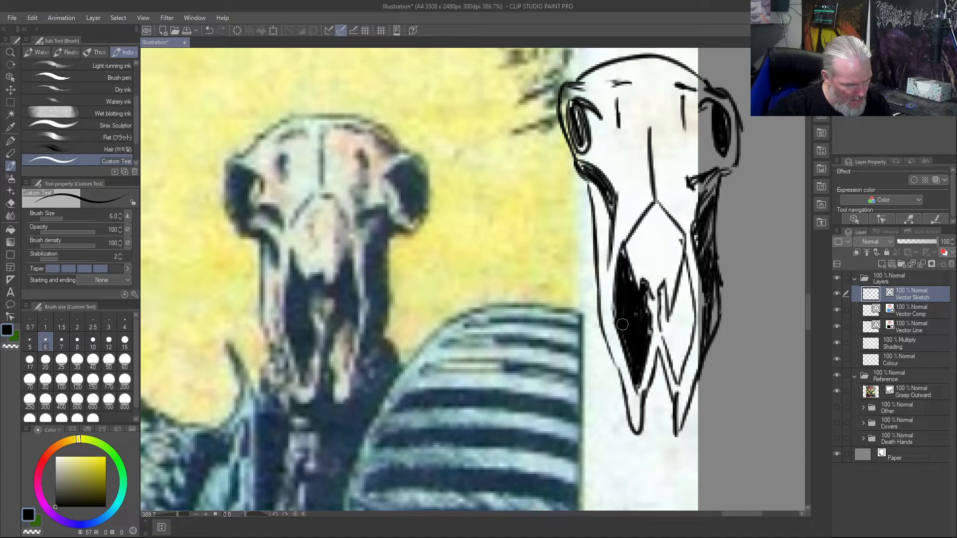
pyautogui.moveTo(662, 295)
pyautogui.mouseDown()
pyautogui.moveTo(679, 377)
pyautogui.moveTo(673, 362)
pyautogui.moveTo(685, 337)
pyautogui.moveTo(681, 372)
pyautogui.moveTo(692, 305)
pyautogui.moveTo(694, 317)
pyautogui.moveTo(686, 268)
pyautogui.moveTo(682, 304)
pyautogui.moveTo(683, 266)
pyautogui.moveTo(670, 327)
pyautogui.moveTo(689, 296)
pyautogui.moveTo(689, 312)
pyautogui.moveTo(683, 320)
pyautogui.moveTo(682, 304)
pyautogui.moveTo(669, 332)
pyautogui.moveTo(674, 357)
pyautogui.moveTo(685, 341)
pyautogui.moveTo(680, 369)
pyautogui.moveTo(688, 290)
pyautogui.mouseUp()
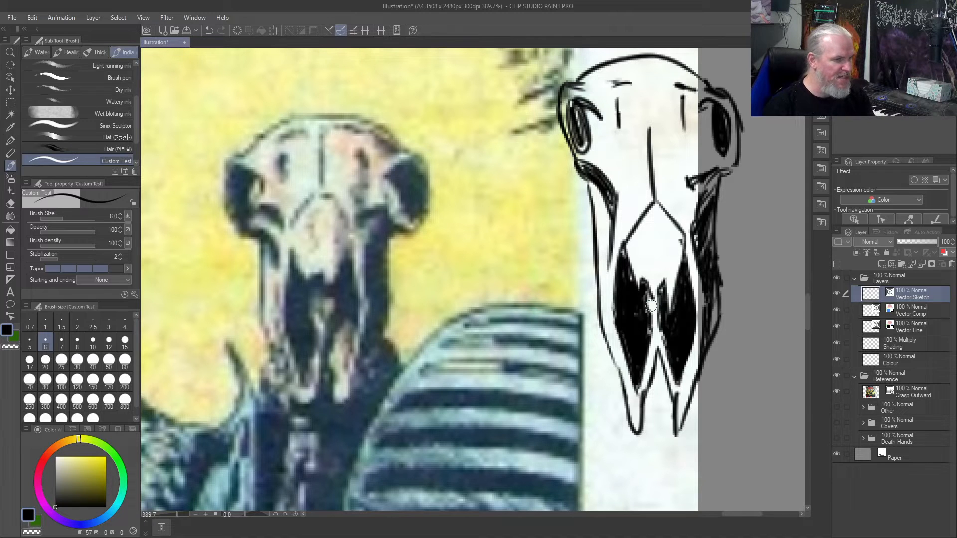
# - Trace over the original animal skull on the cover: the cranium dome, centre line, nasal bone, cavity edges and one side of the snout
pyautogui.moveTo(399, 140)
pyautogui.mouseDown()
pyautogui.moveTo(325, 109)
pyautogui.moveTo(273, 124)
pyautogui.moveTo(245, 164)
pyautogui.mouseUp()
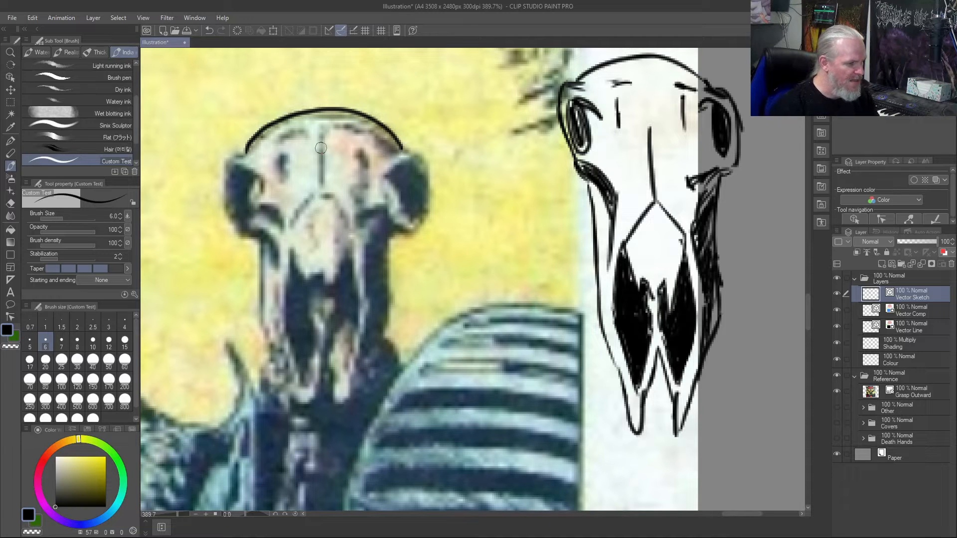
pyautogui.moveTo(320, 133)
pyautogui.mouseDown()
pyautogui.moveTo(323, 189)
pyautogui.moveTo(352, 232)
pyautogui.mouseUp()
pyautogui.moveTo(311, 193)
pyautogui.mouseDown()
pyautogui.moveTo(288, 233)
pyautogui.moveTo(303, 271)
pyautogui.moveTo(324, 271)
pyautogui.moveTo(326, 283)
pyautogui.moveTo(340, 281)
pyautogui.moveTo(346, 246)
pyautogui.moveTo(357, 314)
pyautogui.moveTo(341, 376)
pyautogui.moveTo(314, 331)
pyautogui.moveTo(302, 381)
pyautogui.moveTo(283, 302)
pyautogui.moveTo(287, 249)
pyautogui.mouseUp()
pyautogui.moveTo(347, 371)
pyautogui.mouseDown()
pyautogui.moveTo(323, 283)
pyautogui.moveTo(317, 300)
pyautogui.moveTo(312, 292)
pyautogui.moveTo(314, 338)
pyautogui.mouseUp()
pyautogui.moveTo(320, 372)
pyautogui.mouseDown()
pyautogui.moveTo(337, 407)
pyautogui.moveTo(369, 308)
pyautogui.mouseUp()
pyautogui.moveTo(362, 241); pyautogui.dragTo(369, 317)
pyautogui.moveTo(351, 366)
pyautogui.mouseDown()
pyautogui.moveTo(390, 319)
pyautogui.moveTo(385, 228)
pyautogui.moveTo(401, 227)
pyautogui.moveTo(382, 205)
pyautogui.moveTo(399, 231)
pyautogui.moveTo(434, 205)
pyautogui.moveTo(401, 145)
pyautogui.moveTo(389, 156)
pyautogui.mouseUp()
# - Trace the original skull's eye sockets and cheekbone, and fill the sockets and both nasal cavities with black
pyautogui.moveTo(245, 149)
pyautogui.mouseDown()
pyautogui.moveTo(229, 217)
pyautogui.moveTo(225, 194)
pyautogui.moveTo(236, 239)
pyautogui.moveTo(257, 237)
pyautogui.moveTo(248, 234)
pyautogui.moveTo(277, 266)
pyautogui.mouseUp()
pyautogui.moveTo(278, 266)
pyautogui.mouseDown()
pyautogui.moveTo(256, 231)
pyautogui.moveTo(235, 234)
pyautogui.moveTo(254, 212)
pyautogui.moveTo(272, 216)
pyautogui.moveTo(263, 206)
pyautogui.moveTo(279, 220)
pyautogui.mouseUp()
pyautogui.moveTo(264, 185)
pyautogui.mouseDown()
pyautogui.moveTo(226, 184)
pyautogui.moveTo(241, 173)
pyautogui.moveTo(238, 223)
pyautogui.moveTo(235, 180)
pyautogui.moveTo(243, 213)
pyautogui.moveTo(247, 180)
pyautogui.mouseUp()
pyautogui.moveTo(396, 179)
pyautogui.mouseDown()
pyautogui.moveTo(410, 211)
pyautogui.moveTo(410, 174)
pyautogui.moveTo(422, 195)
pyautogui.moveTo(409, 208)
pyautogui.moveTo(401, 192)
pyautogui.moveTo(411, 170)
pyautogui.mouseUp()
pyautogui.moveTo(288, 251)
pyautogui.mouseDown()
pyautogui.moveTo(305, 285)
pyautogui.moveTo(303, 275)
pyautogui.moveTo(323, 287)
pyautogui.moveTo(319, 276)
pyautogui.moveTo(314, 289)
pyautogui.moveTo(302, 285)
pyautogui.moveTo(309, 322)
pyautogui.moveTo(292, 265)
pyautogui.moveTo(292, 335)
pyautogui.moveTo(302, 372)
pyautogui.moveTo(308, 353)
pyautogui.moveTo(305, 373)
pyautogui.moveTo(312, 351)
pyautogui.moveTo(295, 304)
pyautogui.moveTo(304, 333)
pyautogui.moveTo(302, 305)
pyautogui.moveTo(309, 313)
pyautogui.moveTo(295, 292)
pyautogui.moveTo(302, 352)
pyautogui.mouseUp()
pyautogui.moveTo(335, 291)
pyautogui.mouseDown()
pyautogui.moveTo(343, 364)
pyautogui.moveTo(355, 314)
pyautogui.moveTo(346, 259)
pyautogui.moveTo(338, 282)
pyautogui.moveTo(344, 272)
pyautogui.moveTo(345, 337)
pyautogui.moveTo(333, 298)
pyautogui.mouseUp()
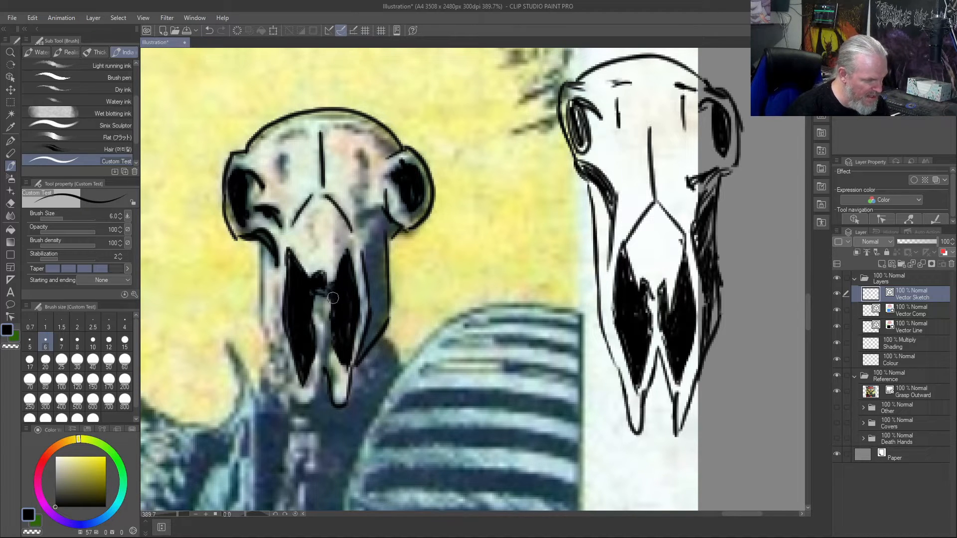
# - Trace the remaining outer snout edge down to its tip and add the small forehead and brow marks on the original skull
pyautogui.moveTo(261, 240)
pyautogui.mouseDown()
pyautogui.moveTo(267, 347)
pyautogui.moveTo(292, 391)
pyautogui.moveTo(318, 401)
pyautogui.moveTo(322, 367)
pyautogui.moveTo(317, 405)
pyautogui.mouseUp()
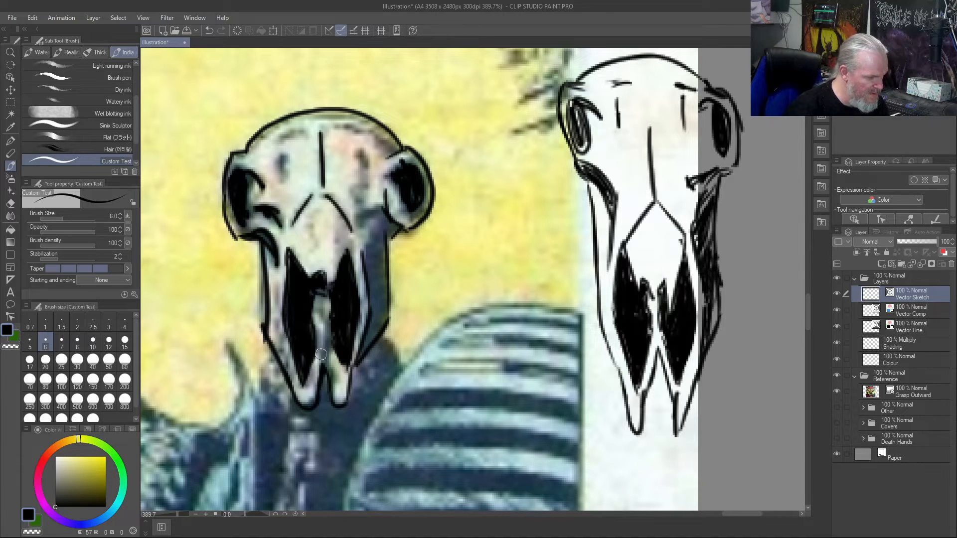
pyautogui.moveTo(324, 353); pyautogui.dragTo(322, 363)
pyautogui.moveTo(285, 164); pyautogui.dragTo(279, 175)
pyautogui.moveTo(360, 152); pyautogui.dragTo(367, 183)
pyautogui.moveTo(361, 130)
pyautogui.mouseDown()
pyautogui.moveTo(282, 139)
pyautogui.moveTo(395, 147)
pyautogui.moveTo(380, 140)
pyautogui.mouseUp()
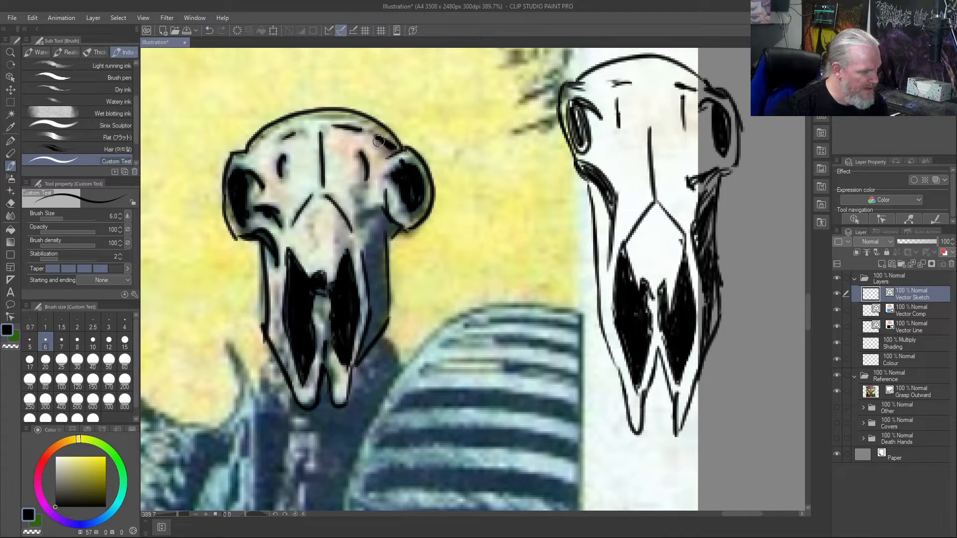
# - Shade the dark side of the traced skull's snout and turn the Vector Sketch layer's red colour effect back on
pyautogui.moveTo(366, 251)
pyautogui.mouseDown()
pyautogui.moveTo(387, 240)
pyautogui.moveTo(382, 321)
pyautogui.moveTo(372, 283)
pyautogui.moveTo(376, 334)
pyautogui.moveTo(370, 248)
pyautogui.moveTo(386, 314)
pyautogui.mouseUp()
pyautogui.moveTo(386, 267)
pyautogui.mouseDown()
pyautogui.moveTo(362, 355)
pyautogui.moveTo(378, 316)
pyautogui.moveTo(383, 224)
pyautogui.moveTo(379, 207)
pyautogui.moveTo(362, 214)
pyautogui.moveTo(354, 204)
pyautogui.moveTo(357, 213)
pyautogui.mouseUp()
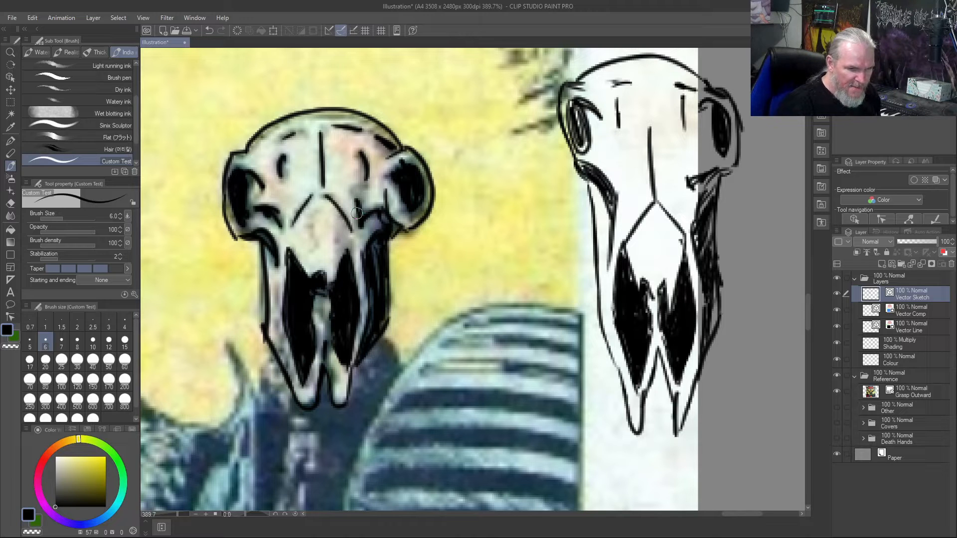
pyautogui.click(943, 253)
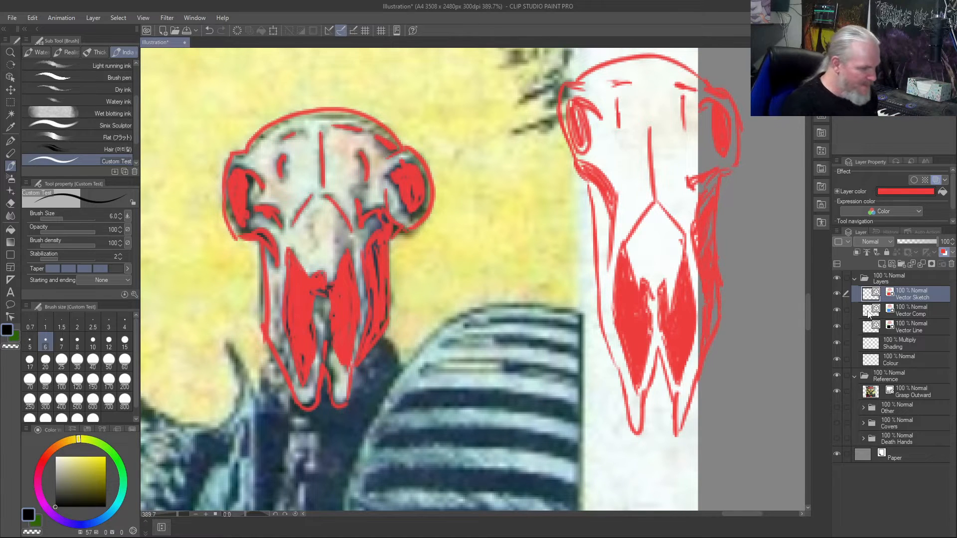
# - Examine the traced animal skull and the flaming skull figure, comparing them close up and within the whole cover
pyautogui.hotkey('ctrl', '0')
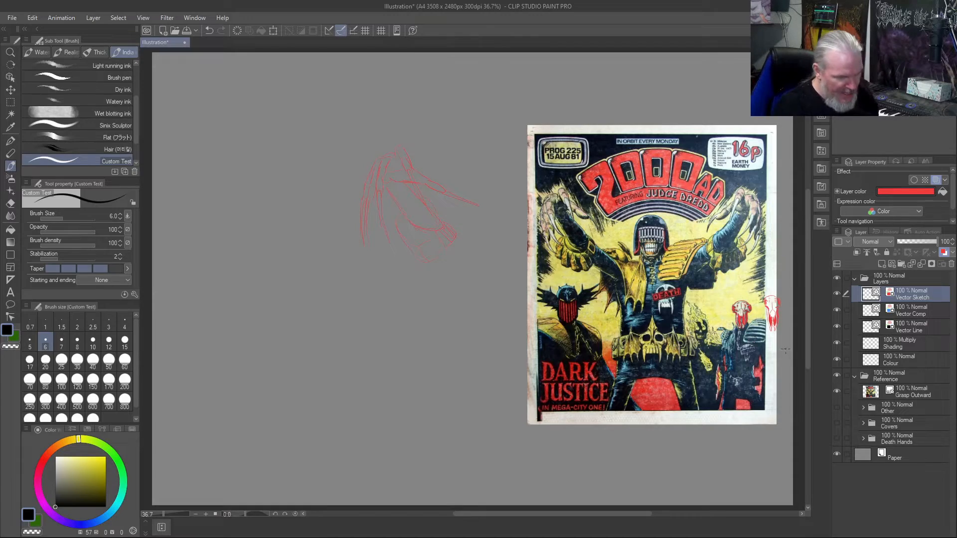
pyautogui.scroll(5, 774, 333)
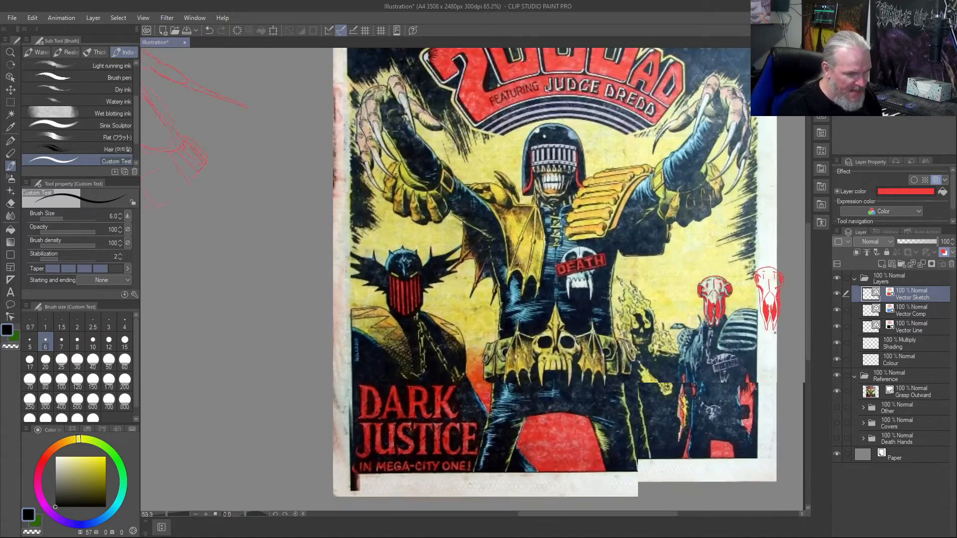
pyautogui.scroll(3, 775, 333)
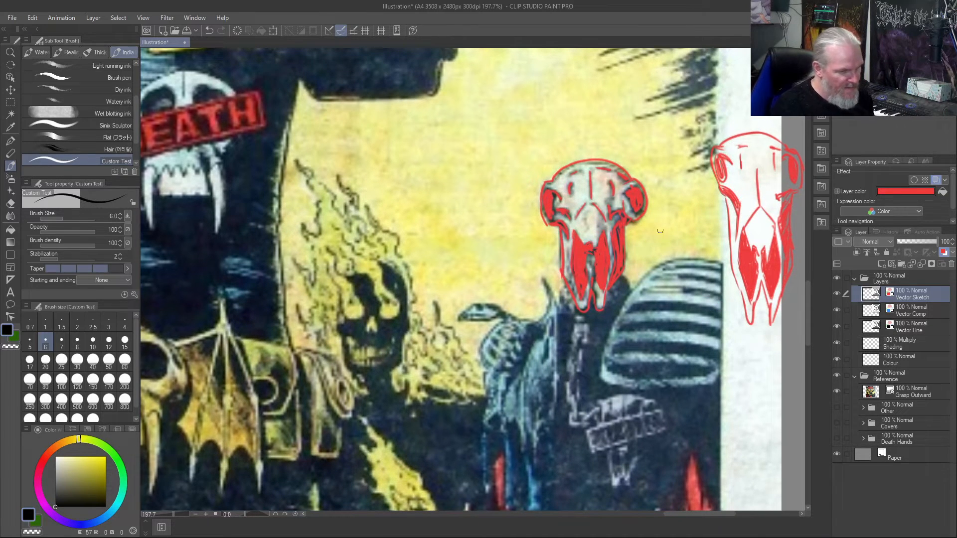
pyautogui.scroll(-5, 656, 220)
pyautogui.scroll(3, 656, 220)
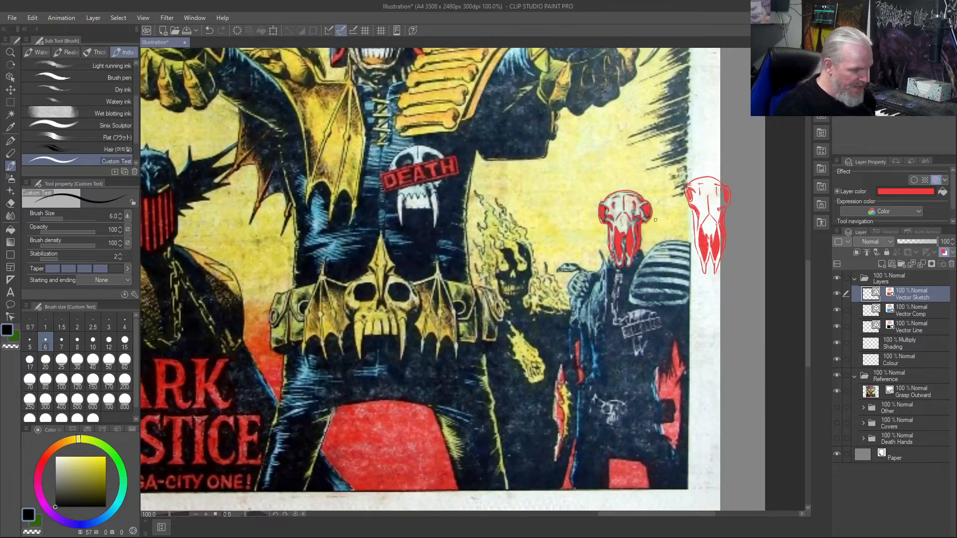
pyautogui.scroll(4, 655, 220)
pyautogui.moveTo(607, 120)
pyautogui.mouseDown()
pyautogui.moveTo(654, 159)
pyautogui.moveTo(675, 217)
pyautogui.mouseUp()
pyautogui.hotkey('ctrl', 'z')
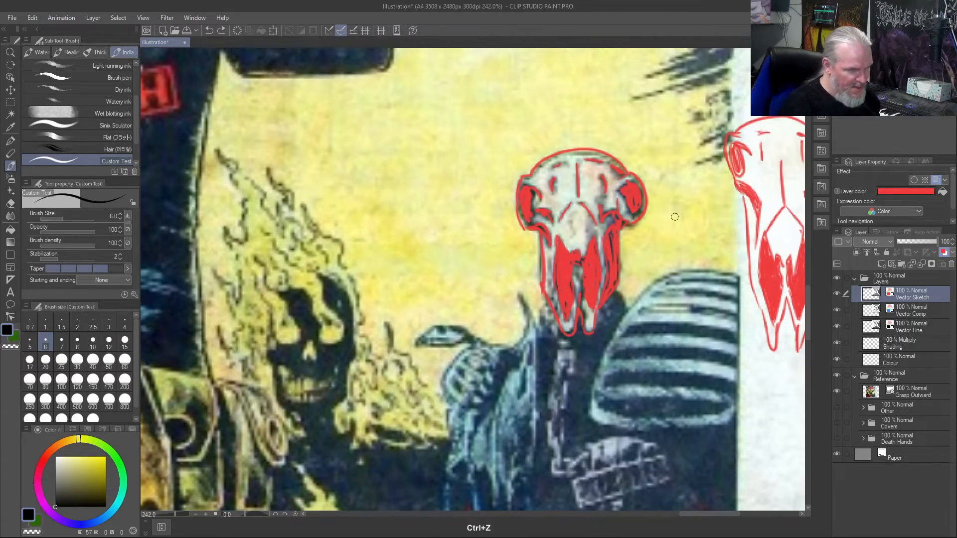
pyautogui.scroll(-6, 675, 217)
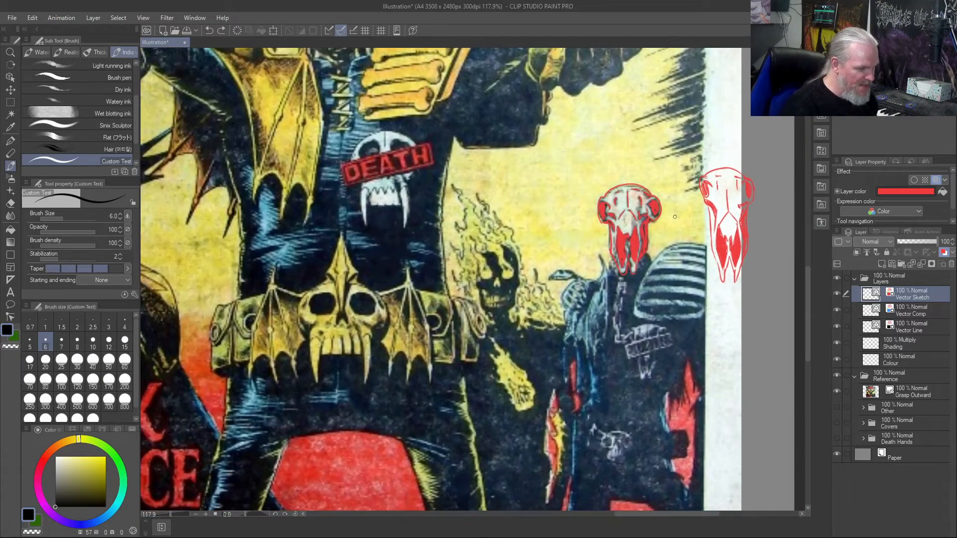
pyautogui.scroll(-2, 675, 217)
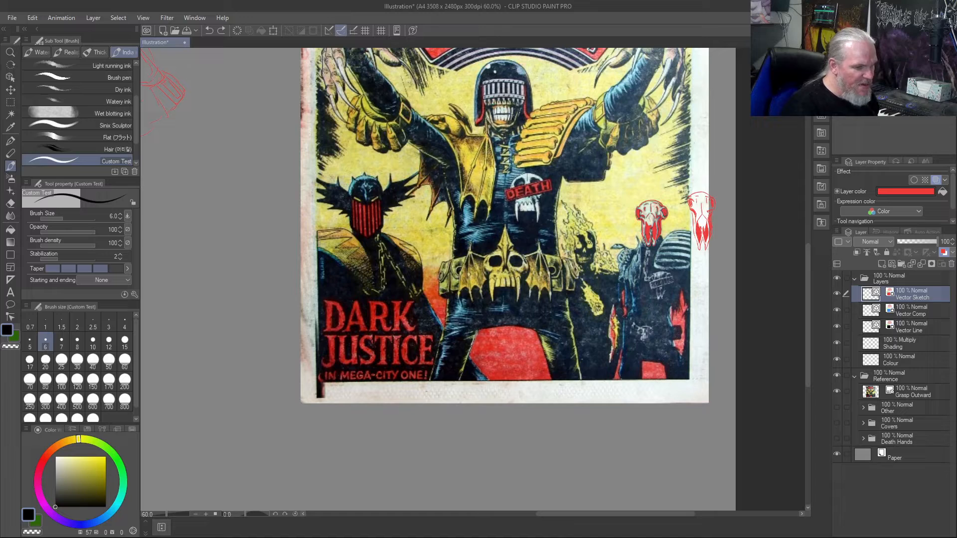
pyautogui.scroll(5, 606, 241)
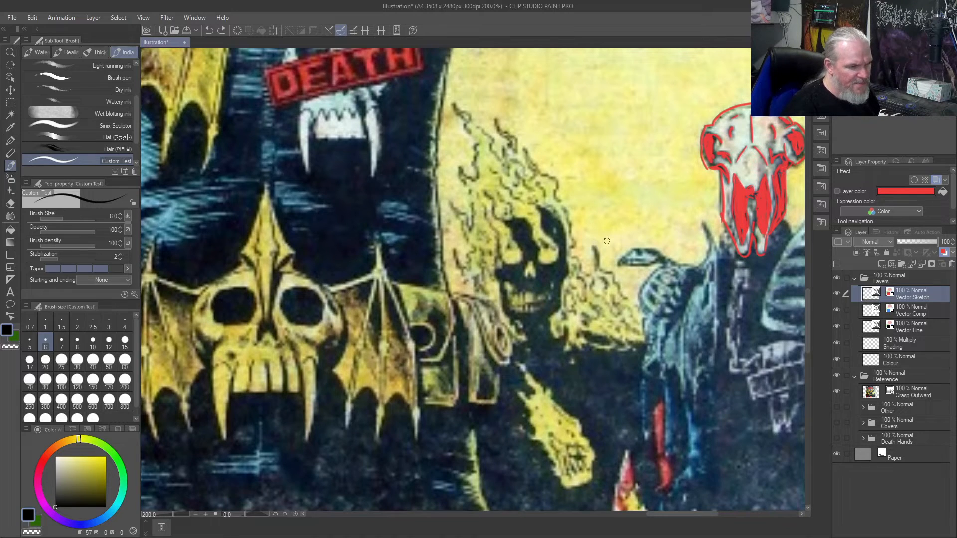
# - Examine the traced animal skull, the flaming skull figure and the central Death figure, both close up and within the whole cover
pyautogui.scroll(-4, 606, 241)
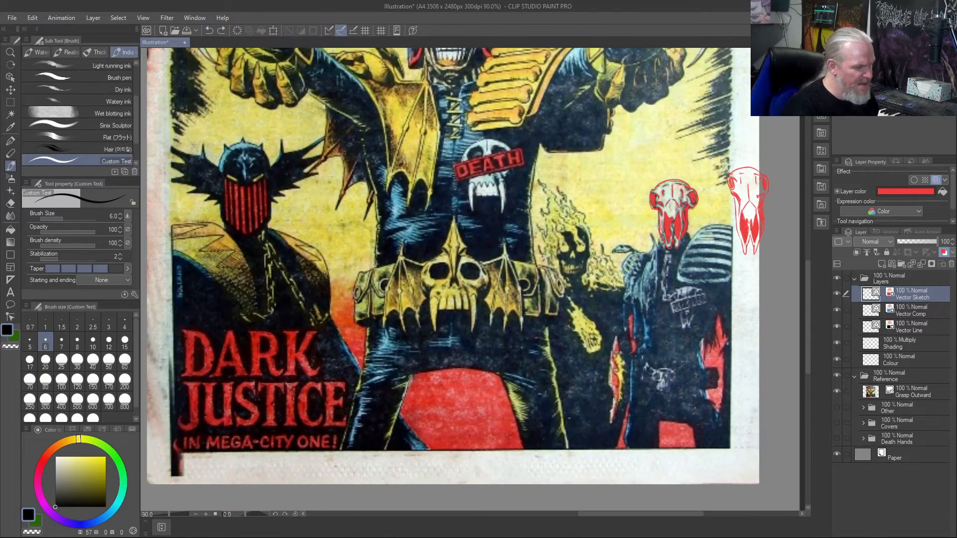
pyautogui.scroll(-3, 587, 207)
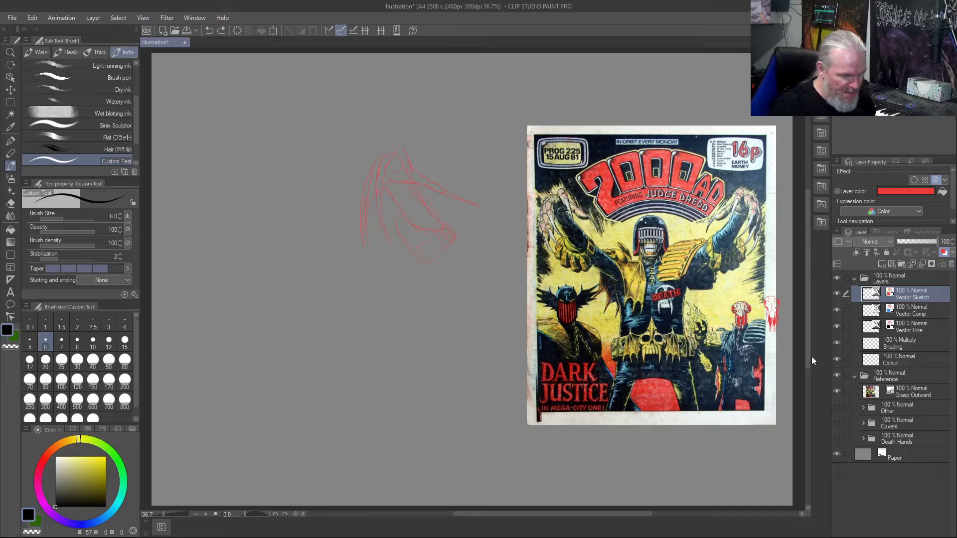
pyautogui.scroll(5, 773, 321)
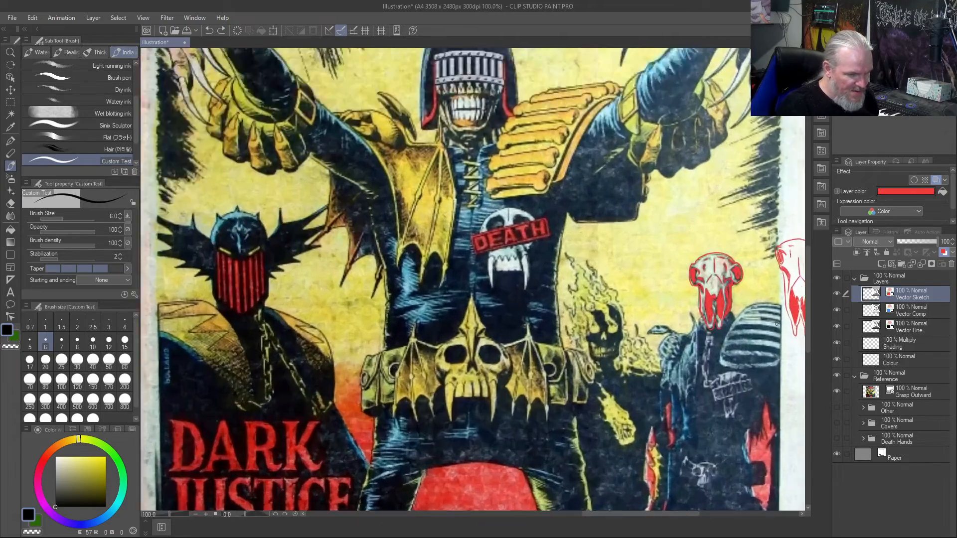
pyautogui.scroll(1, 776, 324)
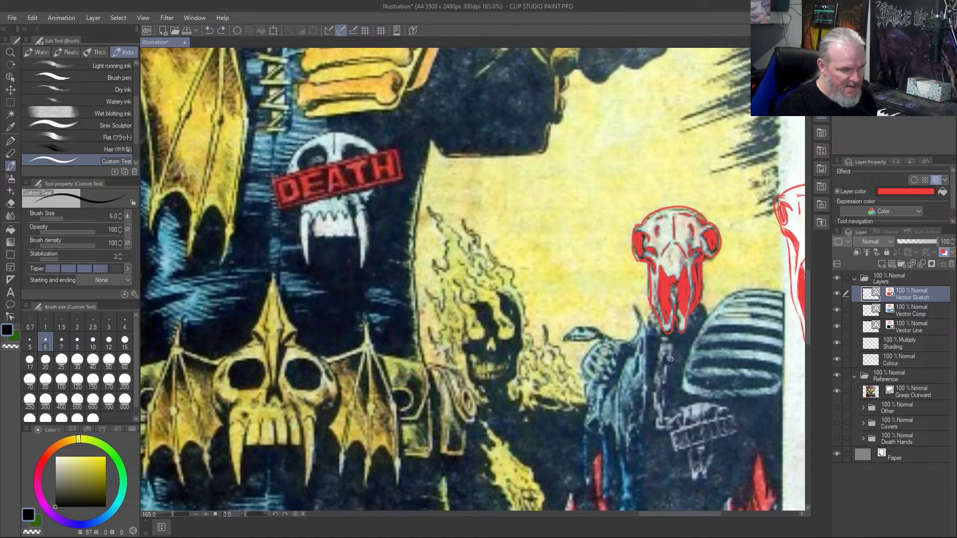
pyautogui.scroll(-2, 670, 358)
pyautogui.scroll(-1, 527, 322)
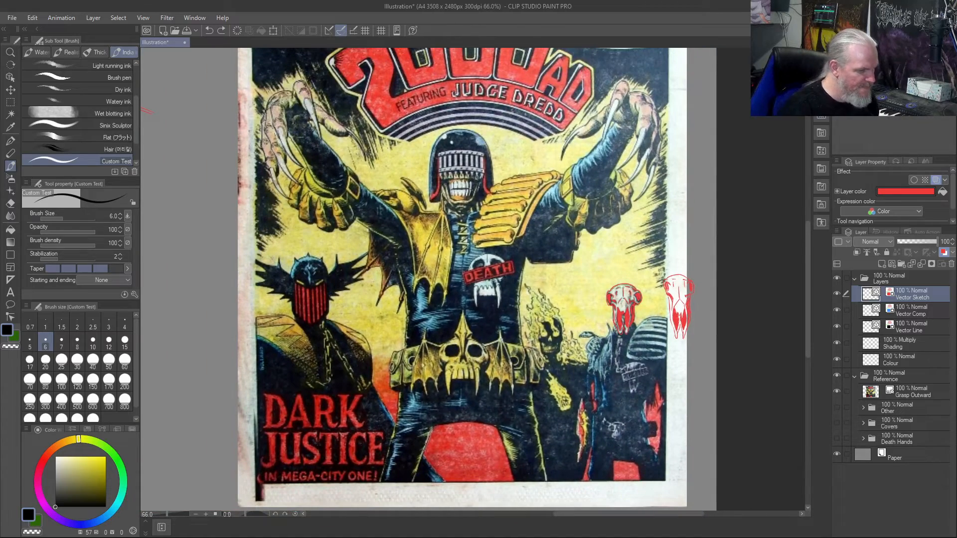
pyautogui.scroll(-1, 453, 324)
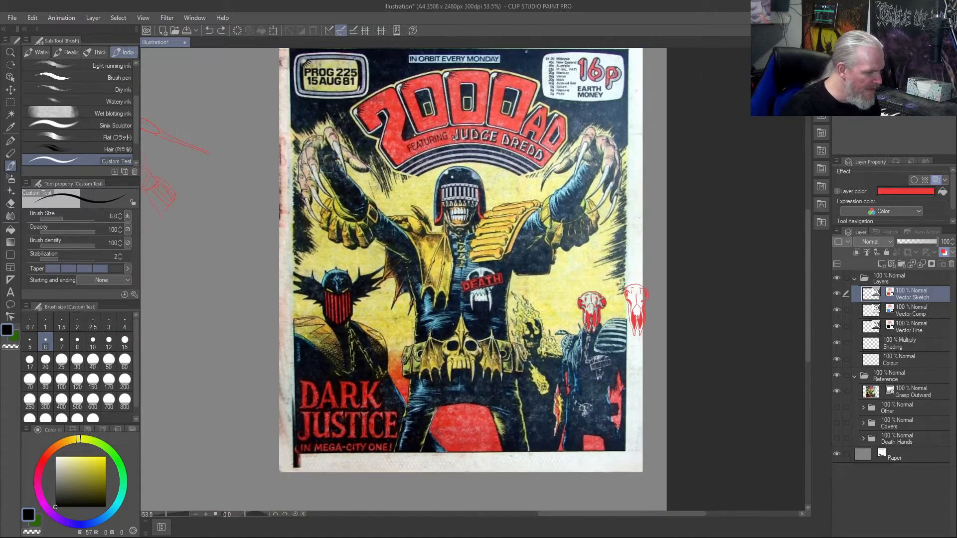
pyautogui.scroll(1, 453, 324)
pyautogui.scroll(2, 443, 317)
pyautogui.scroll(-3, 444, 317)
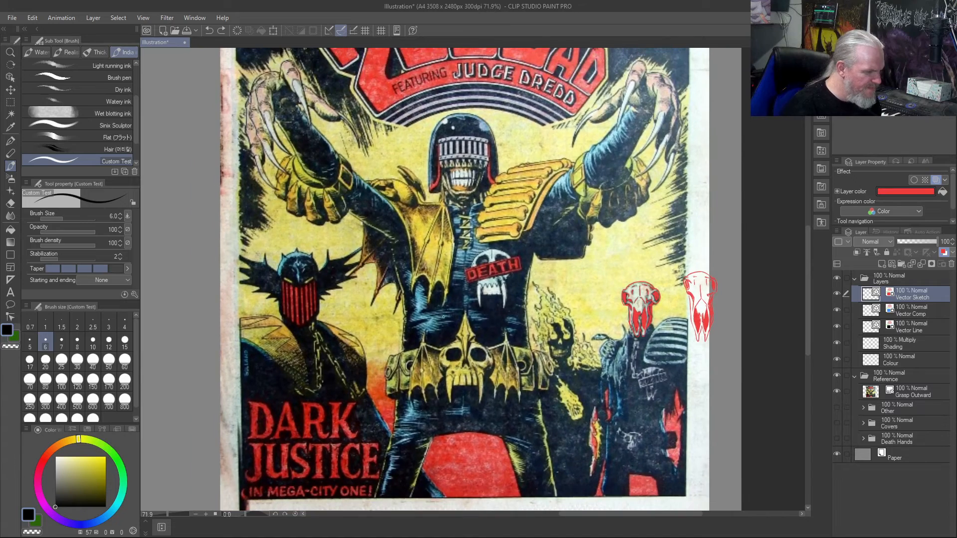
pyautogui.scroll(1, 443, 317)
pyautogui.scroll(-1, 443, 317)
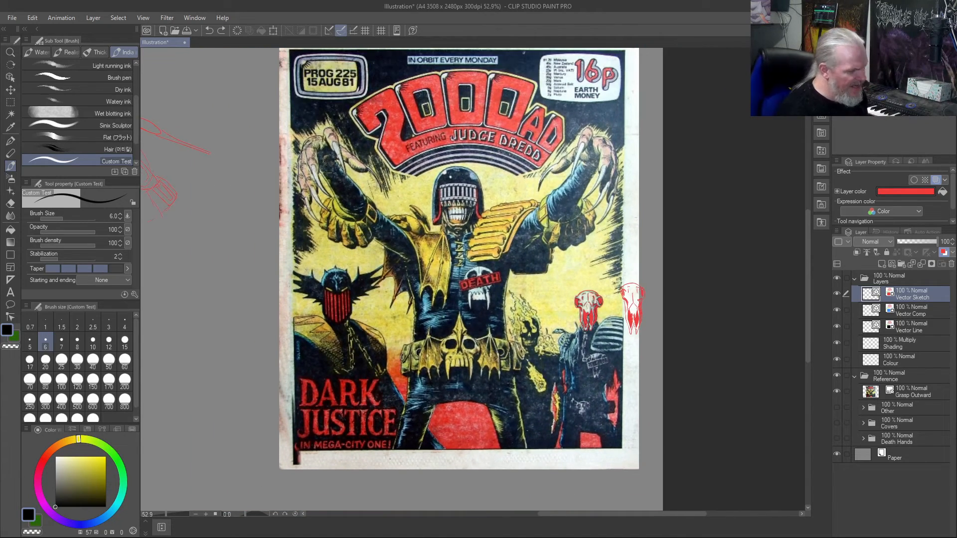
pyautogui.scroll(-2, 443, 317)
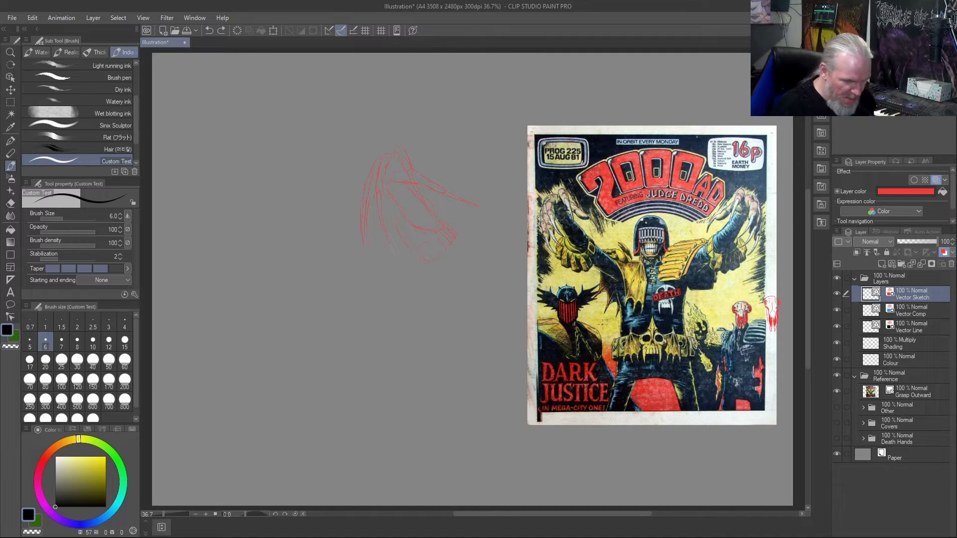
# - Duplicate the Vector Sketch layer, hide the copy and clear the drawing from the original Vector Sketch layer
pyautogui.rightClick(907, 295)
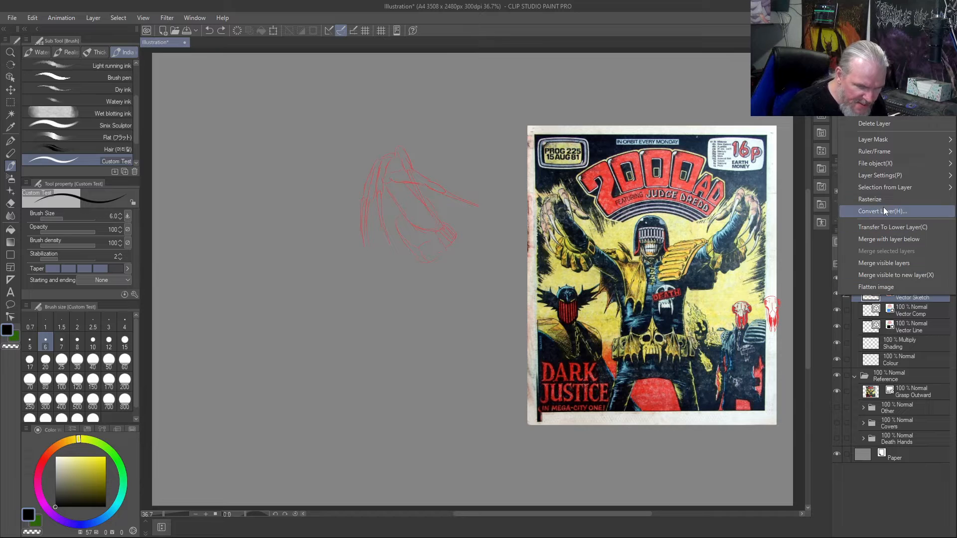
pyautogui.click(880, 116)
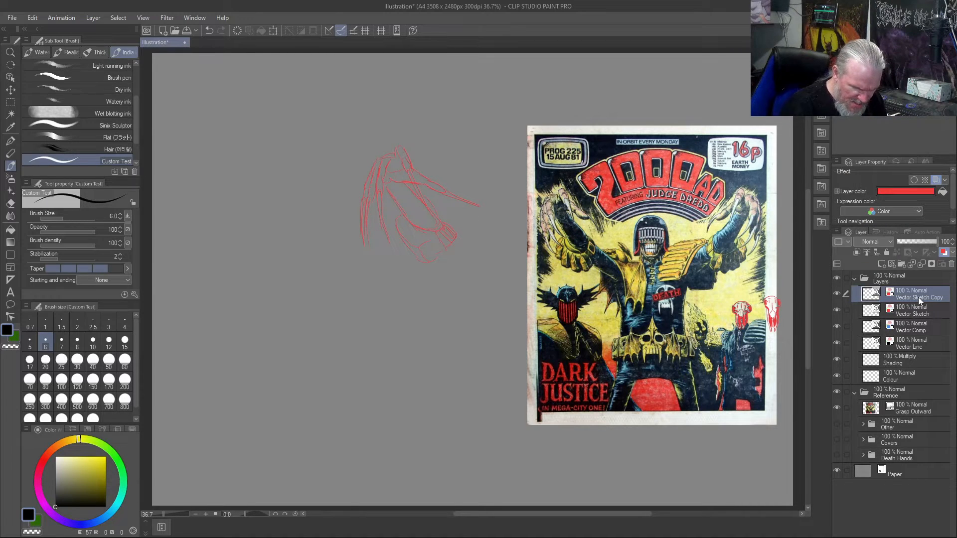
pyautogui.click(837, 294)
pyautogui.click(904, 311)
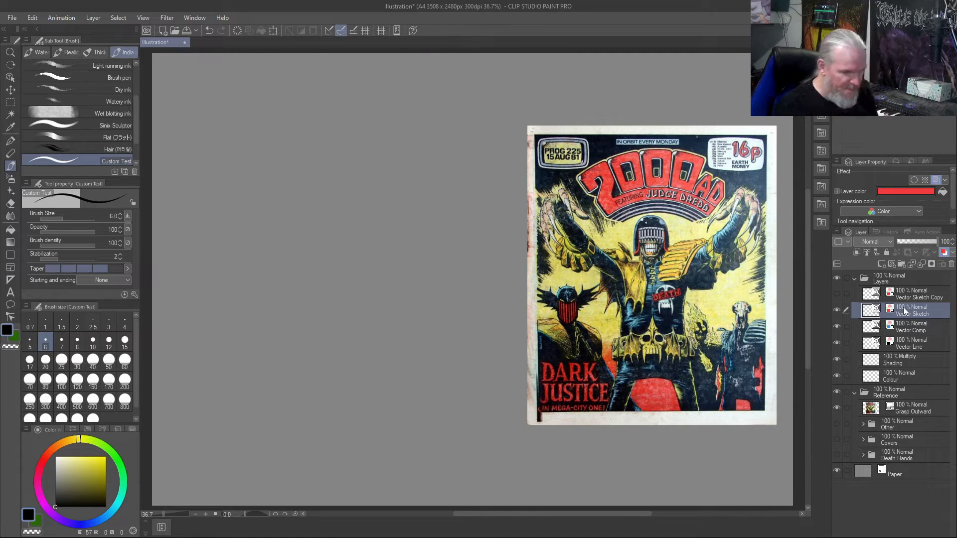
# - Show the Other reference folder and hide the Grasp Outward cover
pyautogui.click(837, 423)
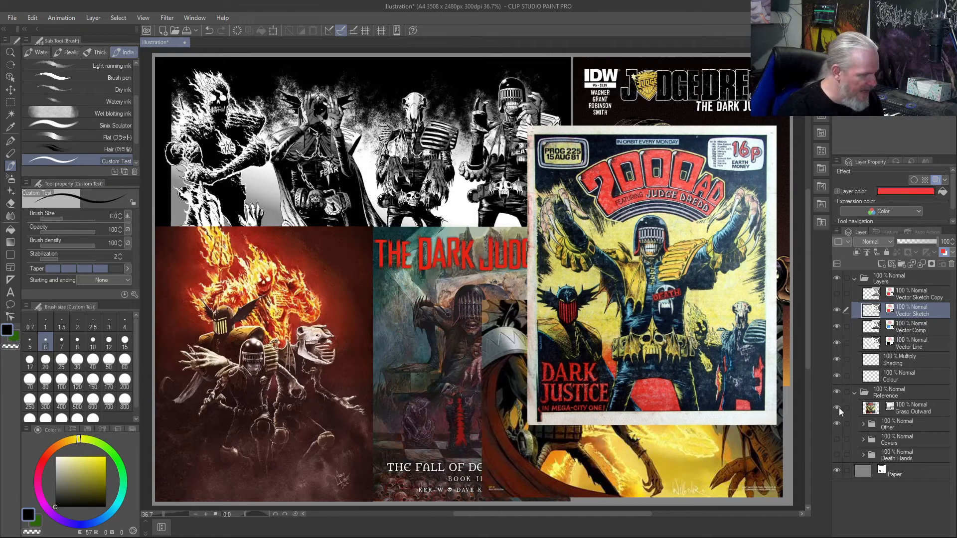
pyautogui.click(839, 408)
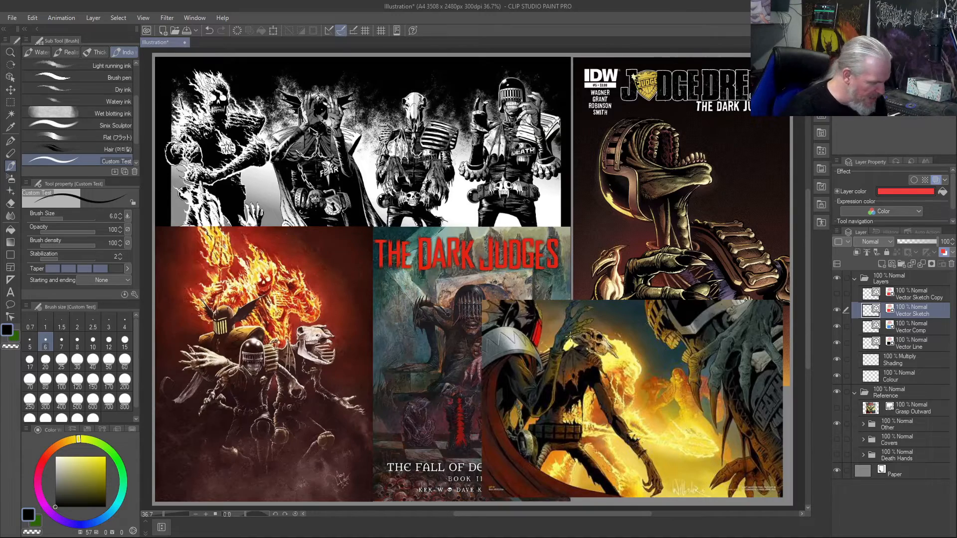
# - Examine the red painting of the four Dark Judges, focusing on the outstretched hands, the helmeted Death figure and the open-jawed animal skull
pyautogui.scroll(8, 257, 397)
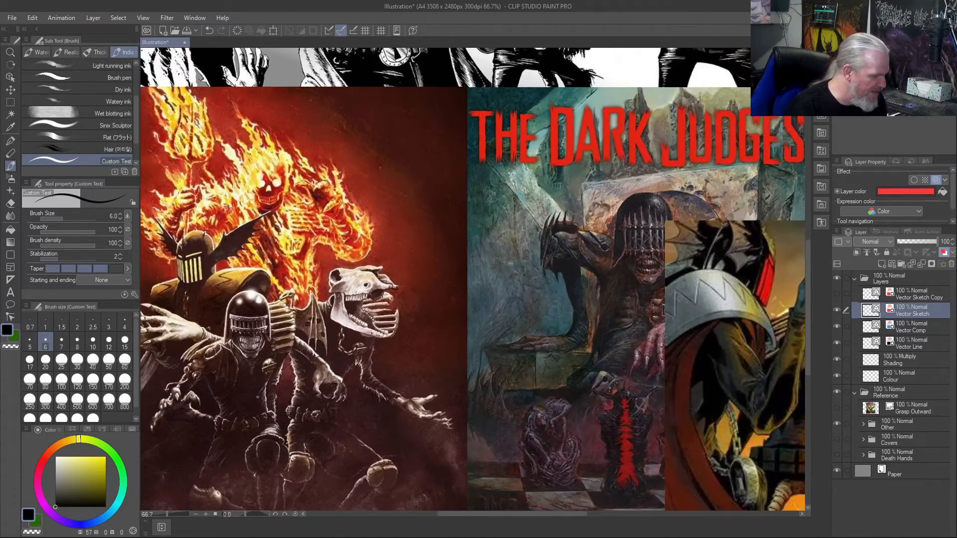
pyautogui.scroll(-2, 258, 397)
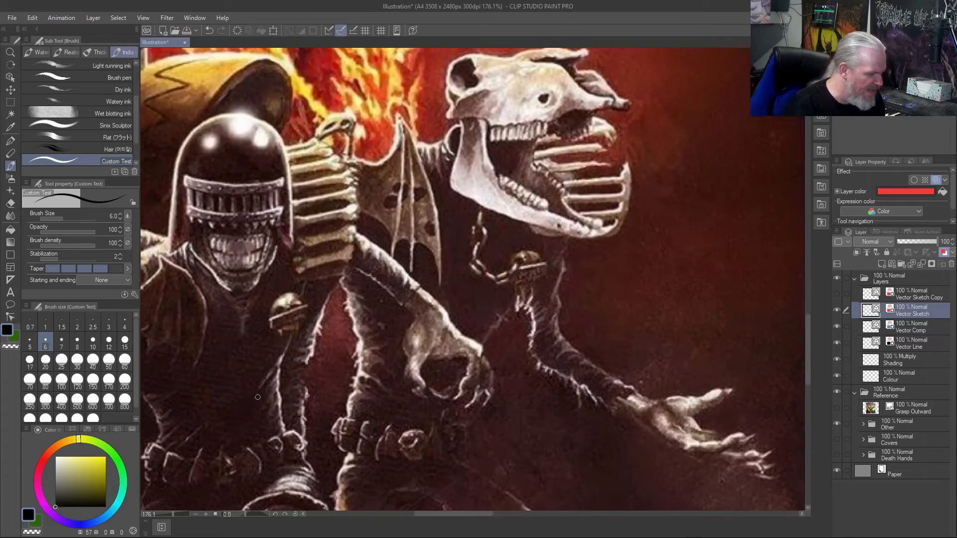
pyautogui.moveTo(219, 401); pyautogui.dragTo(474, 356)
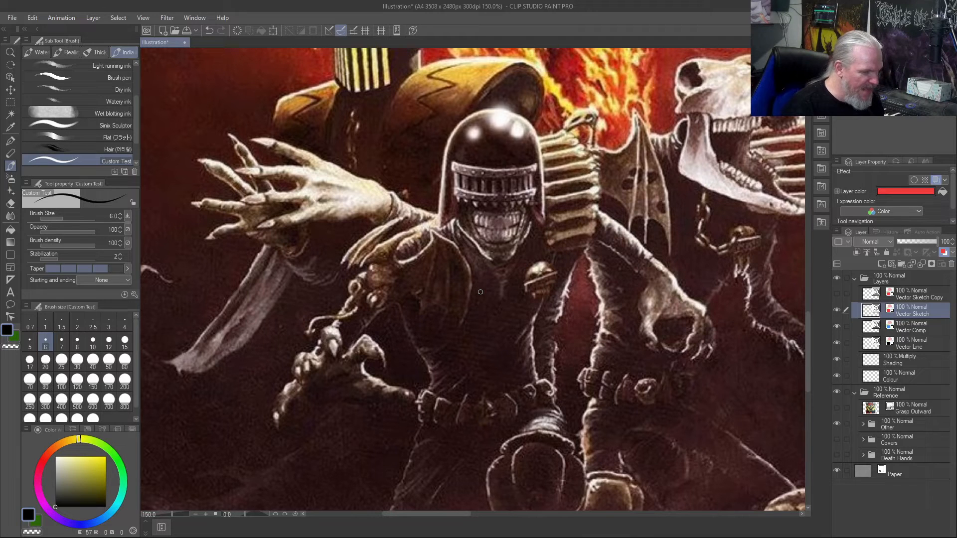
pyautogui.scroll(-4, 481, 292)
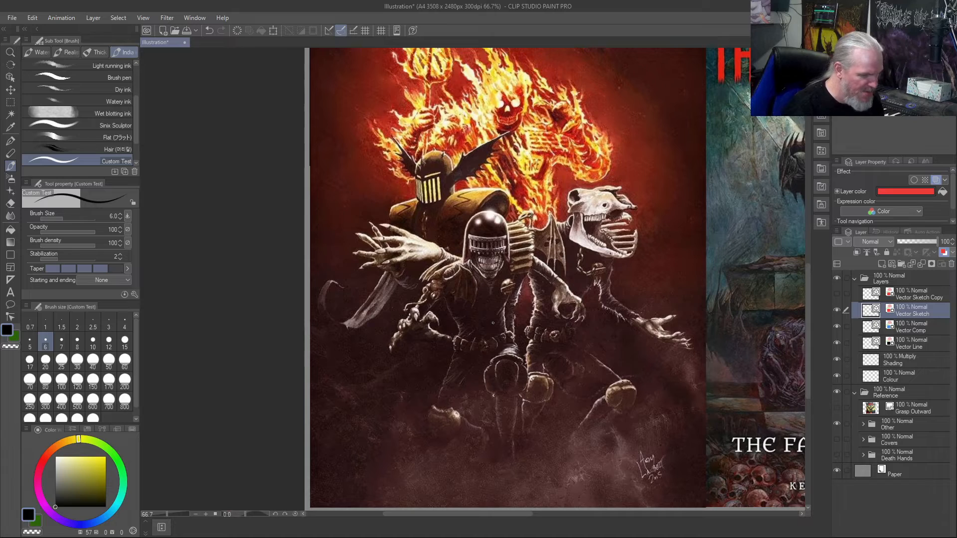
pyautogui.scroll(4, 683, 330)
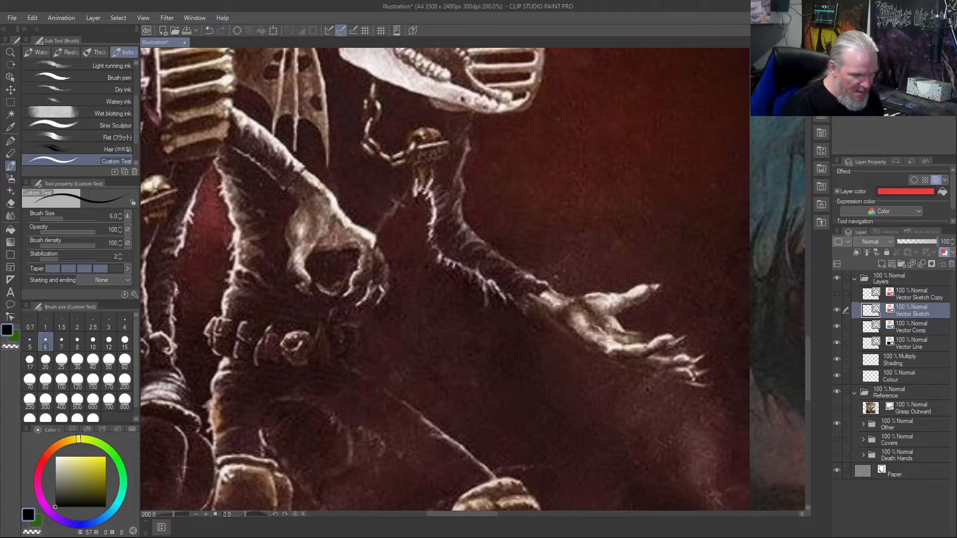
pyautogui.scroll(-5, 585, 342)
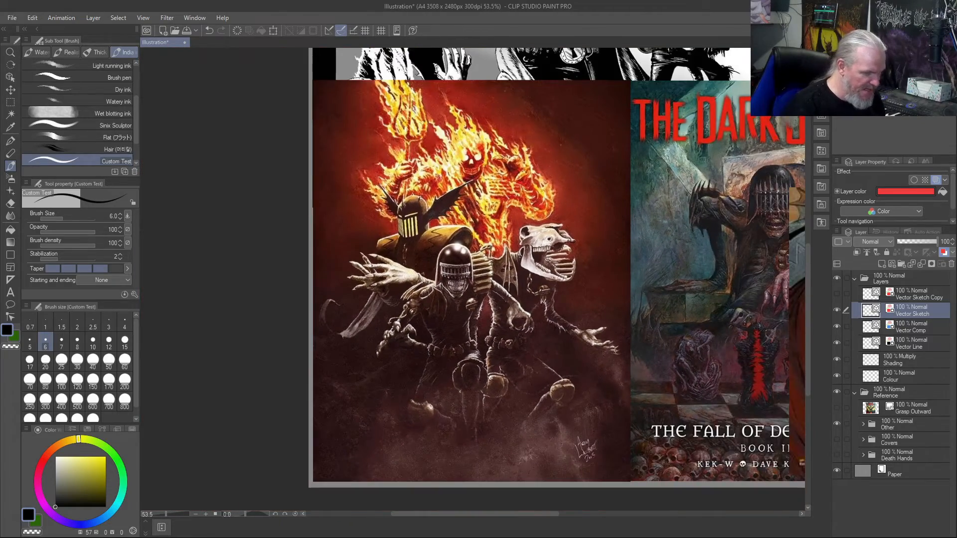
pyautogui.scroll(5, 560, 260)
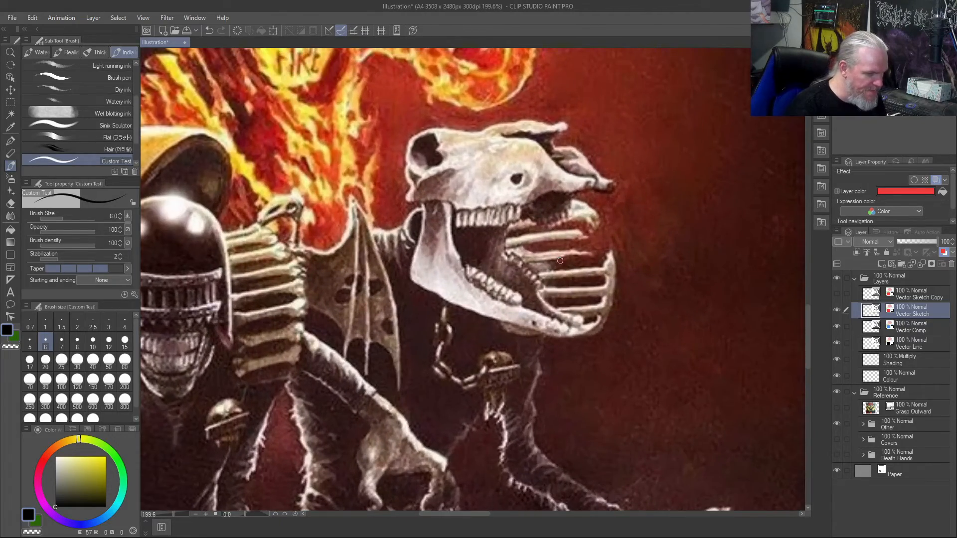
pyautogui.scroll(-5, 510, 191)
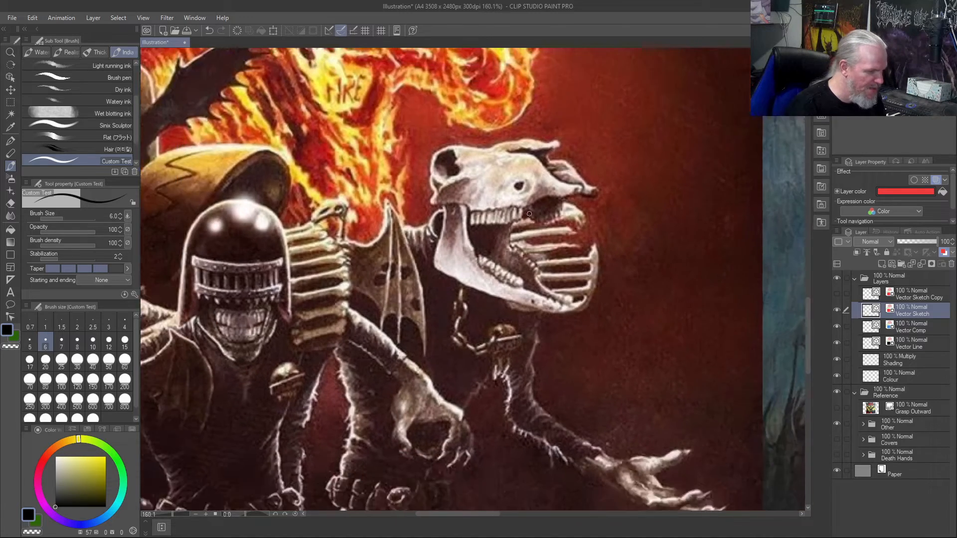
pyautogui.scroll(-1, 529, 214)
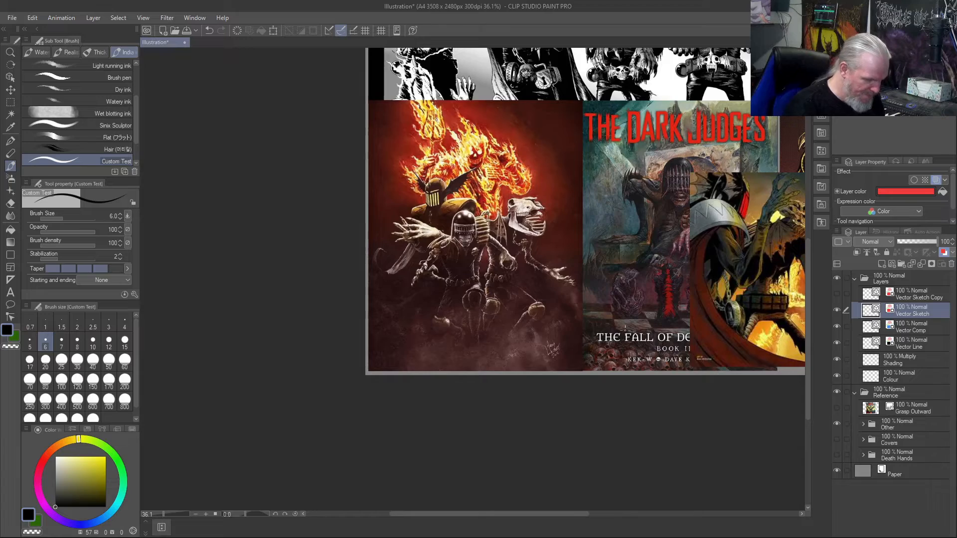
pyautogui.hotkey('ctrl', '0')
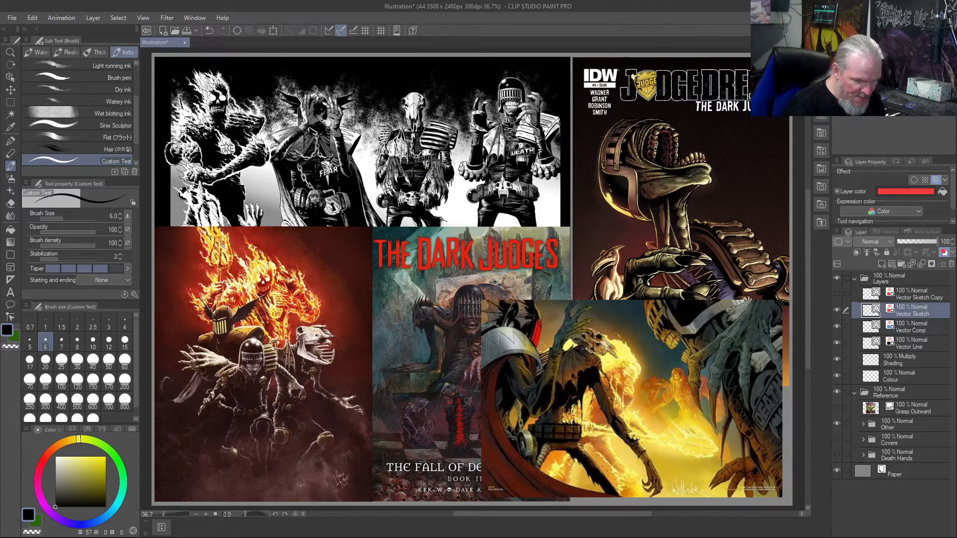
# - Examine the fiery battle artwork, focusing on Death's large clawed hand and the skull-headed figure with its raised hand and thin arms
pyautogui.scroll(4, 768, 337)
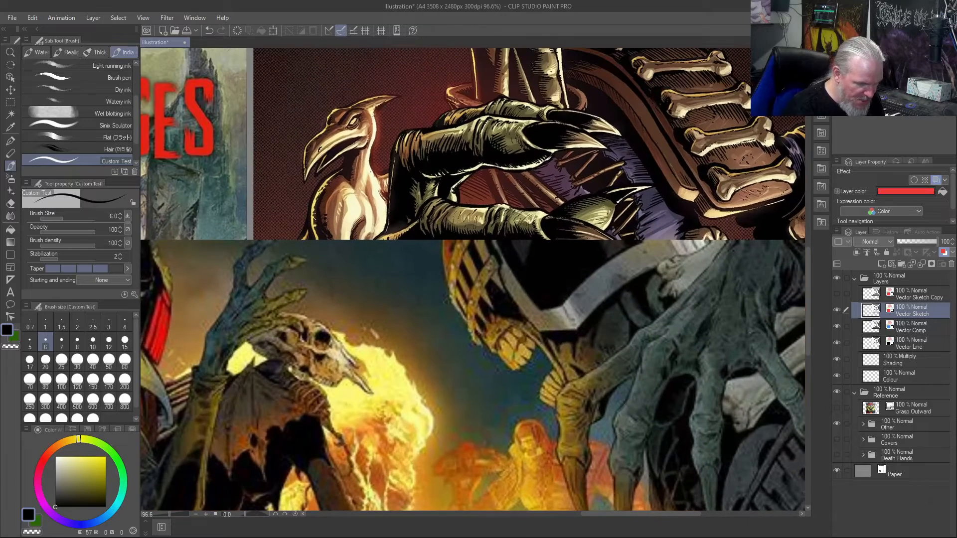
pyautogui.moveTo(683, 371); pyautogui.dragTo(607, 288)
pyautogui.hotkey('ctrl', 'z')
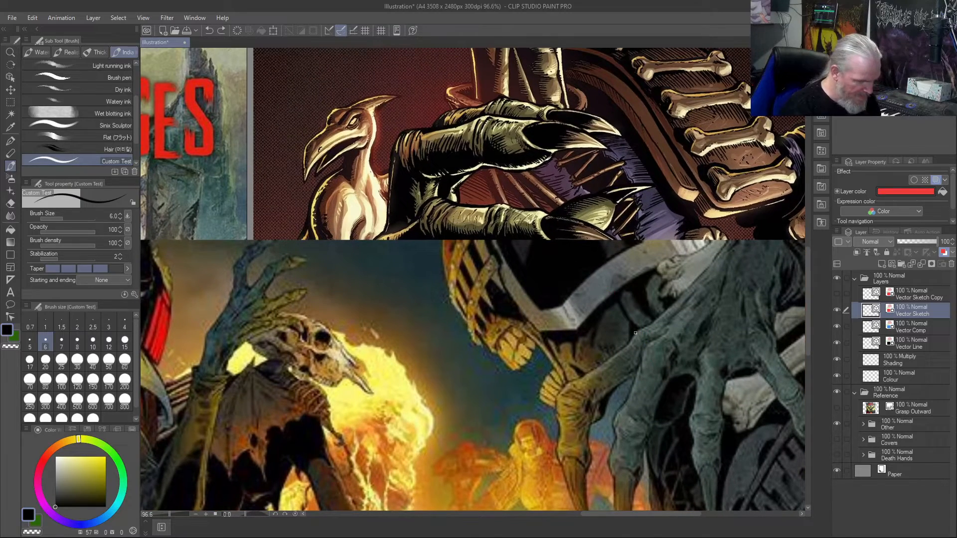
pyautogui.moveTo(680, 377); pyautogui.dragTo(572, 217)
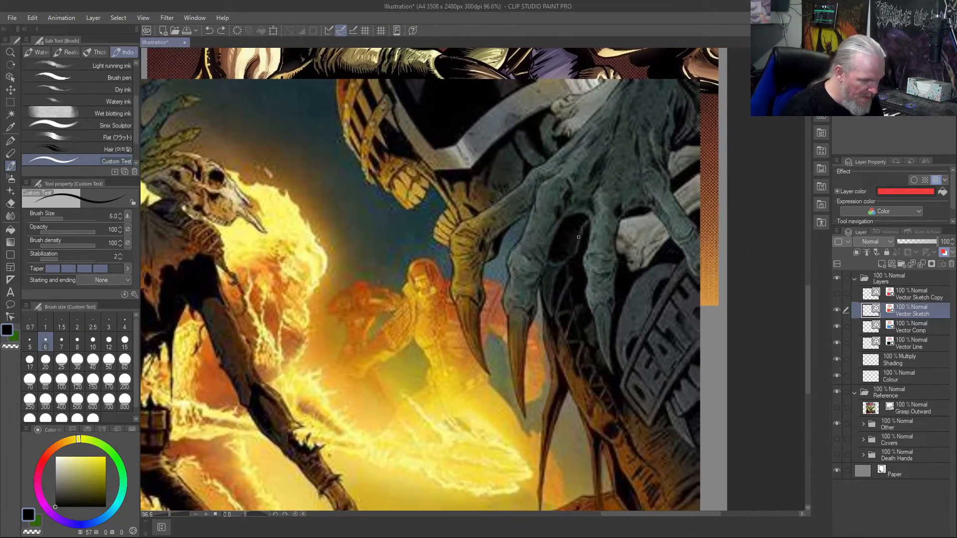
pyautogui.scroll(1, 578, 237)
pyautogui.scroll(3, 578, 237)
pyautogui.scroll(-3, 578, 238)
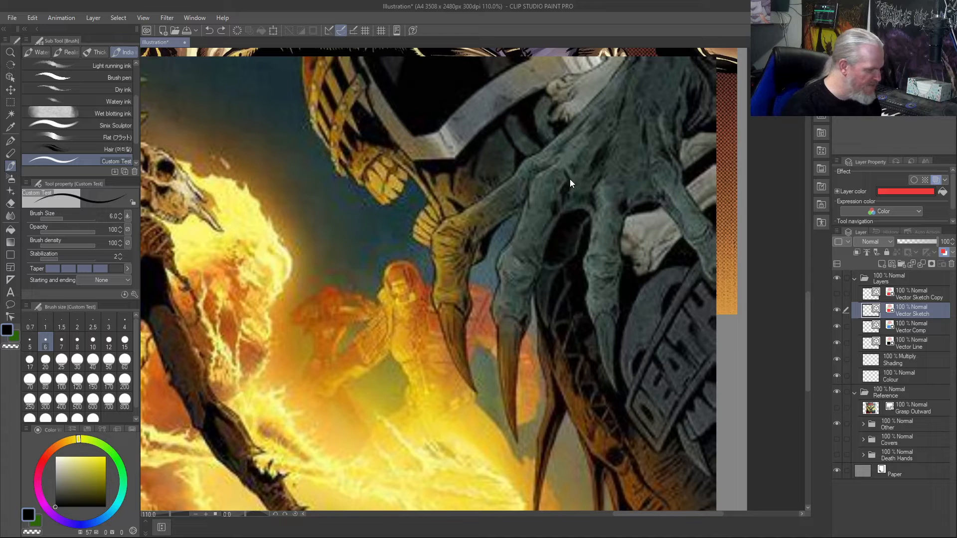
pyautogui.moveTo(268, 188); pyautogui.dragTo(467, 238)
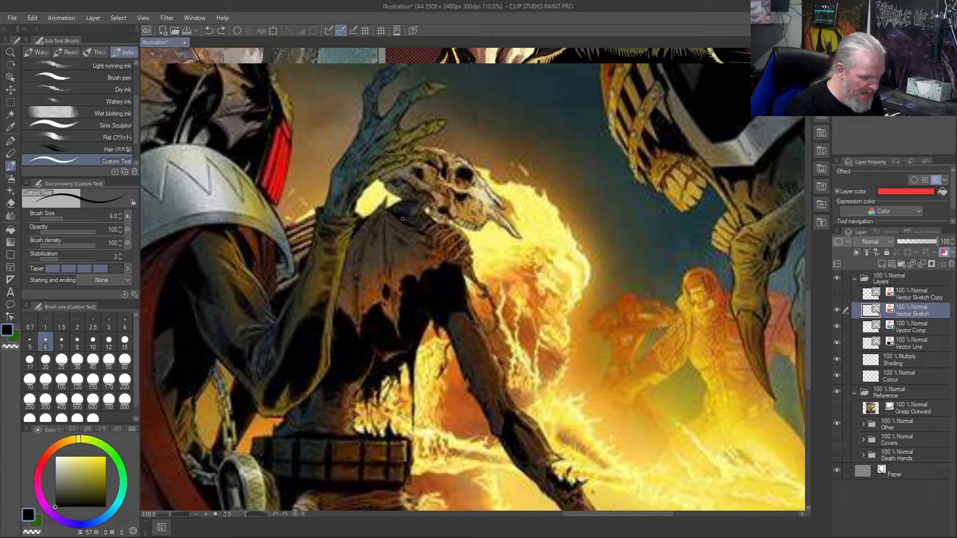
pyautogui.scroll(-3, 483, 314)
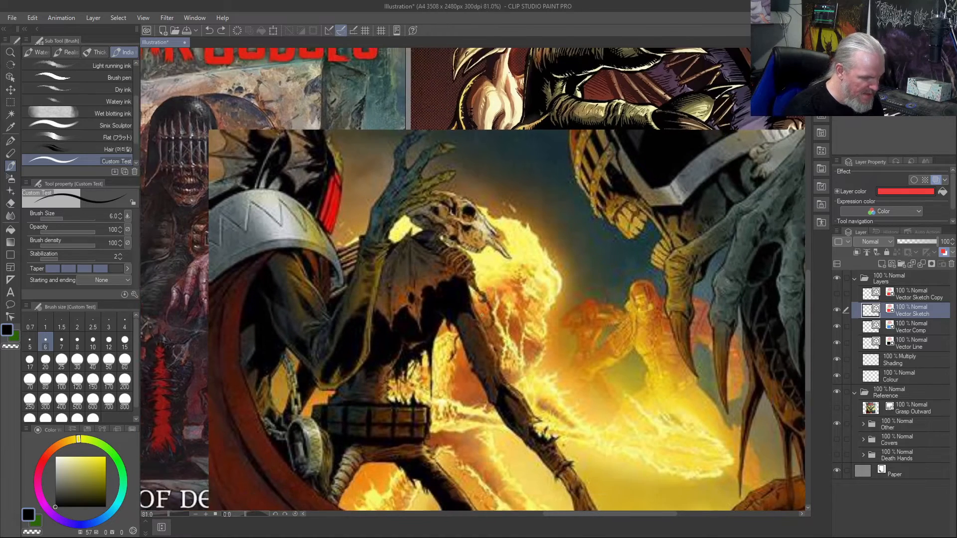
pyautogui.moveTo(581, 496); pyautogui.dragTo(532, 369)
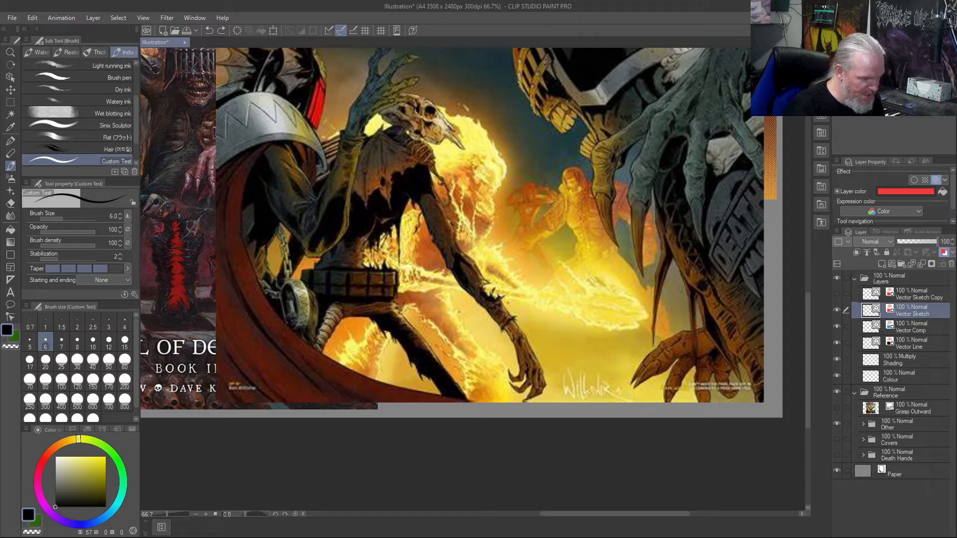
pyautogui.hotkey('ctrl', '0')
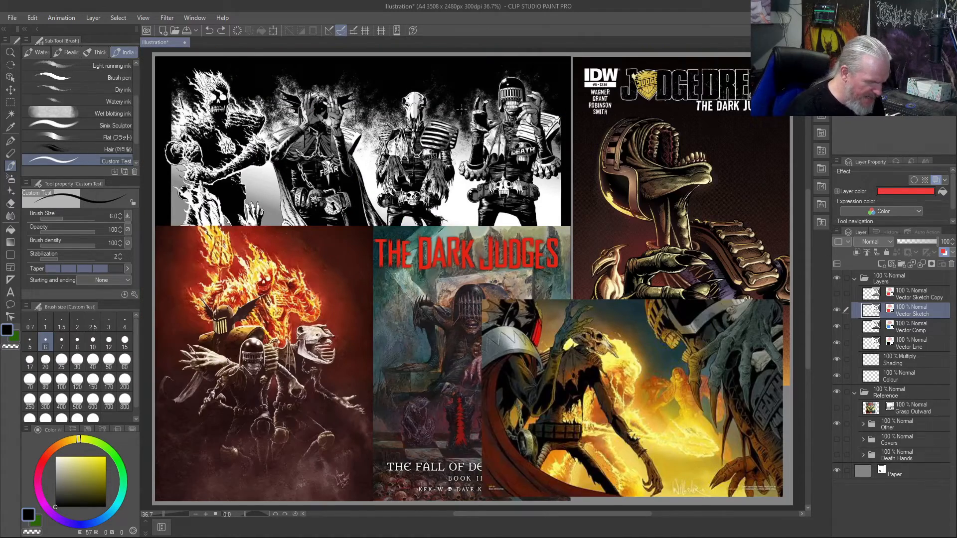
# - Examine the black-and-white Dark Judges line-up, comparing the hands, skulls, shoulder pads, badges and belts of Death, Mortis and Fear
pyautogui.scroll(10, 462, 109)
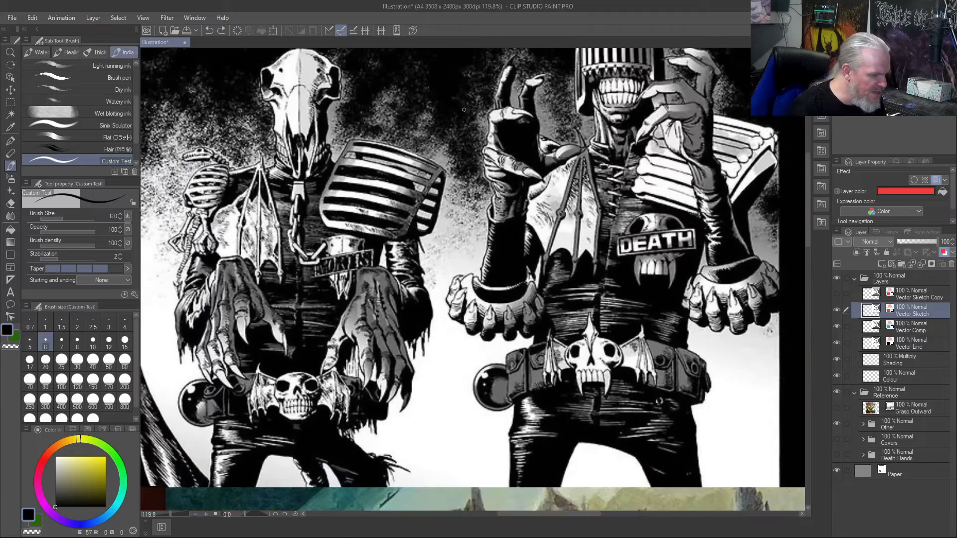
pyautogui.moveTo(473, 205); pyautogui.dragTo(358, 309)
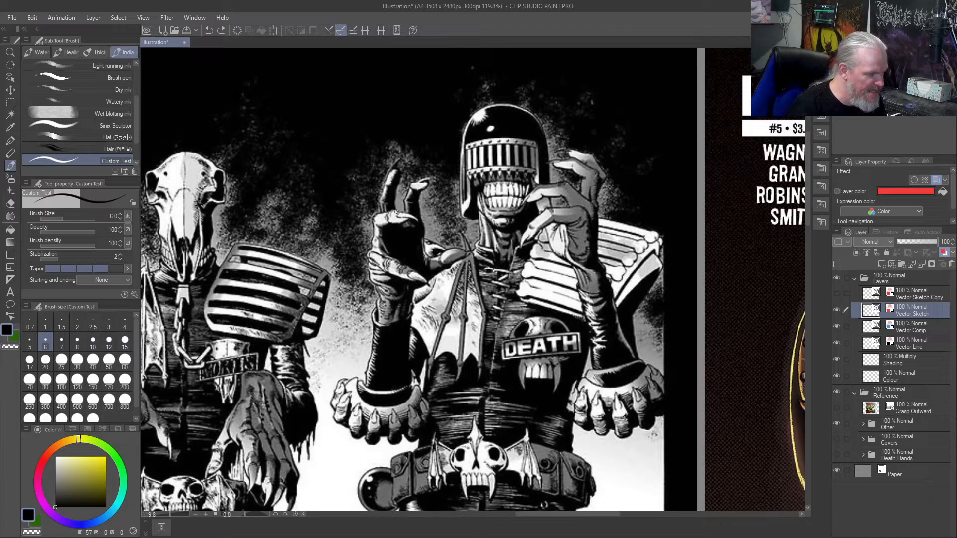
pyautogui.moveTo(356, 285); pyautogui.dragTo(484, 264)
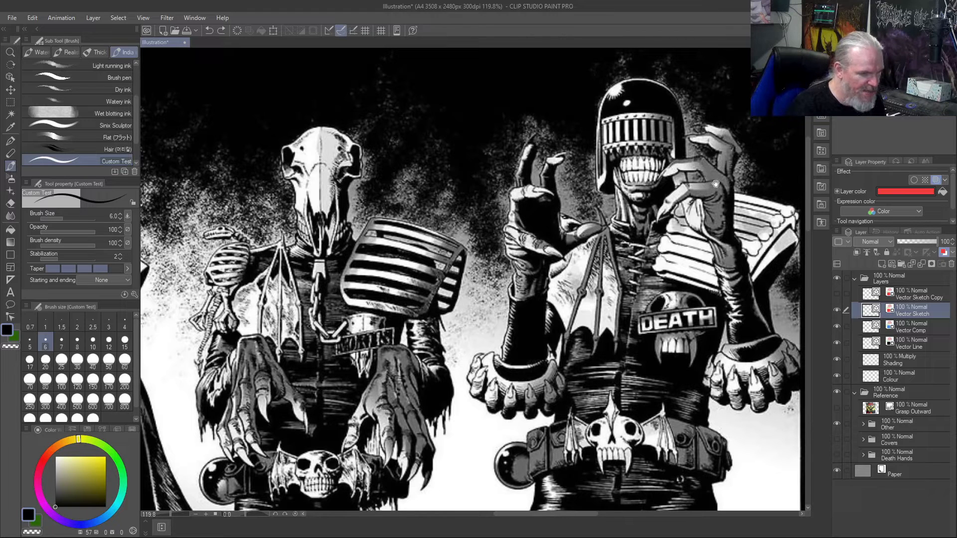
pyautogui.moveTo(393, 377); pyautogui.dragTo(583, 306)
pyautogui.moveTo(434, 304); pyautogui.dragTo(465, 271)
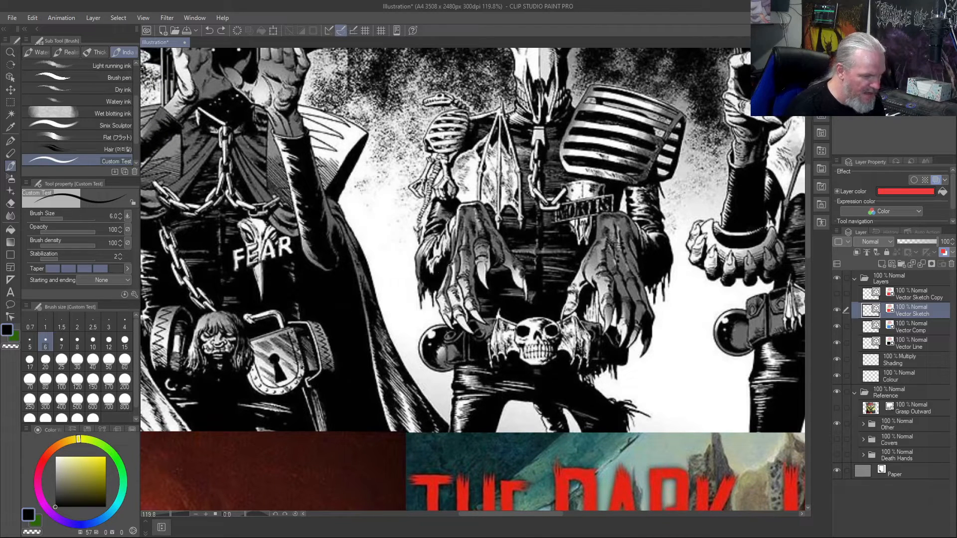
# - Examine the black-and-white line-up's Fear and Fire figures, focusing on Fear's raised hands, chains and cloak and Fire's burning skull and arms
pyautogui.moveTo(407, 293); pyautogui.dragTo(581, 269)
pyautogui.moveTo(434, 235); pyautogui.dragTo(442, 408)
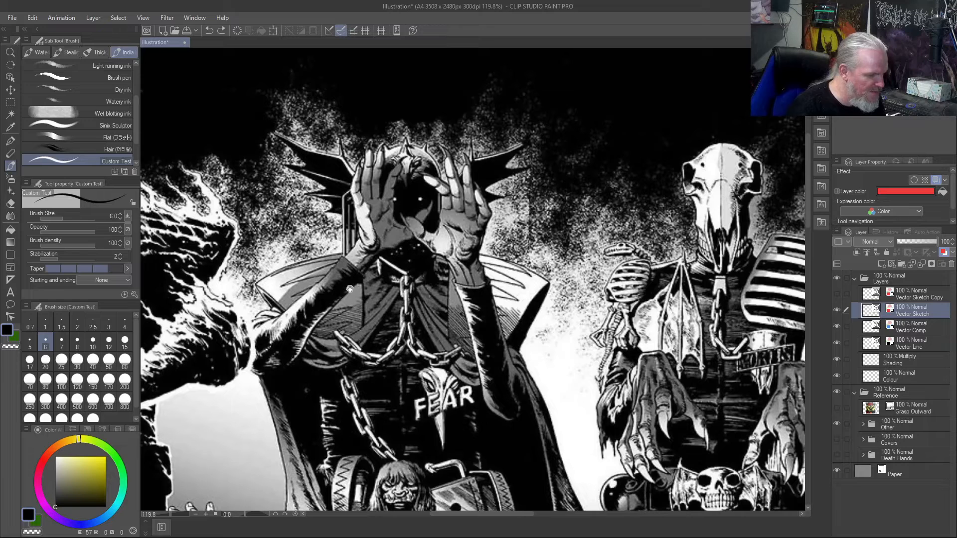
pyautogui.moveTo(337, 338); pyautogui.dragTo(566, 294)
pyautogui.moveTo(379, 364); pyautogui.dragTo(546, 265)
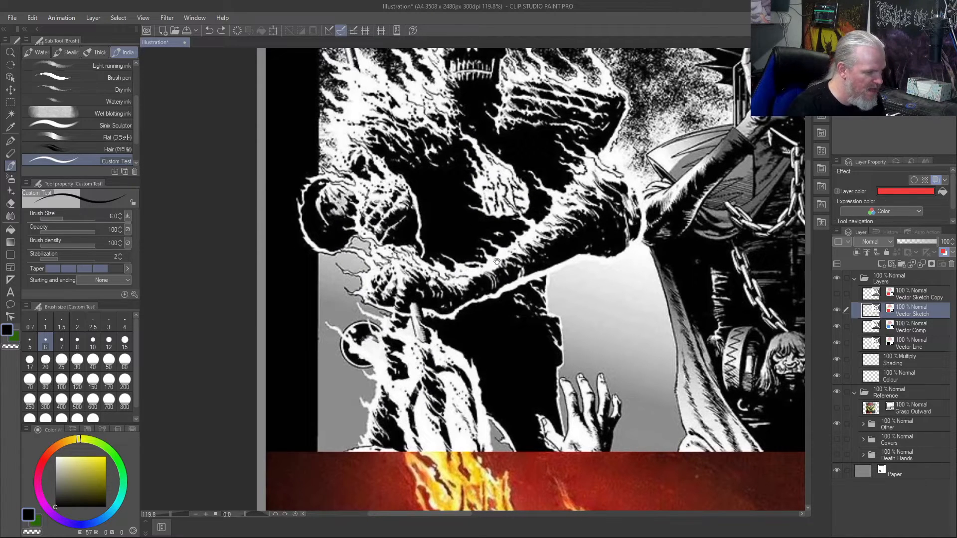
pyautogui.moveTo(554, 287); pyautogui.dragTo(379, 369)
pyautogui.moveTo(550, 348); pyautogui.dragTo(527, 367)
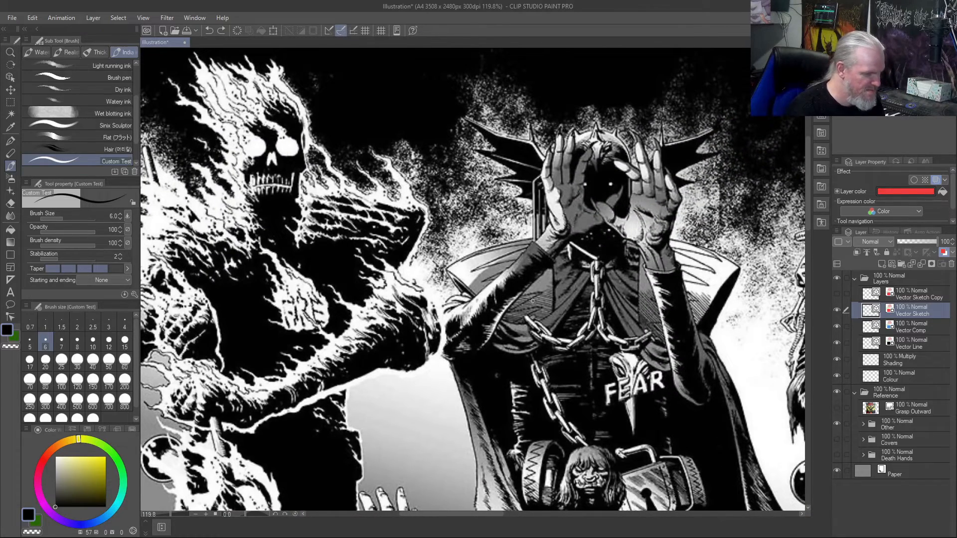
pyautogui.scroll(-3, 533, 301)
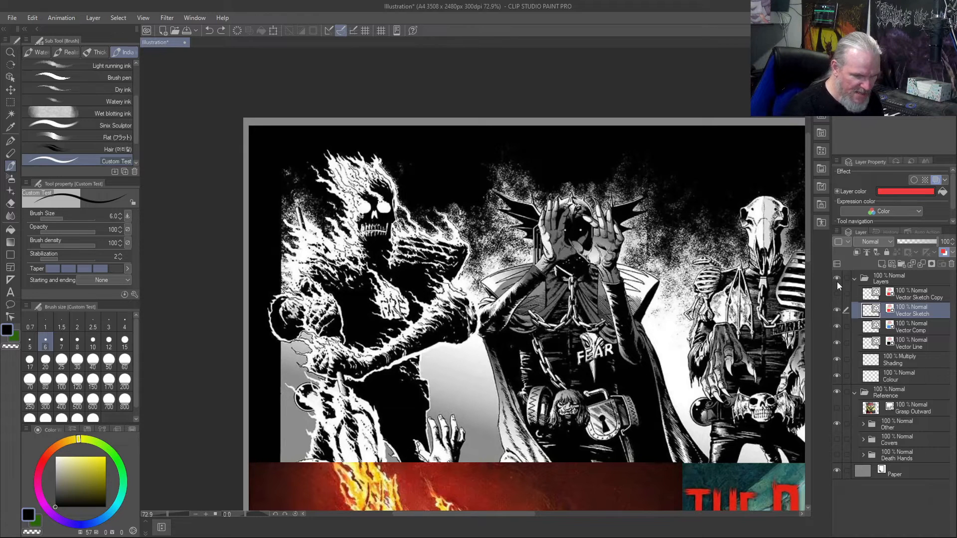
# - Expand the Other reference folder and hide its Foreground artwork to uncover the covers beneath
pyautogui.hotkey('ctrl', '0')
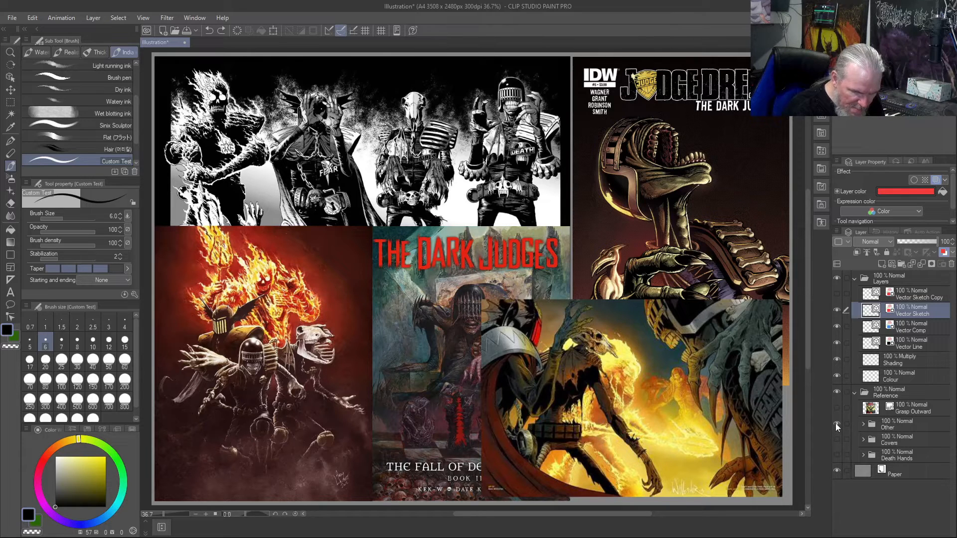
pyautogui.click(862, 424)
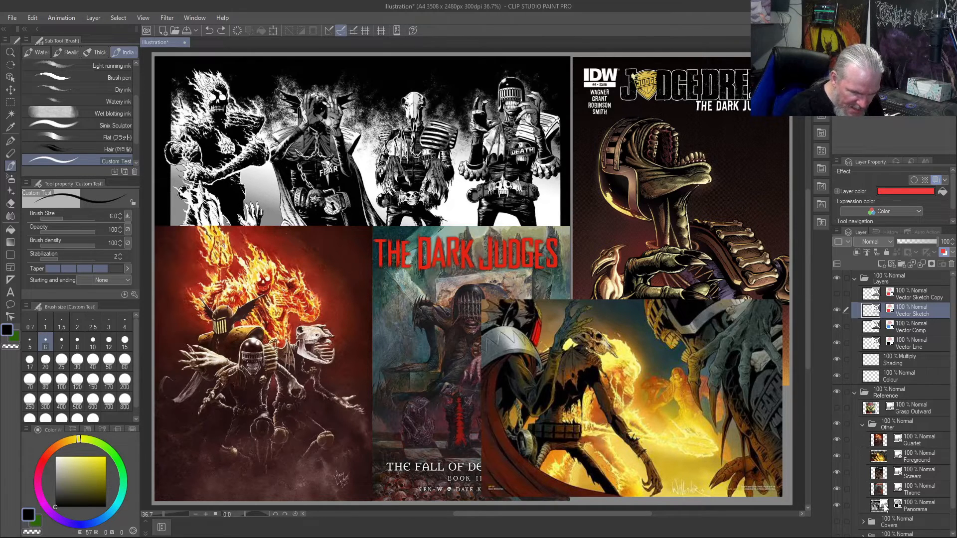
pyautogui.click(837, 456)
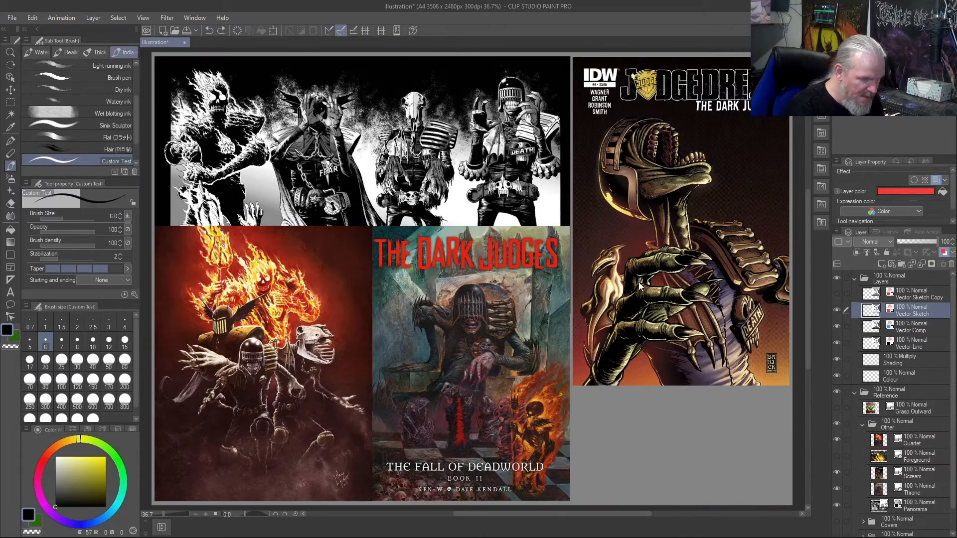
# - Examine the large clawed hand on the Scream cover, focusing on the knuckles, finger joints and nails
pyautogui.scroll(5, 638, 282)
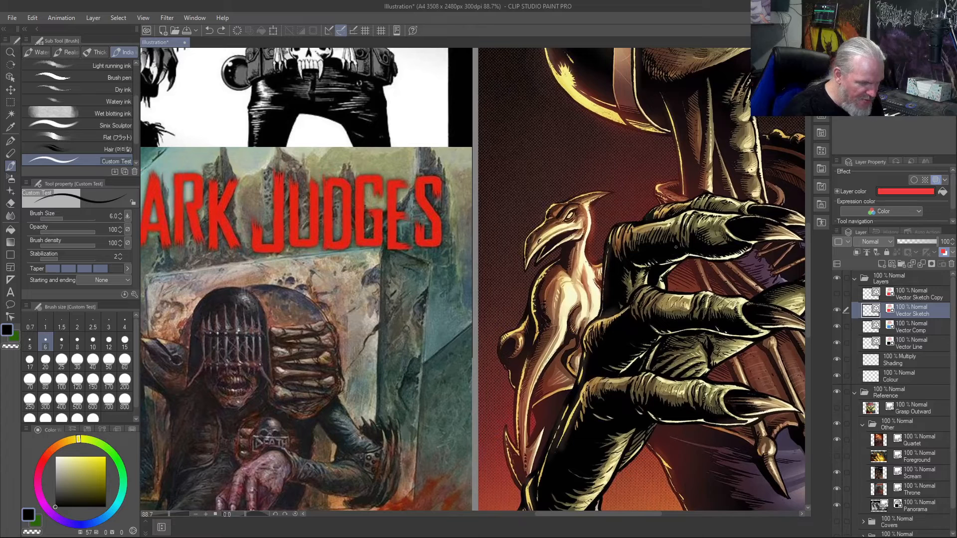
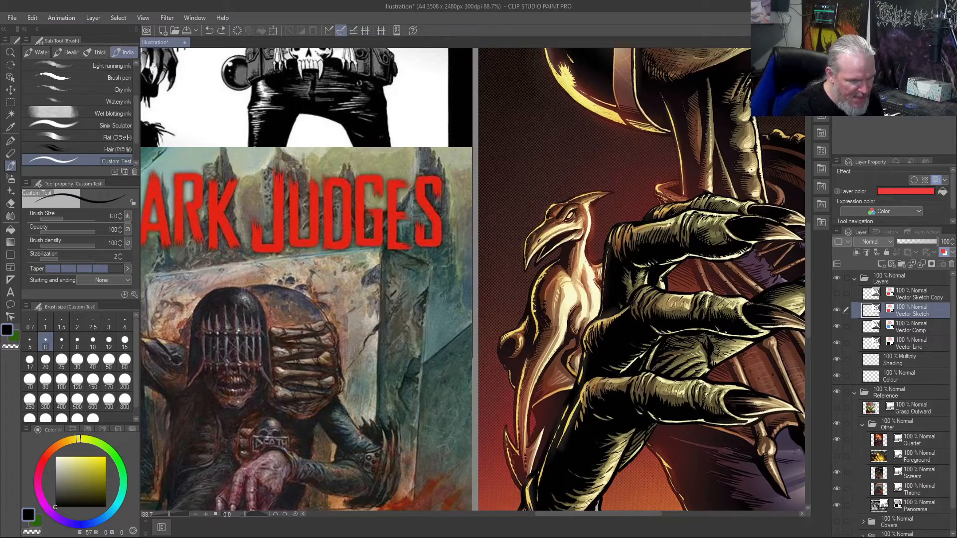
# - Examine Death on the Throne cover, focusing on the drooping hand's knuckles, fingers and nails
pyautogui.scroll(-3, 681, 256)
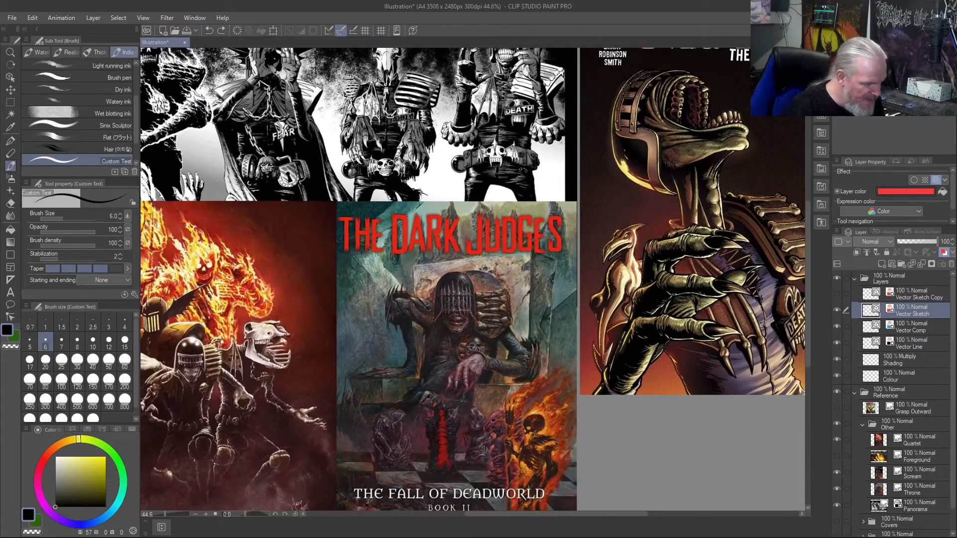
pyautogui.scroll(5, 477, 375)
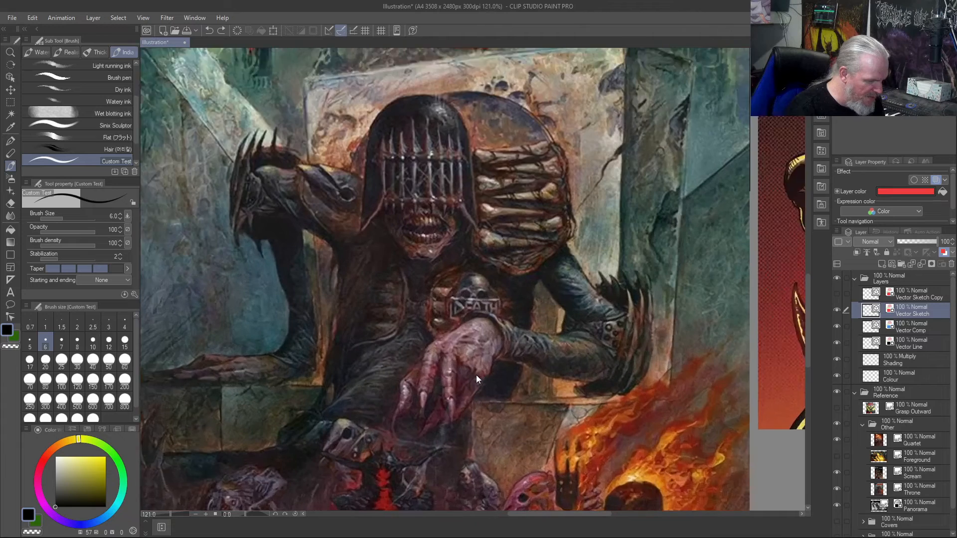
pyautogui.scroll(4, 476, 375)
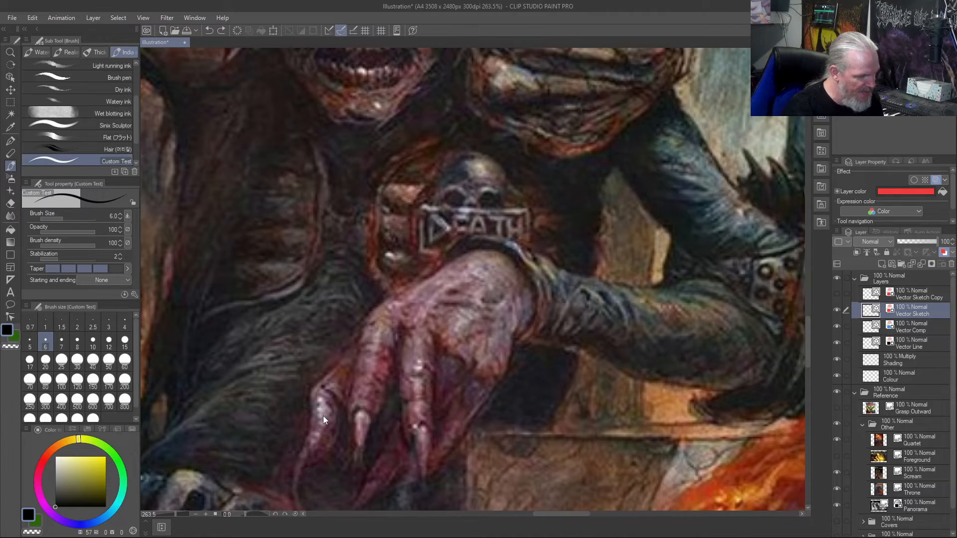
pyautogui.scroll(-8, 323, 415)
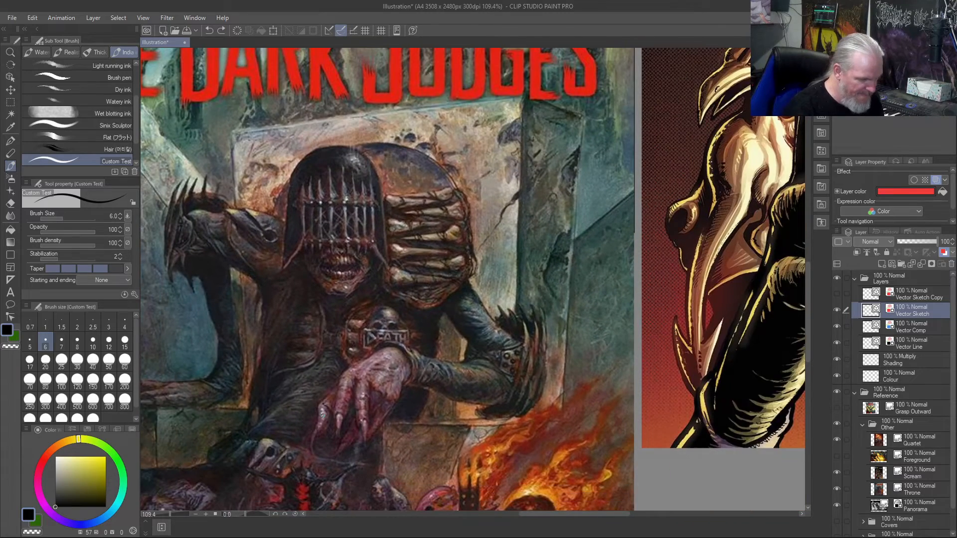
pyautogui.scroll(-5, 323, 415)
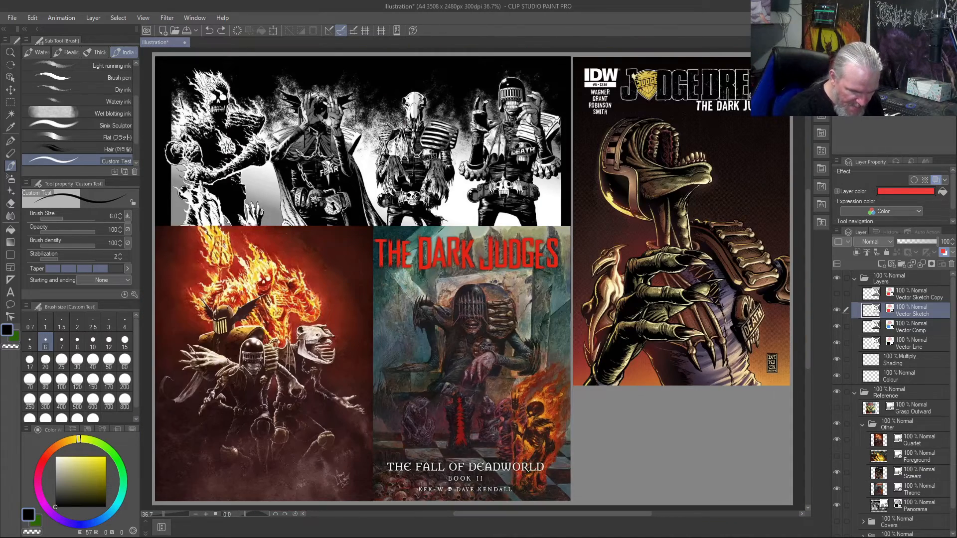
# - Show the Foreground artwork again, then collapse and hide the Other reference folder and display the Death Hands folder instead
pyautogui.click(837, 455)
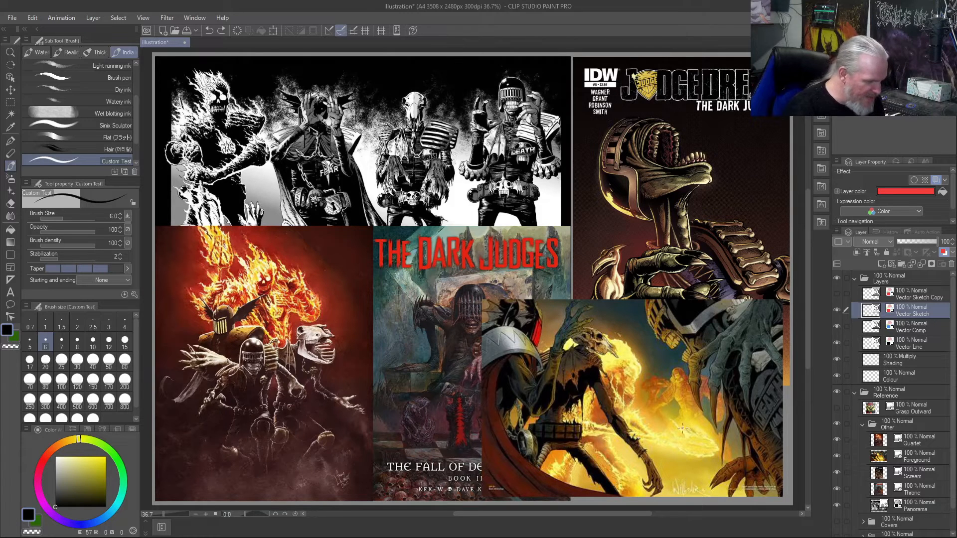
pyautogui.click(861, 427)
pyautogui.click(863, 440)
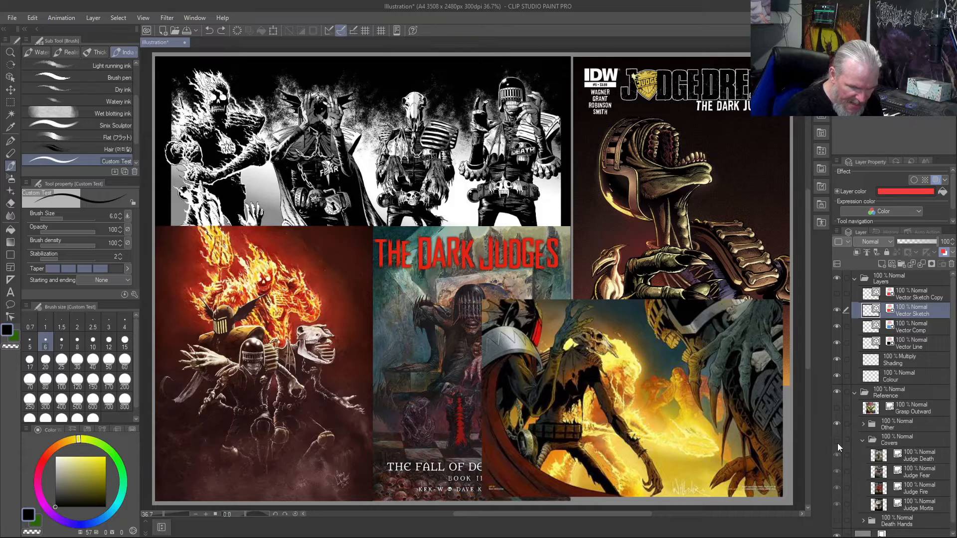
pyautogui.click(866, 441)
pyautogui.click(863, 441)
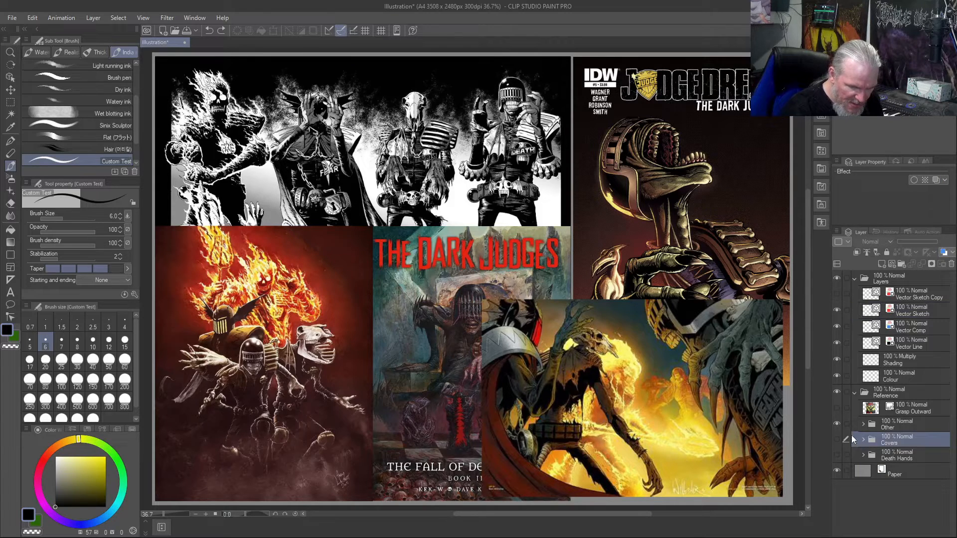
pyautogui.click(836, 424)
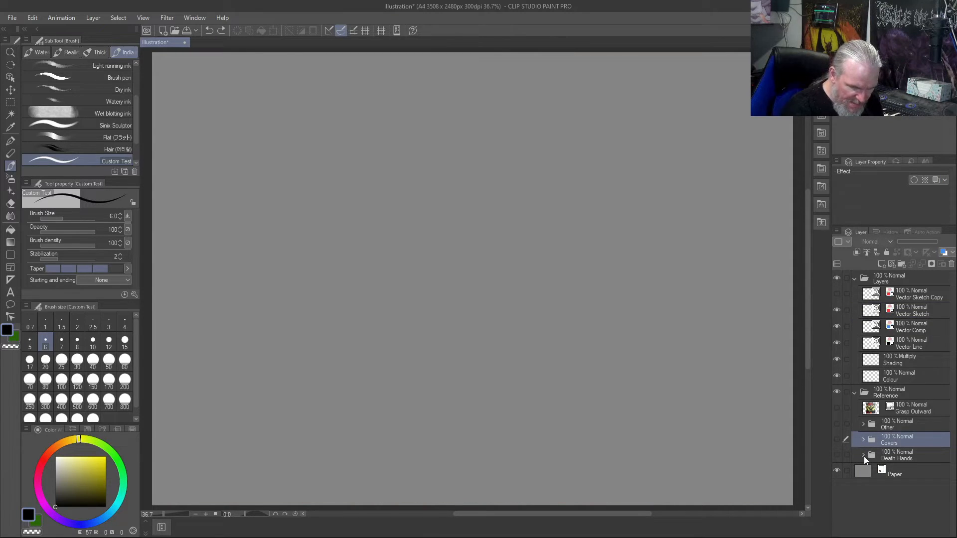
pyautogui.click(838, 455)
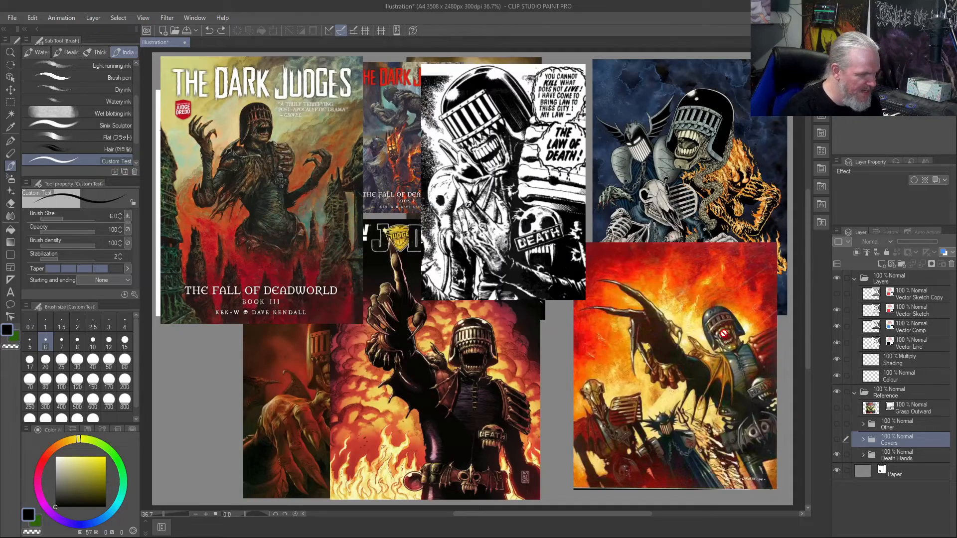
# - Examine the Death Hands references, comparing the hand poses in the black-and-white panel, the pointing cover, the outstretched claw and the reaching hand
pyautogui.scroll(5, 557, 253)
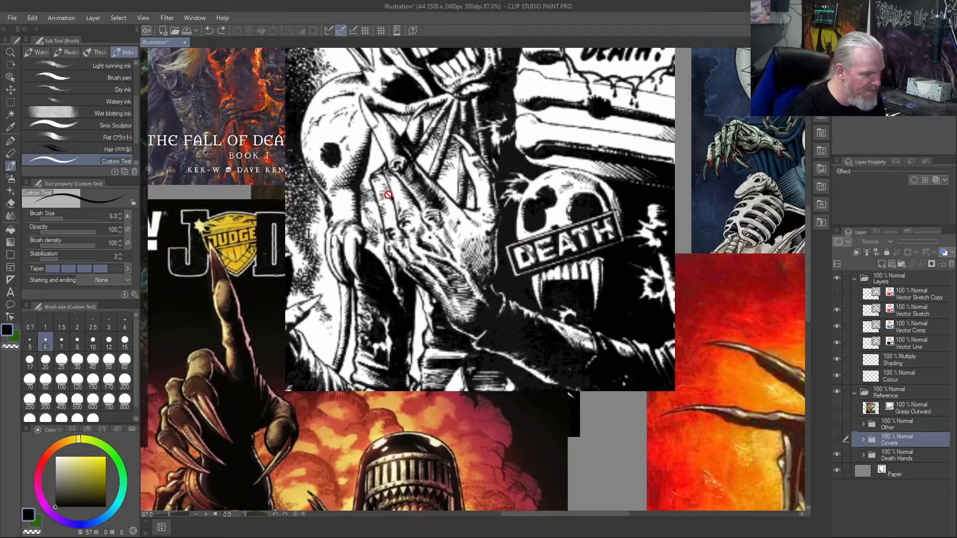
pyautogui.scroll(-3, 392, 227)
pyautogui.scroll(3, 287, 319)
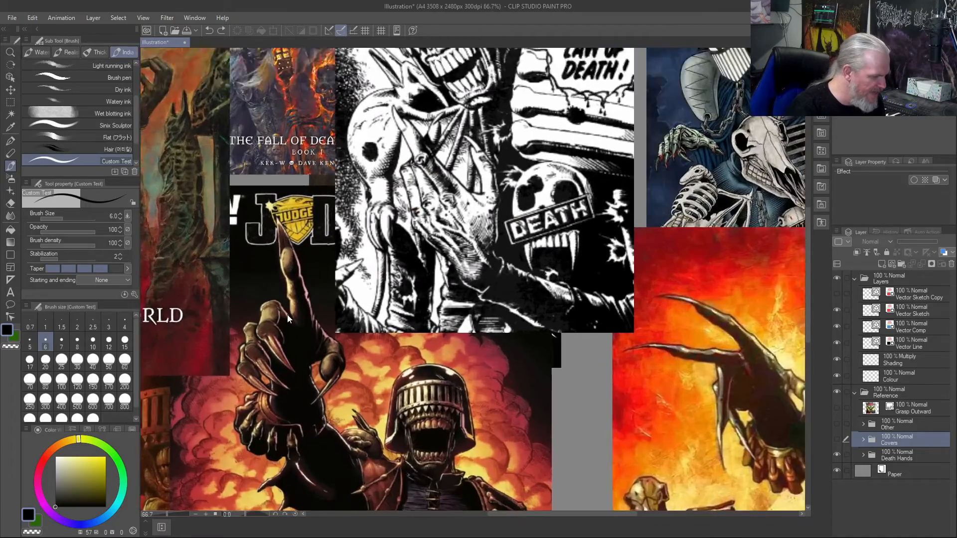
pyautogui.moveTo(308, 464); pyautogui.dragTo(491, 456)
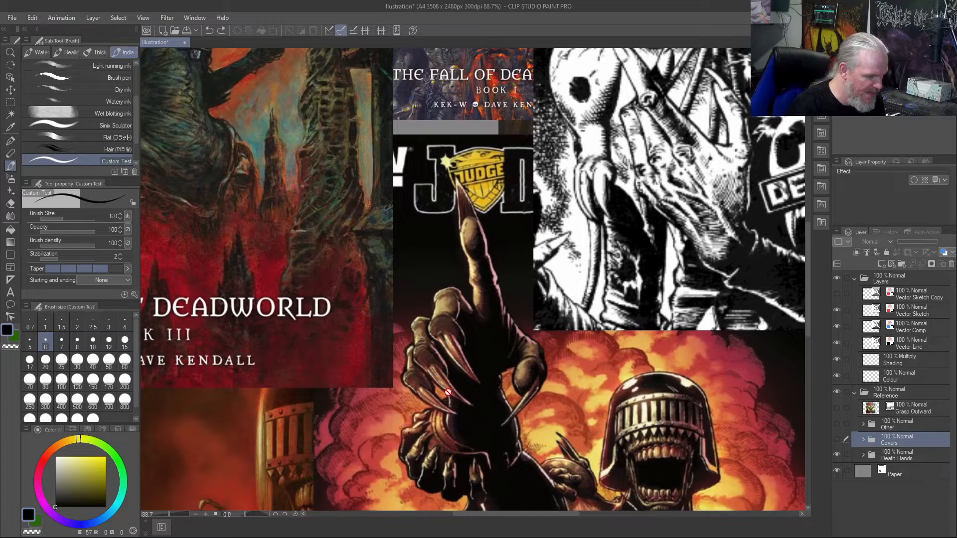
pyautogui.moveTo(579, 412); pyautogui.dragTo(232, 259)
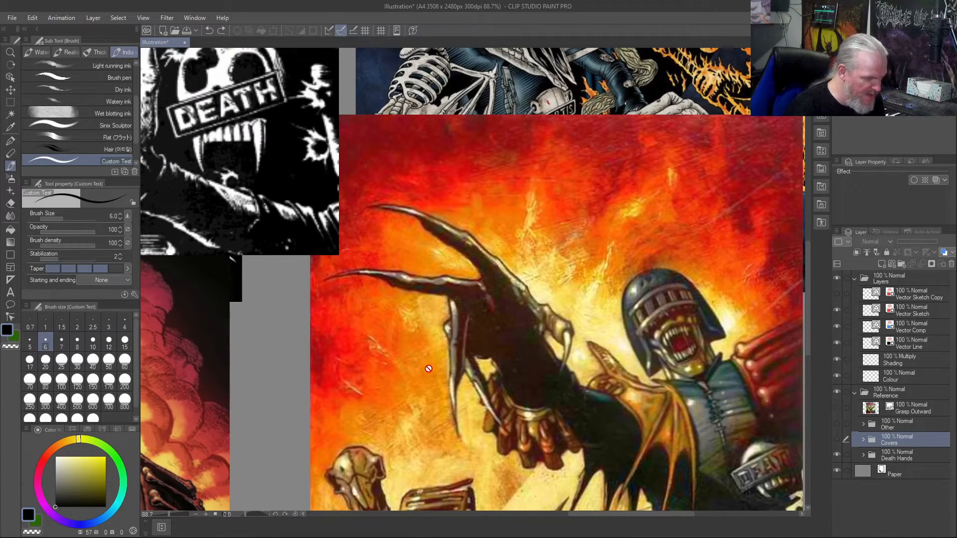
pyautogui.moveTo(401, 435); pyautogui.dragTo(460, 254)
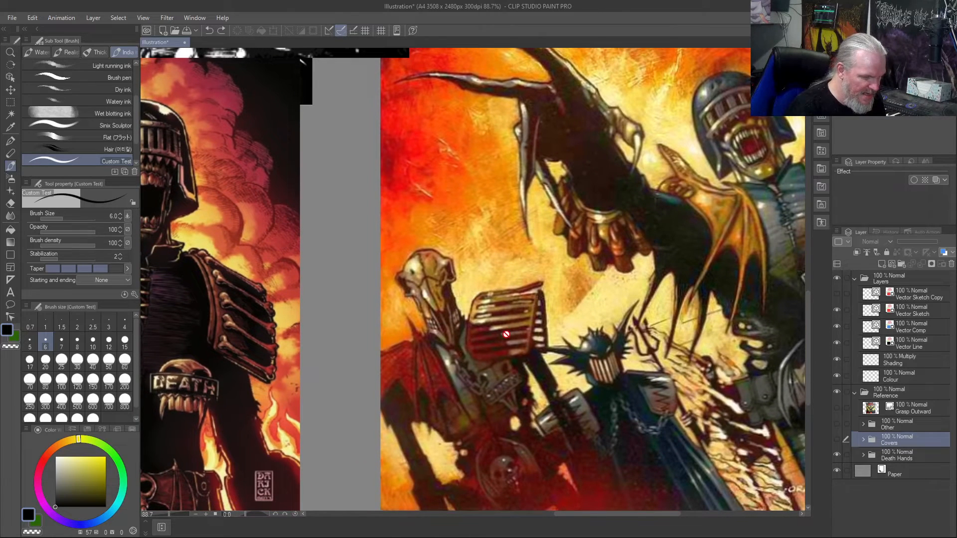
pyautogui.moveTo(513, 373); pyautogui.dragTo(551, 220)
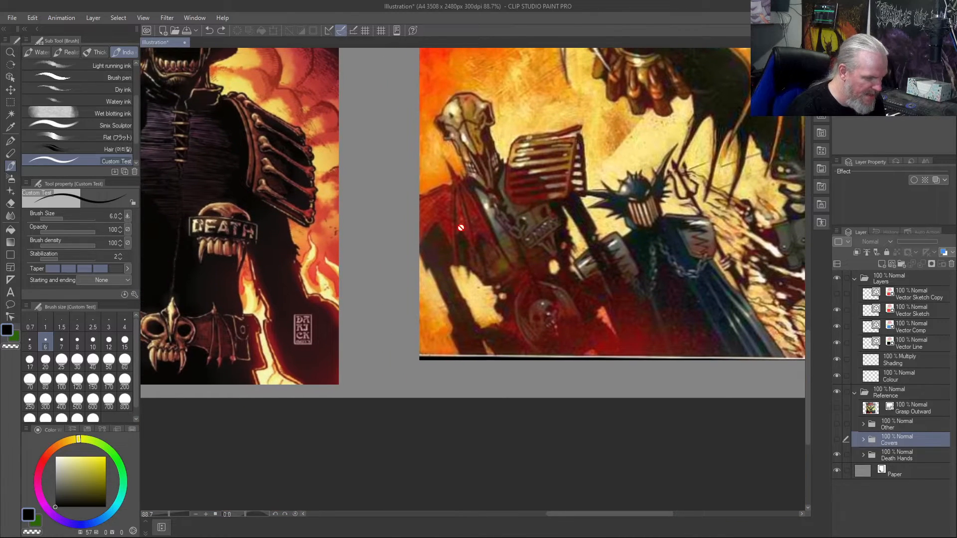
pyautogui.moveTo(356, 243); pyautogui.dragTo(848, 377)
pyautogui.moveTo(539, 326); pyautogui.dragTo(761, 325)
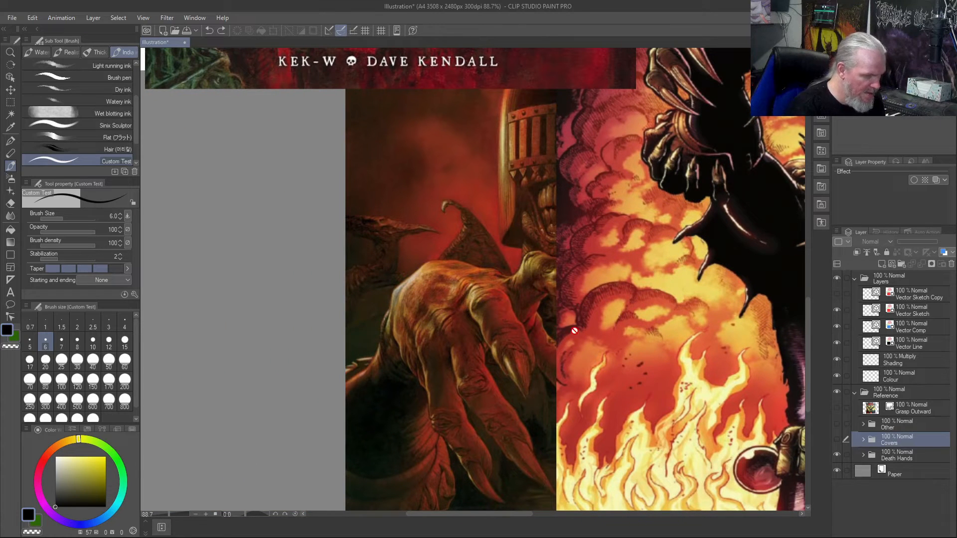
# - Expand the Death Hands folder and hide its Point Upward artwork to uncover the covers beneath
pyautogui.click(863, 456)
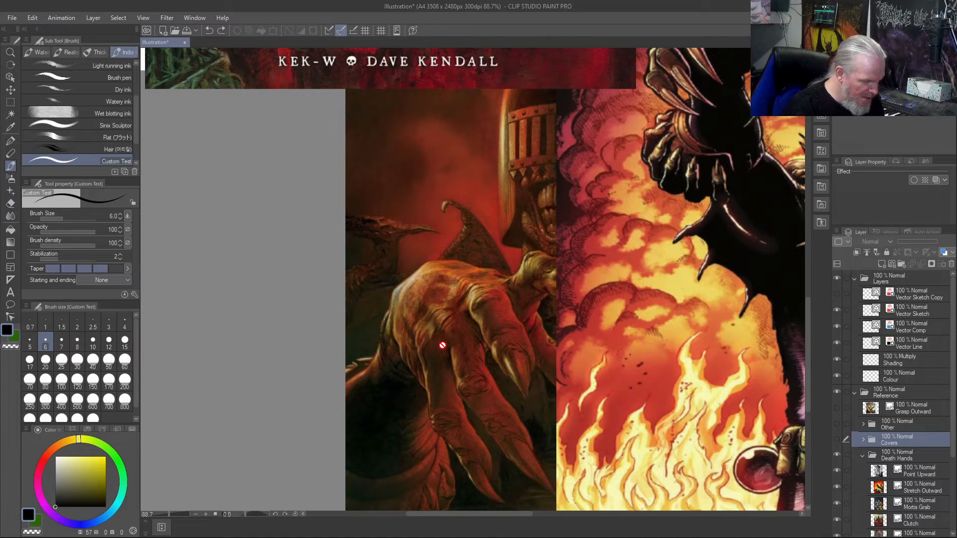
pyautogui.scroll(-3, 483, 286)
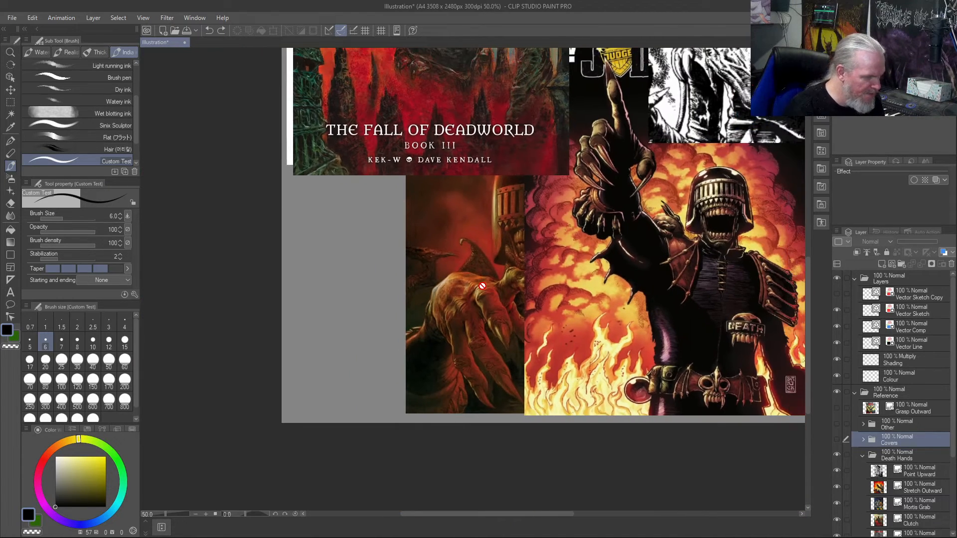
pyautogui.moveTo(534, 226); pyautogui.dragTo(533, 440)
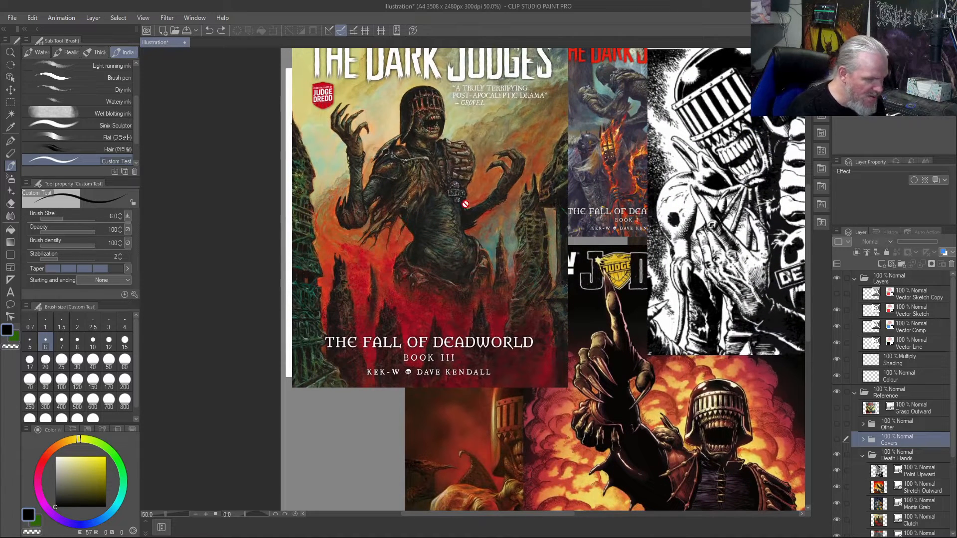
pyautogui.scroll(1, 609, 99)
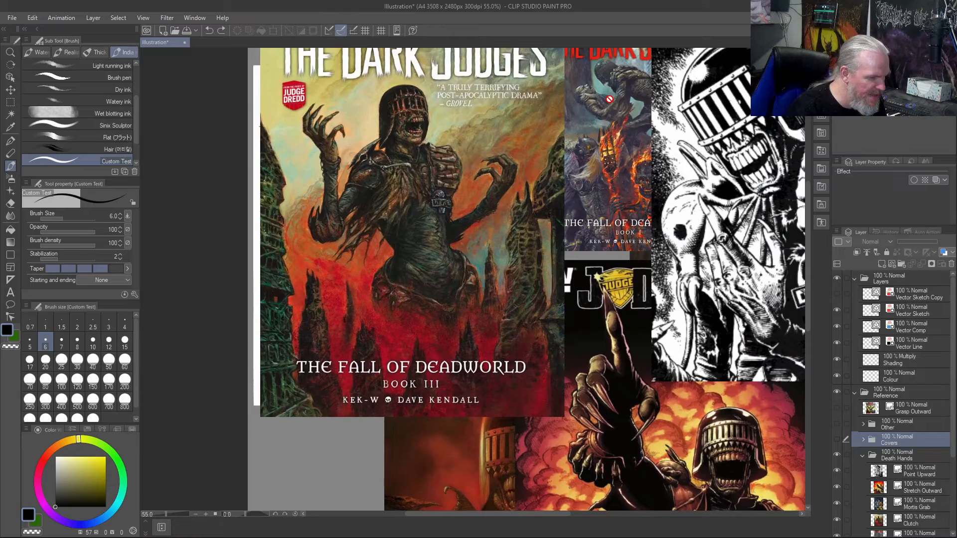
pyautogui.scroll(-4, 337, 140)
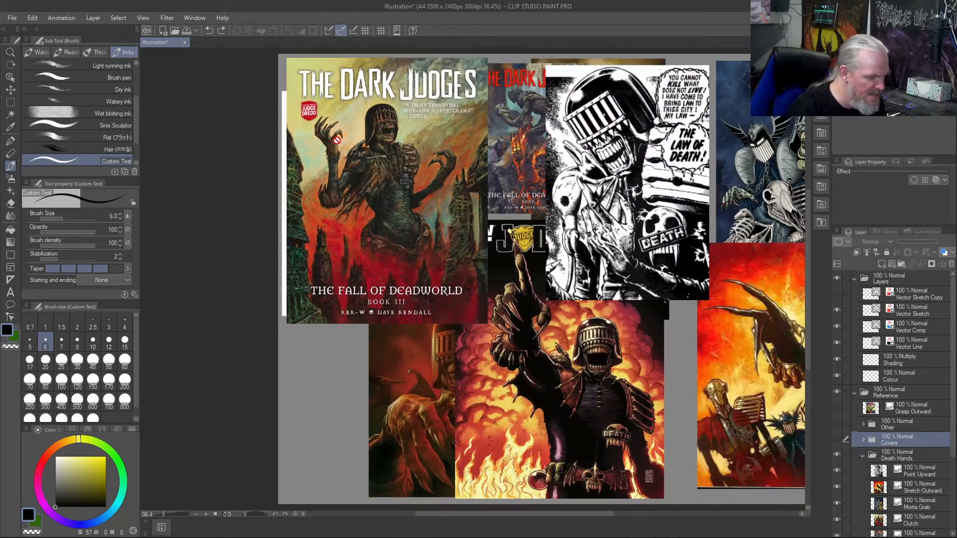
pyautogui.click(837, 470)
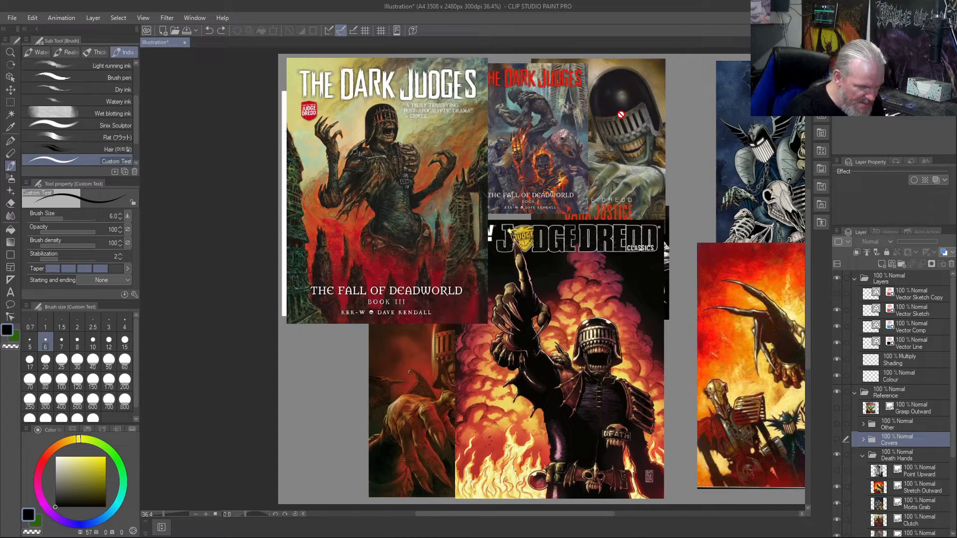
# - Briefly switch the Stretch Outward and Mortis Grab artworks off and on to identify them on the canvas
pyautogui.click(836, 489)
pyautogui.click(836, 488)
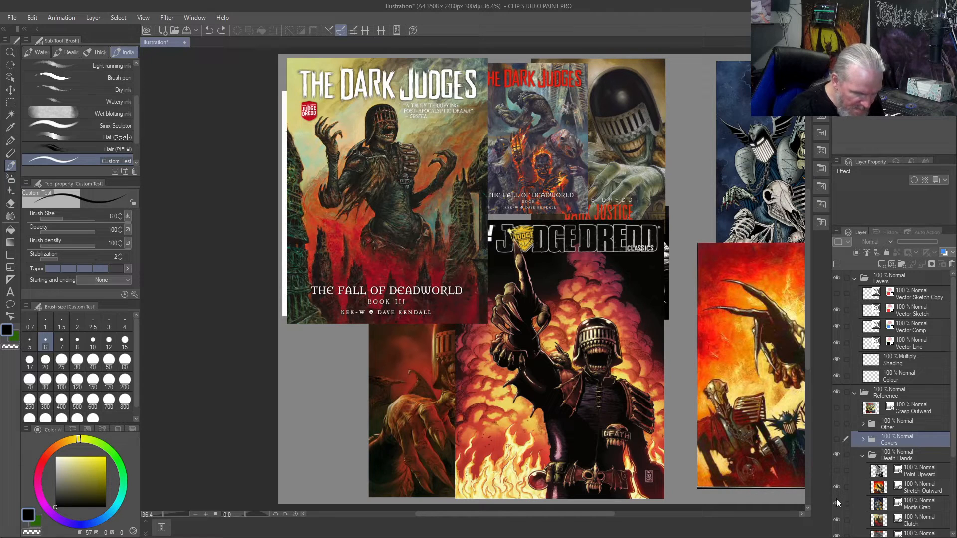
pyautogui.click(847, 503)
pyautogui.click(839, 501)
pyautogui.click(839, 502)
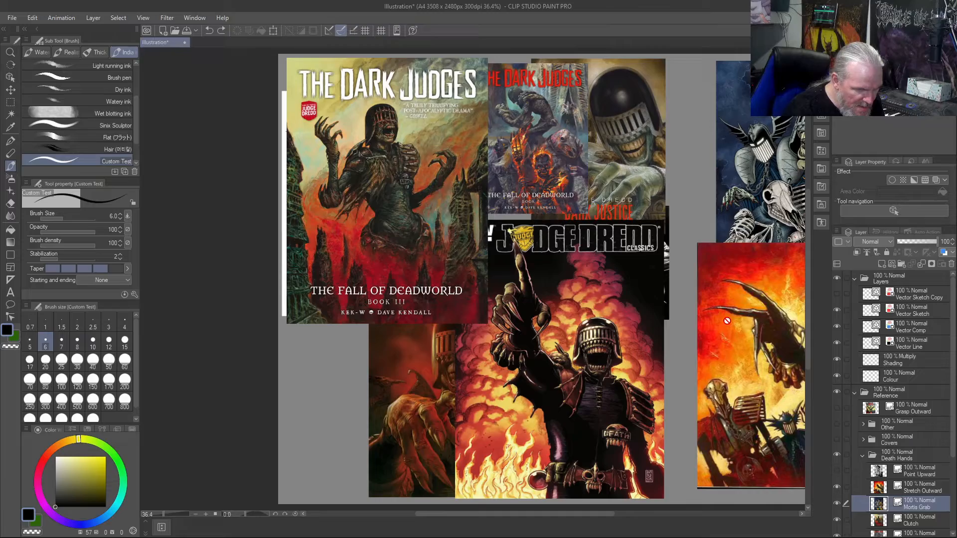
# - Hide the Stretch Outward artwork to uncover the rest of the Mortis Grab image, including its gripping hand
pyautogui.moveTo(762, 298); pyautogui.dragTo(582, 300)
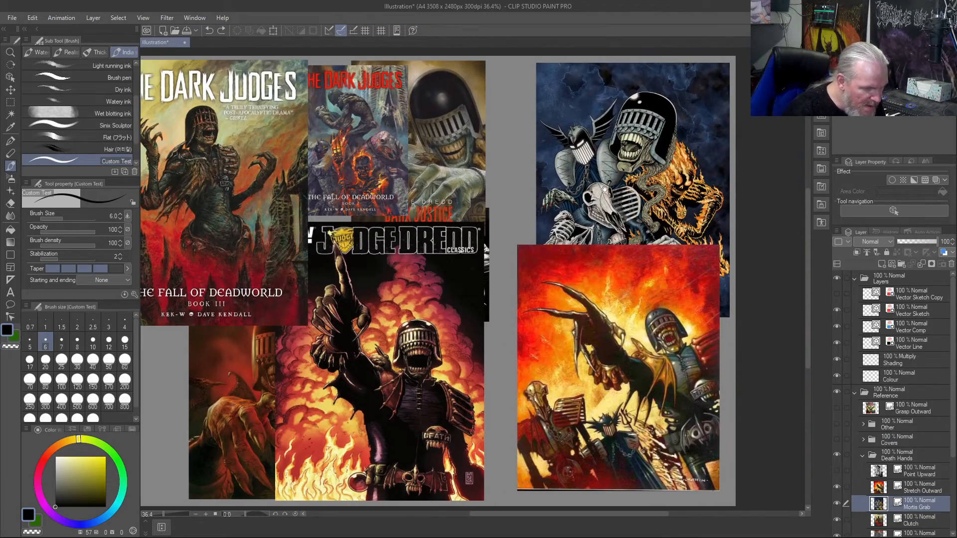
pyautogui.scroll(4, 605, 188)
pyautogui.scroll(-1, 605, 188)
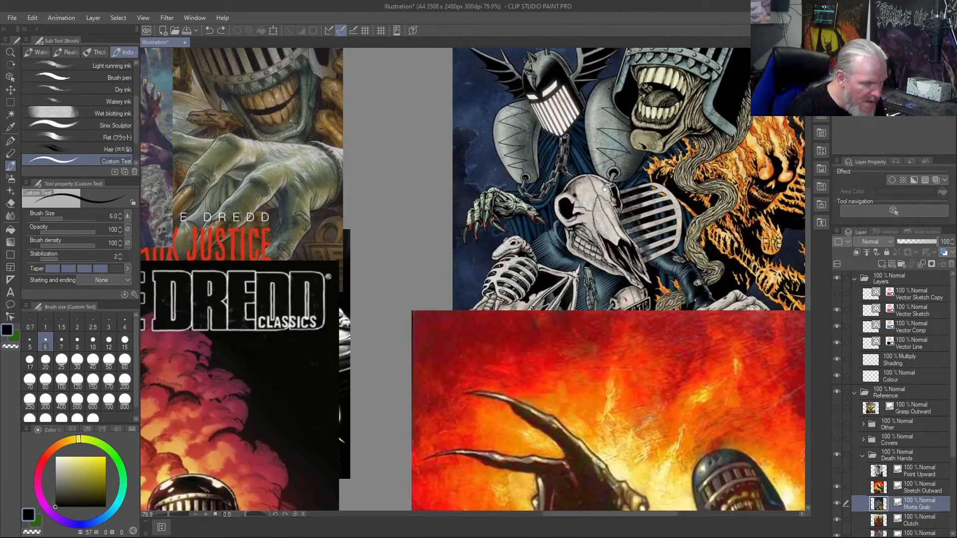
pyautogui.scroll(2, 604, 188)
pyautogui.moveTo(709, 233); pyautogui.dragTo(605, 169)
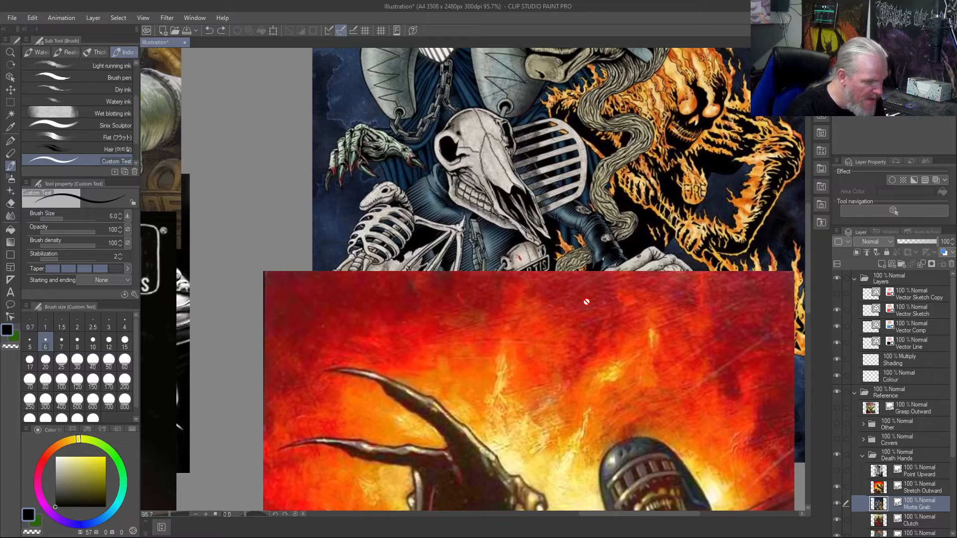
pyautogui.click(838, 488)
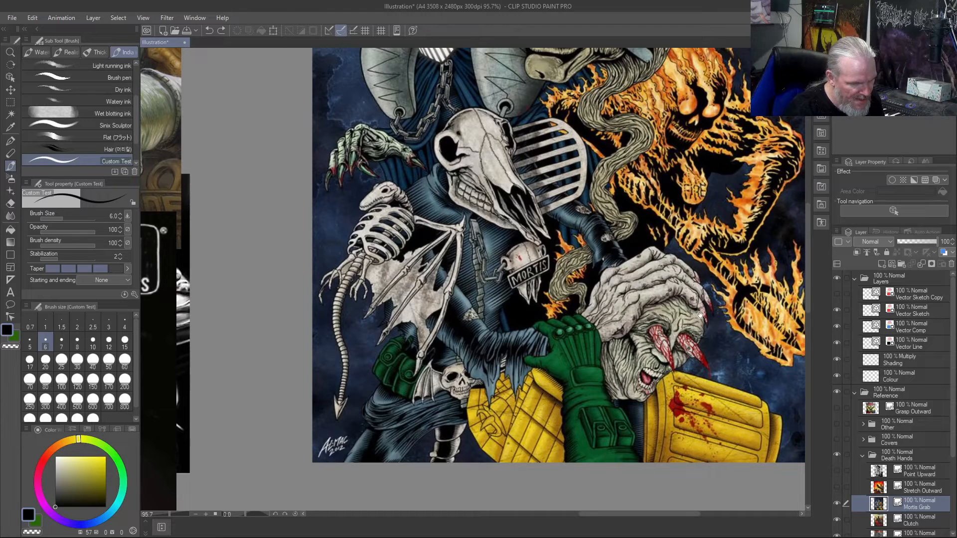
# - Study the Mortis Grab image's gripping hand and hide that artwork, with the Reach Forward layer selected
pyautogui.scroll(-1, 608, 322)
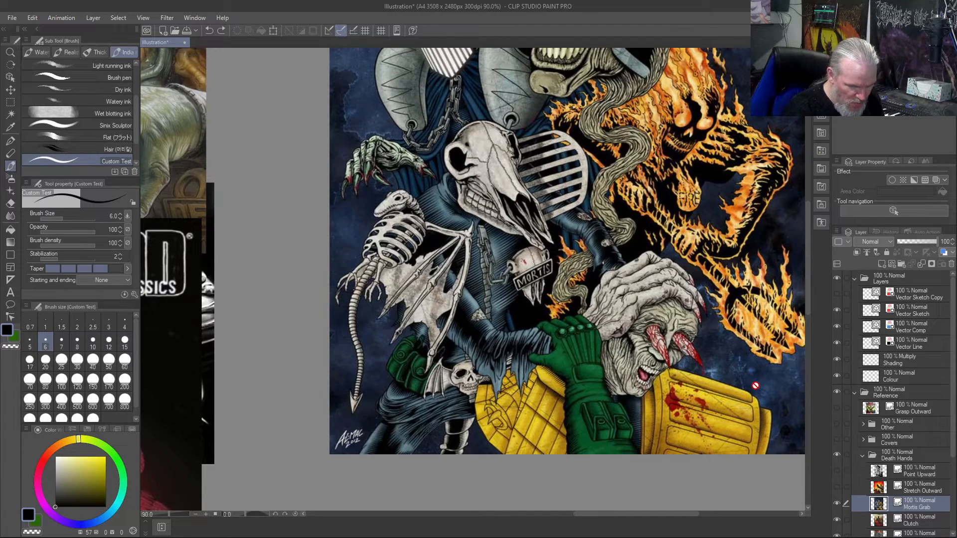
pyautogui.scroll(-3, 883, 489)
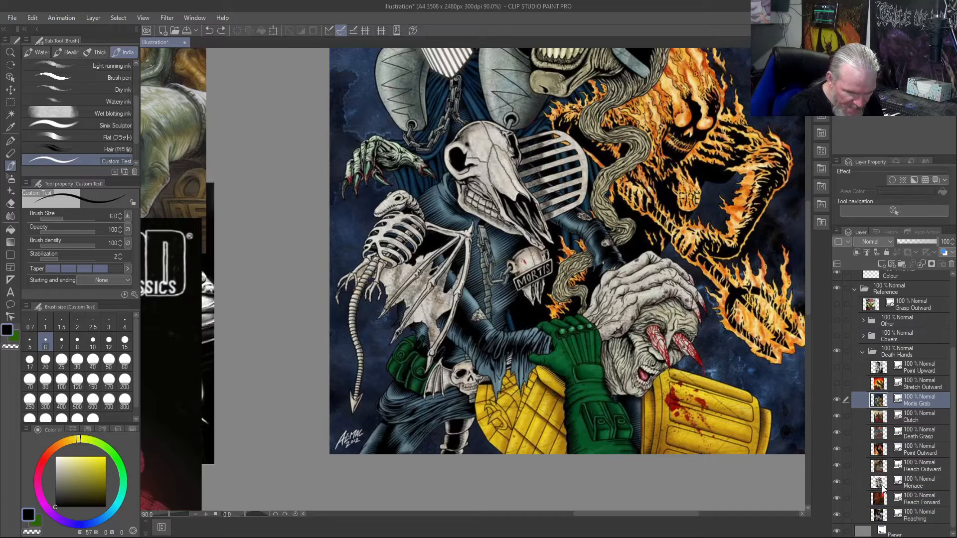
pyautogui.click(916, 468)
pyautogui.click(909, 481)
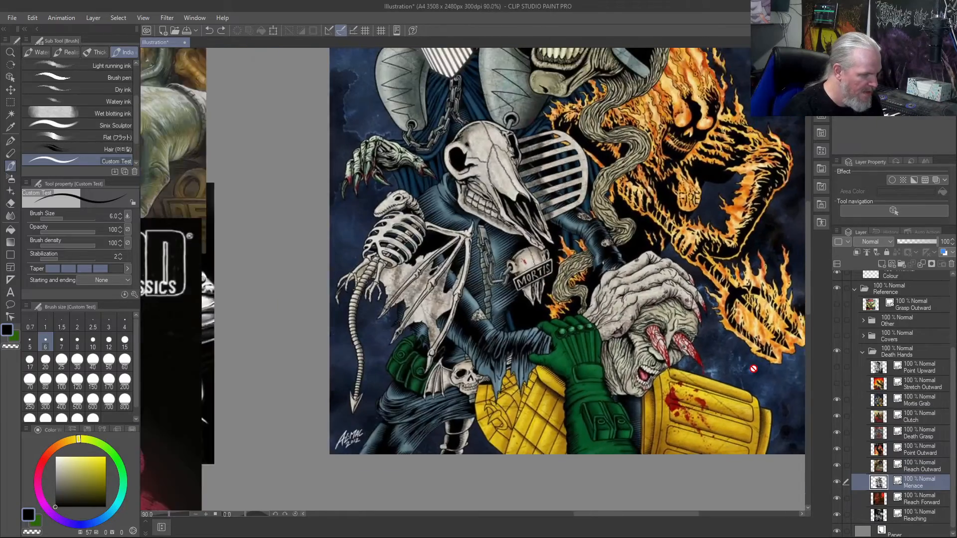
pyautogui.scroll(-4, 753, 369)
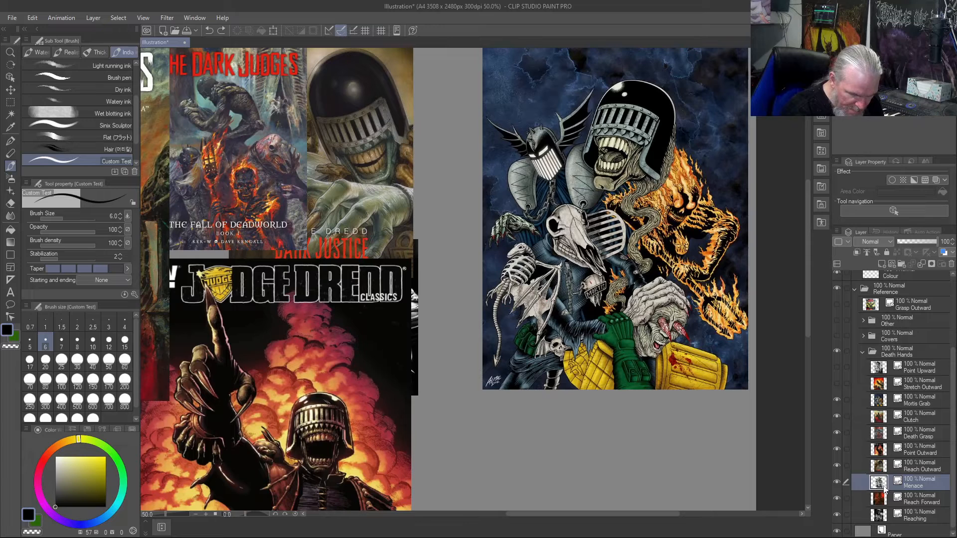
pyautogui.click(904, 505)
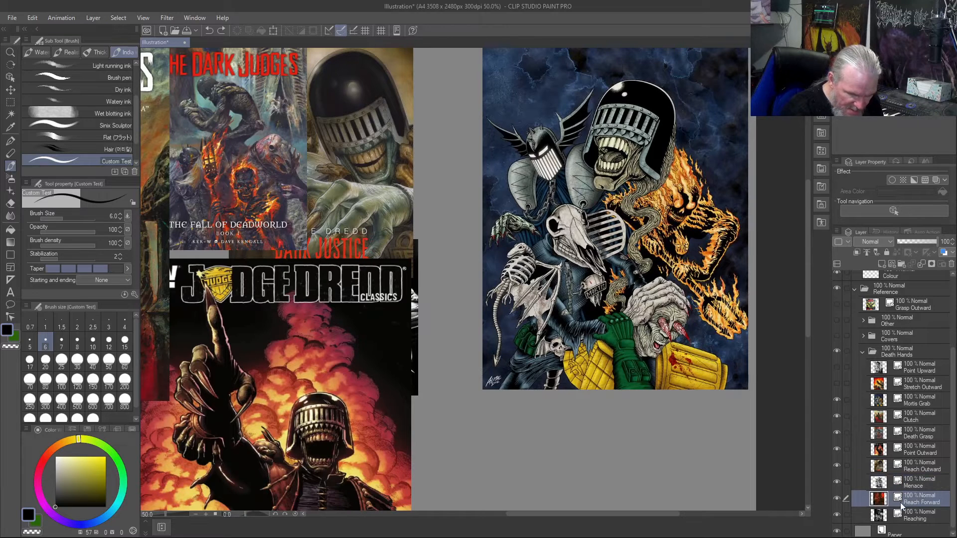
pyautogui.click(837, 402)
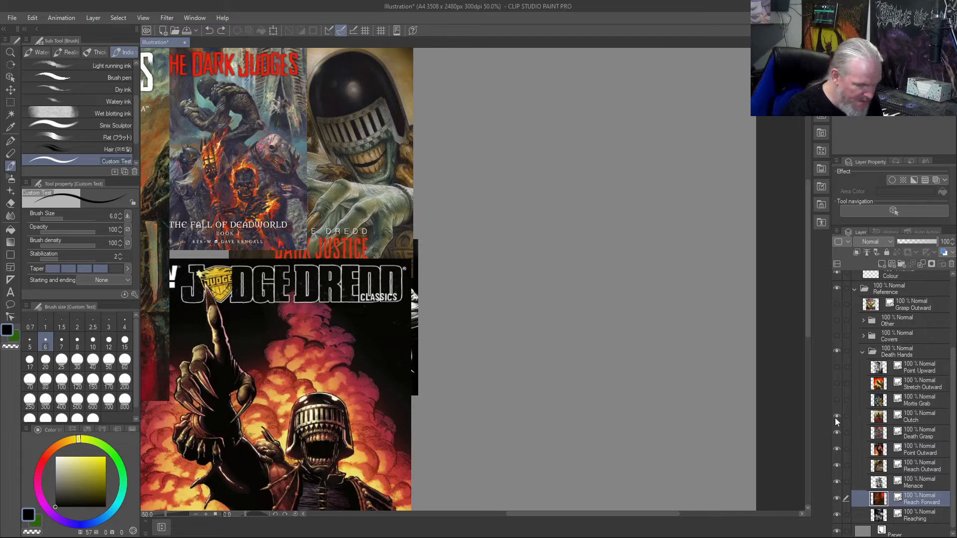
# - Hide the Clutch artwork and study the clawed hands in the black-and-white Menace group illustration up close
pyautogui.click(837, 417)
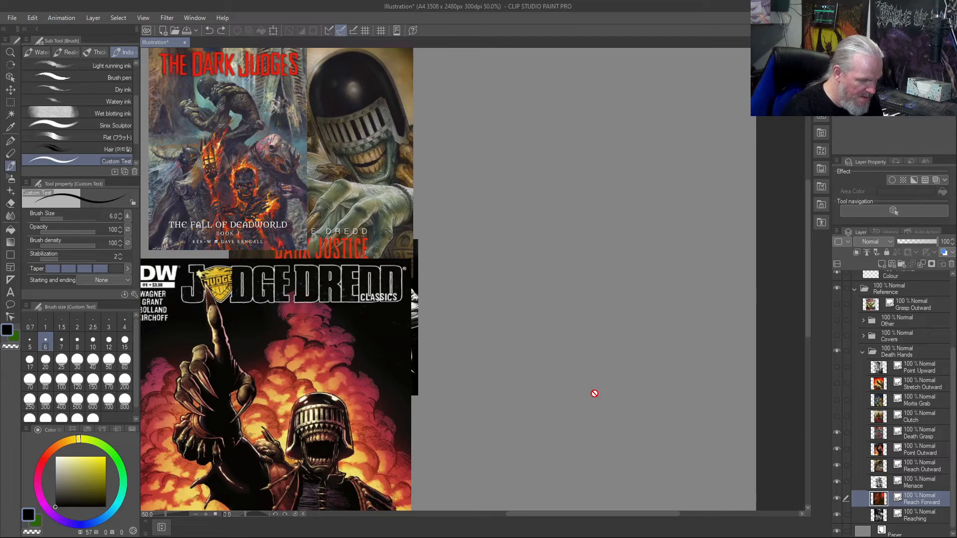
pyautogui.moveTo(542, 378); pyautogui.dragTo(869, 400)
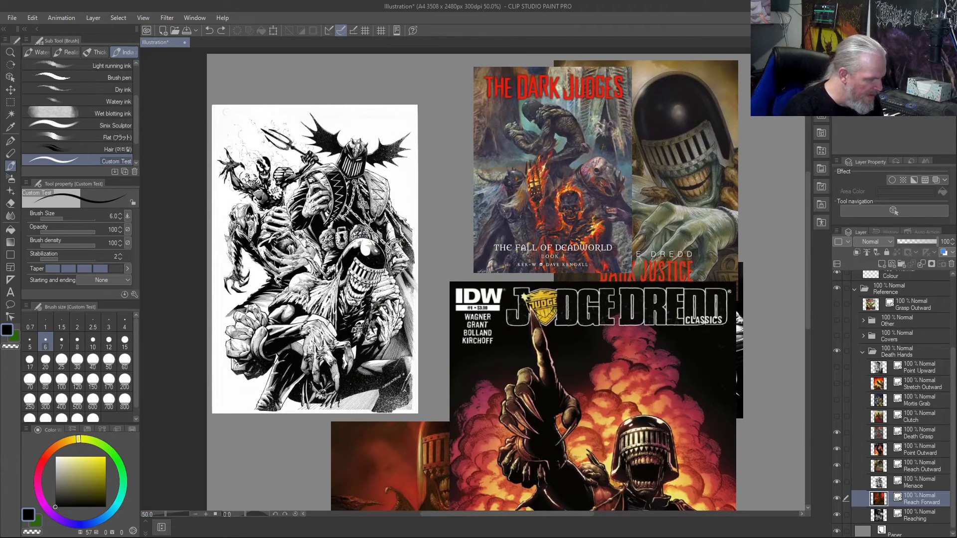
pyautogui.scroll(5, 366, 335)
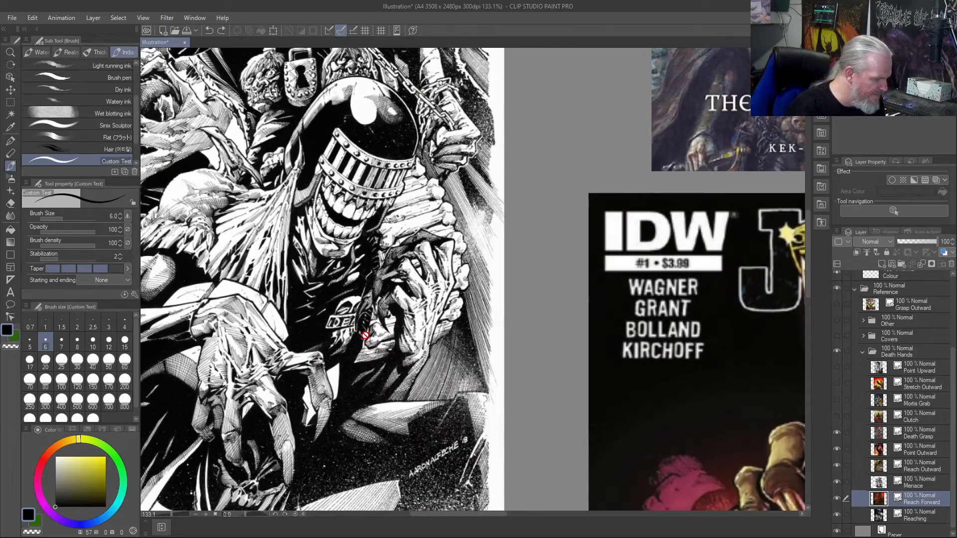
pyautogui.moveTo(310, 435); pyautogui.dragTo(449, 394)
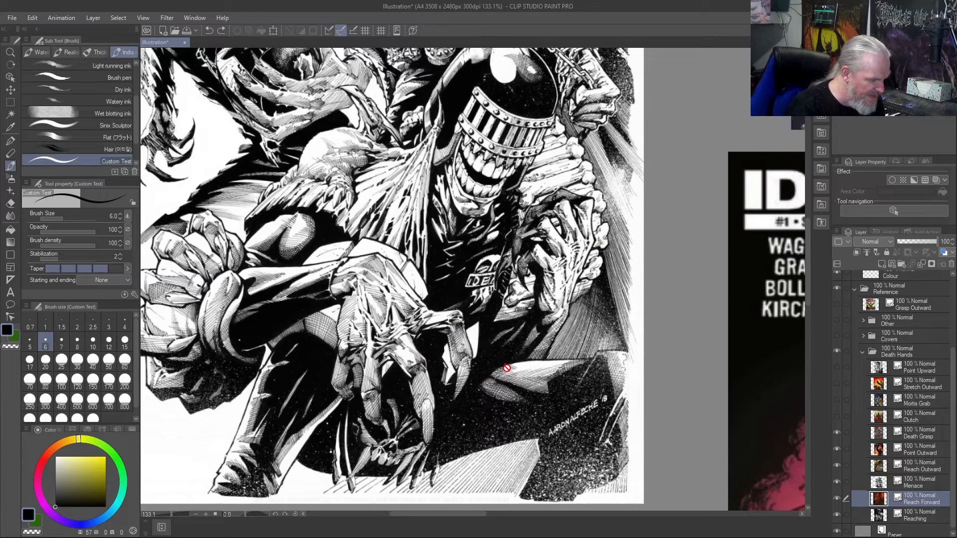
# - Hide the Death Grasp artwork and examine the full clawed hand on the Dark Justice cover
pyautogui.moveTo(618, 363); pyautogui.dragTo(370, 359)
pyautogui.moveTo(568, 319)
pyautogui.mouseDown()
pyautogui.moveTo(383, 383)
pyautogui.moveTo(348, 411)
pyautogui.mouseUp()
pyautogui.moveTo(563, 383)
pyautogui.mouseDown()
pyautogui.moveTo(283, 438)
pyautogui.moveTo(240, 479)
pyautogui.mouseUp()
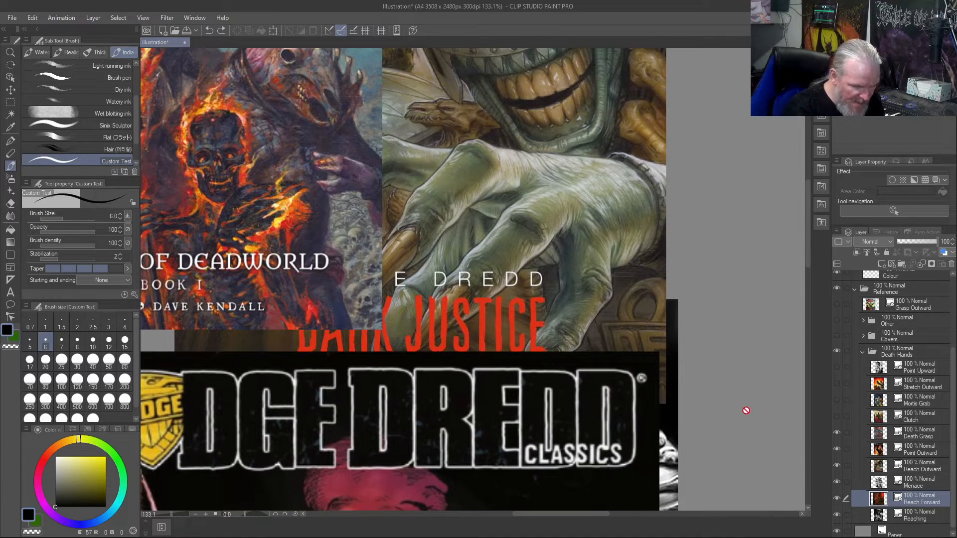
pyautogui.click(837, 432)
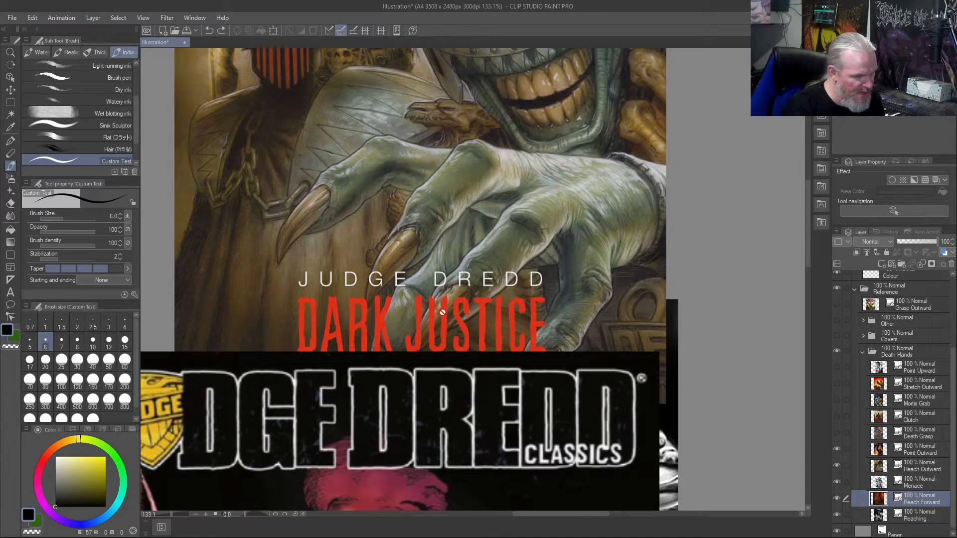
# - Hide the Point Outward artwork and examine the dangling claws in the black-and-white Reaching artwork beneath it
pyautogui.click(835, 451)
pyautogui.click(835, 451)
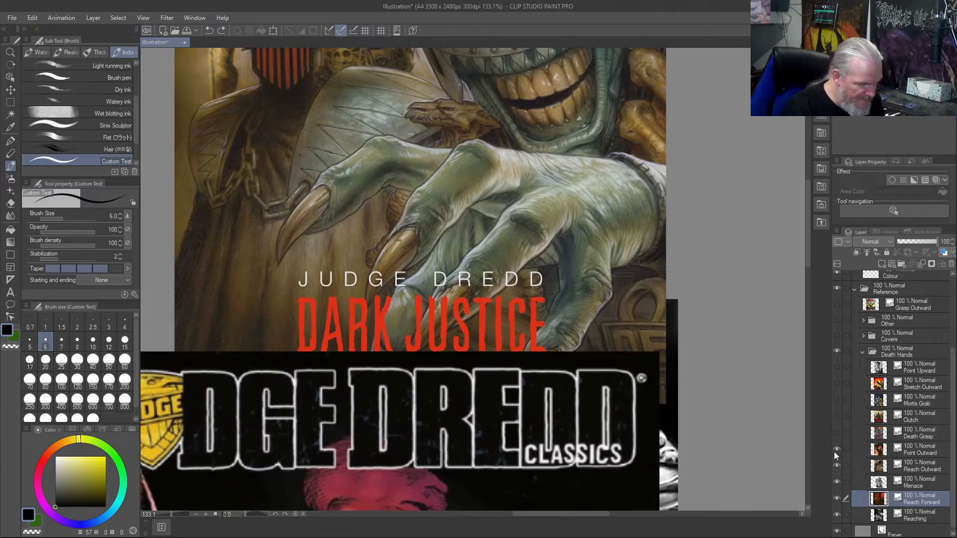
pyautogui.click(836, 450)
pyautogui.moveTo(743, 448); pyautogui.dragTo(704, 225)
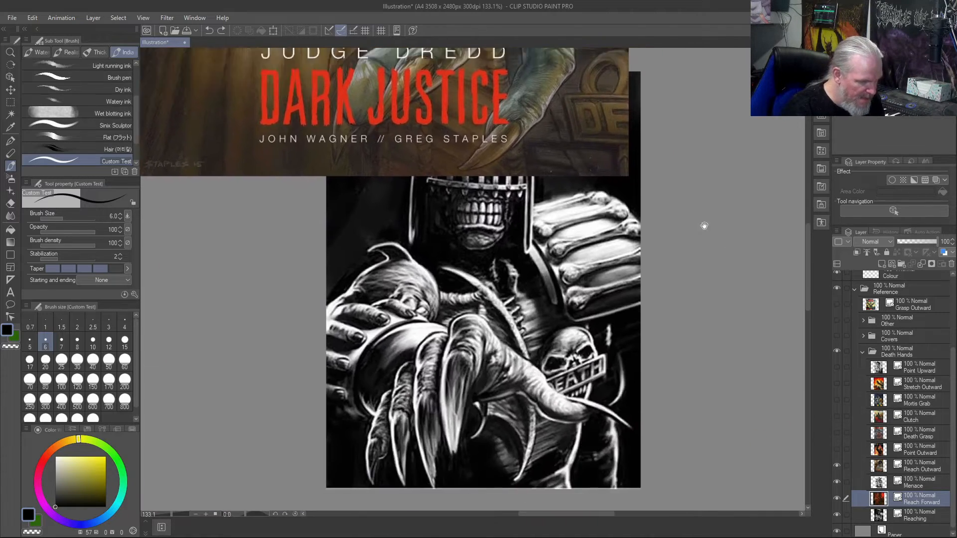
pyautogui.moveTo(699, 357); pyautogui.dragTo(742, 324)
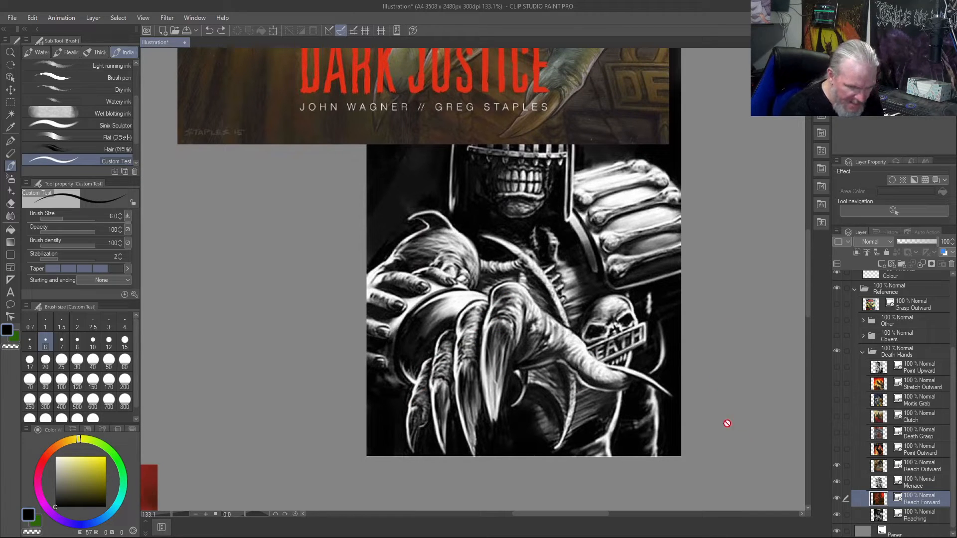
# - Hide the Reach Outward artwork and compare the Menace, Reach Forward and Reaching references side by side
pyautogui.click(836, 467)
pyautogui.scroll(-2, 752, 344)
pyautogui.scroll(-2, 753, 345)
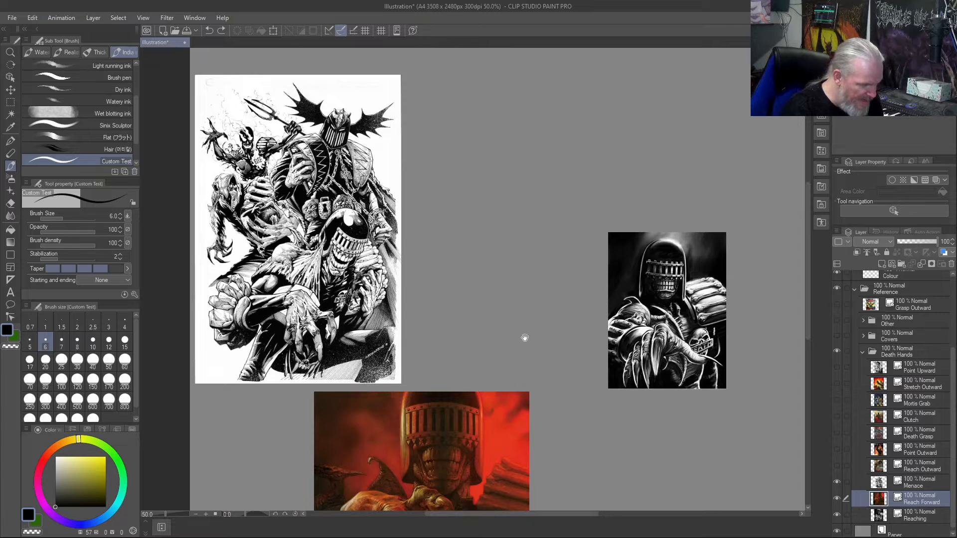
pyautogui.scroll(-2, 524, 337)
pyautogui.scroll(2, 524, 338)
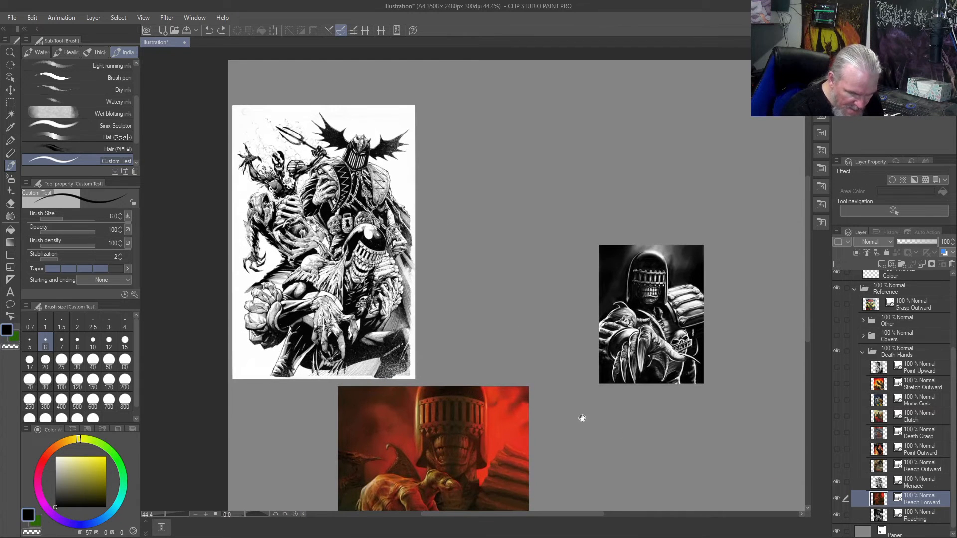
# - Show the Reach Outward, Point Outward, Death Grasp, Clutch, Mortis Grab, Stretch Outward and Point Upward layers again
pyautogui.click(838, 465)
pyautogui.click(837, 450)
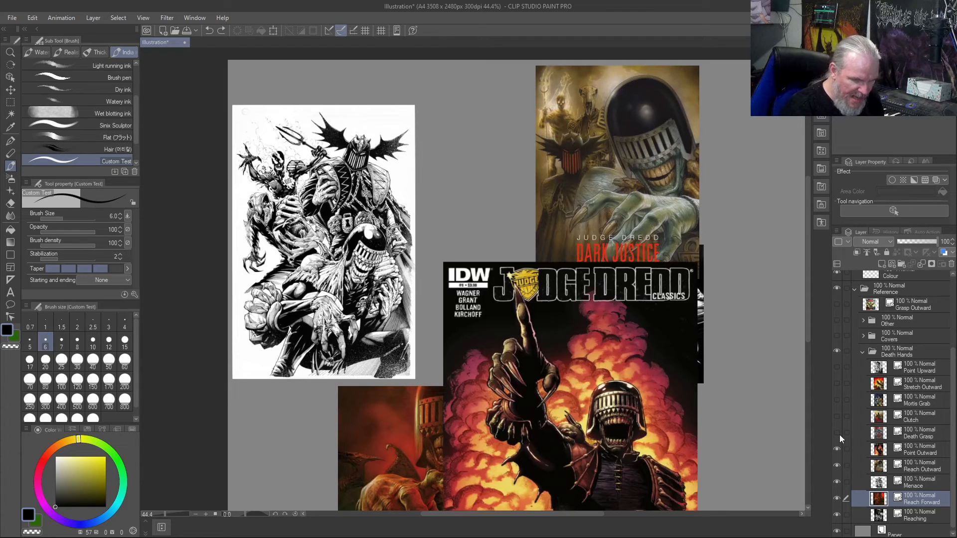
pyautogui.click(838, 433)
pyautogui.click(836, 417)
pyautogui.click(837, 400)
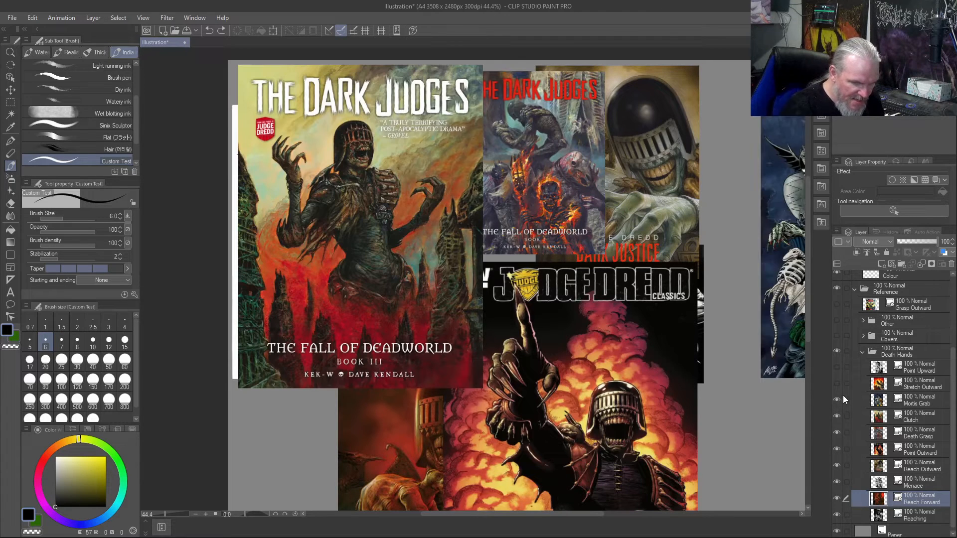
pyautogui.click(837, 383)
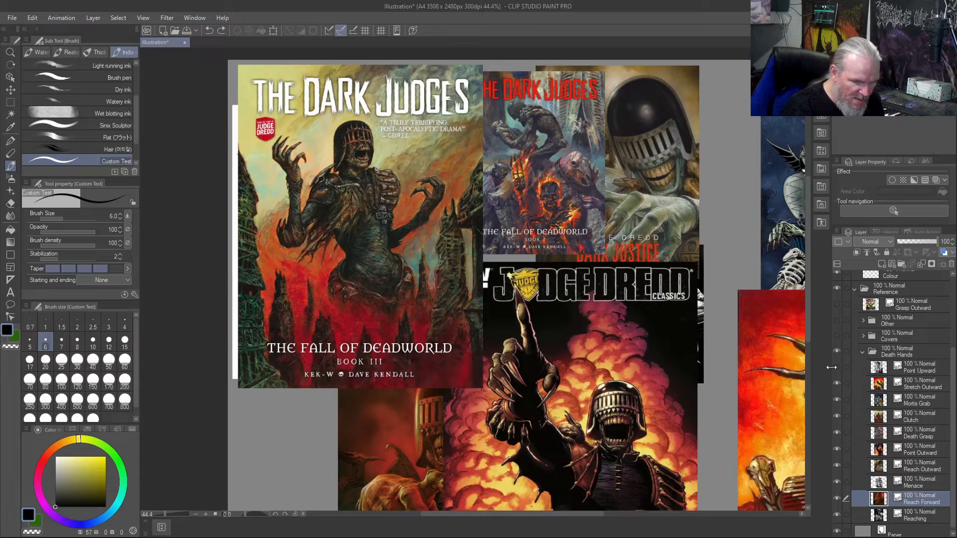
pyautogui.click(837, 368)
pyautogui.moveTo(721, 396); pyautogui.dragTo(451, 394)
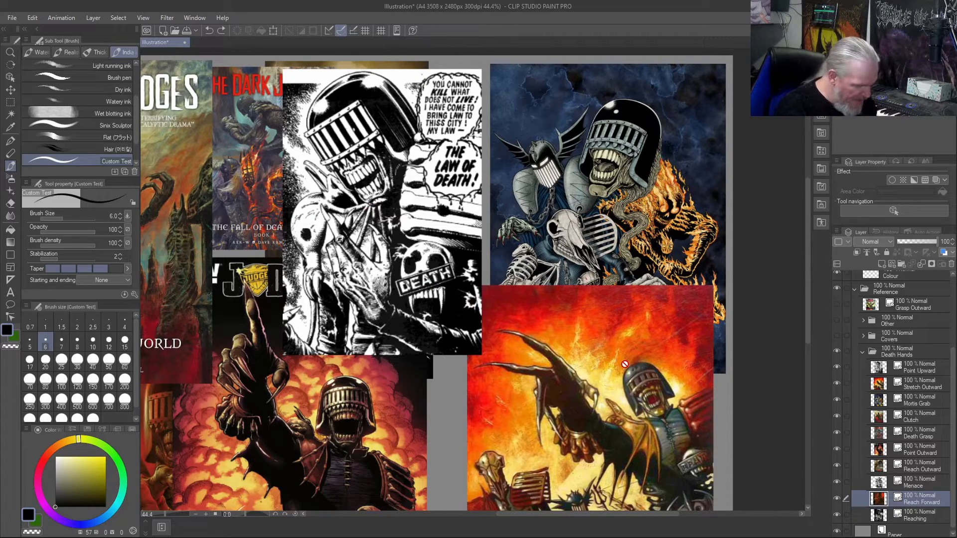
# - With the Move layer tool active, select the Point Outward layer and briefly toggle its visibility to identify its artwork
pyautogui.press('y')
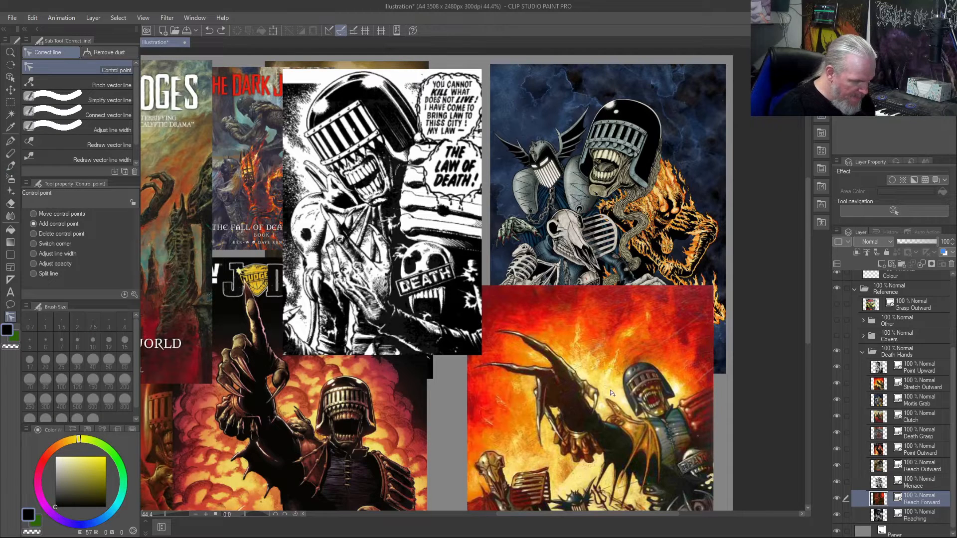
pyautogui.press('k')
pyautogui.moveTo(602, 394); pyautogui.dragTo(648, 403)
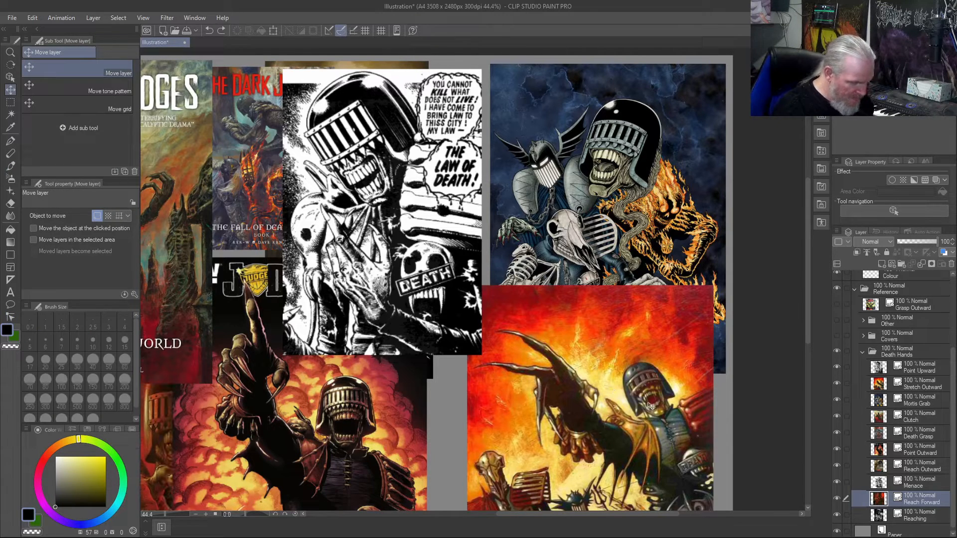
pyautogui.click(903, 449)
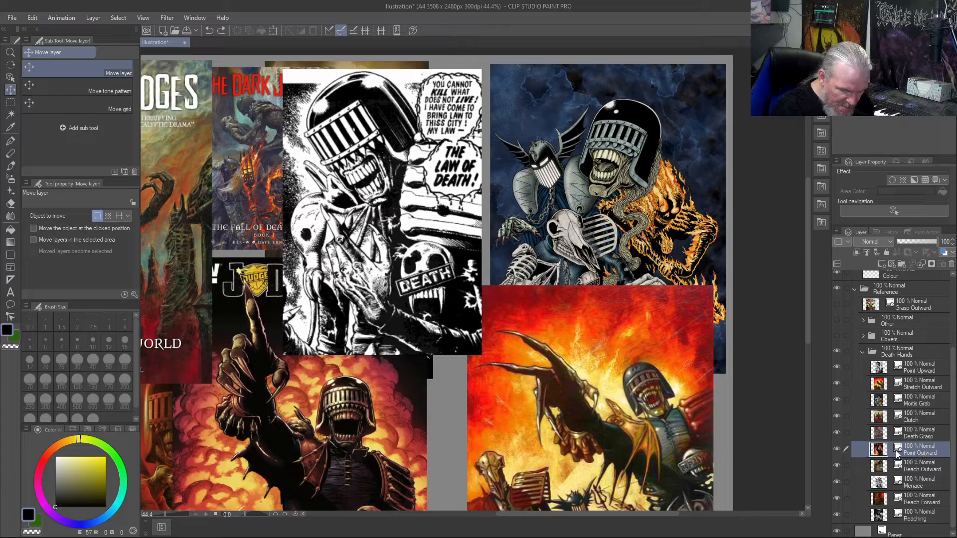
pyautogui.click(835, 449)
pyautogui.click(835, 449)
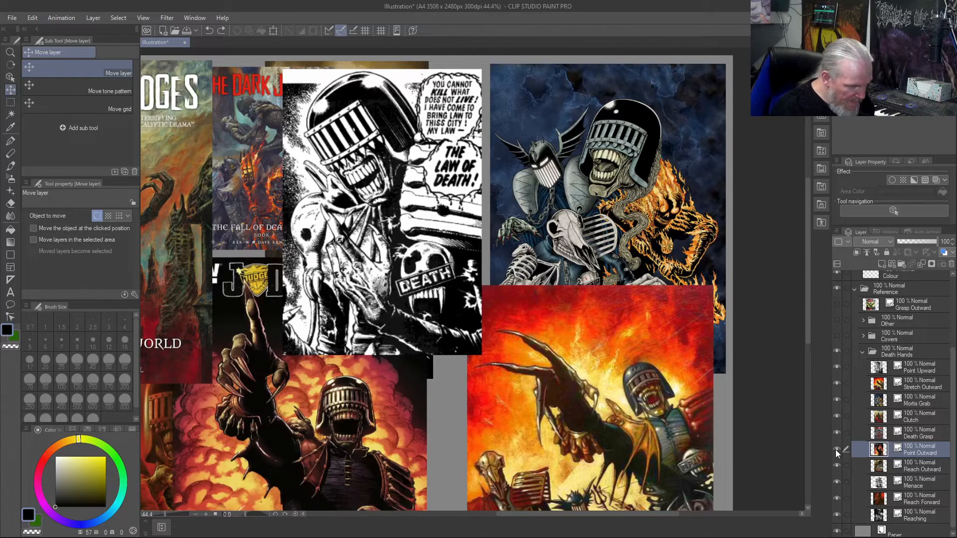
# - Select the Stretch Outward layer, briefly switching its visibility off and on to identify its artwork
pyautogui.click(920, 391)
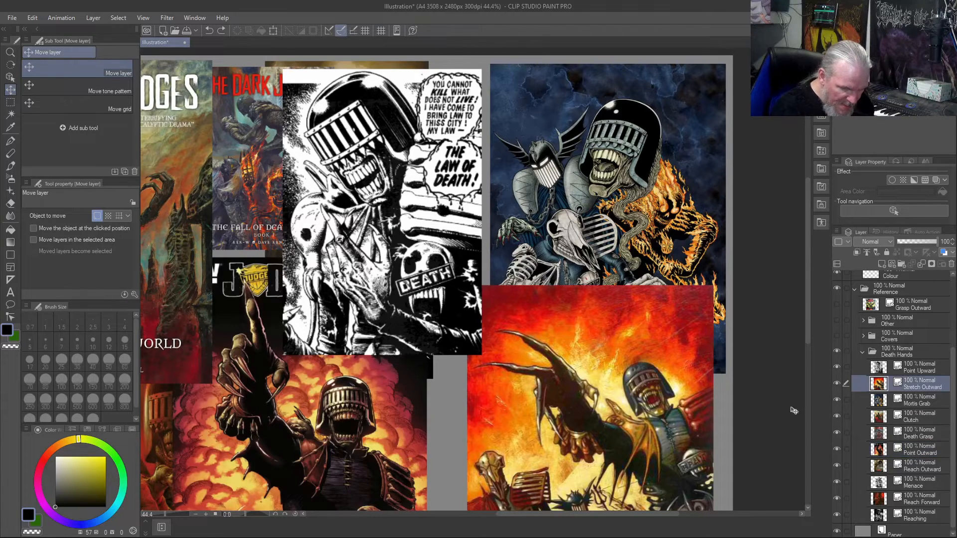
pyautogui.click(838, 383)
pyautogui.click(838, 384)
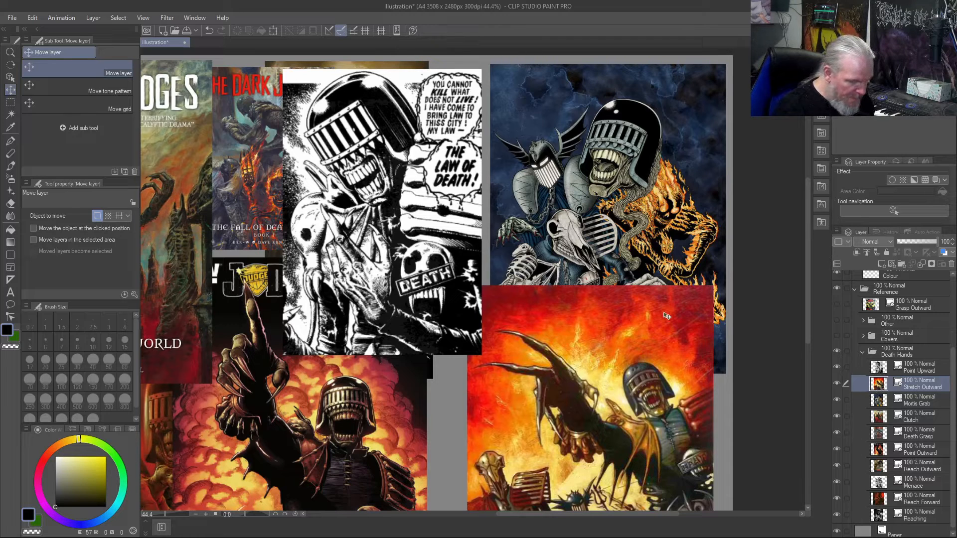
pyautogui.hotkey('ctrl', 't')
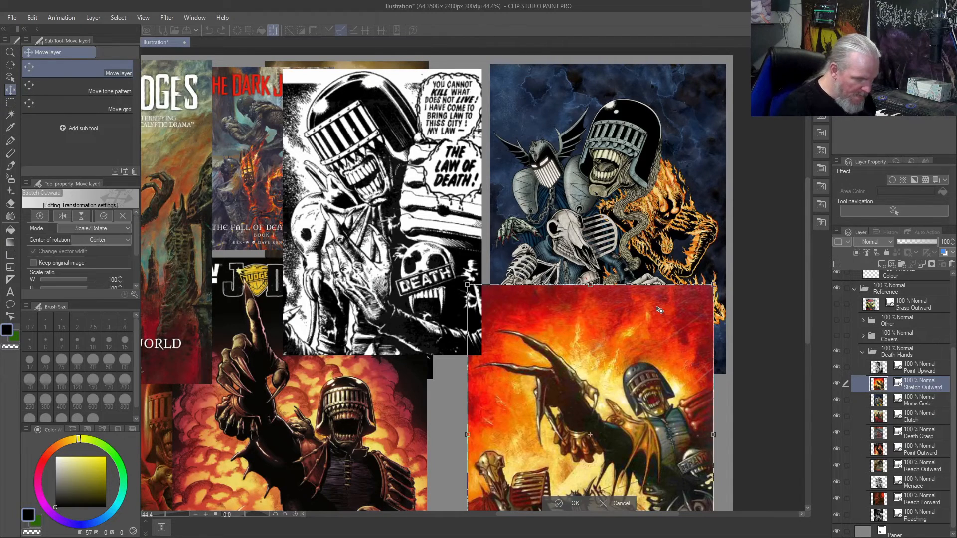
pyautogui.moveTo(467, 284); pyautogui.dragTo(406, 189)
pyautogui.hotkey('ctrl', 'z')
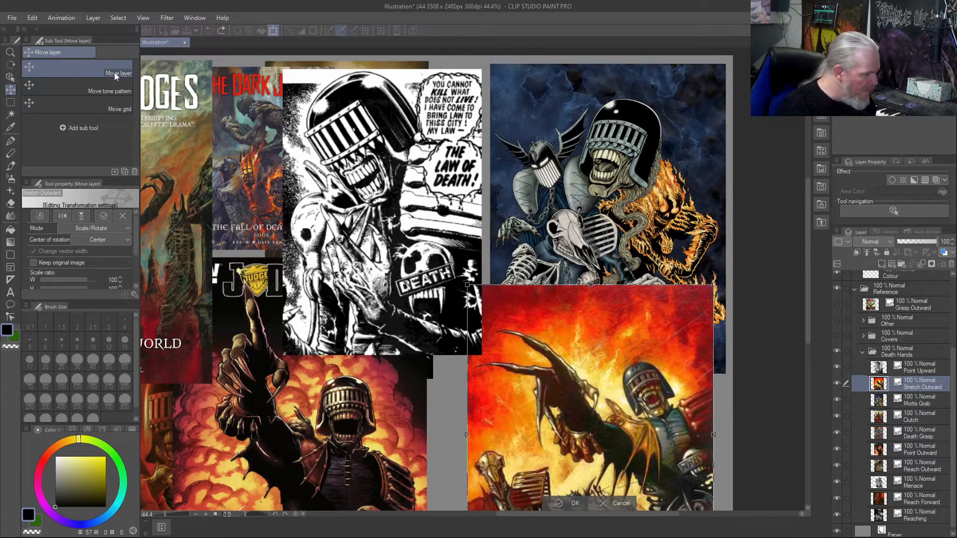
pyautogui.click(17, 78)
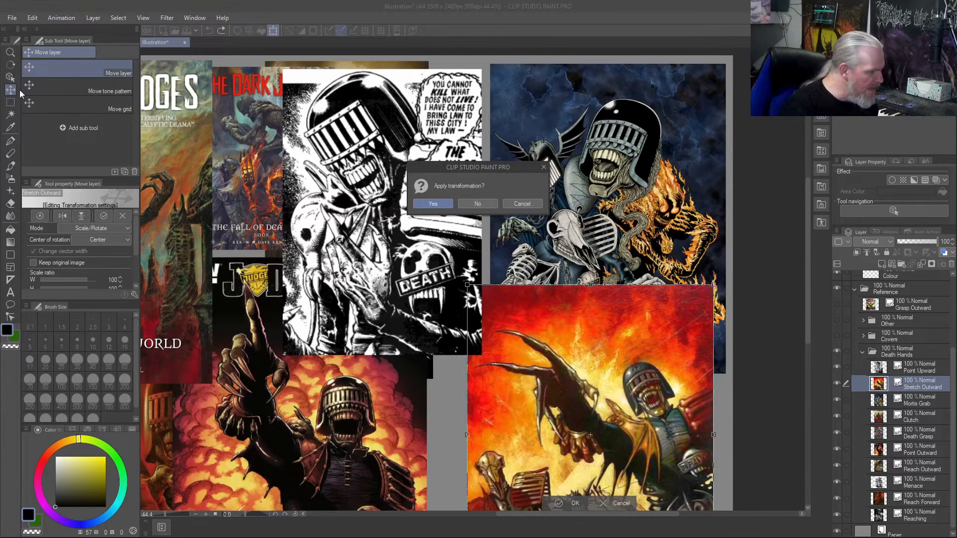
pyautogui.click(521, 204)
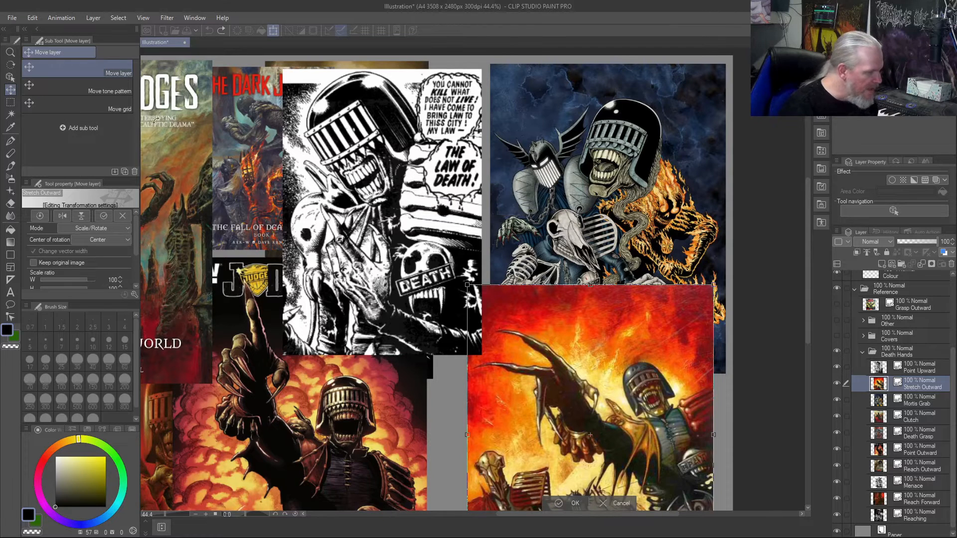
pyautogui.click(14, 84)
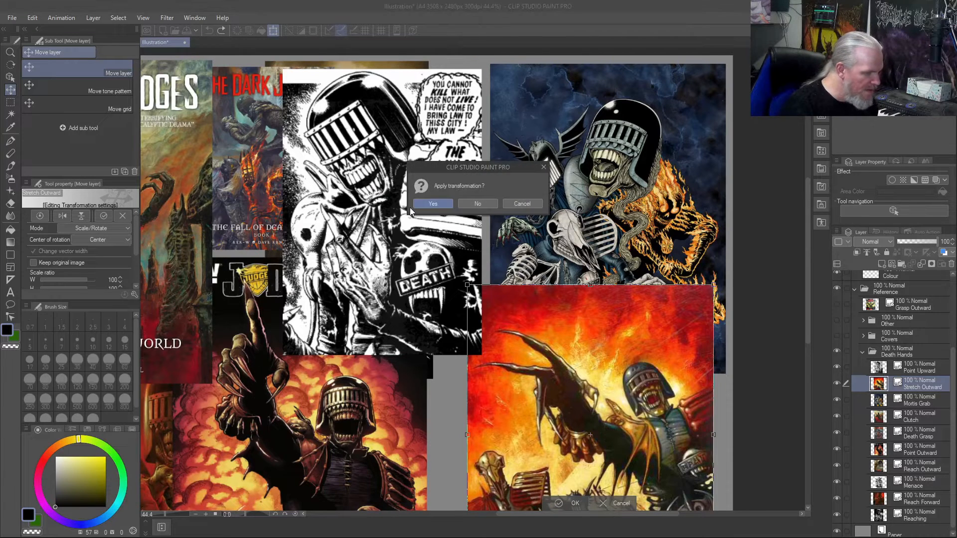
pyautogui.click(444, 204)
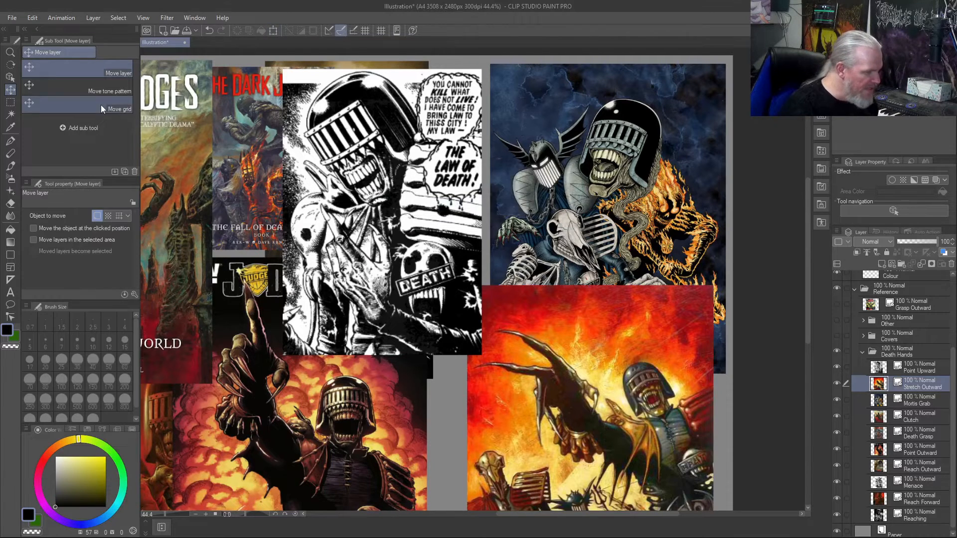
# - Enlarge the Stretch Outward artwork with the Object tool to a scale ratio of about 379 and hide the Point Upward artwork covering it
pyautogui.click(10, 78)
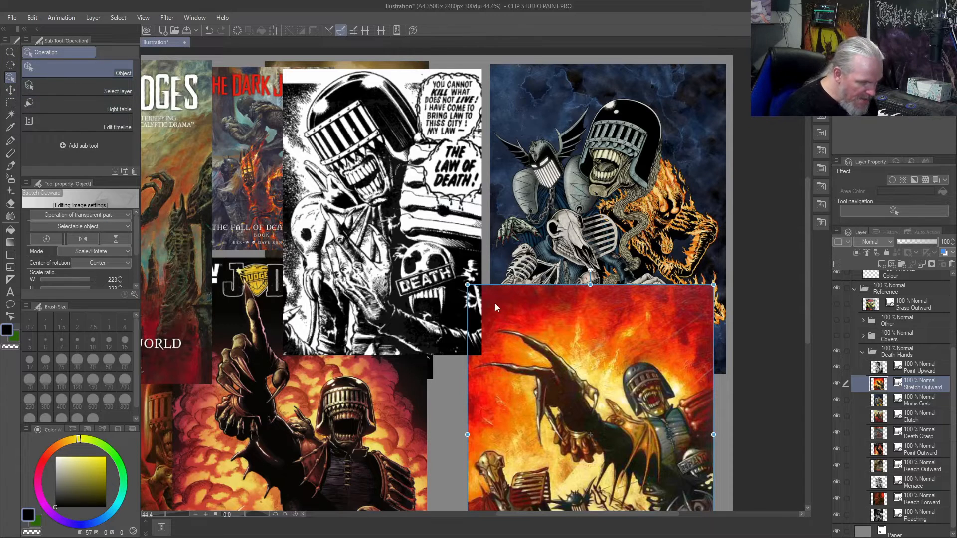
pyautogui.moveTo(467, 285); pyautogui.dragTo(248, 74)
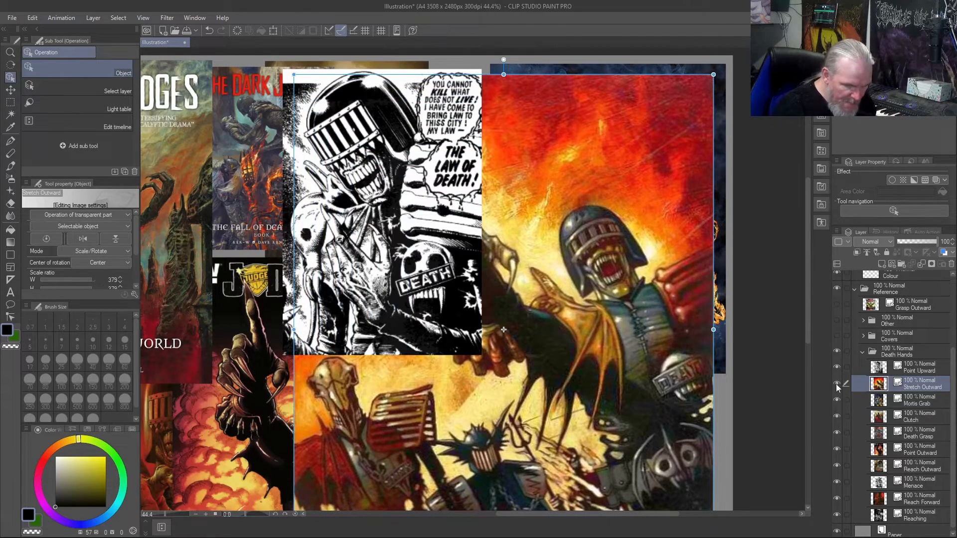
pyautogui.click(837, 368)
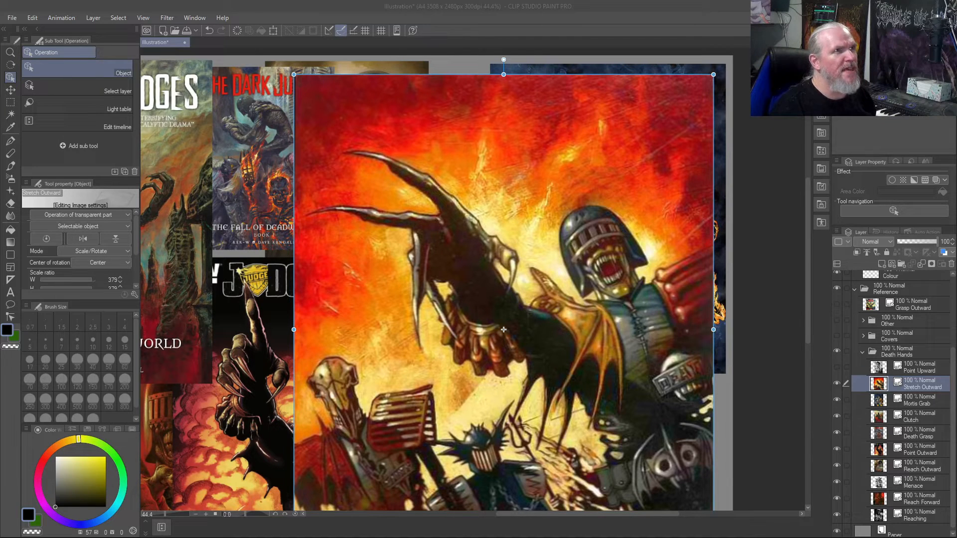
# - Switch to File Explorer, open makiref2.jpg from the maki_oze folder as a separate canvas, and close that canvas
pyautogui.moveTo(598, 0); pyautogui.dragTo(426, 76)
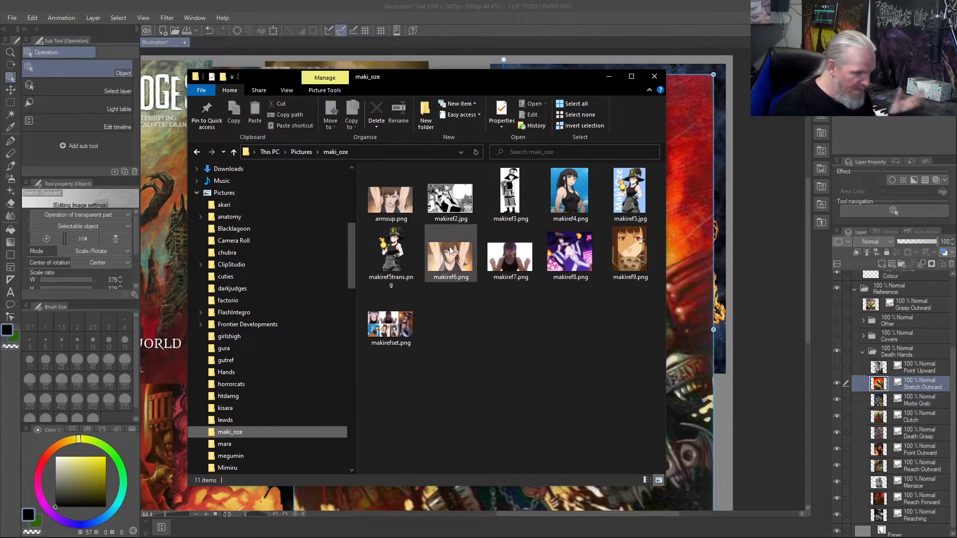
pyautogui.click(451, 198)
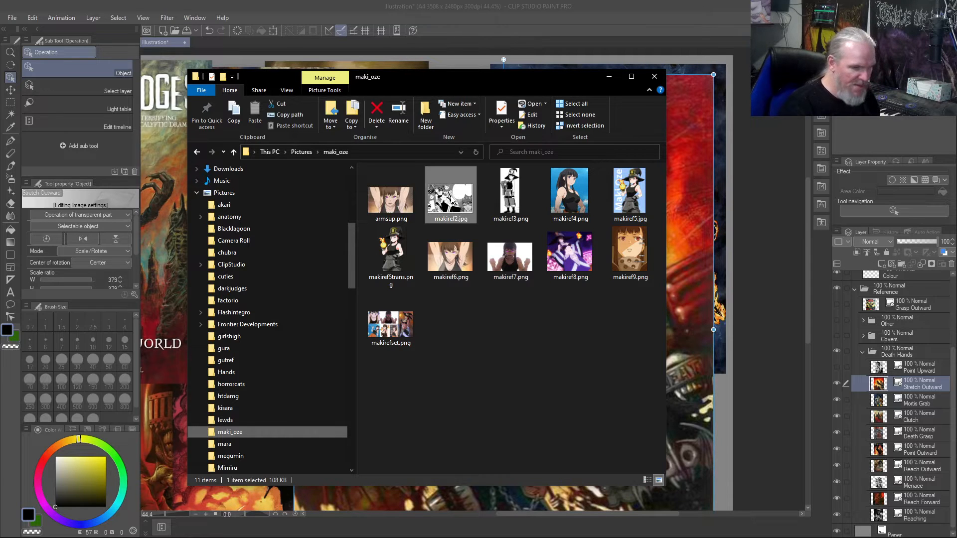
pyautogui.moveTo(451, 197); pyautogui.dragTo(638, 46)
pyautogui.moveTo(425, 79); pyautogui.dragTo(487, 86)
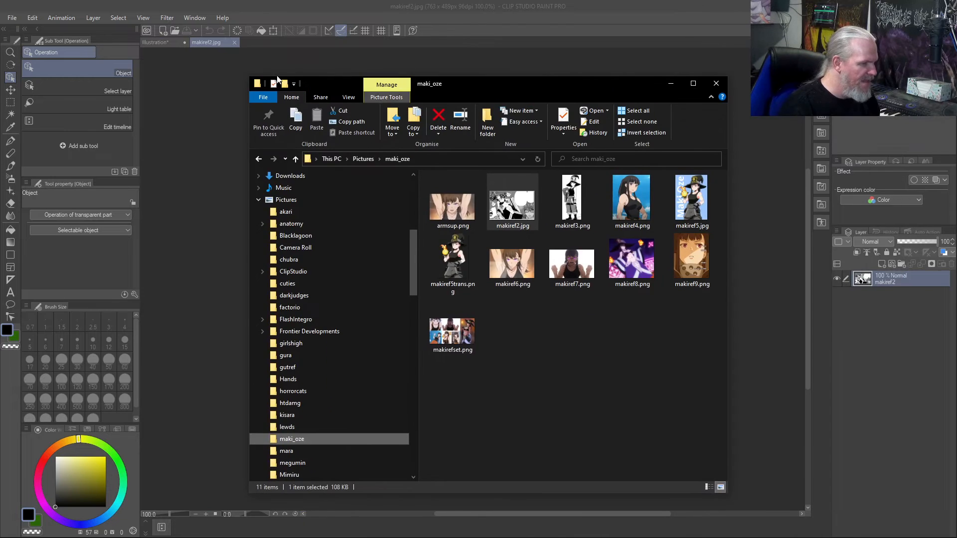
pyautogui.click(235, 43)
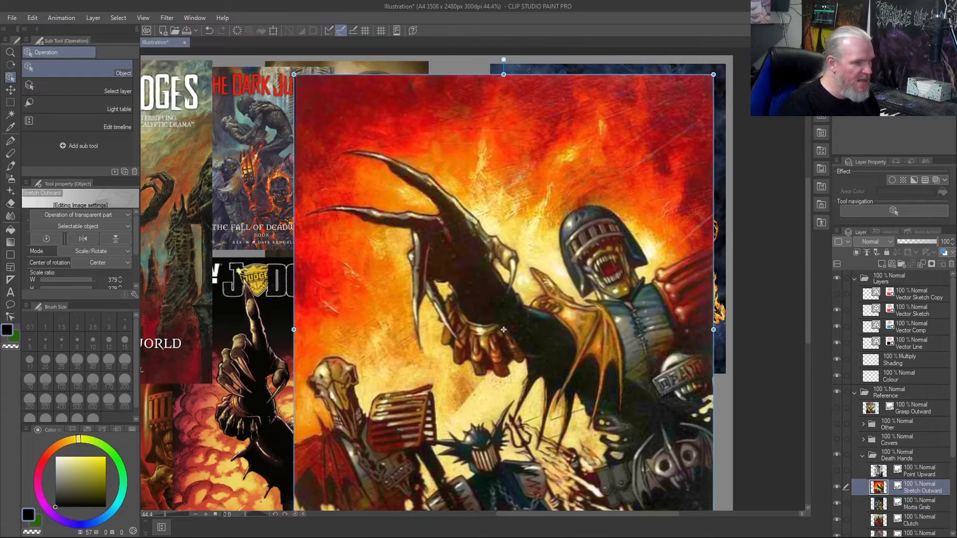
pyautogui.click(928, 74)
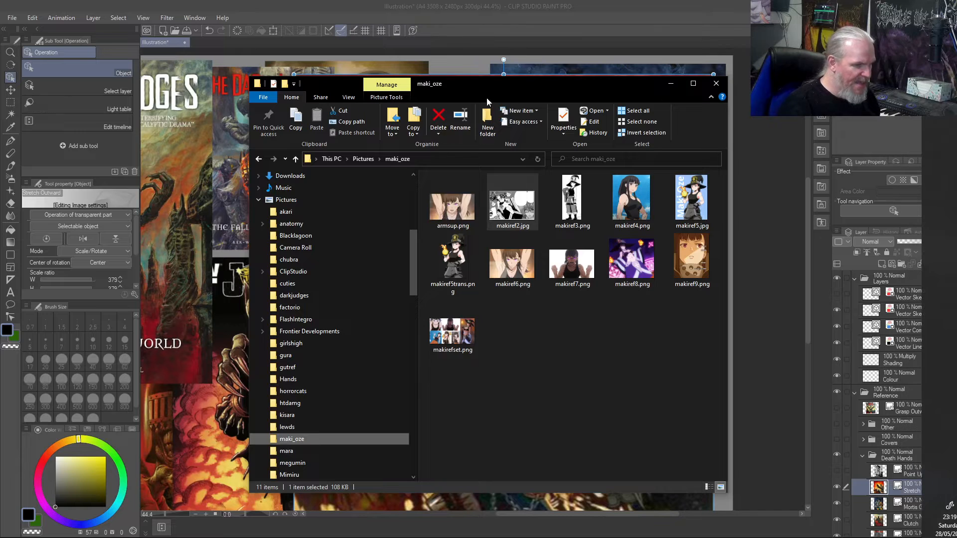
# - Import makiref2.jpg from File Explorer as a layer in the visible Other folder and enlarge it to a scale ratio of about 284
pyautogui.moveTo(492, 84); pyautogui.dragTo(234, 44)
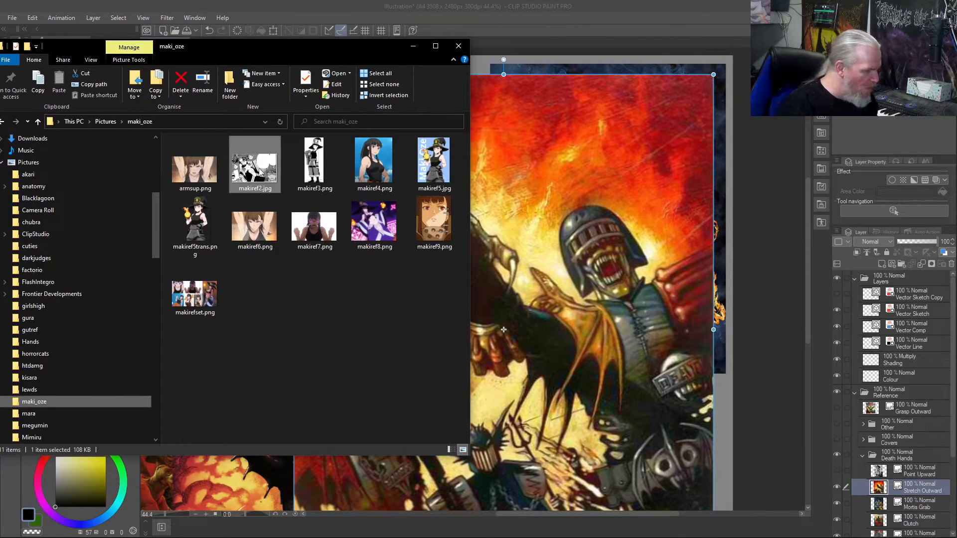
pyautogui.moveTo(260, 171); pyautogui.dragTo(490, 321)
pyautogui.moveTo(640, 383); pyautogui.dragTo(911, 425)
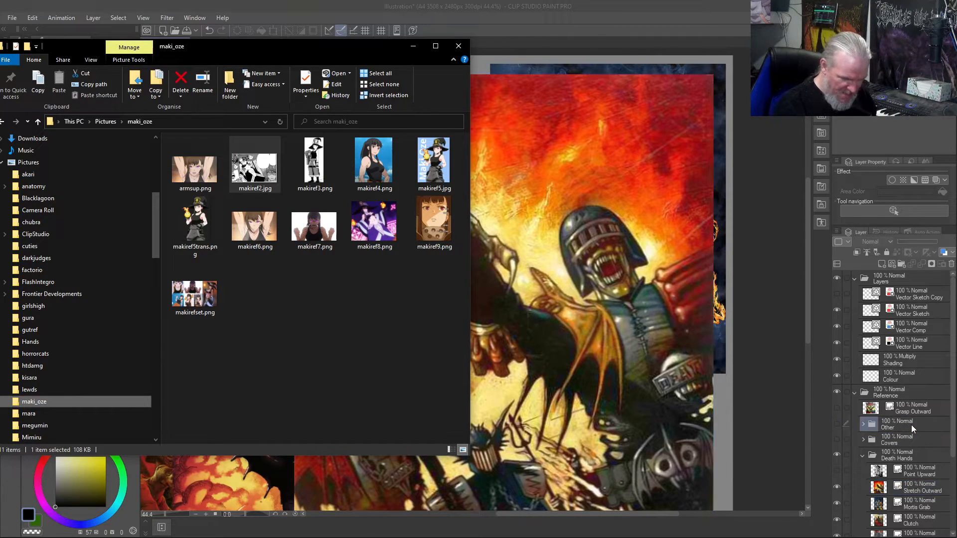
pyautogui.click(862, 424)
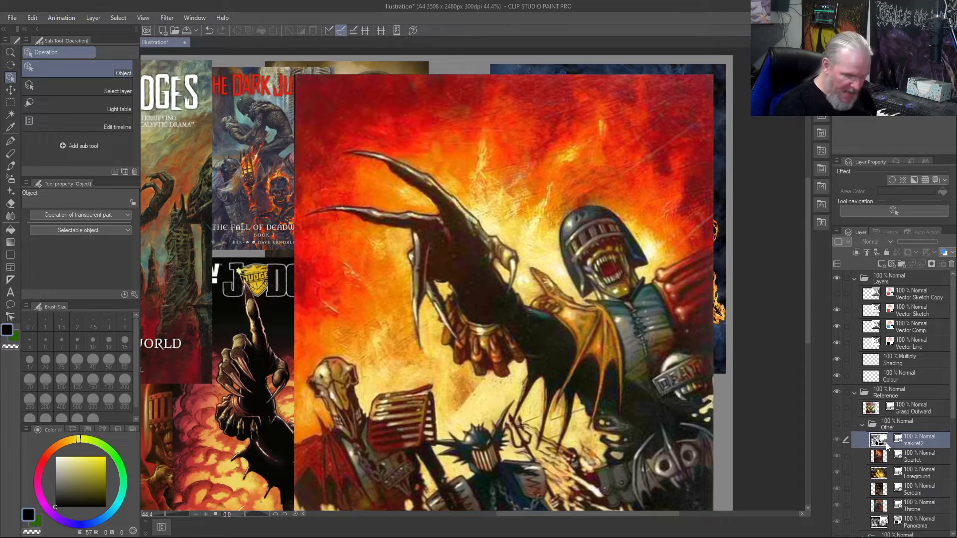
pyautogui.click(839, 424)
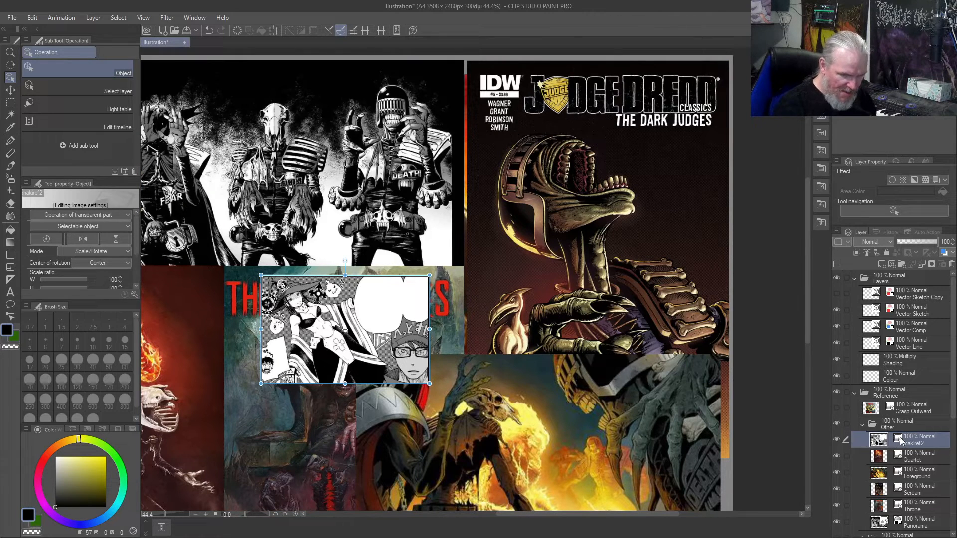
pyautogui.moveTo(428, 276); pyautogui.dragTo(727, 231)
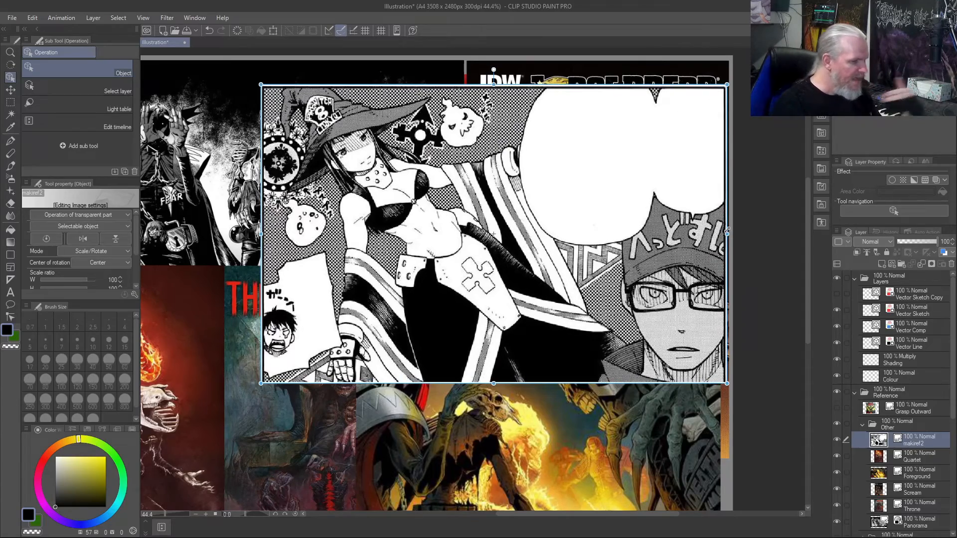
pyautogui.moveTo(727, 231)
pyautogui.mouseDown()
pyautogui.moveTo(533, 296)
pyautogui.moveTo(516, 449)
pyautogui.moveTo(538, 297)
pyautogui.moveTo(651, 231)
pyautogui.moveTo(727, 235)
pyautogui.moveTo(742, 224)
pyautogui.mouseUp()
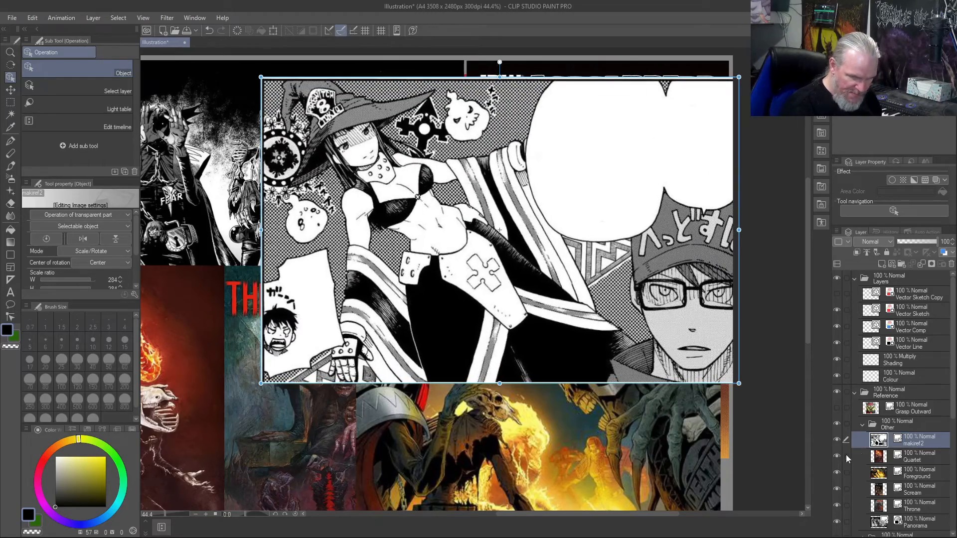
# - Delete the makiref2 layer, then hide and collapse the Other folder
pyautogui.click(951, 265)
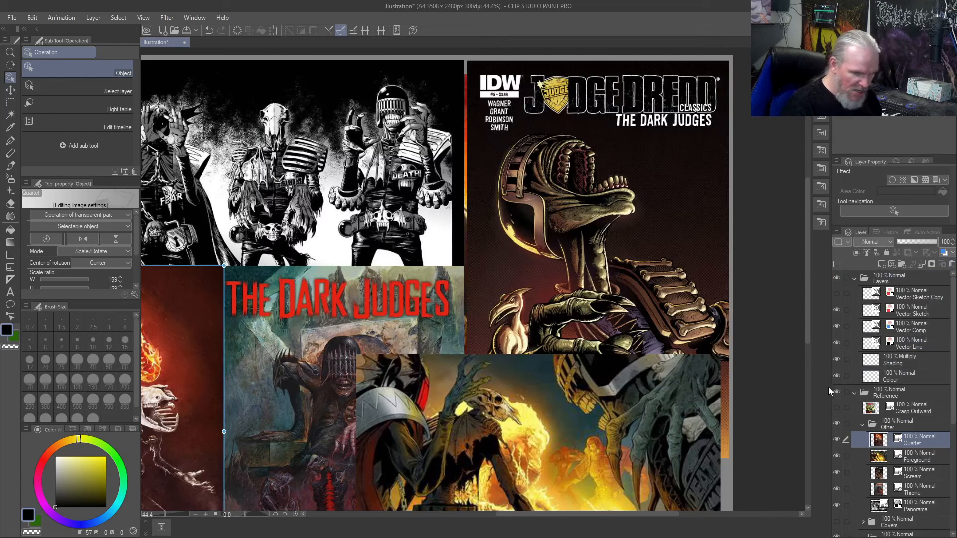
pyautogui.click(839, 425)
pyautogui.click(861, 424)
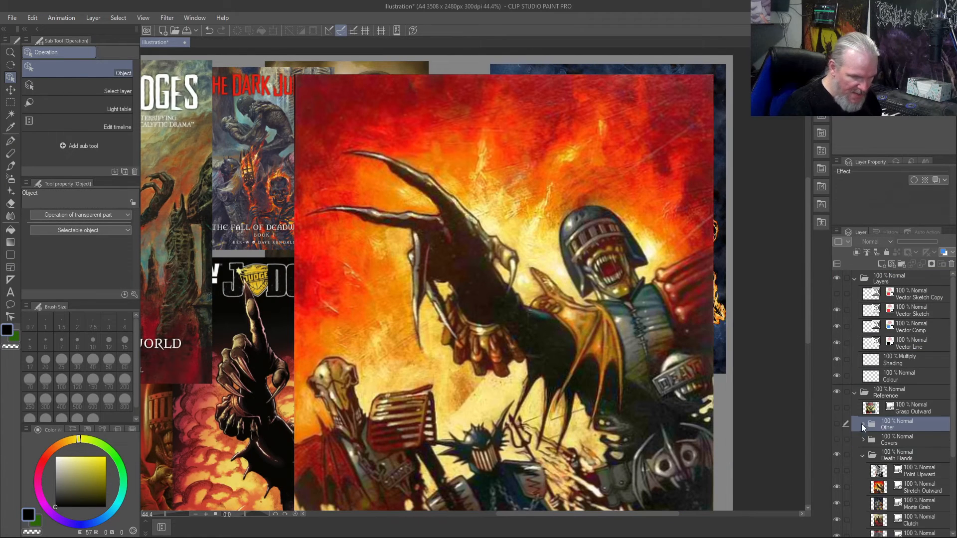
# - Move the Stretch Outward artwork into the canvas's upper-right corner and place its layer above Grasp Outward in the Reference folder
pyautogui.click(913, 490)
pyautogui.moveTo(647, 337); pyautogui.dragTo(657, 320)
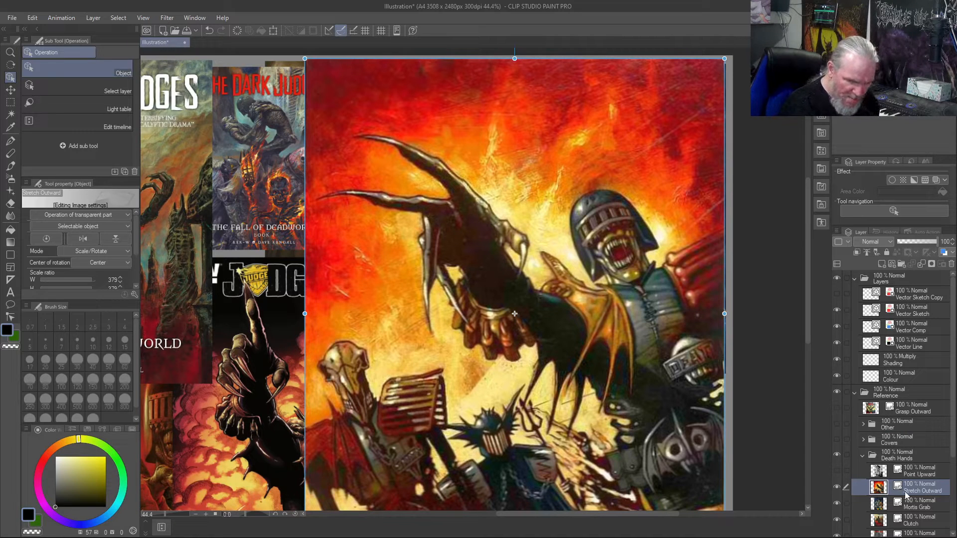
pyautogui.moveTo(906, 496); pyautogui.dragTo(910, 407)
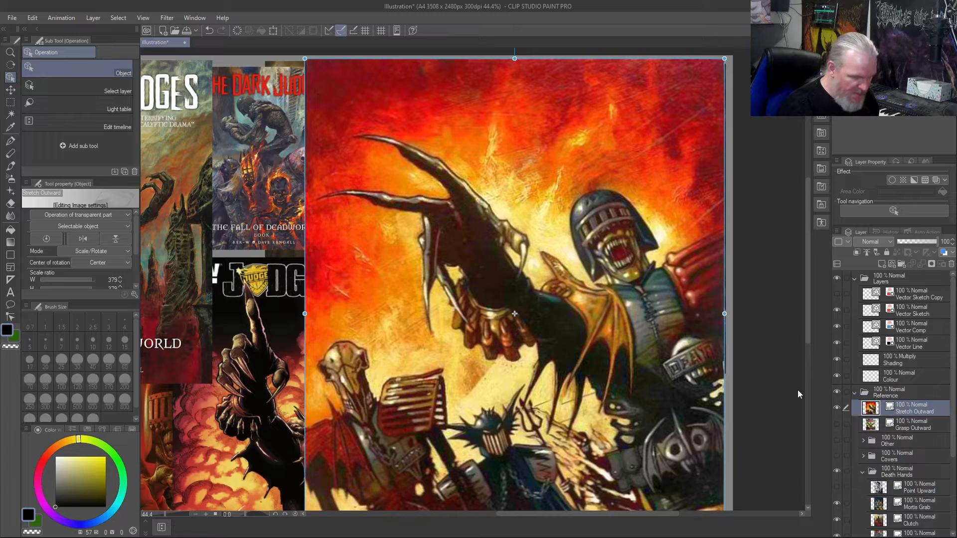
# - Collapse and hide the Death Hands folder, leaving Stretch Outward as the only visible reference on the fitted canvas
pyautogui.click(862, 471)
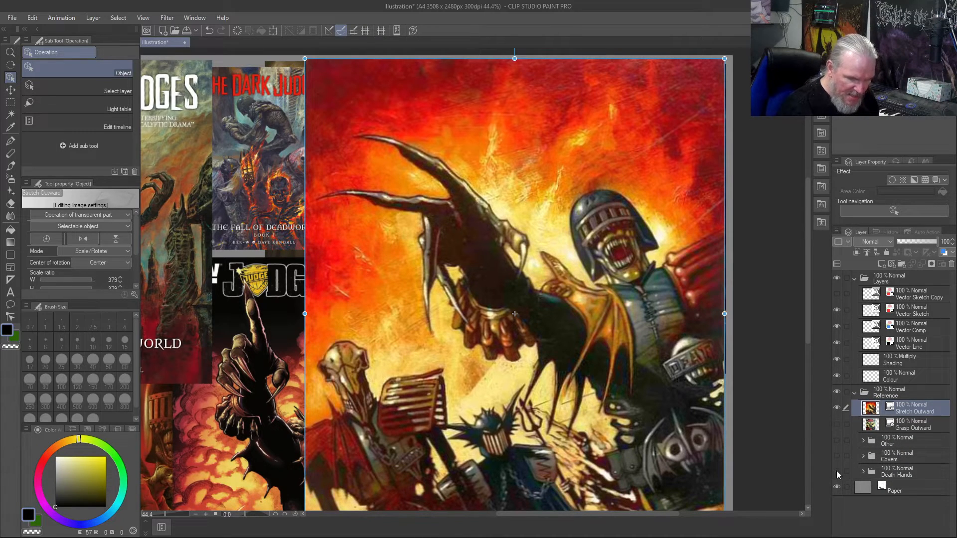
pyautogui.click(836, 471)
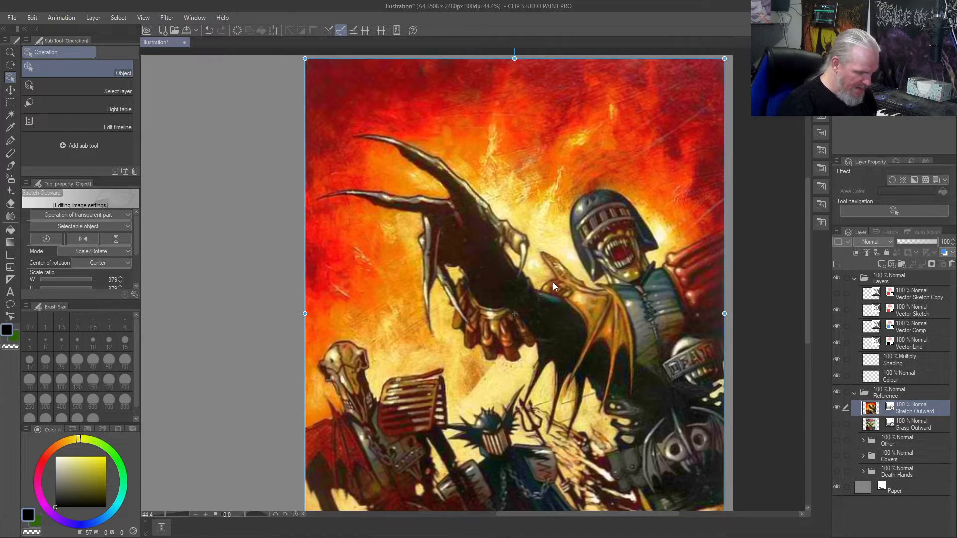
pyautogui.hotkey('ctrl', '0')
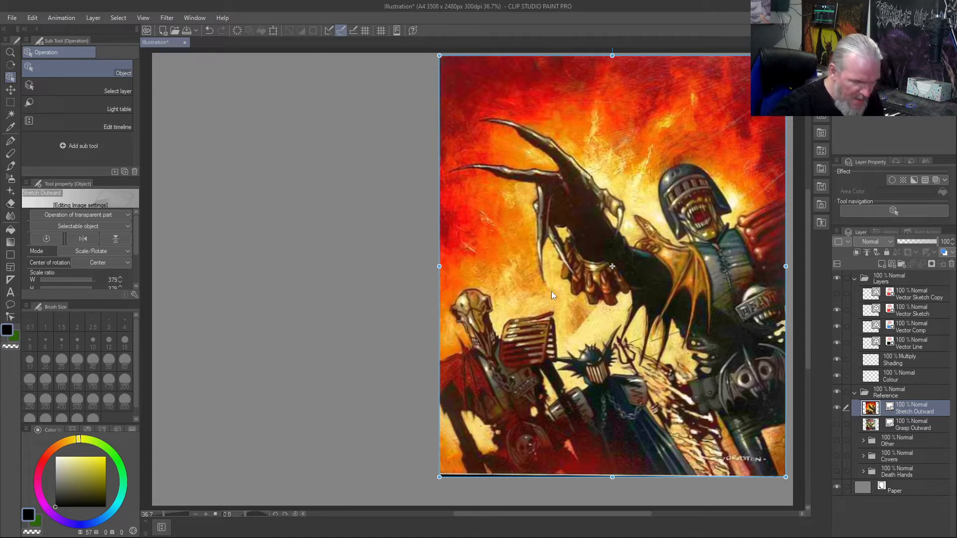
# - With the Custom Test brush on the Vector Sketch layer, rough in the palm shapes over the reference's outstretched clawed hand
pyautogui.press('b')
pyautogui.click(919, 297)
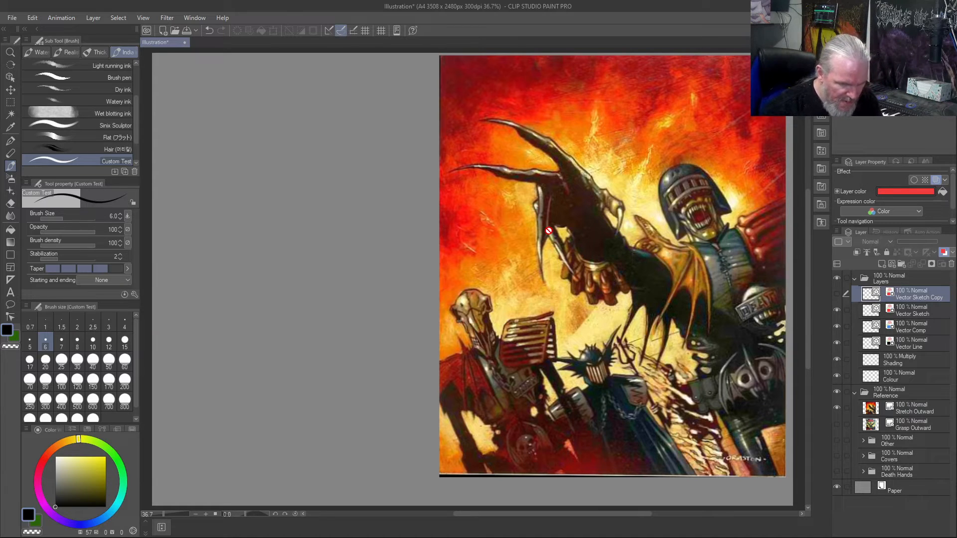
pyautogui.click(914, 305)
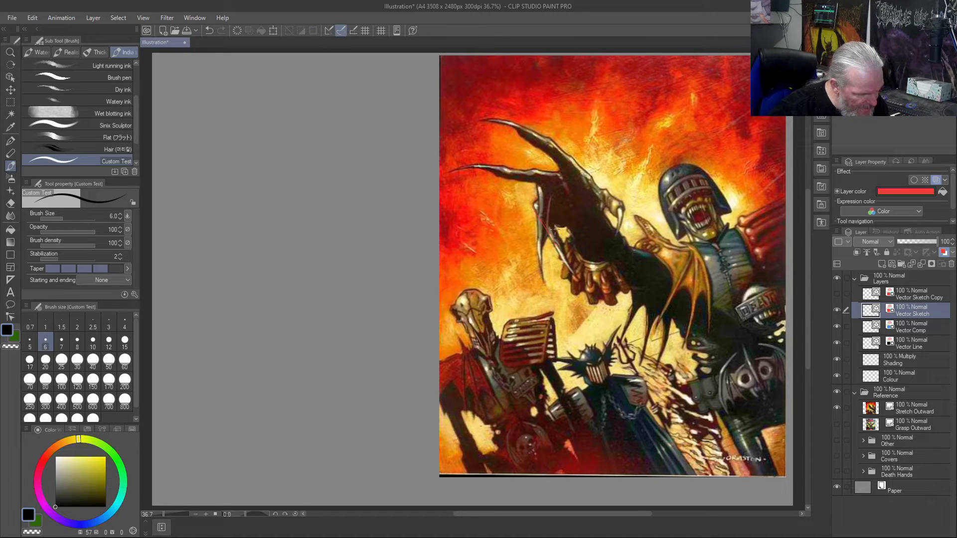
pyautogui.moveTo(556, 245); pyautogui.dragTo(571, 271)
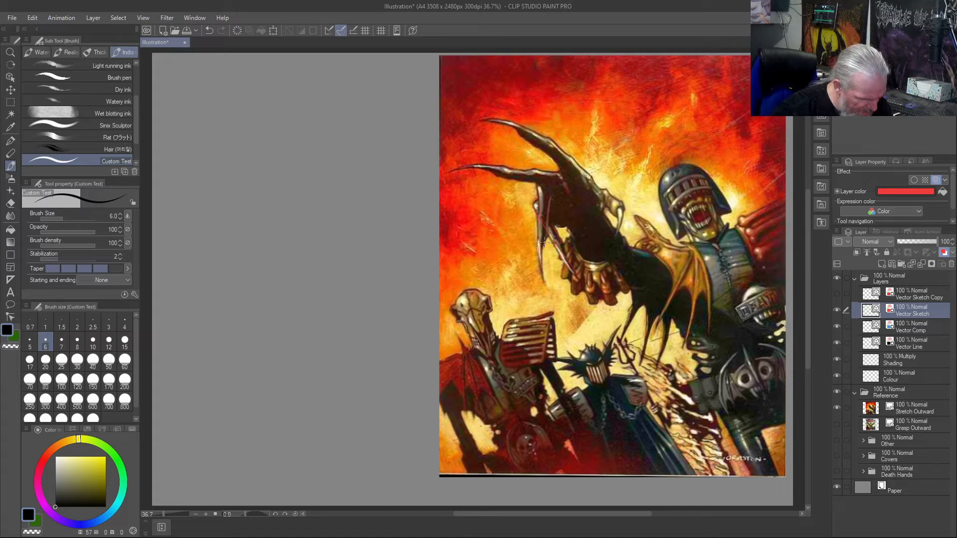
pyautogui.moveTo(548, 233); pyautogui.dragTo(551, 204)
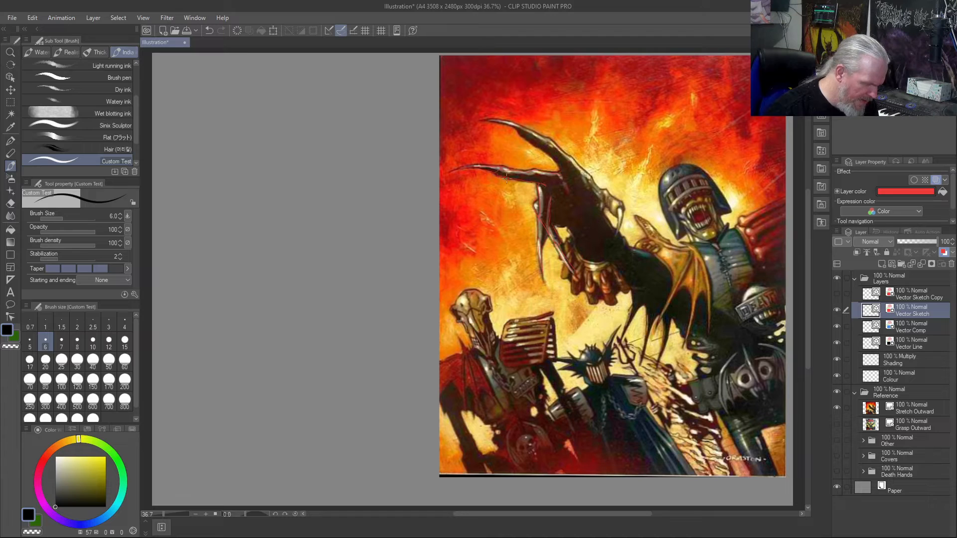
pyautogui.moveTo(559, 165); pyautogui.dragTo(562, 171)
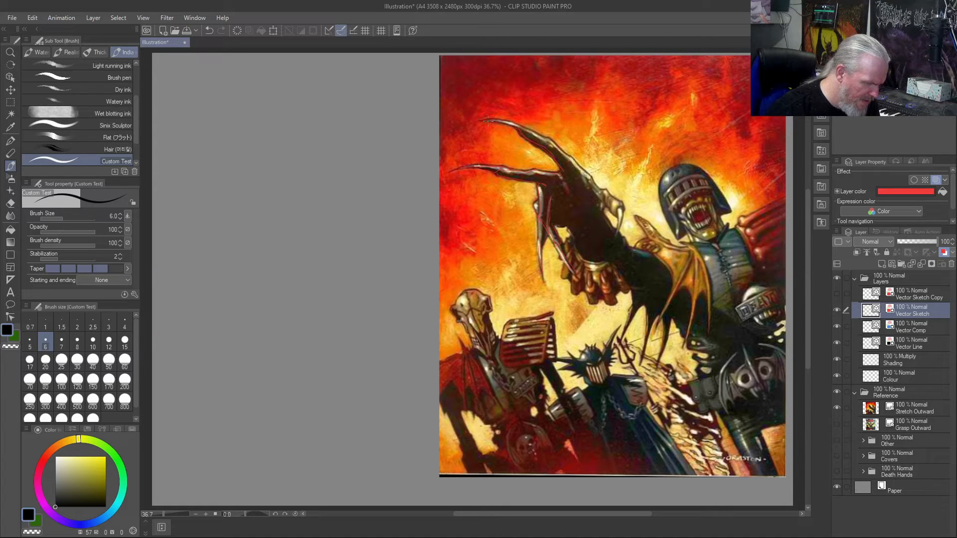
pyautogui.moveTo(549, 137); pyautogui.dragTo(620, 201)
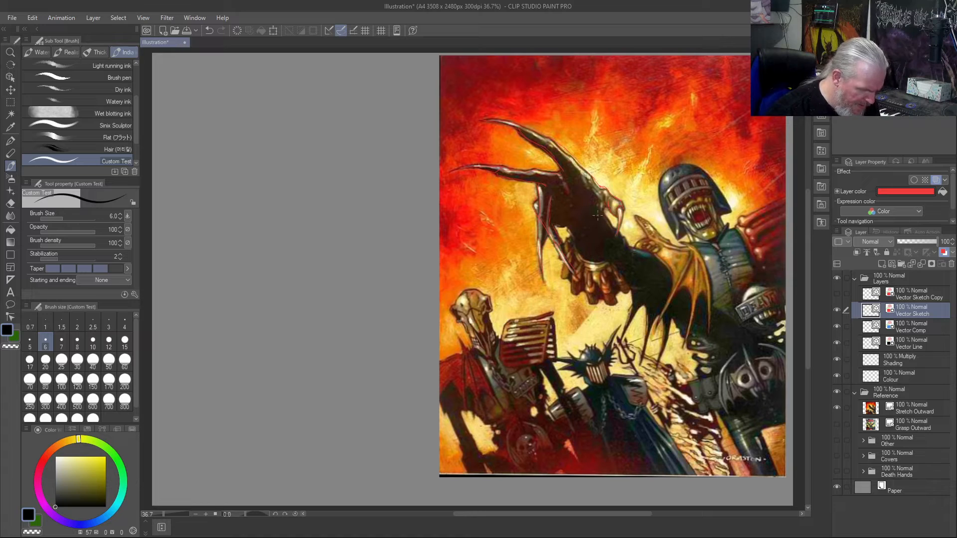
pyautogui.moveTo(577, 216); pyautogui.dragTo(603, 211)
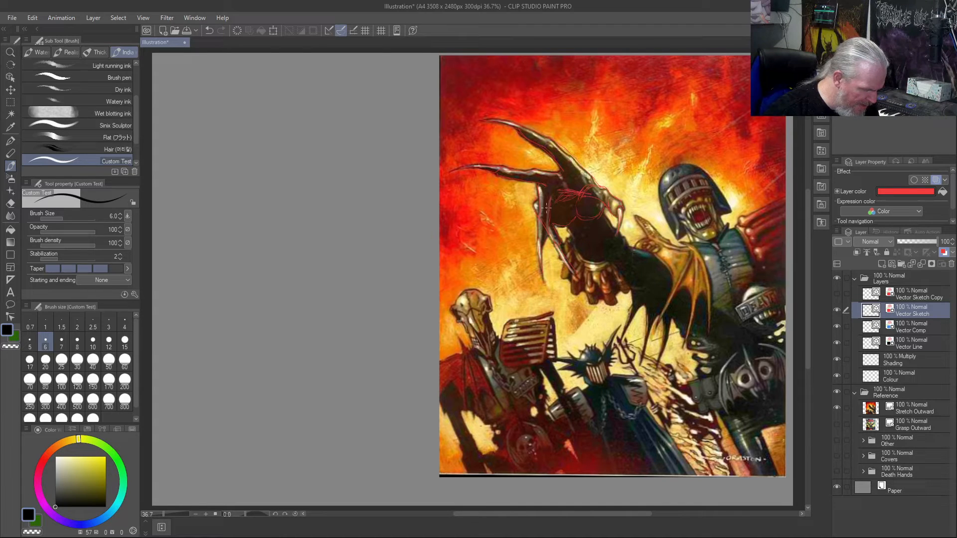
# - Undo the last strokes over the reference's clawed hand and redraw the arc across its knuckles
pyautogui.hotkey('ctrl', 'z')
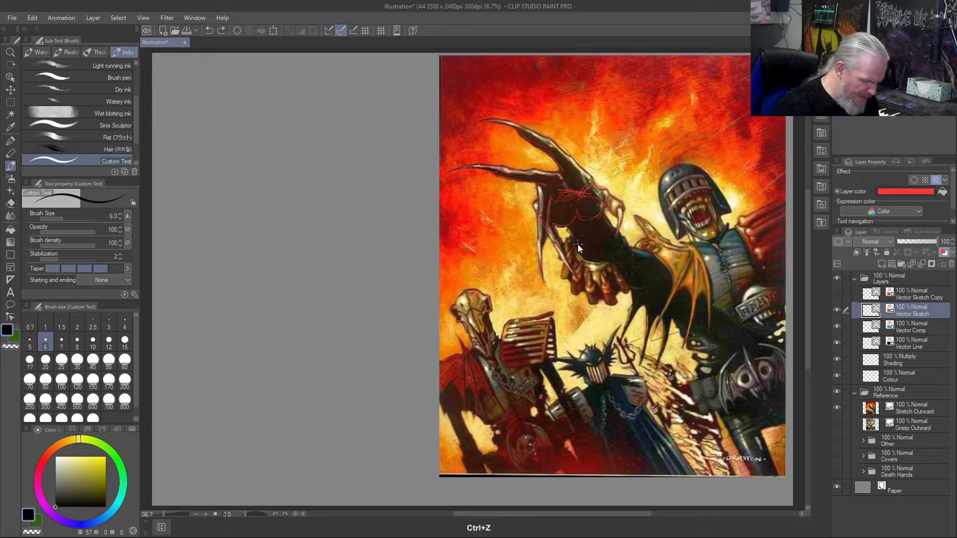
pyautogui.hotkey('ctrl', 'z')
pyautogui.hotkey('ctrl', 'z')
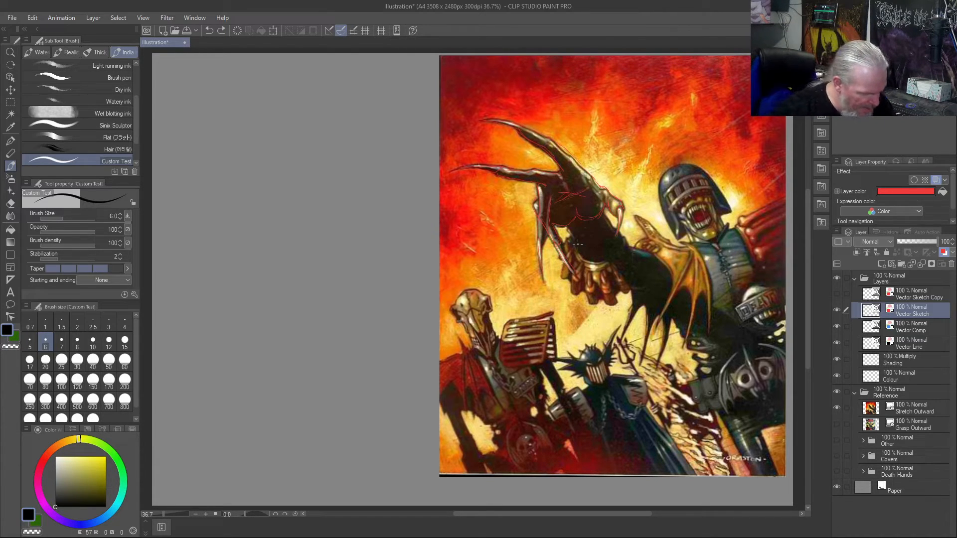
pyautogui.moveTo(553, 212); pyautogui.dragTo(583, 186)
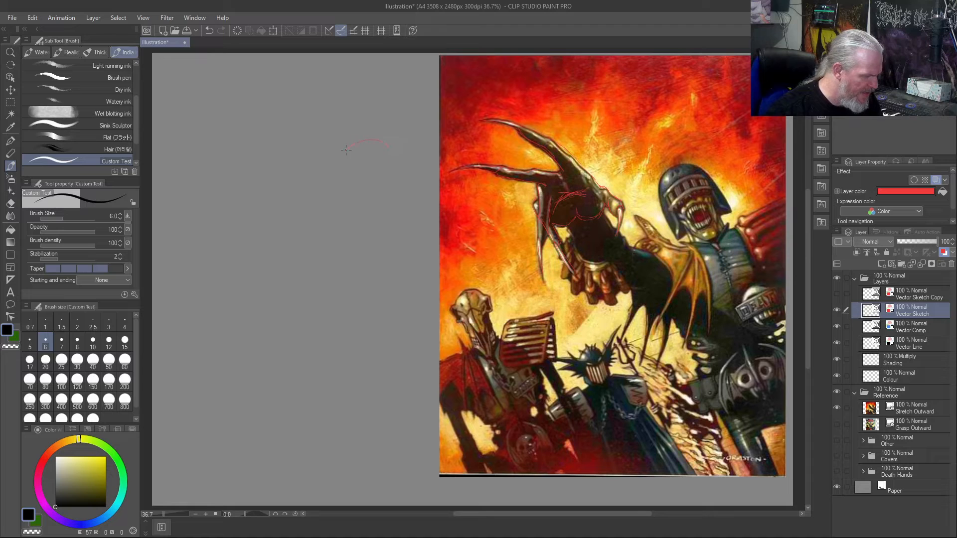
# - Sketch the clawed hand in the empty area beside the reference, outline the palm on the artwork, and clear the Vector Sketch layer
pyautogui.moveTo(370, 177); pyautogui.dragTo(362, 185)
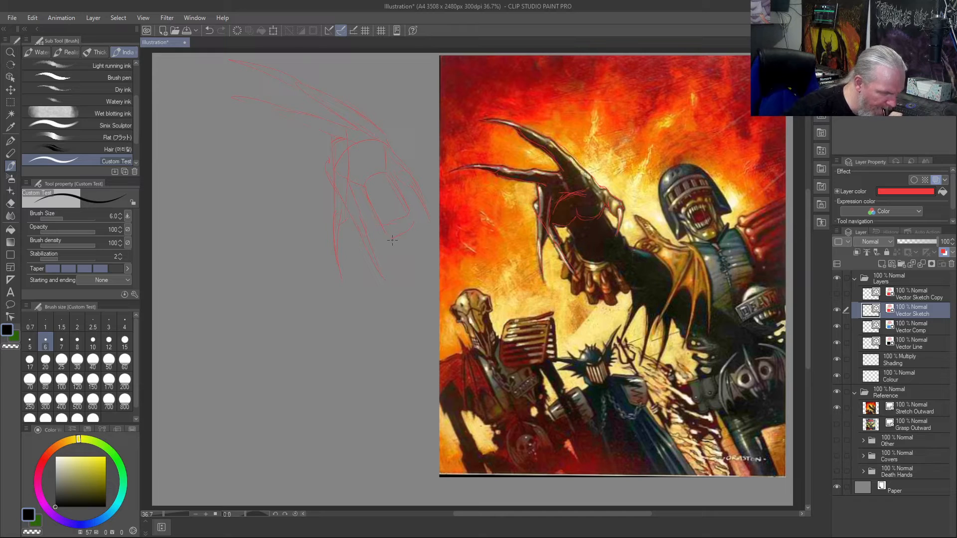
pyautogui.moveTo(616, 241)
pyautogui.mouseDown()
pyautogui.moveTo(596, 261)
pyautogui.moveTo(578, 247)
pyautogui.mouseUp()
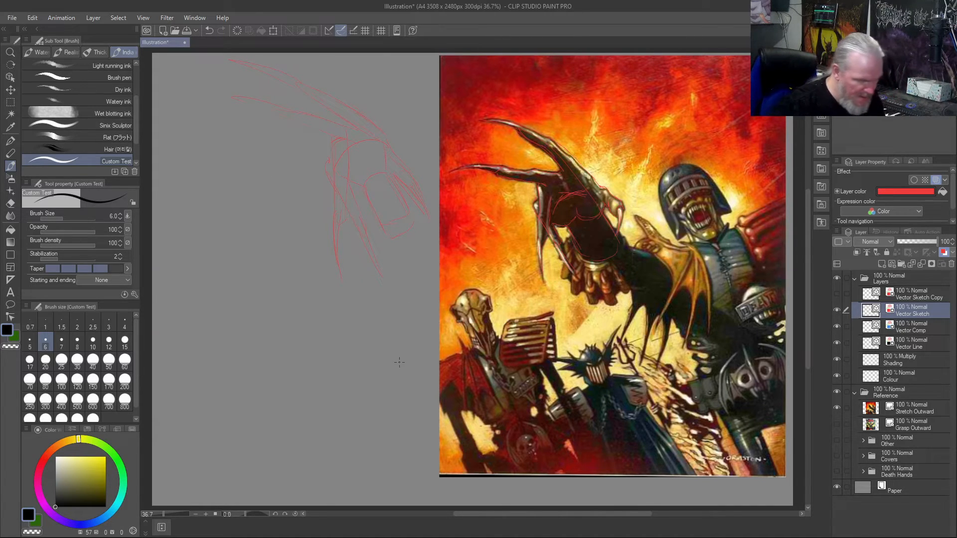
pyautogui.press('Delete')
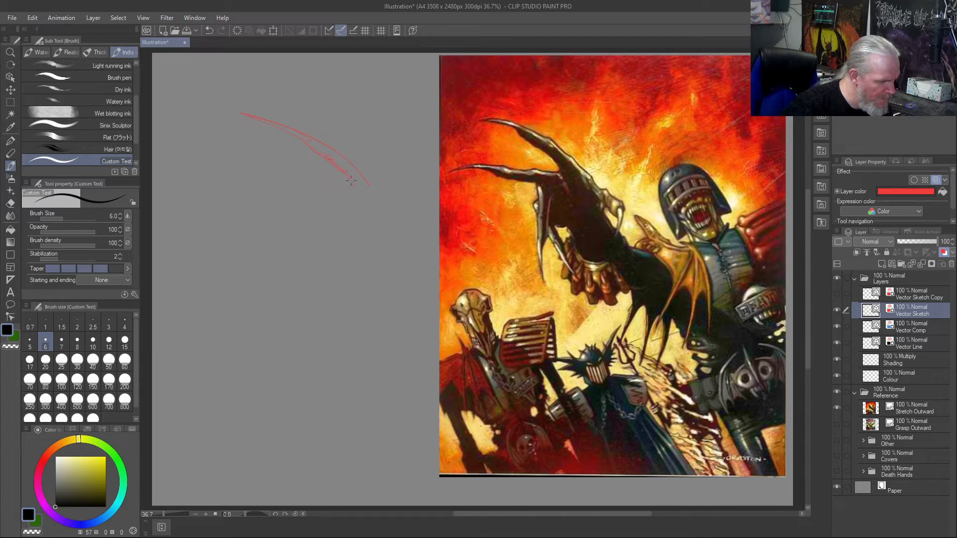
# - Sketch another clawed hand with long curved fingers beside the reference, mark the palm on the artwork, and clear the sketch
pyautogui.moveTo(392, 198); pyautogui.dragTo(395, 200)
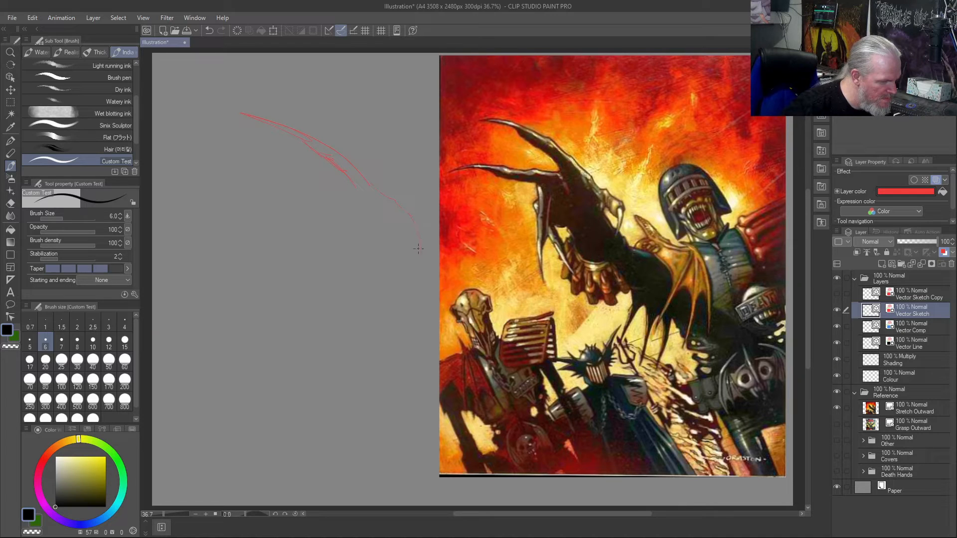
pyautogui.moveTo(400, 210); pyautogui.dragTo(418, 247)
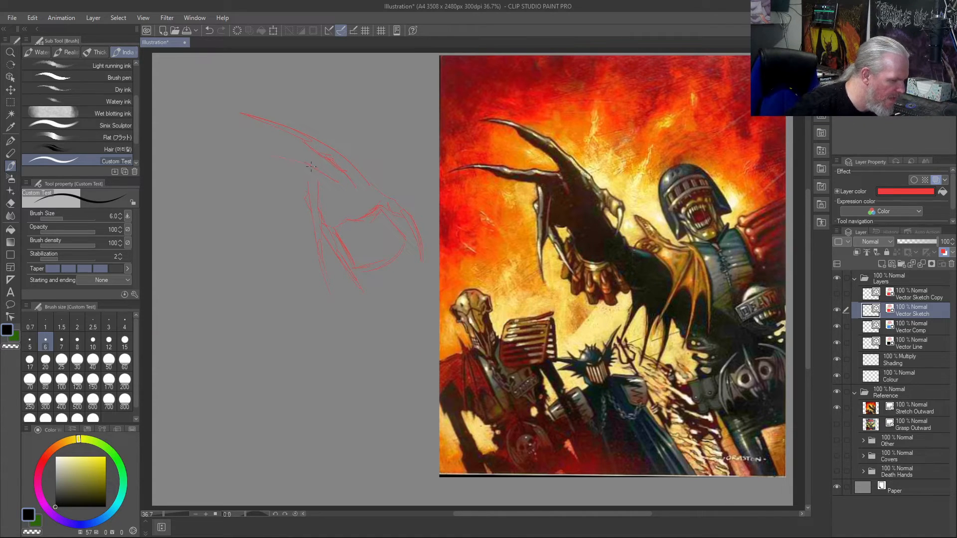
pyautogui.moveTo(198, 148); pyautogui.dragTo(256, 157)
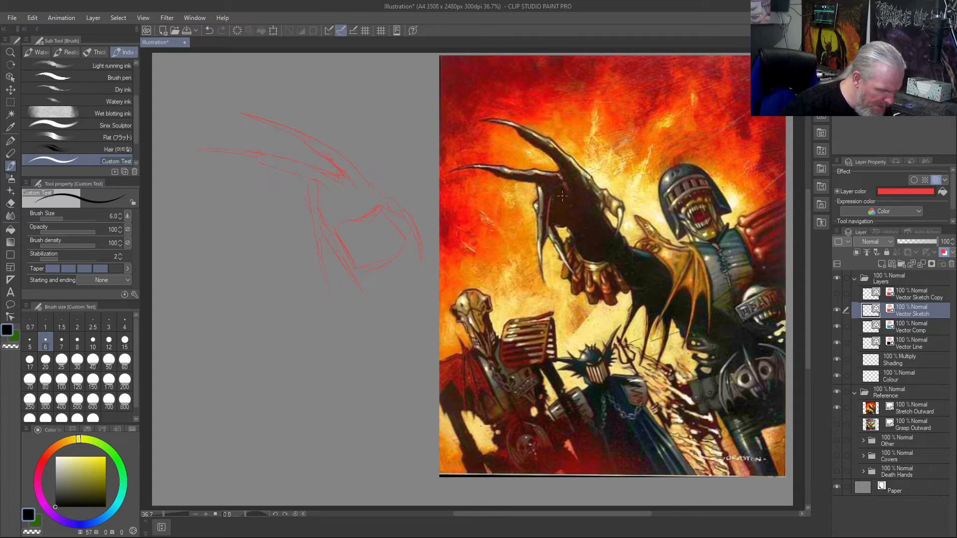
pyautogui.moveTo(575, 216); pyautogui.dragTo(561, 212)
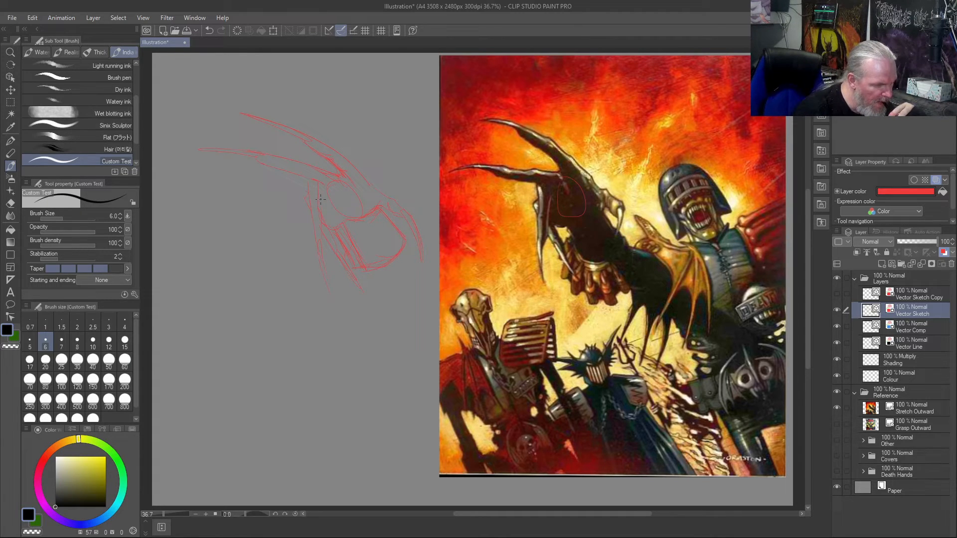
pyautogui.hotkey('ctrl', 'z')
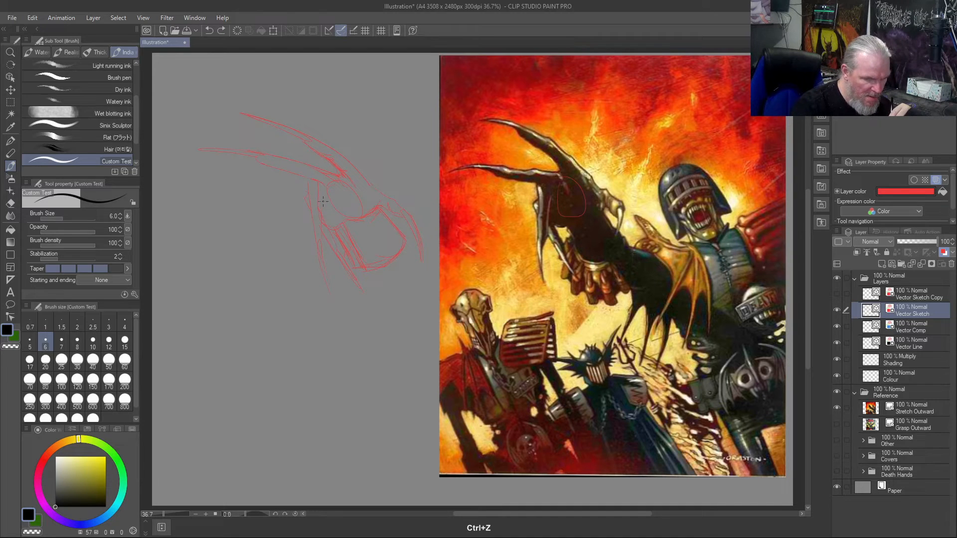
pyautogui.press('Delete')
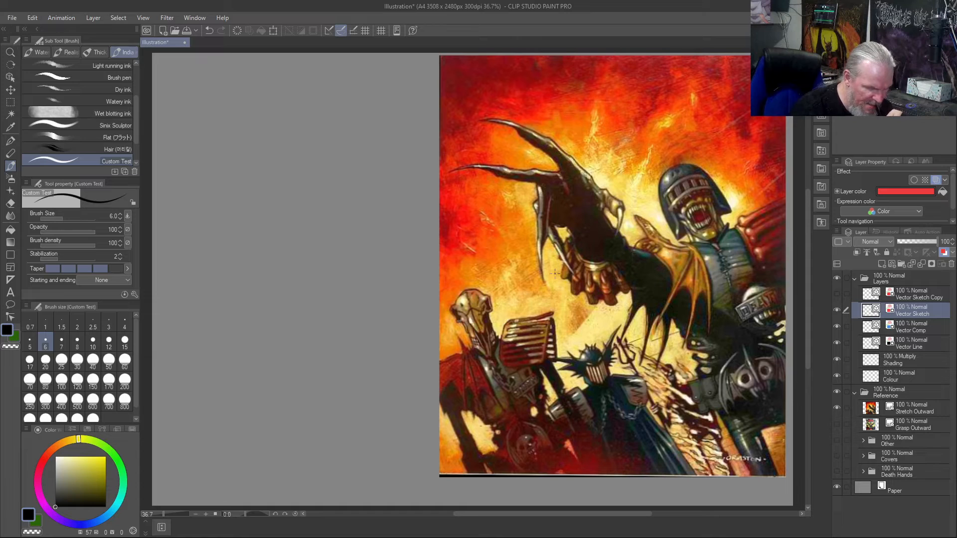
# - On the Colour layer, paint a black silhouette of the clawed hand beside the reference with brush size 70
pyautogui.click(915, 378)
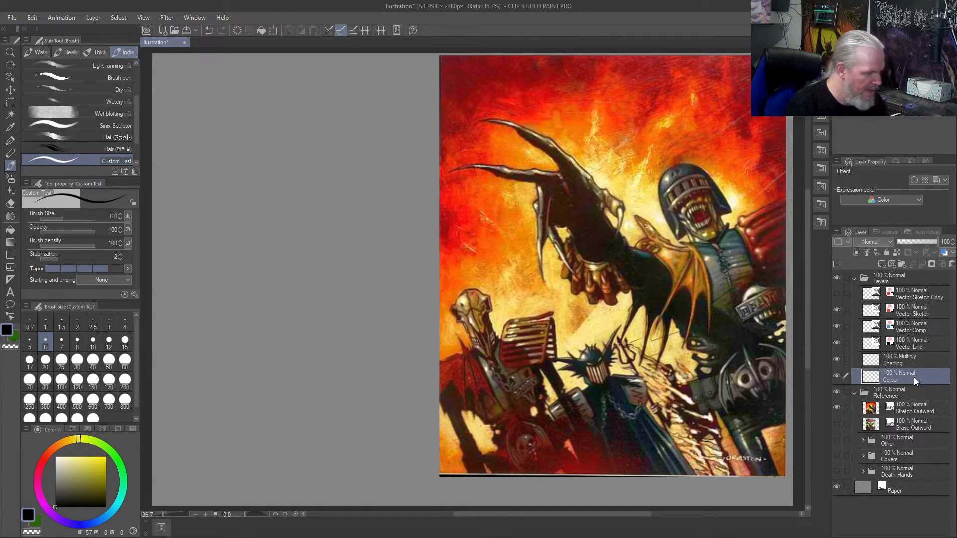
pyautogui.press(']')
pyautogui.press(']')
pyautogui.press(']')
pyautogui.press(']')
pyautogui.press(']')
pyautogui.press(']')
pyautogui.press(']')
pyautogui.press(']')
pyautogui.press(']')
pyautogui.press(']')
pyautogui.press(']')
pyautogui.press(']')
pyautogui.press(']')
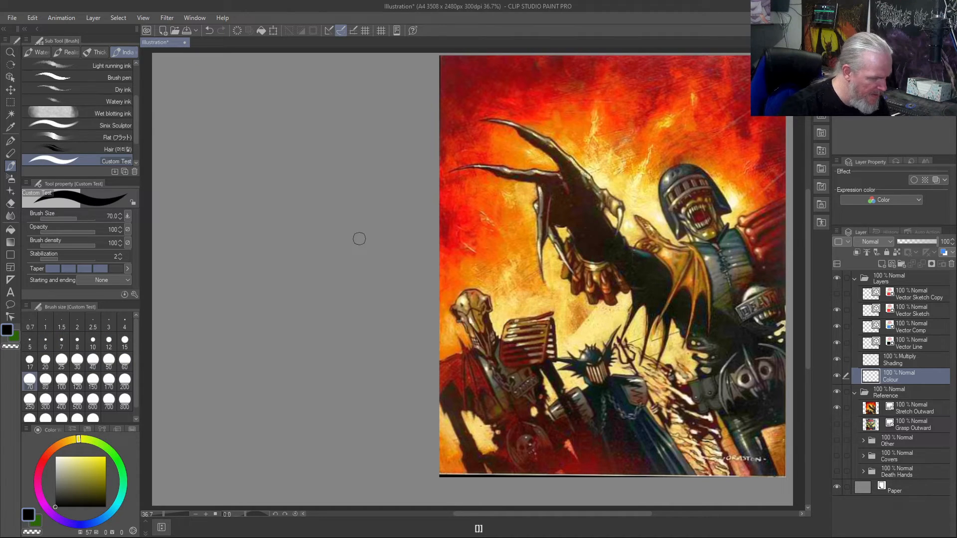
pyautogui.moveTo(353, 223)
pyautogui.mouseDown()
pyautogui.moveTo(336, 255)
pyautogui.moveTo(372, 246)
pyautogui.moveTo(327, 260)
pyautogui.moveTo(343, 250)
pyautogui.moveTo(352, 259)
pyautogui.moveTo(322, 236)
pyautogui.moveTo(336, 259)
pyautogui.moveTo(354, 233)
pyautogui.moveTo(362, 242)
pyautogui.moveTo(351, 218)
pyautogui.moveTo(367, 240)
pyautogui.moveTo(355, 244)
pyautogui.moveTo(329, 236)
pyautogui.mouseUp()
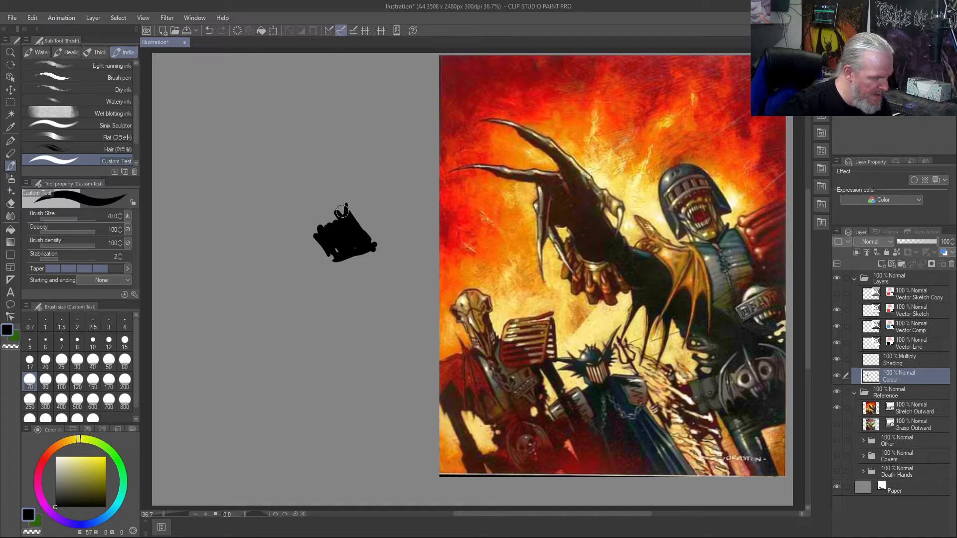
pyautogui.moveTo(344, 200)
pyautogui.mouseDown()
pyautogui.moveTo(298, 153)
pyautogui.moveTo(347, 204)
pyautogui.moveTo(312, 179)
pyautogui.moveTo(272, 175)
pyautogui.moveTo(319, 186)
pyautogui.moveTo(295, 186)
pyautogui.moveTo(291, 235)
pyautogui.mouseUp()
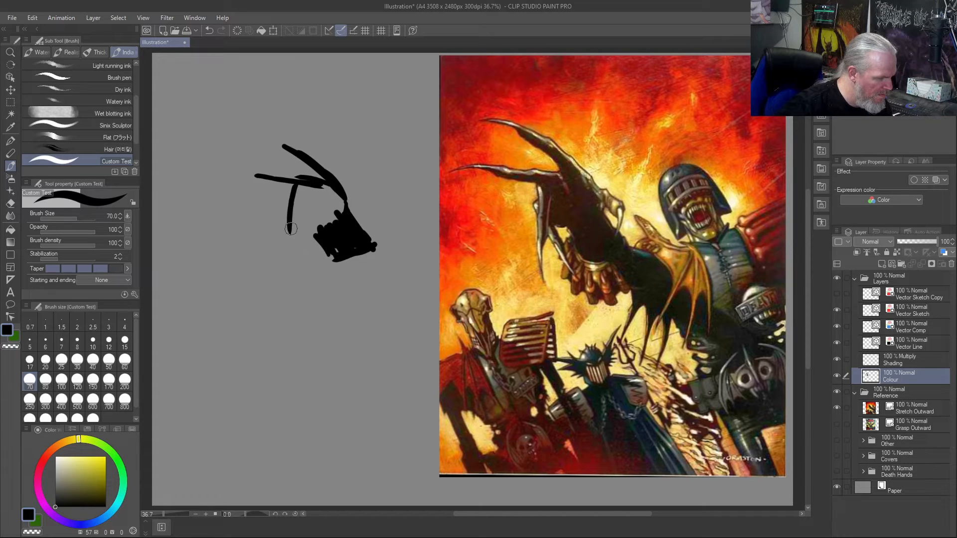
pyautogui.moveTo(295, 187)
pyautogui.mouseDown()
pyautogui.moveTo(293, 230)
pyautogui.moveTo(286, 218)
pyautogui.moveTo(310, 259)
pyautogui.mouseUp()
pyautogui.moveTo(288, 216); pyautogui.dragTo(292, 254)
pyautogui.moveTo(288, 200)
pyautogui.mouseDown()
pyautogui.moveTo(290, 236)
pyautogui.moveTo(285, 214)
pyautogui.moveTo(317, 273)
pyautogui.moveTo(285, 202)
pyautogui.moveTo(310, 235)
pyautogui.moveTo(318, 221)
pyautogui.moveTo(306, 210)
pyautogui.moveTo(310, 229)
pyautogui.moveTo(297, 192)
pyautogui.moveTo(313, 204)
pyautogui.moveTo(326, 190)
pyautogui.moveTo(341, 228)
pyautogui.moveTo(300, 196)
pyautogui.moveTo(339, 197)
pyautogui.moveTo(328, 185)
pyautogui.moveTo(327, 215)
pyautogui.moveTo(326, 185)
pyautogui.moveTo(330, 193)
pyautogui.moveTo(314, 205)
pyautogui.moveTo(327, 222)
pyautogui.mouseUp()
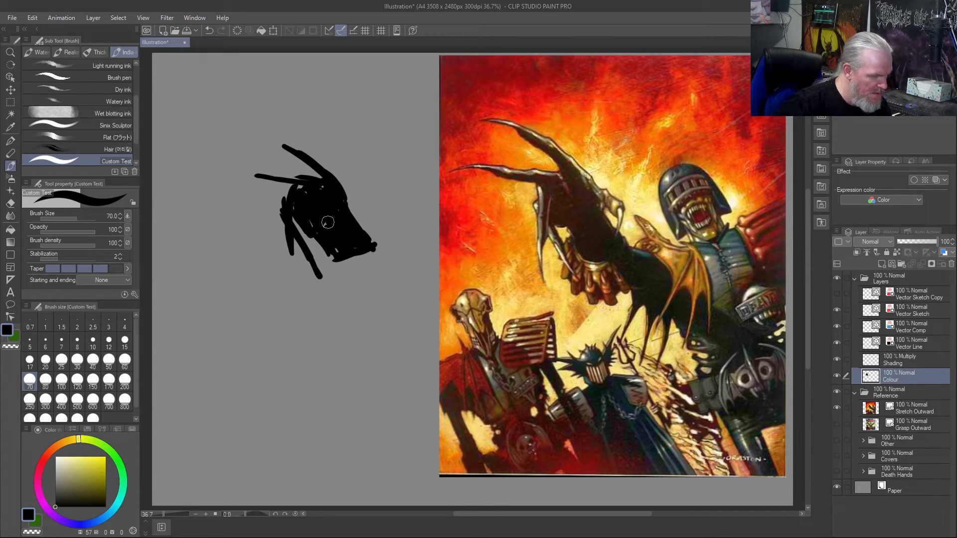
# - Raise the brush size to 120, try thickening the silhouette's fingers, and clear the Colour layer
pyautogui.press(']')
pyautogui.press(']')
pyautogui.press(']')
pyautogui.moveTo(325, 216)
pyautogui.mouseDown()
pyautogui.moveTo(316, 184)
pyautogui.moveTo(323, 227)
pyautogui.moveTo(305, 195)
pyautogui.moveTo(328, 218)
pyautogui.moveTo(307, 212)
pyautogui.moveTo(283, 147)
pyautogui.moveTo(343, 220)
pyautogui.moveTo(313, 184)
pyautogui.moveTo(265, 169)
pyautogui.moveTo(319, 204)
pyautogui.mouseUp()
pyautogui.hotkey('ctrl', 'z')
pyautogui.hotkey('ctrl', 'z')
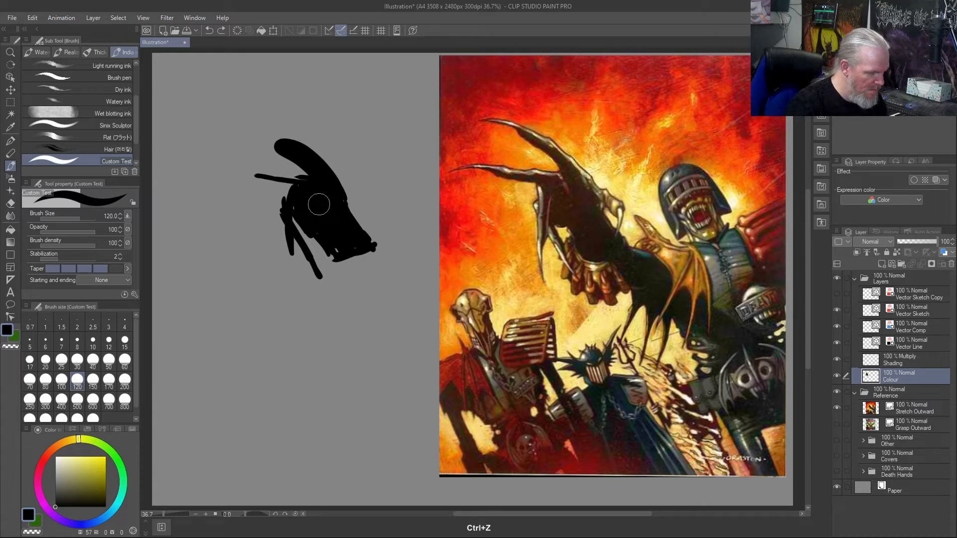
pyautogui.press('Delete')
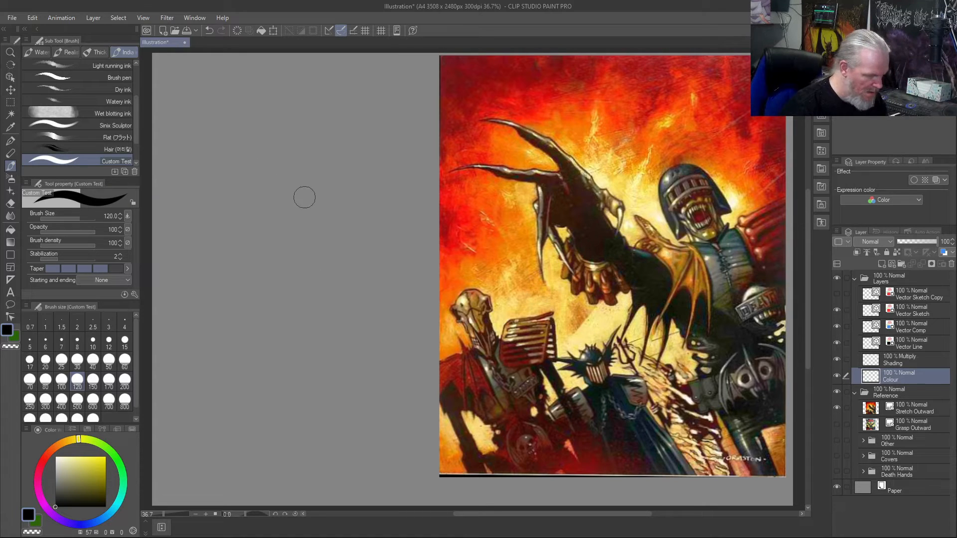
# - Paint a new black hand silhouette beside the reference, blocking in the back of the hand, the palm and the two upper fingers
pyautogui.moveTo(287, 138); pyautogui.dragTo(376, 237)
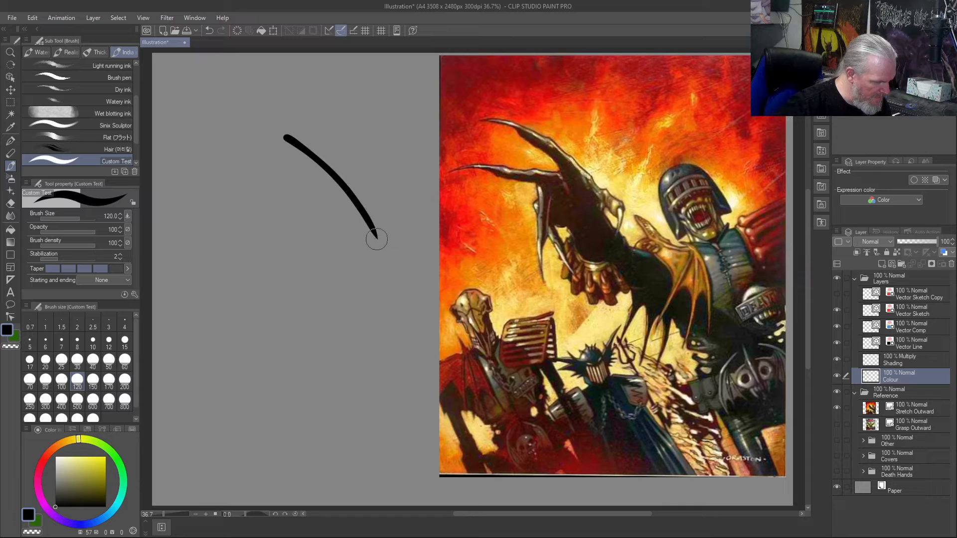
pyautogui.moveTo(341, 203)
pyautogui.mouseDown()
pyautogui.moveTo(367, 233)
pyautogui.moveTo(341, 241)
pyautogui.moveTo(351, 243)
pyautogui.moveTo(338, 203)
pyautogui.moveTo(352, 233)
pyautogui.moveTo(331, 205)
pyautogui.moveTo(326, 227)
pyautogui.mouseUp()
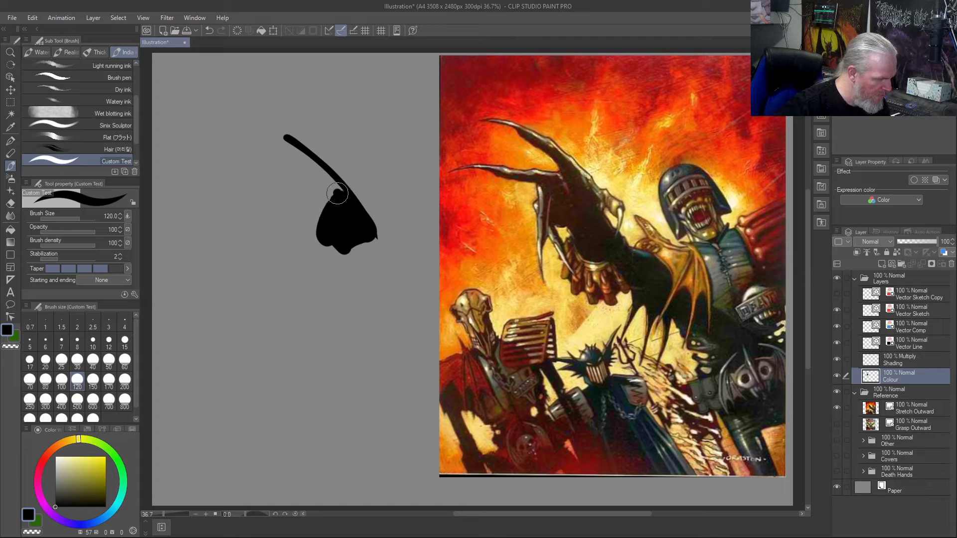
pyautogui.moveTo(343, 192); pyautogui.dragTo(263, 177)
pyautogui.moveTo(347, 186); pyautogui.dragTo(287, 139)
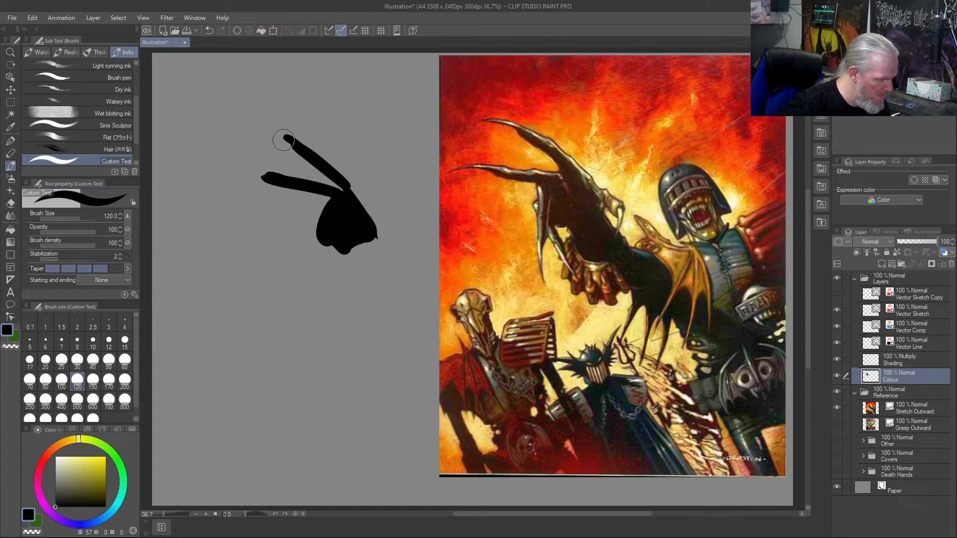
pyautogui.moveTo(346, 190); pyautogui.dragTo(287, 137)
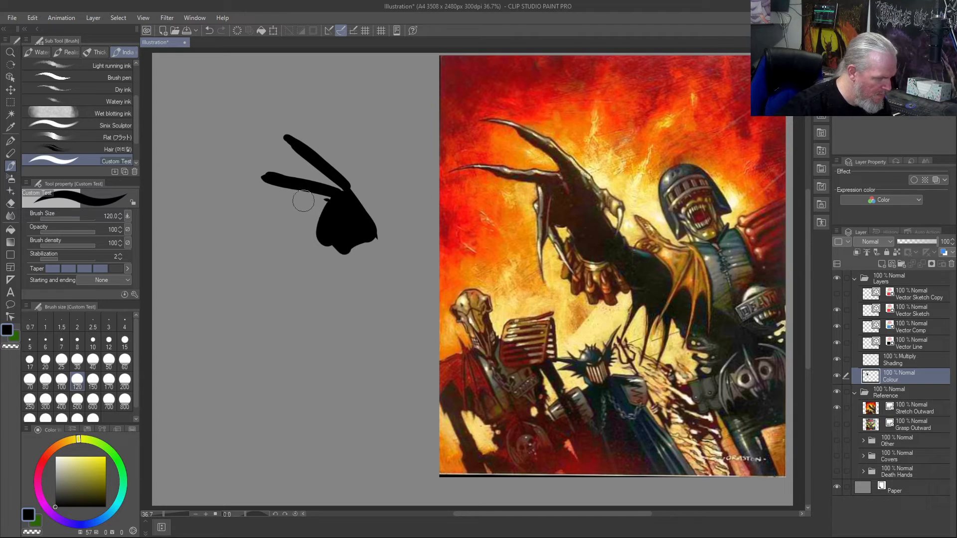
# - Add the two downward-pointing fingers and a knuckle bump to the black silhouette, and fill the gap in the palm
pyautogui.moveTo(318, 196); pyautogui.dragTo(315, 272)
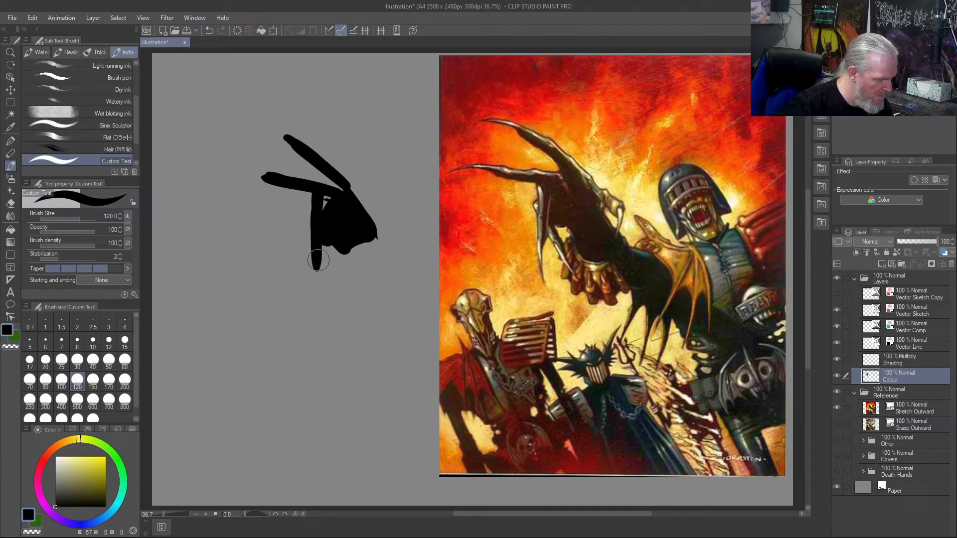
pyautogui.moveTo(312, 238); pyautogui.dragTo(305, 209)
pyautogui.moveTo(324, 240); pyautogui.dragTo(347, 281)
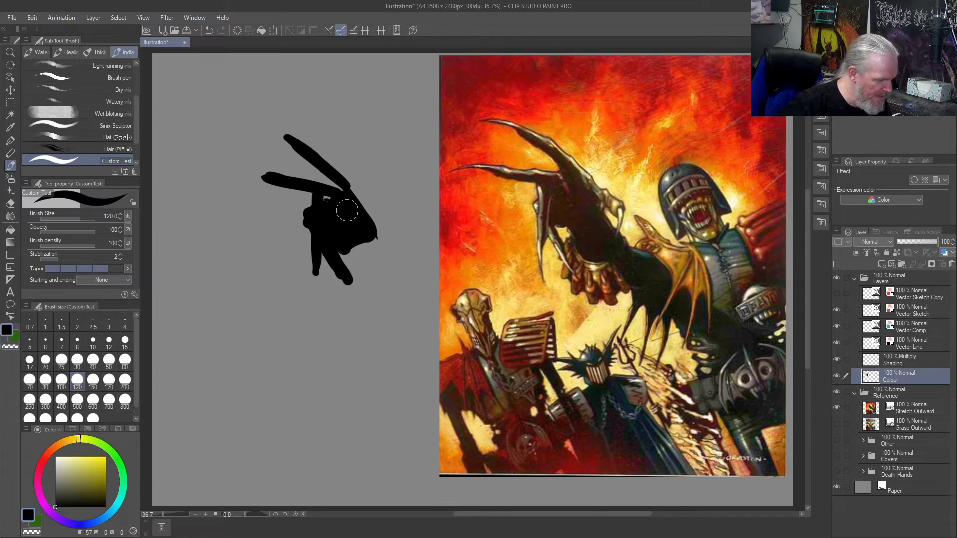
pyautogui.moveTo(318, 202); pyautogui.dragTo(339, 202)
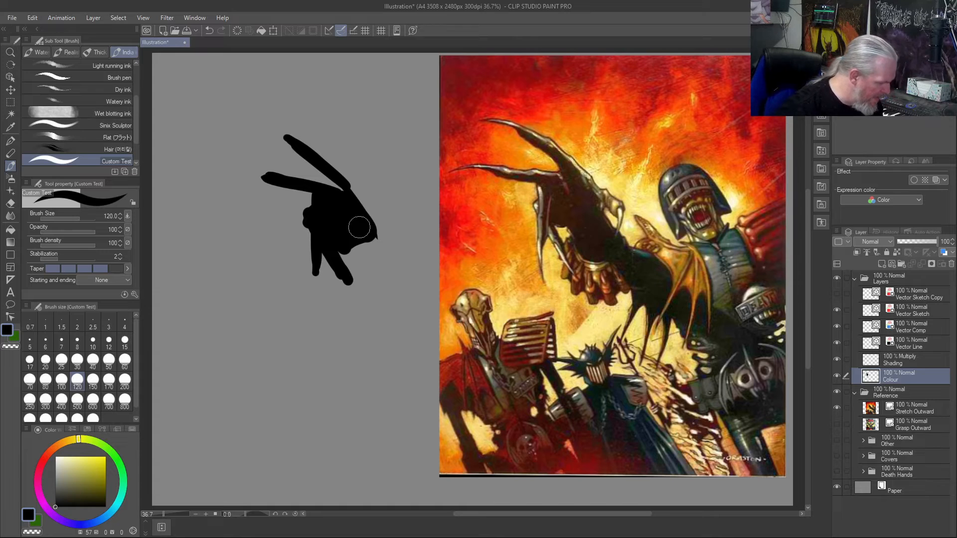
# - Paint long curved white claws on the silhouette's four fingertips with brush size 60
pyautogui.click(61, 467)
pyautogui.moveTo(76, 467); pyautogui.dragTo(2, 440)
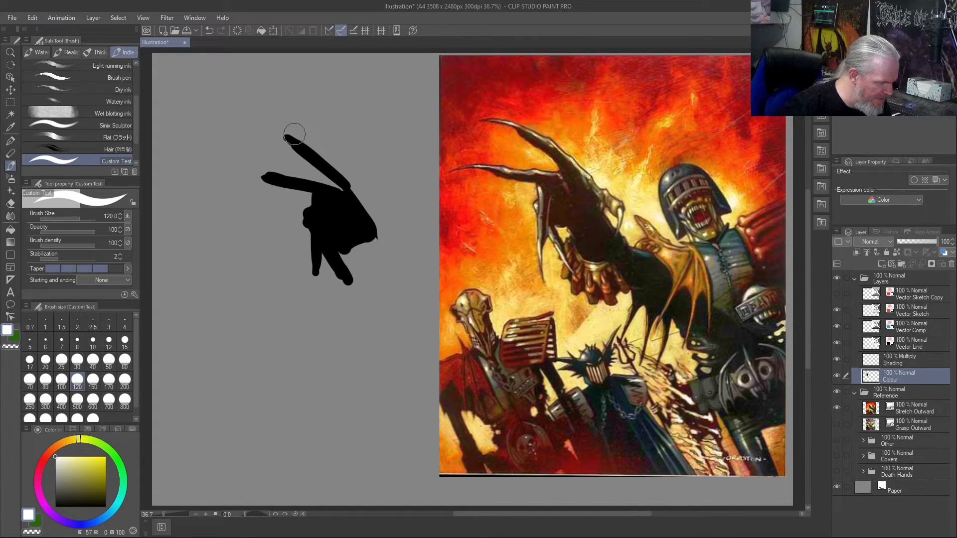
pyautogui.moveTo(304, 139); pyautogui.dragTo(258, 121)
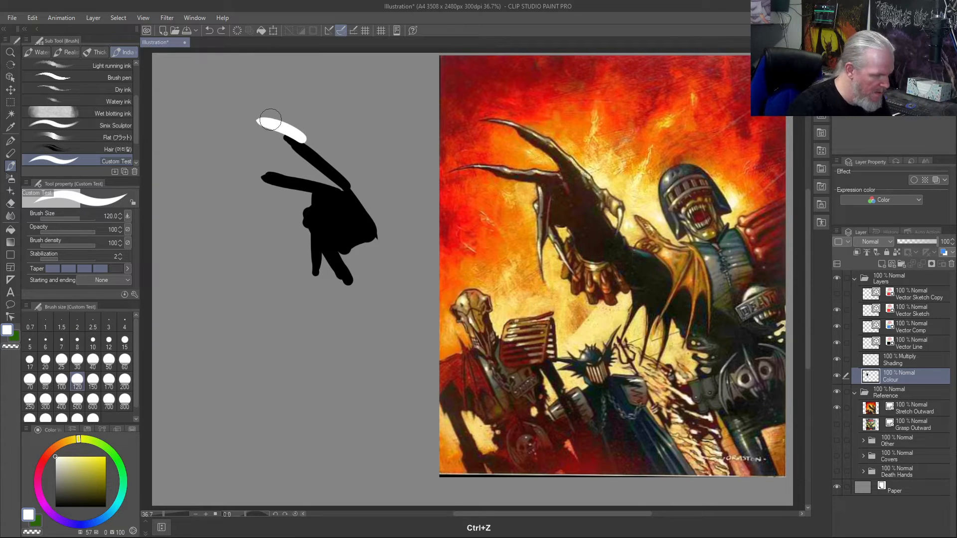
pyautogui.hotkey('ctrl', 'z')
pyautogui.press('[')
pyautogui.press('[')
pyautogui.press('[')
pyautogui.press('[')
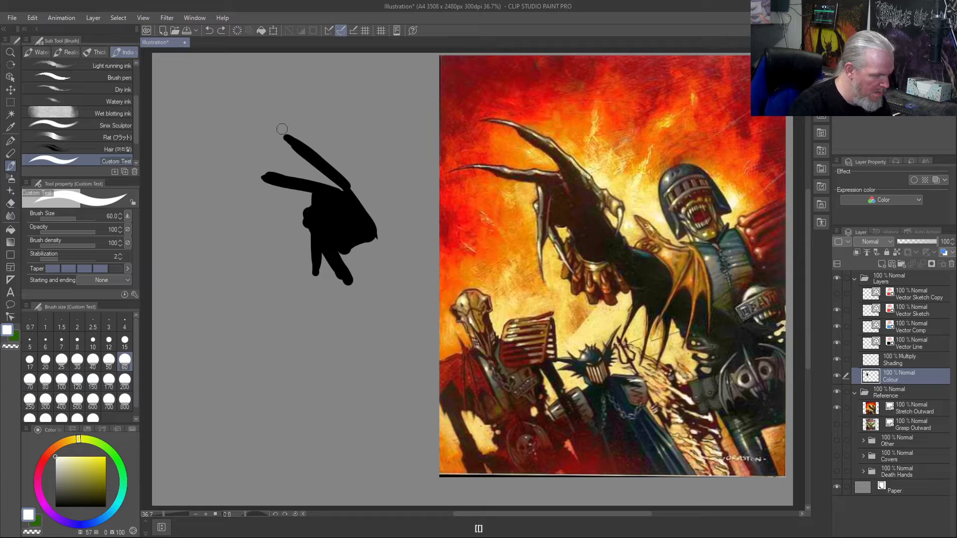
pyautogui.moveTo(307, 142); pyautogui.dragTo(249, 120)
pyautogui.moveTo(279, 171); pyautogui.dragTo(229, 168)
pyautogui.moveTo(313, 258); pyautogui.dragTo(327, 325)
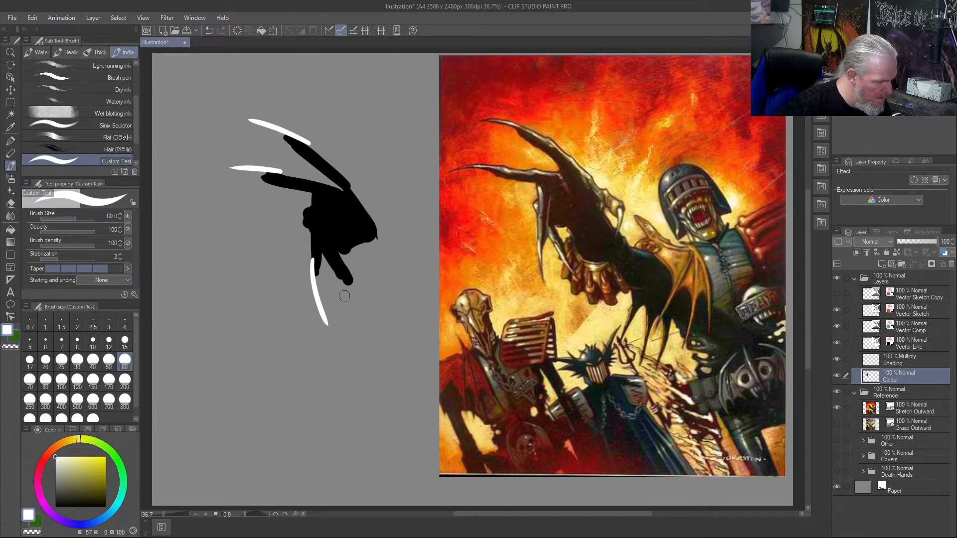
pyautogui.moveTo(334, 269); pyautogui.dragTo(371, 310)
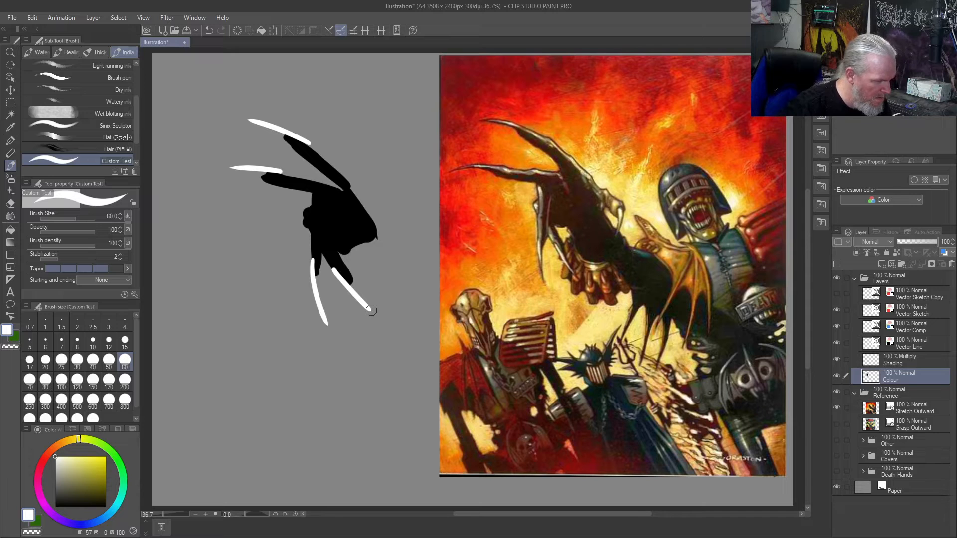
# - Extend the silhouette with a black thumb along the hand's outer edge and give it a curved white claw
pyautogui.click(55, 507)
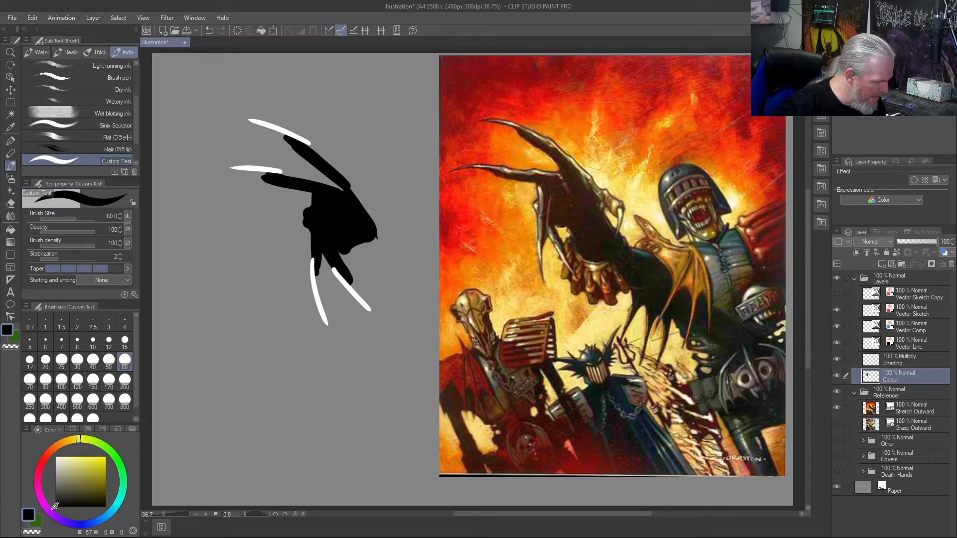
pyautogui.moveTo(374, 242)
pyautogui.mouseDown()
pyautogui.moveTo(384, 226)
pyautogui.moveTo(397, 234)
pyautogui.moveTo(371, 227)
pyautogui.moveTo(348, 182)
pyautogui.moveTo(400, 235)
pyautogui.mouseUp()
pyautogui.moveTo(64, 481); pyautogui.dragTo(25, 436)
pyautogui.moveTo(396, 237); pyautogui.dragTo(410, 266)
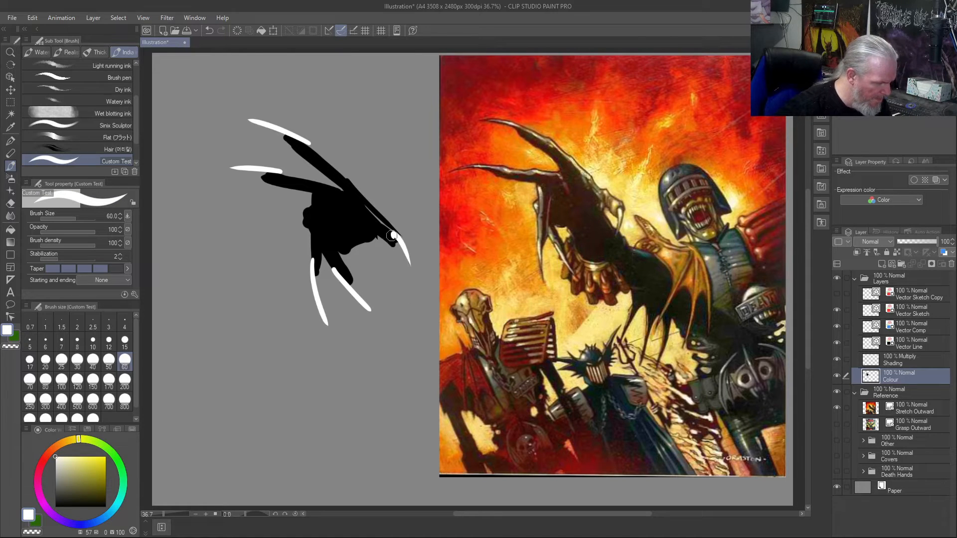
pyautogui.hotkey('ctrl', 'z')
pyautogui.moveTo(393, 232); pyautogui.dragTo(408, 276)
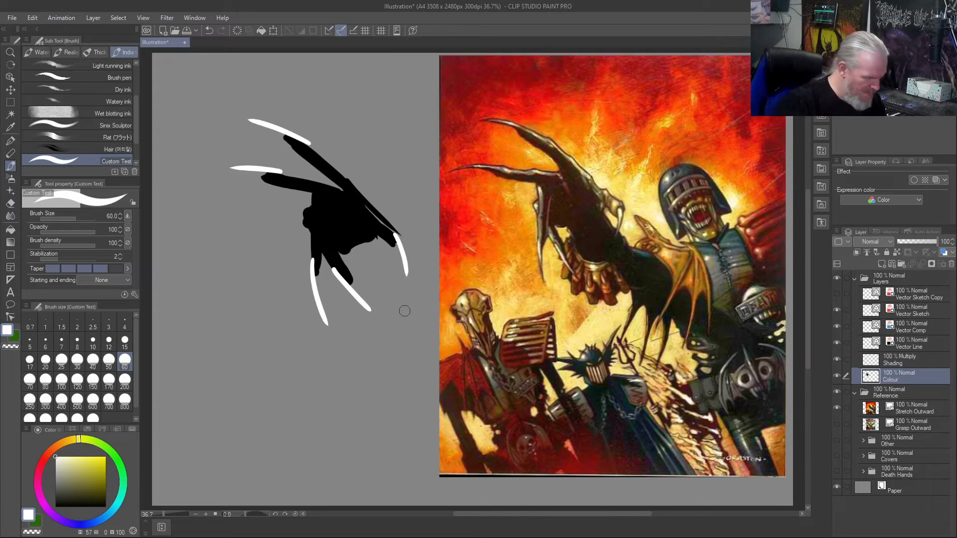
# - Paint light grey highlights along the fingers, the lower knuckle and the thumb of the silhouette
pyautogui.moveTo(313, 199); pyautogui.dragTo(312, 208)
pyautogui.moveTo(55, 459); pyautogui.dragTo(55, 481)
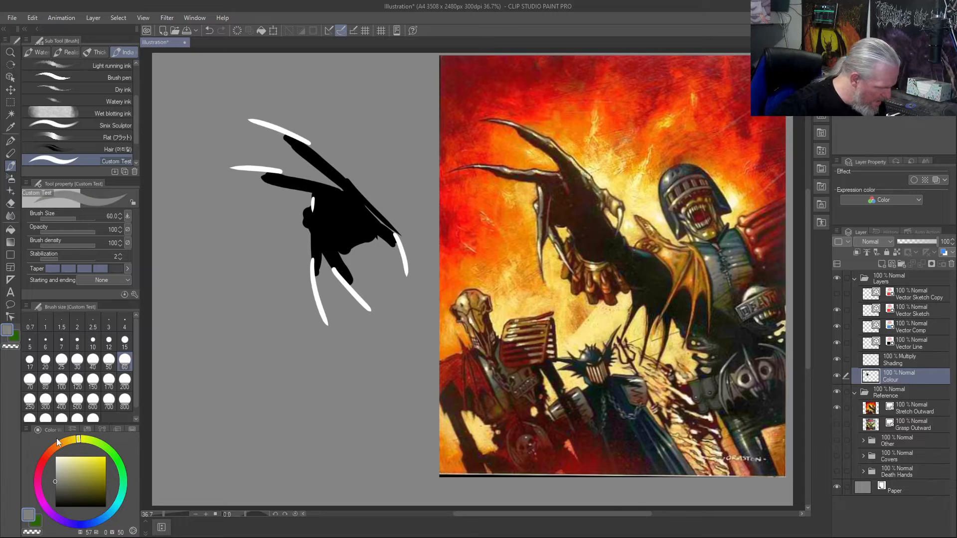
pyautogui.moveTo(314, 193); pyautogui.dragTo(313, 255)
pyautogui.moveTo(306, 222); pyautogui.dragTo(328, 262)
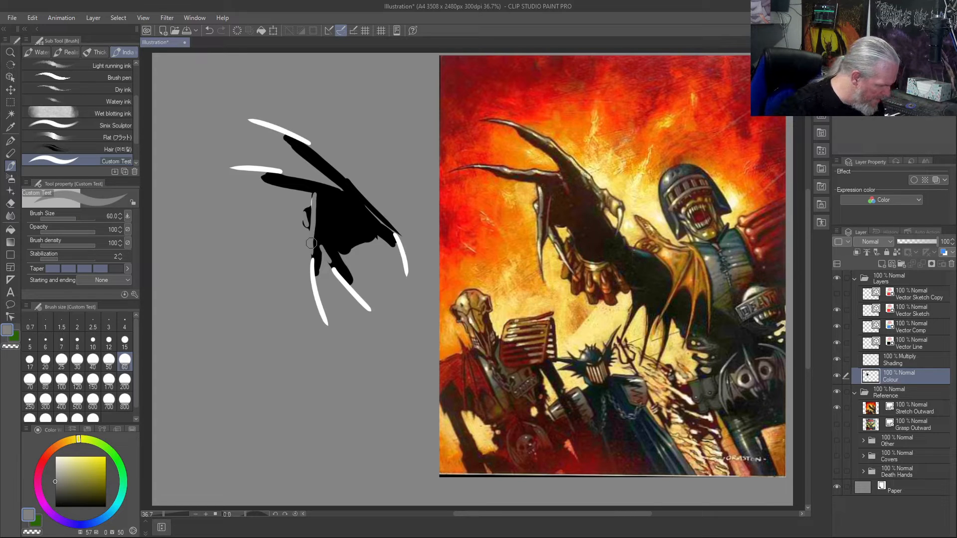
pyautogui.moveTo(63, 479); pyautogui.dragTo(62, 471)
pyautogui.moveTo(306, 212)
pyautogui.mouseDown()
pyautogui.moveTo(305, 221)
pyautogui.moveTo(300, 199)
pyautogui.moveTo(314, 221)
pyautogui.moveTo(311, 252)
pyautogui.moveTo(326, 261)
pyautogui.mouseUp()
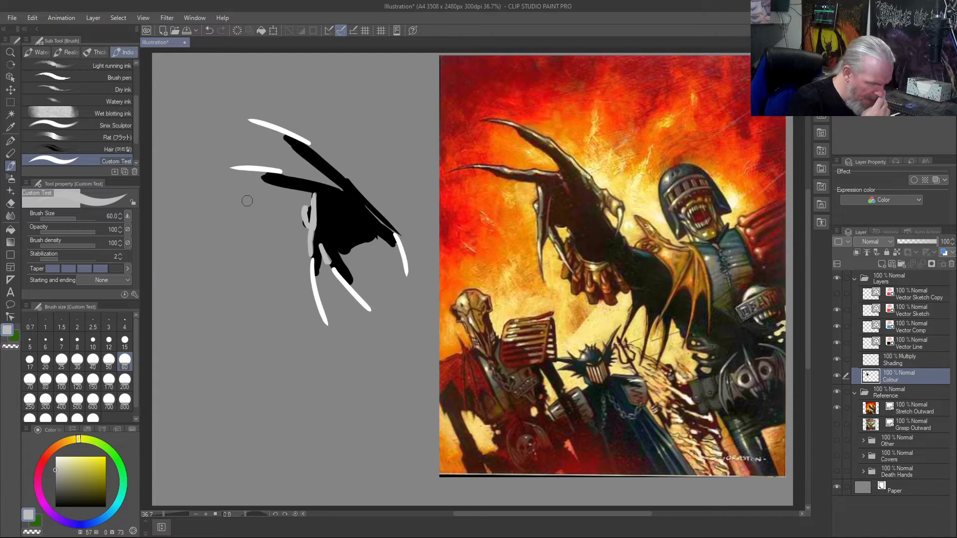
pyautogui.moveTo(342, 189)
pyautogui.mouseDown()
pyautogui.moveTo(285, 175)
pyautogui.moveTo(331, 187)
pyautogui.moveTo(317, 149)
pyautogui.moveTo(393, 225)
pyautogui.moveTo(368, 203)
pyautogui.moveTo(388, 237)
pyautogui.moveTo(365, 204)
pyautogui.mouseUp()
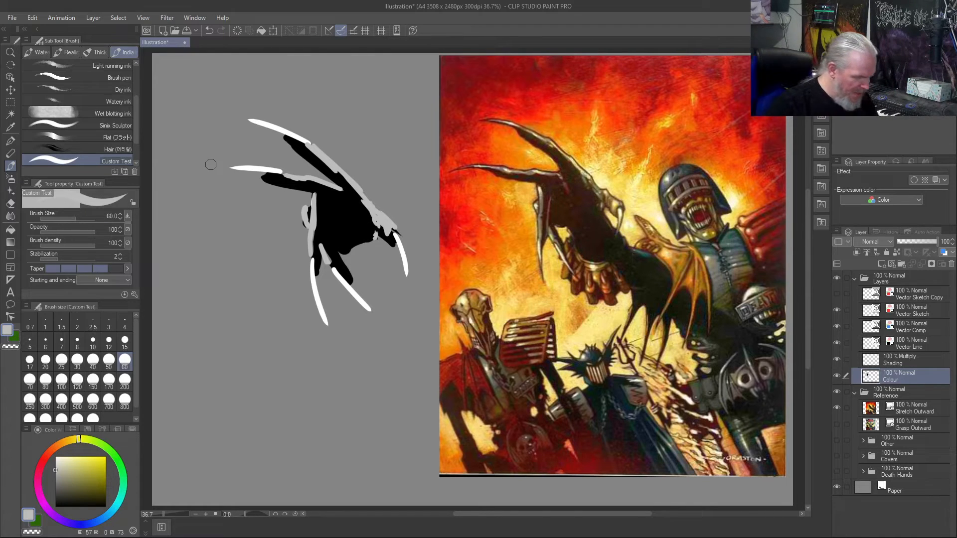
# - Sample the palm's black, paint the wrist and forearm below the hand, and trim their edges with transparent colour
pyautogui.rightClick(345, 218)
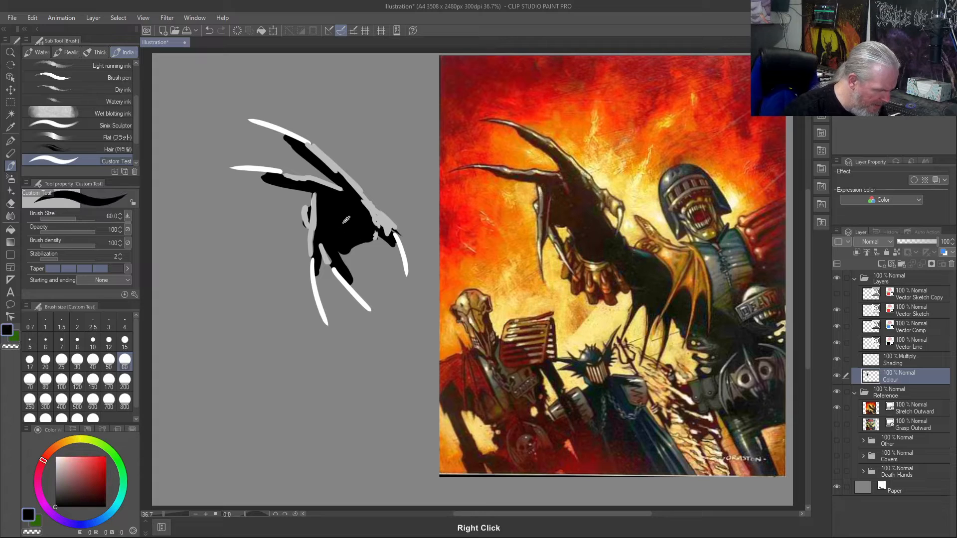
pyautogui.moveTo(366, 245)
pyautogui.mouseDown()
pyautogui.moveTo(394, 278)
pyautogui.moveTo(389, 257)
pyautogui.moveTo(377, 294)
pyautogui.mouseUp()
pyautogui.moveTo(360, 250)
pyautogui.mouseDown()
pyautogui.moveTo(386, 281)
pyautogui.moveTo(377, 284)
pyautogui.moveTo(353, 248)
pyautogui.moveTo(384, 269)
pyautogui.moveTo(377, 290)
pyautogui.moveTo(360, 279)
pyautogui.mouseUp()
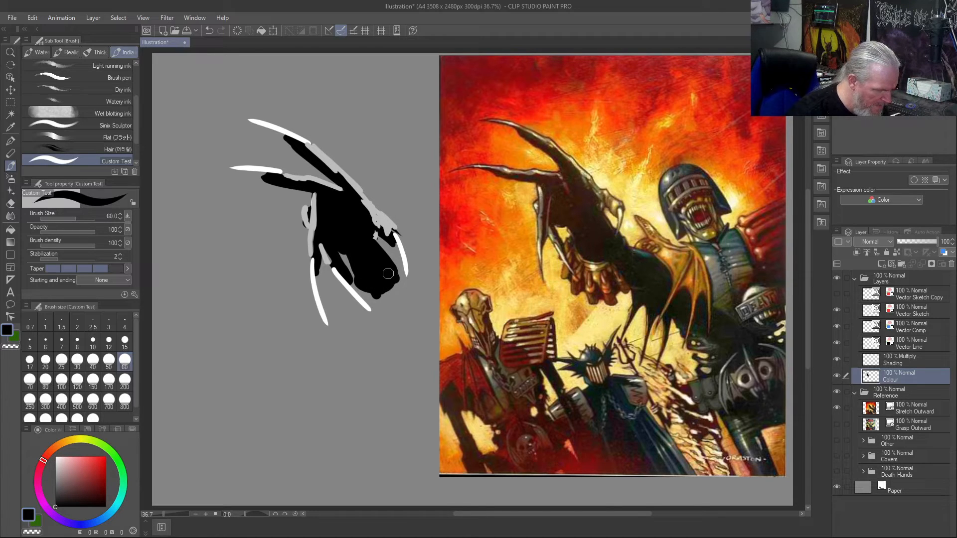
pyautogui.moveTo(394, 271)
pyautogui.mouseDown()
pyautogui.moveTo(383, 291)
pyautogui.moveTo(356, 267)
pyautogui.mouseUp()
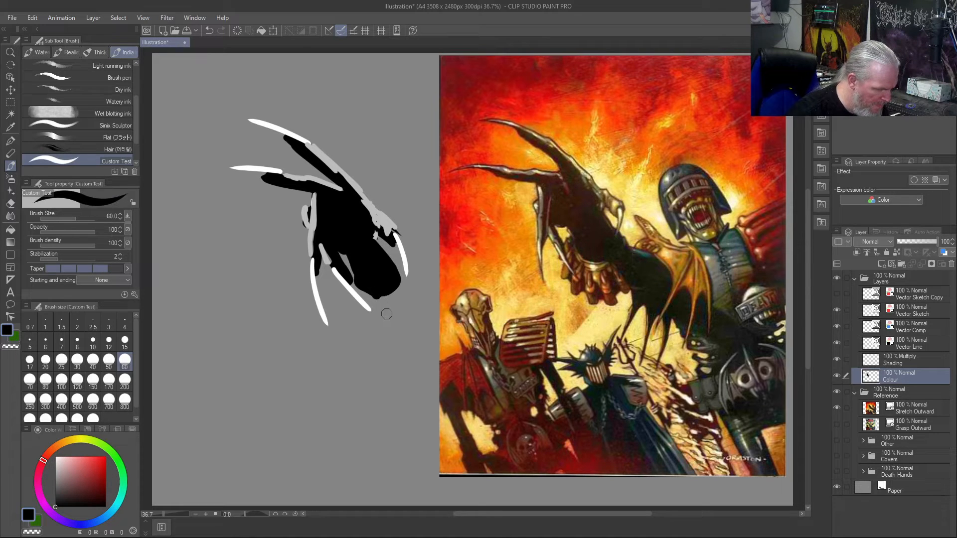
pyautogui.press('c')
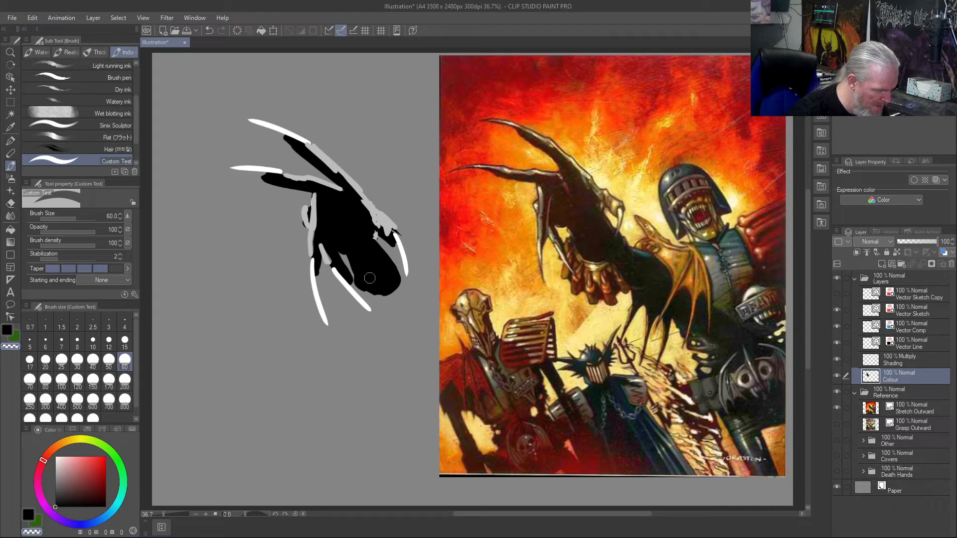
pyautogui.press('c')
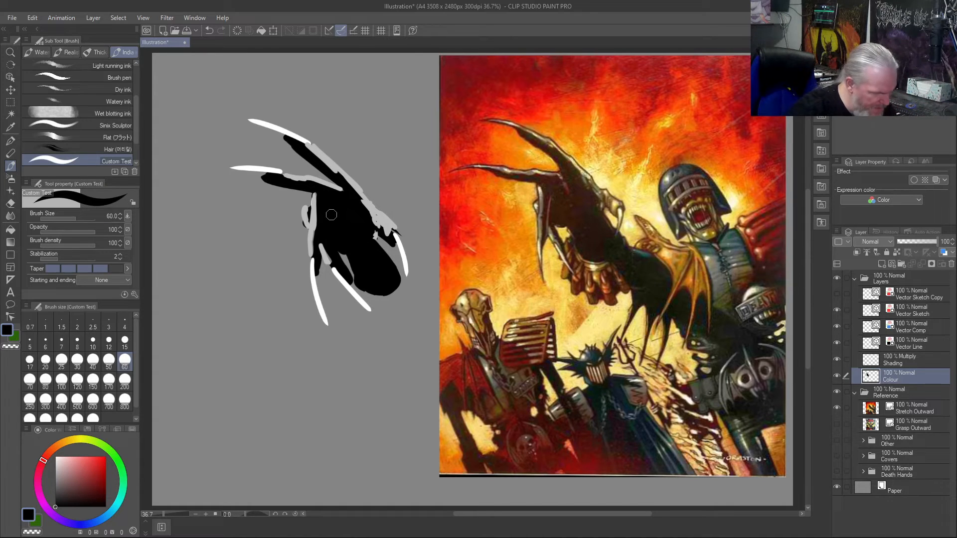
# - Reduce the brush size to 15, sample the light grey, and add thin rim highlights along the undersides of the fingers
pyautogui.press('[')
pyautogui.press('[')
pyautogui.press('[')
pyautogui.press('[')
pyautogui.press('[')
pyautogui.press('[')
pyautogui.press('[')
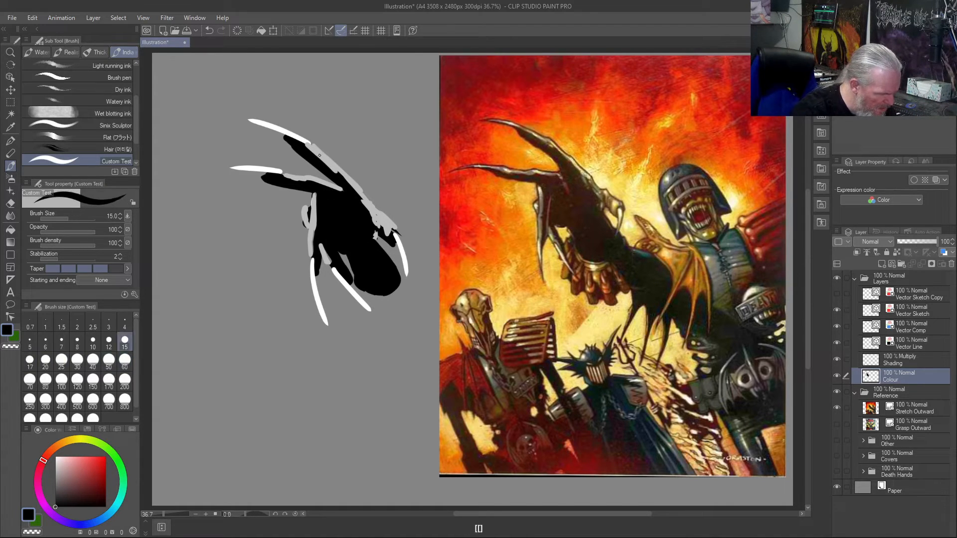
pyautogui.rightClick(320, 156)
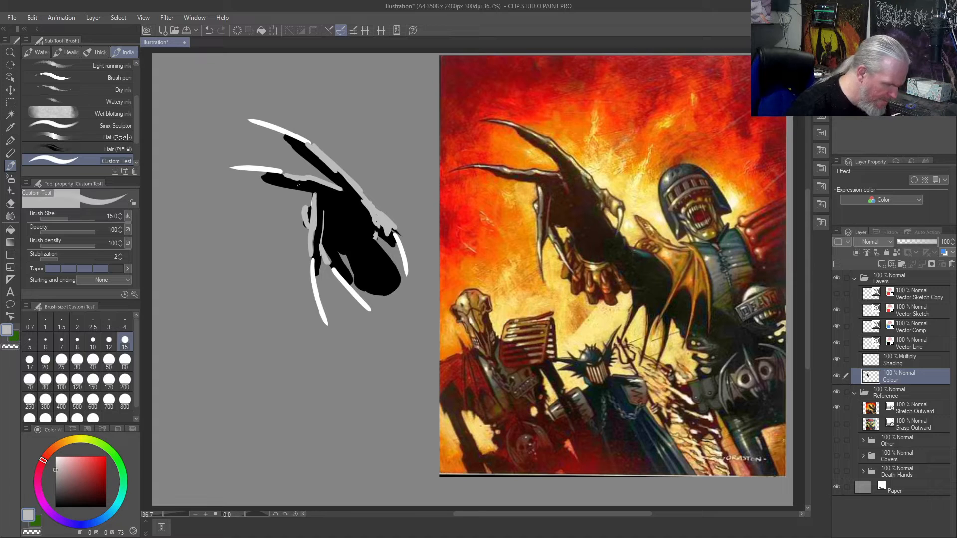
pyautogui.moveTo(324, 237); pyautogui.dragTo(350, 280)
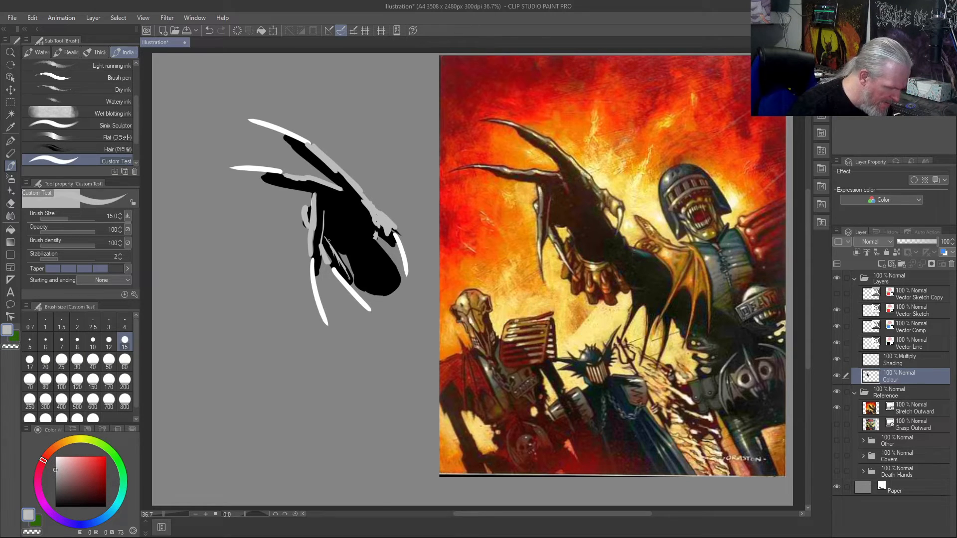
pyautogui.moveTo(327, 195)
pyautogui.mouseDown()
pyautogui.moveTo(261, 178)
pyautogui.moveTo(327, 195)
pyautogui.mouseUp()
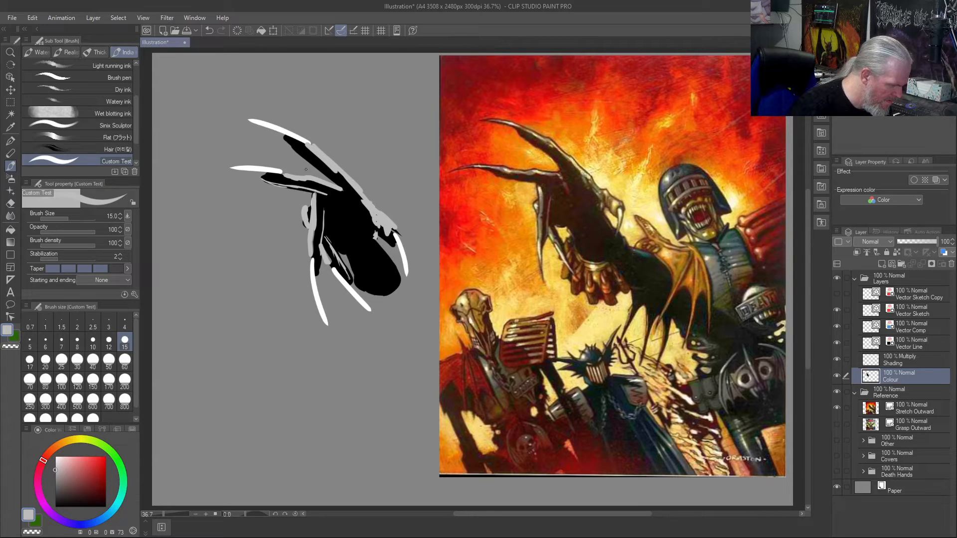
# - Add a thin rim highlight along the uppermost finger's underside and clear the finished hand study from the Colour layer
pyautogui.moveTo(288, 139); pyautogui.dragTo(336, 182)
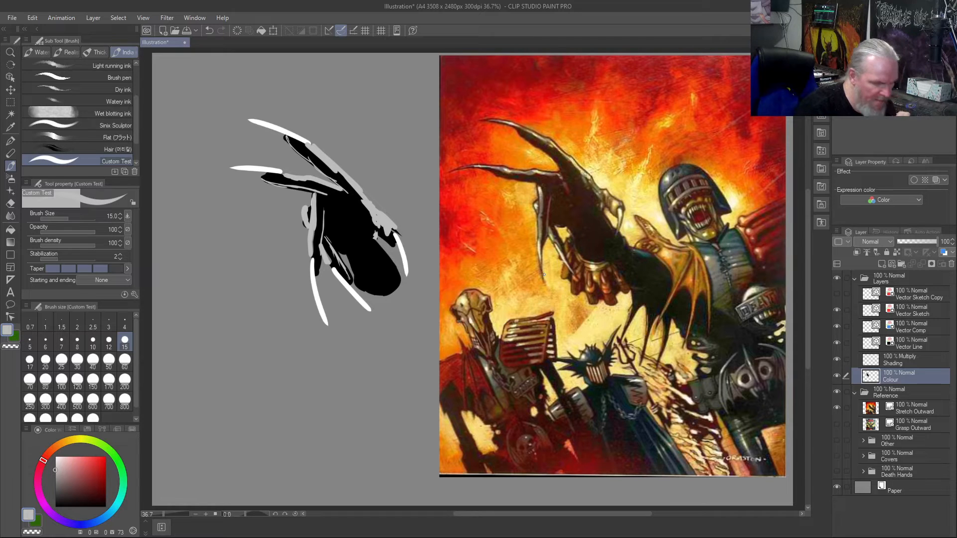
pyautogui.press('Delete')
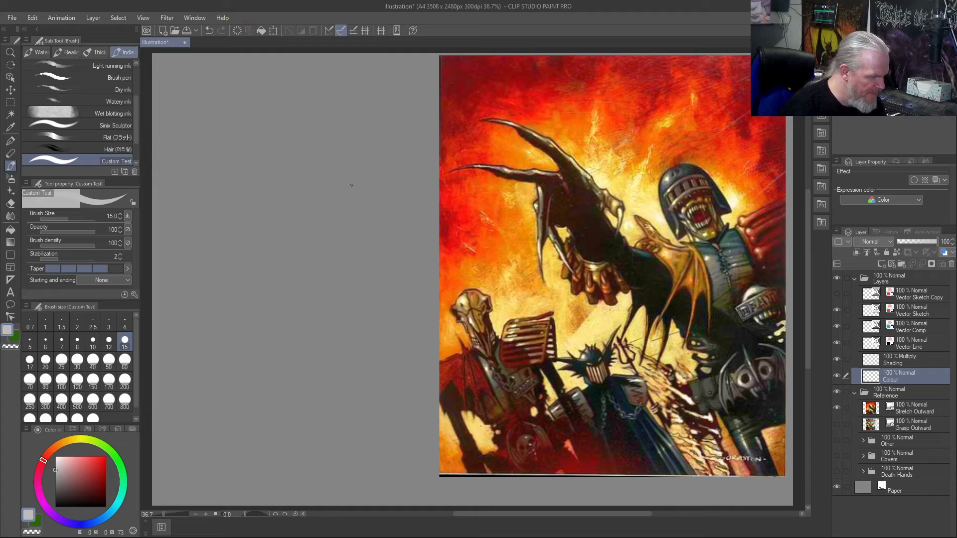
# - Paint a new black hand silhouette with palm, wrist, thumb and four spread fingers at brush size 120
pyautogui.press(']')
pyautogui.press(']')
pyautogui.press(']')
pyautogui.press(']')
pyautogui.press(']')
pyautogui.press(']')
pyautogui.press(']')
pyautogui.press(']')
pyautogui.press(']')
pyautogui.press(']')
pyautogui.press(']')
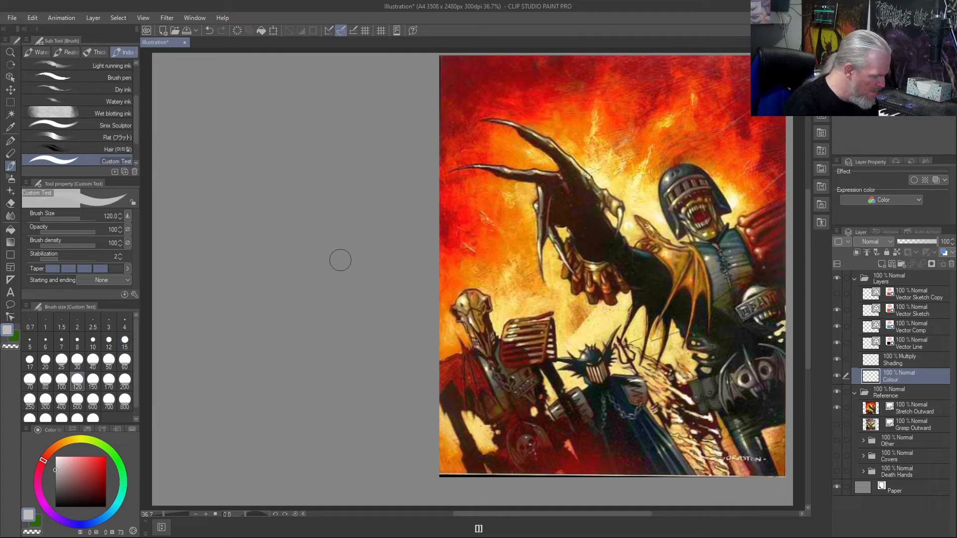
pyautogui.moveTo(57, 478); pyautogui.dragTo(54, 508)
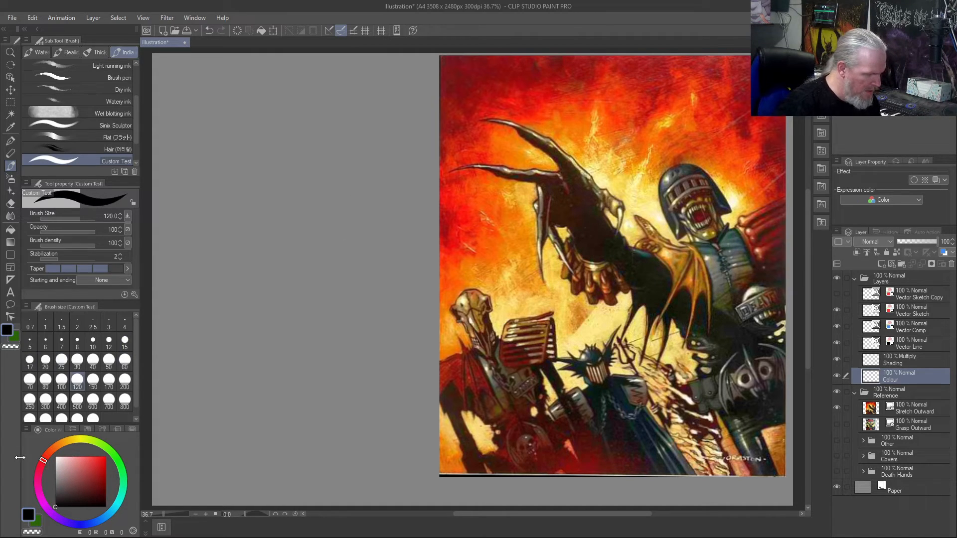
pyautogui.moveTo(345, 239)
pyautogui.mouseDown()
pyautogui.moveTo(356, 257)
pyautogui.moveTo(339, 274)
pyautogui.moveTo(347, 267)
pyautogui.moveTo(327, 243)
pyautogui.moveTo(340, 243)
pyautogui.moveTo(335, 260)
pyautogui.moveTo(323, 249)
pyautogui.moveTo(332, 271)
pyautogui.moveTo(337, 242)
pyautogui.moveTo(319, 251)
pyautogui.moveTo(342, 227)
pyautogui.moveTo(313, 239)
pyautogui.moveTo(342, 234)
pyautogui.moveTo(307, 237)
pyautogui.moveTo(296, 218)
pyautogui.moveTo(307, 238)
pyautogui.moveTo(291, 220)
pyautogui.moveTo(305, 206)
pyautogui.moveTo(350, 219)
pyautogui.moveTo(331, 211)
pyautogui.moveTo(339, 223)
pyautogui.moveTo(328, 198)
pyautogui.moveTo(307, 207)
pyautogui.moveTo(329, 200)
pyautogui.moveTo(368, 230)
pyautogui.moveTo(321, 179)
pyautogui.moveTo(278, 152)
pyautogui.mouseUp()
pyautogui.hotkey('ctrl', 'z')
pyautogui.moveTo(329, 190); pyautogui.dragTo(265, 148)
pyautogui.moveTo(315, 196); pyautogui.dragTo(227, 178)
pyautogui.moveTo(292, 203); pyautogui.dragTo(287, 270)
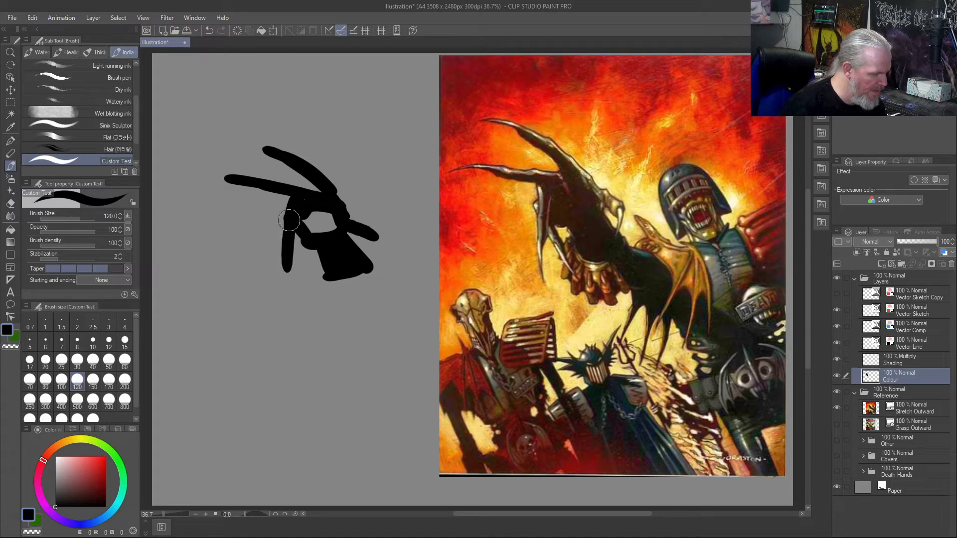
pyautogui.moveTo(292, 235)
pyautogui.mouseDown()
pyautogui.moveTo(313, 284)
pyautogui.moveTo(282, 210)
pyautogui.moveTo(290, 275)
pyautogui.mouseUp()
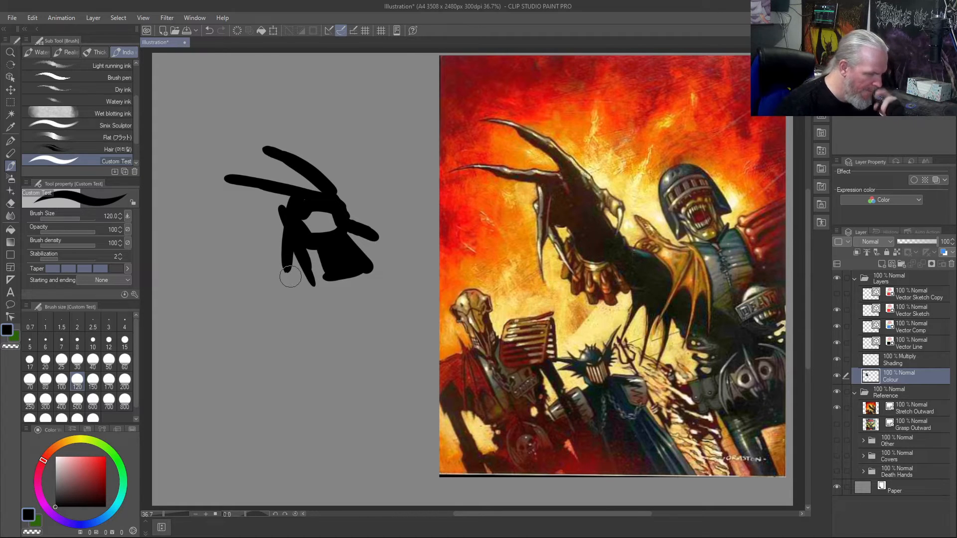
pyautogui.moveTo(311, 218)
pyautogui.mouseDown()
pyautogui.moveTo(319, 238)
pyautogui.moveTo(327, 222)
pyautogui.moveTo(315, 211)
pyautogui.mouseUp()
# - Paint white claws on the thumb and all four fingers, using brush size 70 for the finger claws
pyautogui.click(55, 457)
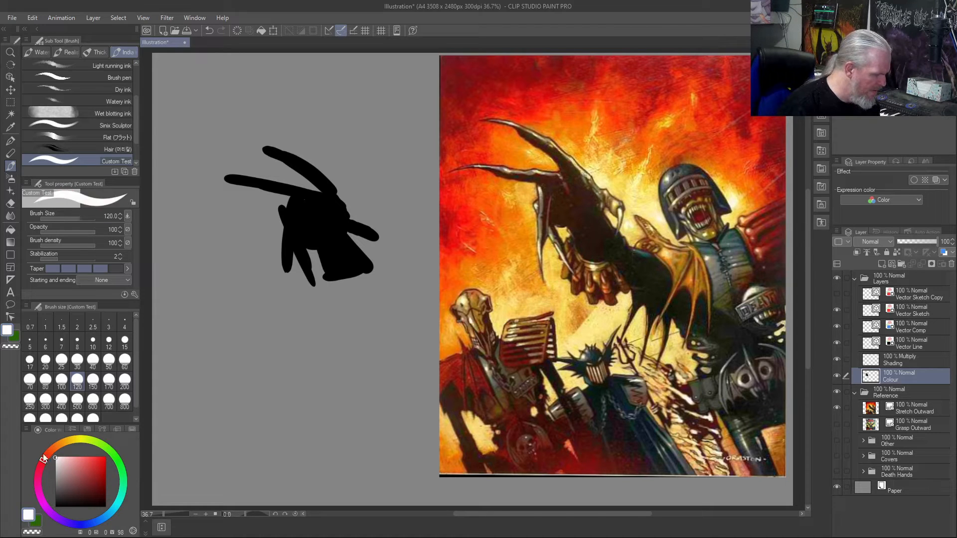
pyautogui.moveTo(378, 242); pyautogui.dragTo(406, 260)
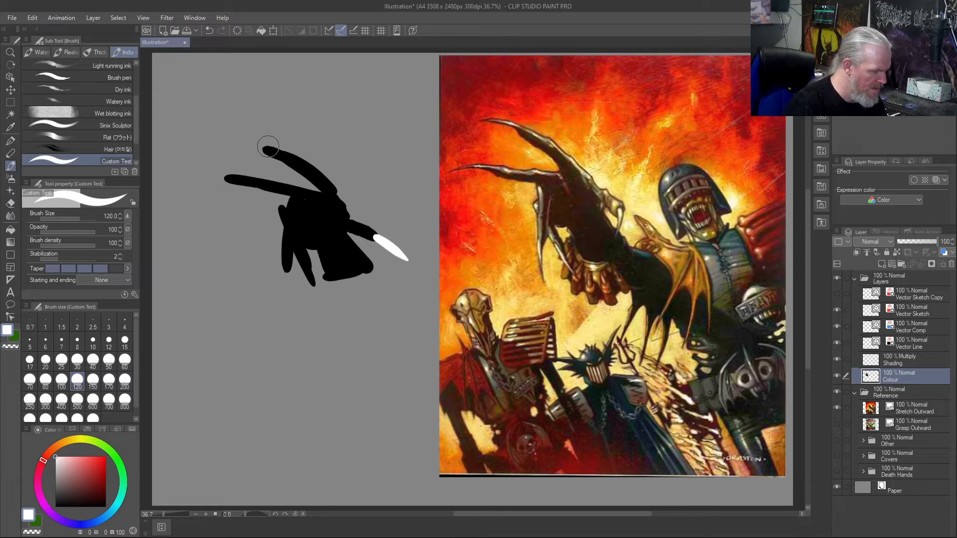
pyautogui.press('[')
pyautogui.press('[')
pyautogui.press('[')
pyautogui.moveTo(276, 147); pyautogui.dragTo(237, 136)
pyautogui.moveTo(236, 175); pyautogui.dragTo(196, 179)
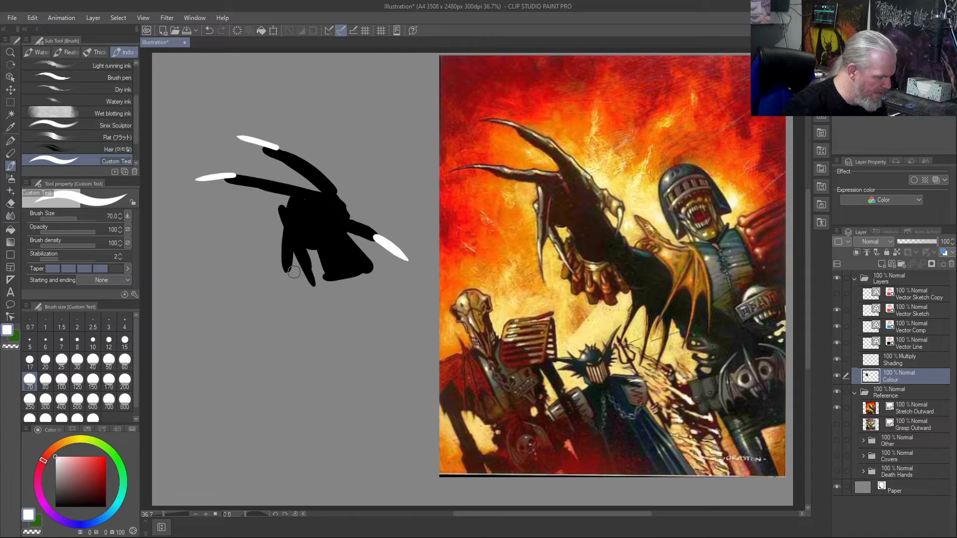
pyautogui.moveTo(307, 273); pyautogui.dragTo(329, 314)
pyautogui.moveTo(282, 256); pyautogui.dragTo(291, 301)
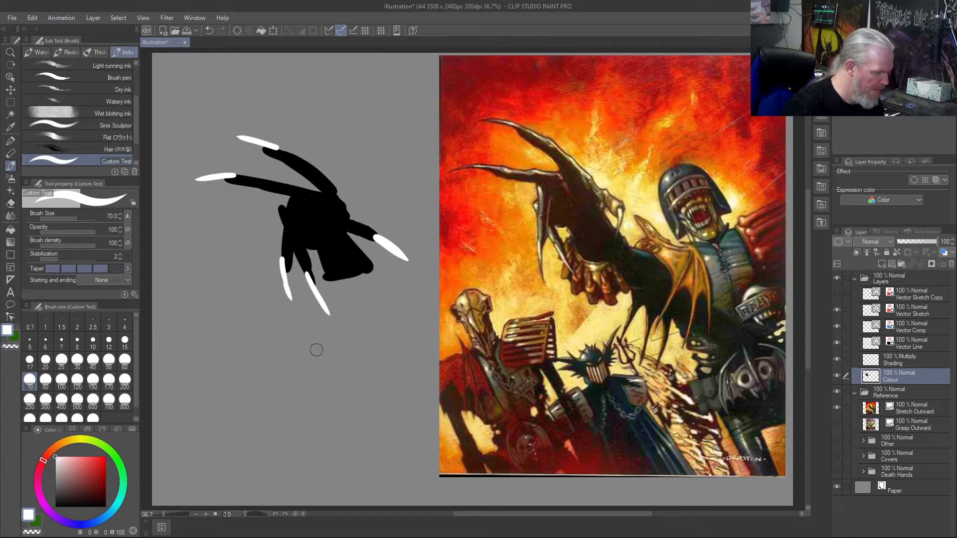
# - Choose a light grey and paint highlights along the fingers, knuckles and thumb at brush size 40
pyautogui.click(56, 479)
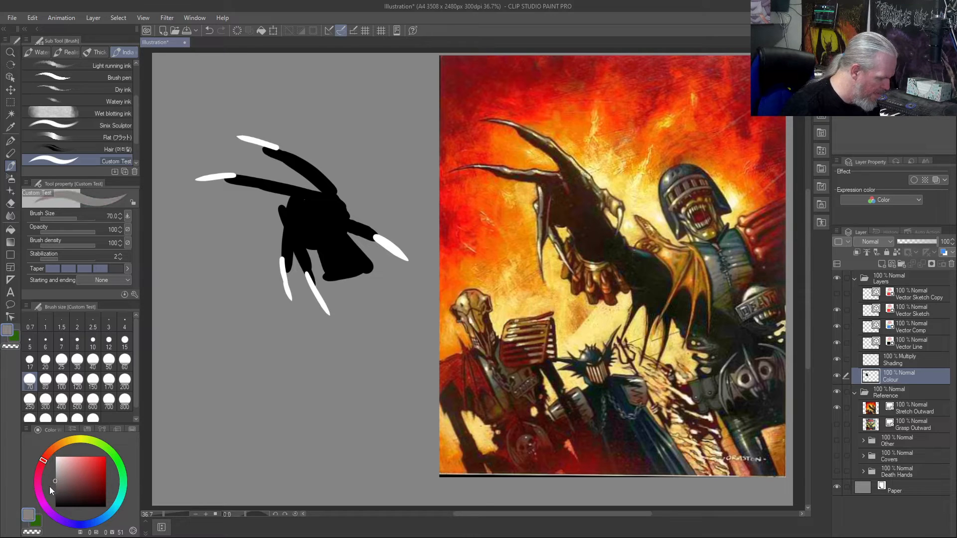
pyautogui.click(53, 476)
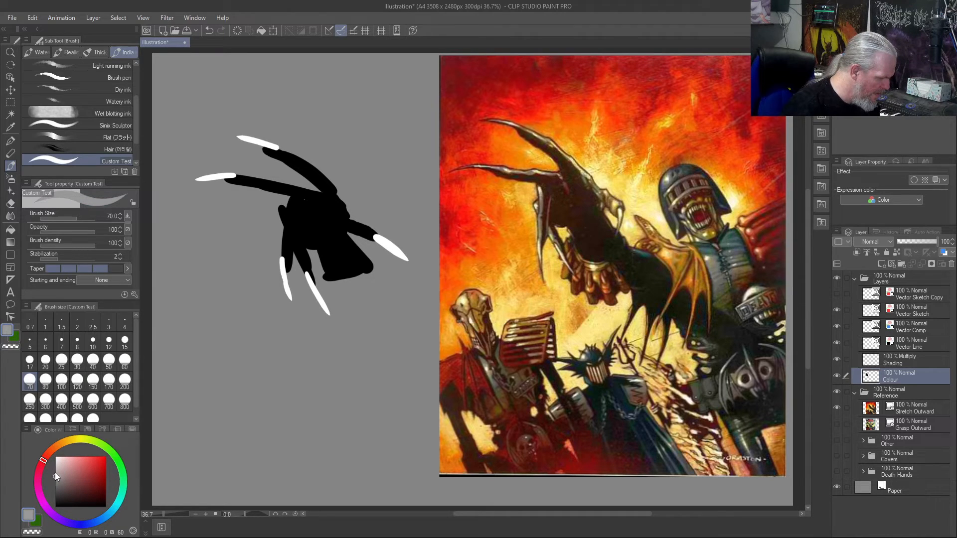
pyautogui.click(55, 473)
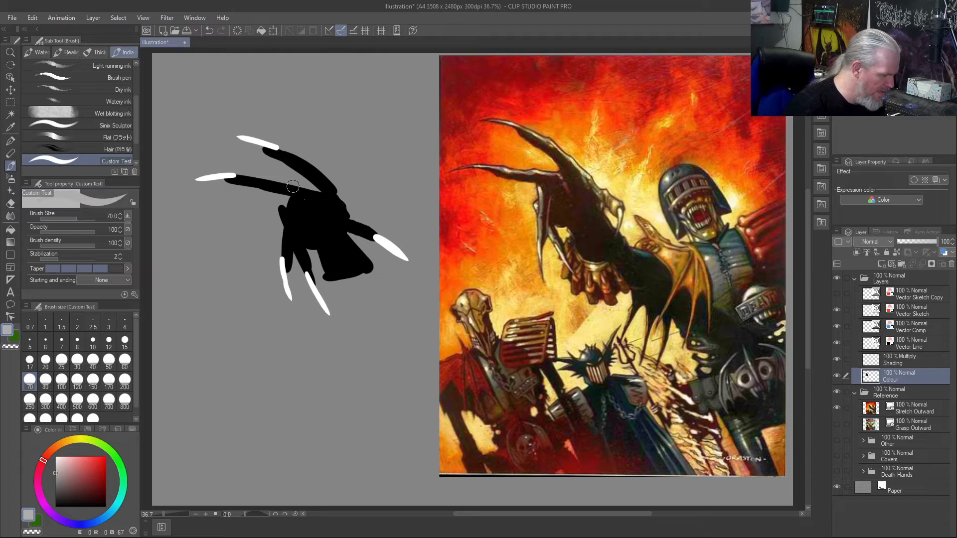
pyautogui.press('[')
pyautogui.press('[')
pyautogui.press('[')
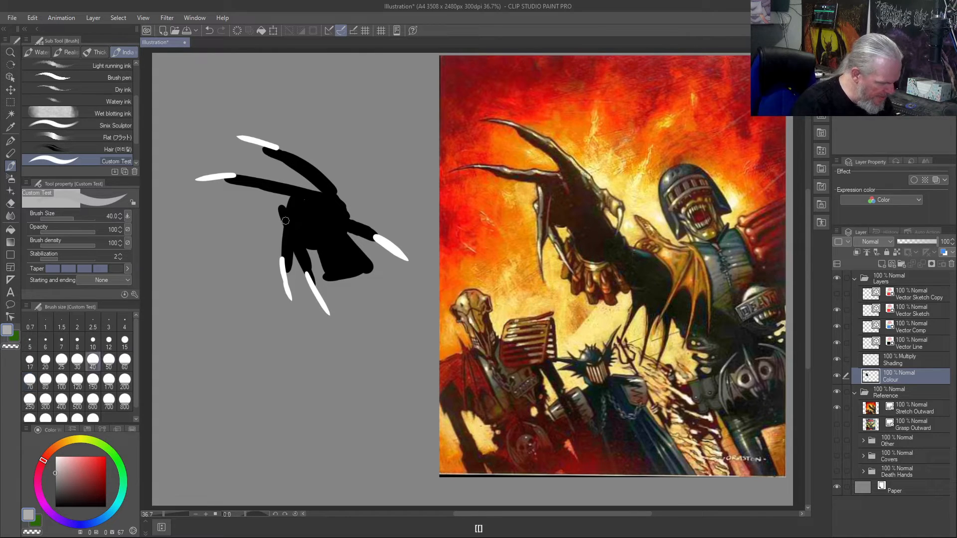
pyautogui.moveTo(291, 203); pyautogui.dragTo(284, 255)
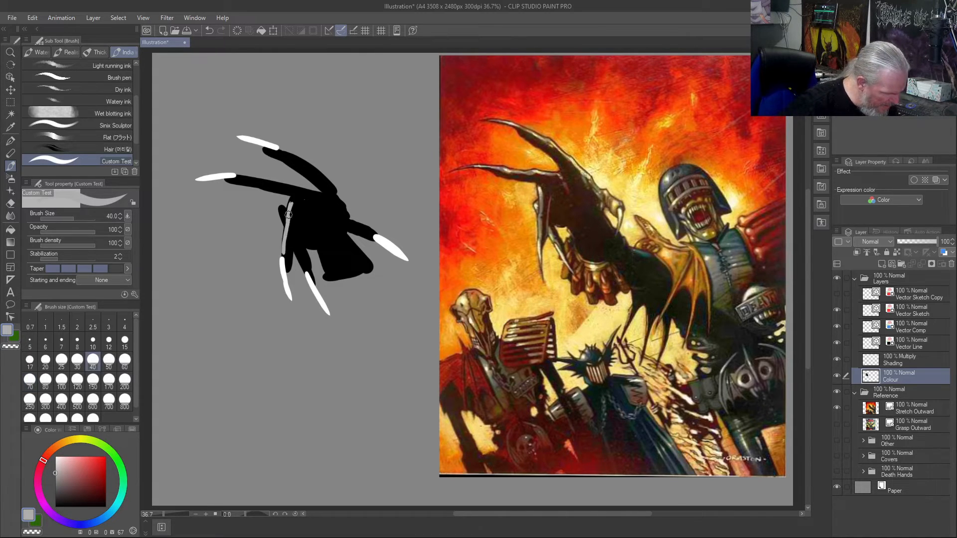
pyautogui.moveTo(284, 205); pyautogui.dragTo(283, 222)
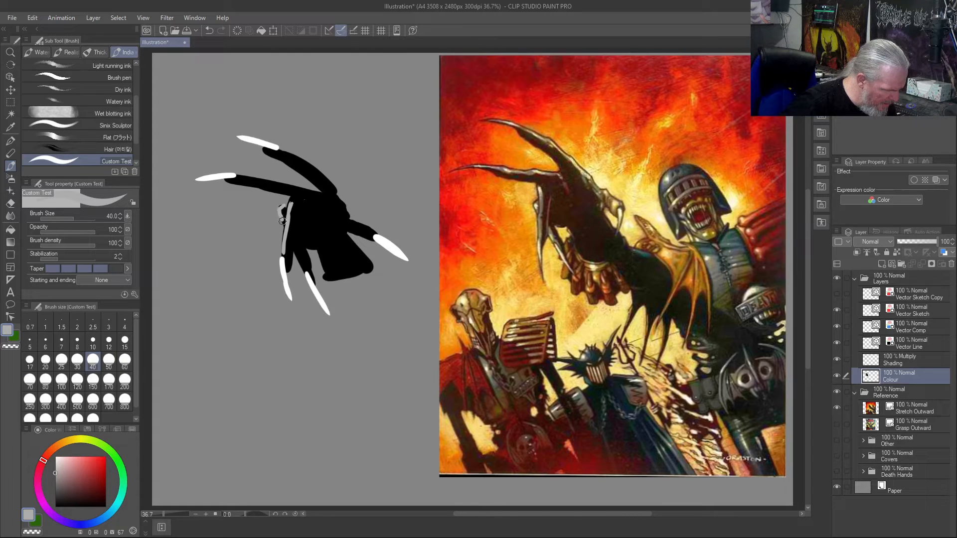
pyautogui.moveTo(297, 254); pyautogui.dragTo(303, 268)
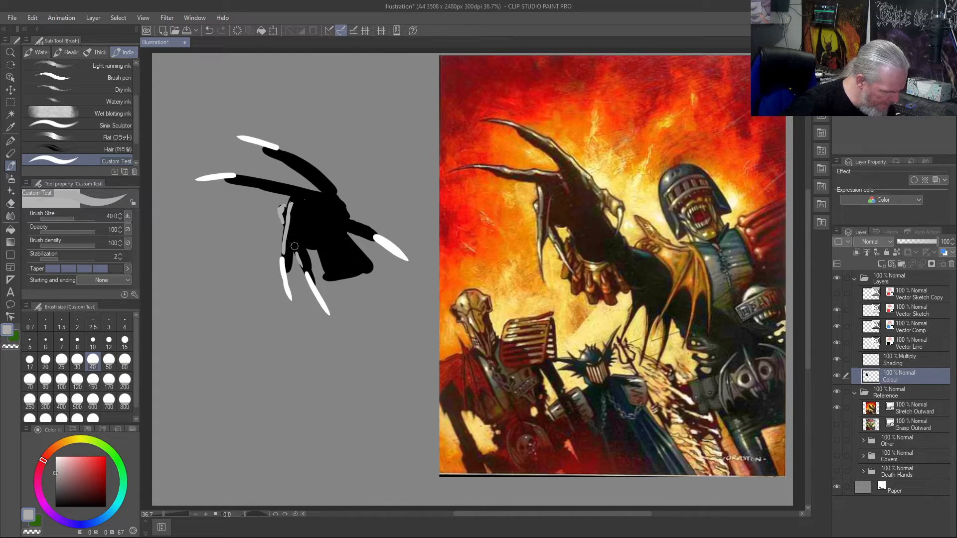
pyautogui.moveTo(308, 189); pyautogui.dragTo(248, 175)
pyautogui.moveTo(290, 153)
pyautogui.mouseDown()
pyautogui.moveTo(326, 174)
pyautogui.moveTo(348, 215)
pyautogui.moveTo(368, 227)
pyautogui.moveTo(353, 223)
pyautogui.moveTo(367, 231)
pyautogui.moveTo(348, 229)
pyautogui.mouseUp()
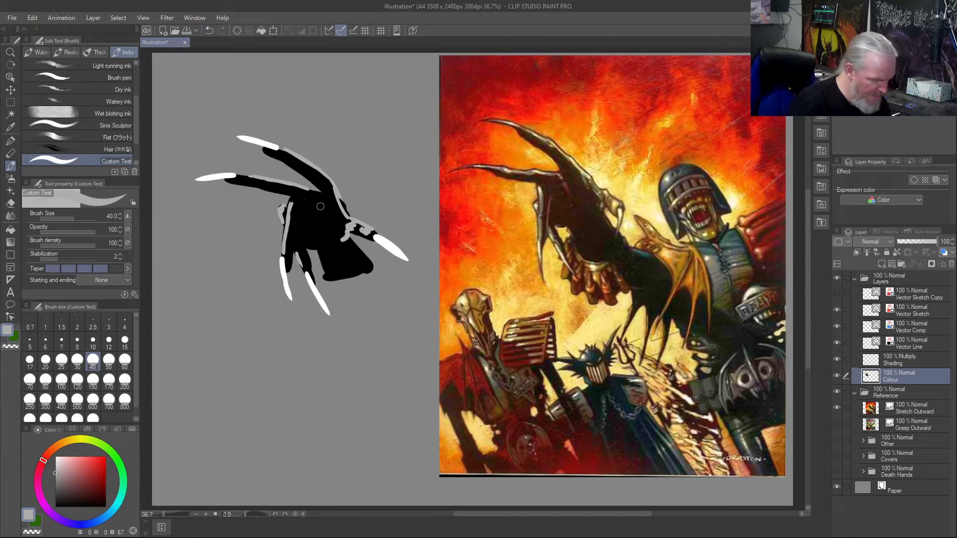
# - Reduce the brush size to 20 and add thin light grey rim highlights along the undersides of the fingers
pyautogui.press('[')
pyautogui.press('[')
pyautogui.press('[')
pyautogui.moveTo(290, 193)
pyautogui.mouseDown()
pyautogui.moveTo(233, 183)
pyautogui.moveTo(244, 185)
pyautogui.mouseUp()
pyautogui.moveTo(298, 213)
pyautogui.mouseDown()
pyautogui.moveTo(291, 262)
pyautogui.moveTo(300, 210)
pyautogui.moveTo(293, 244)
pyautogui.moveTo(297, 235)
pyautogui.moveTo(309, 265)
pyautogui.moveTo(303, 244)
pyautogui.mouseUp()
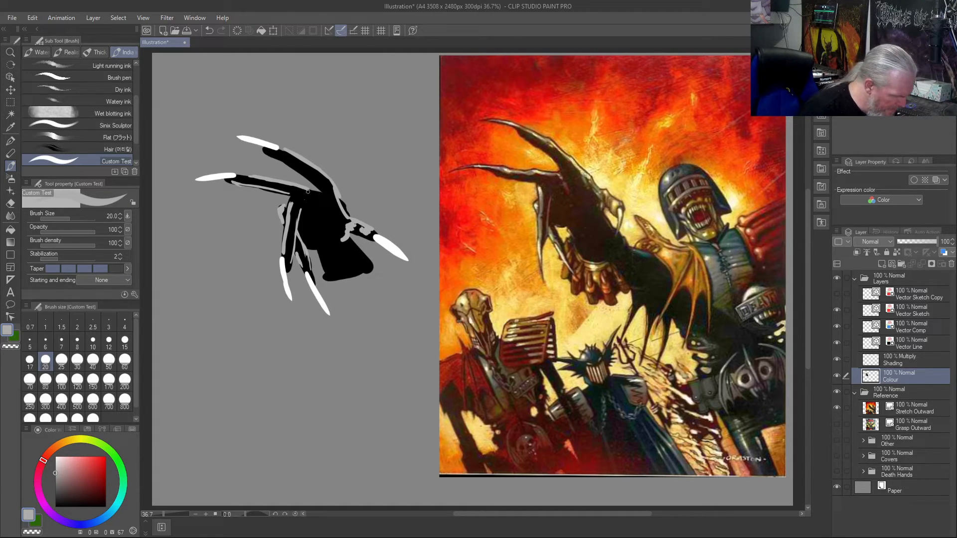
pyautogui.rightClick(298, 185)
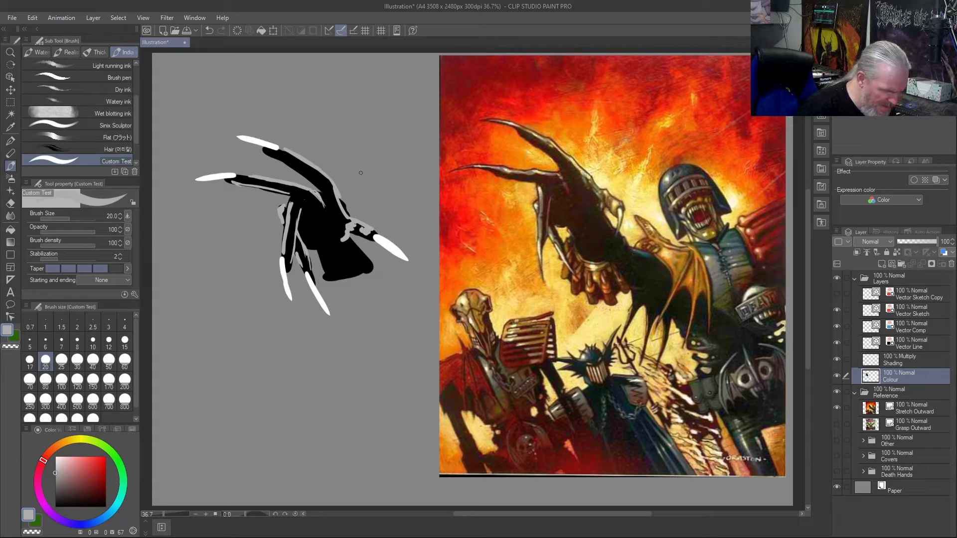
pyautogui.moveTo(330, 186); pyautogui.dragTo(295, 158)
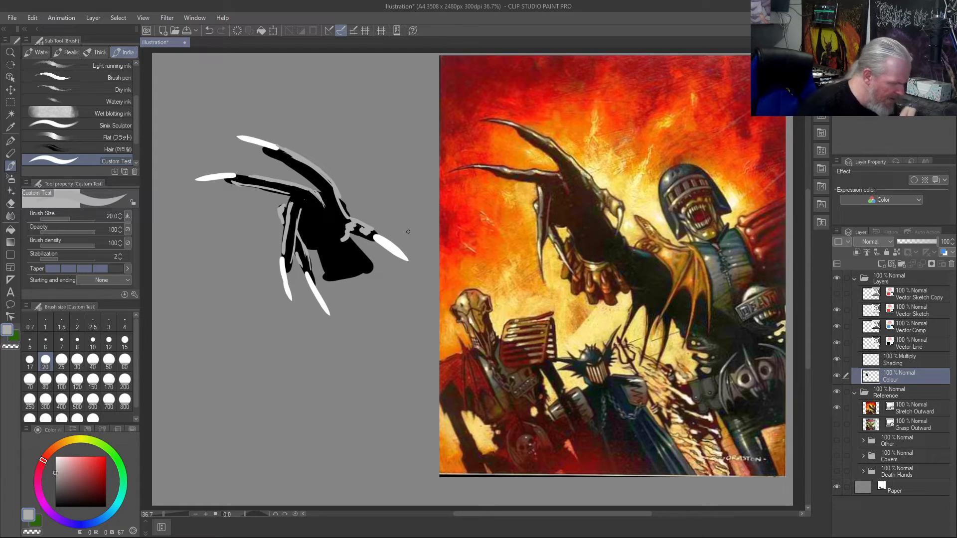
# - Sample the silhouette's black and paint thin shadows along the undersides of the finger and thumb claws
pyautogui.rightClick(267, 149)
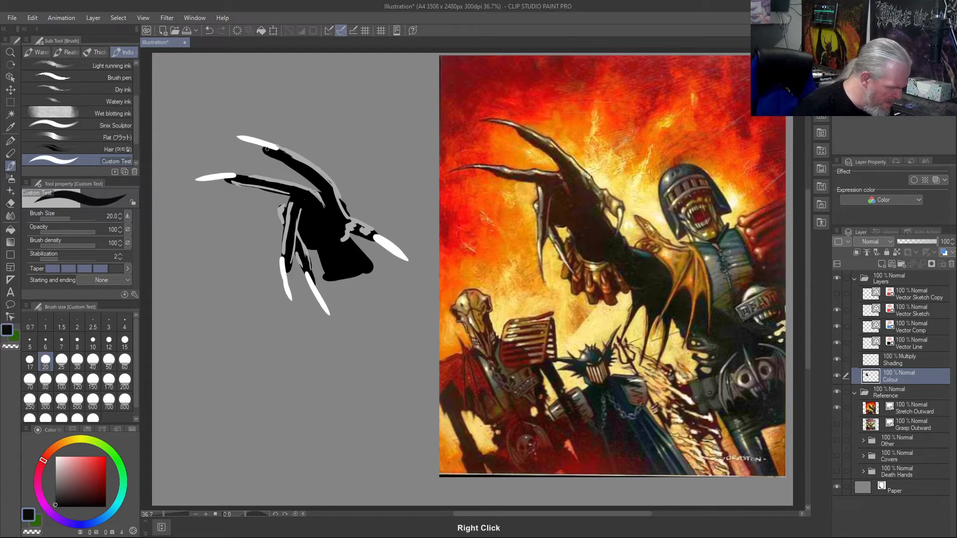
pyautogui.moveTo(270, 147); pyautogui.dragTo(236, 137)
pyautogui.moveTo(229, 178); pyautogui.dragTo(197, 180)
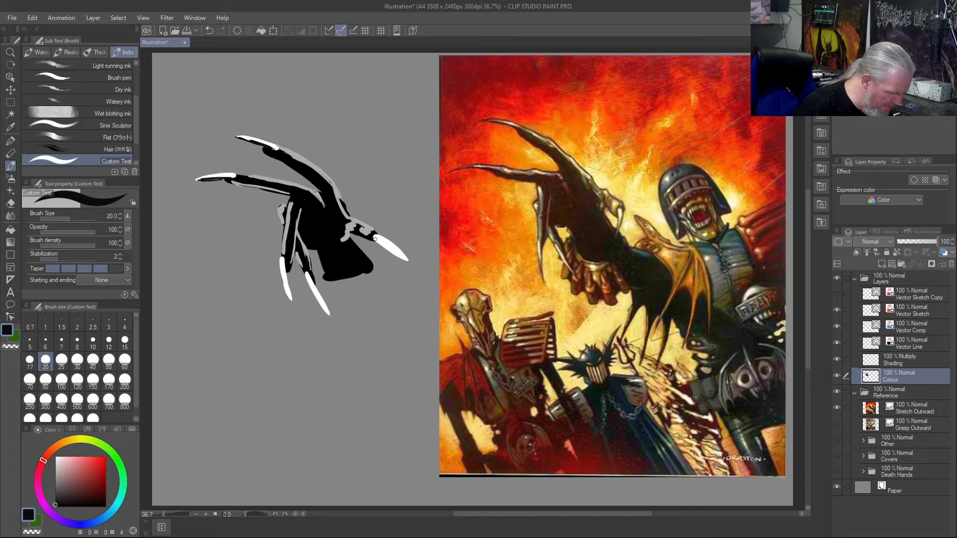
pyautogui.moveTo(373, 237); pyautogui.dragTo(401, 261)
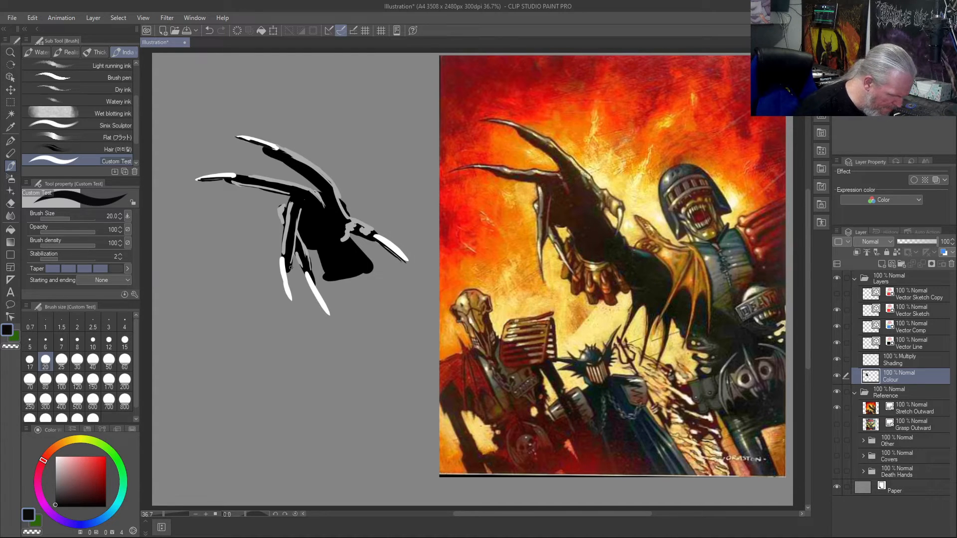
pyautogui.moveTo(282, 257)
pyautogui.mouseDown()
pyautogui.moveTo(292, 297)
pyautogui.moveTo(332, 316)
pyautogui.mouseUp()
pyautogui.moveTo(285, 258)
pyautogui.mouseDown()
pyautogui.moveTo(294, 297)
pyautogui.moveTo(311, 271)
pyautogui.moveTo(331, 317)
pyautogui.mouseUp()
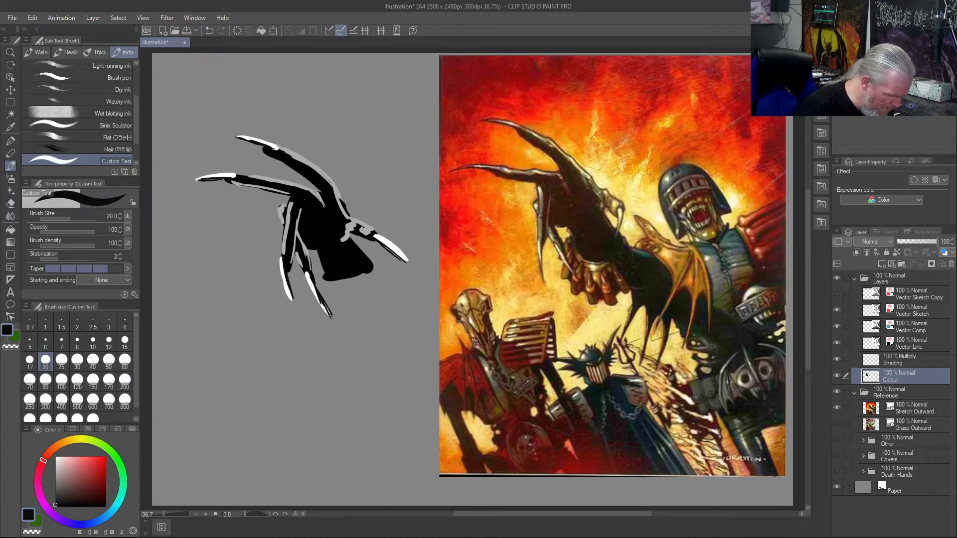
pyautogui.moveTo(284, 259); pyautogui.dragTo(285, 272)
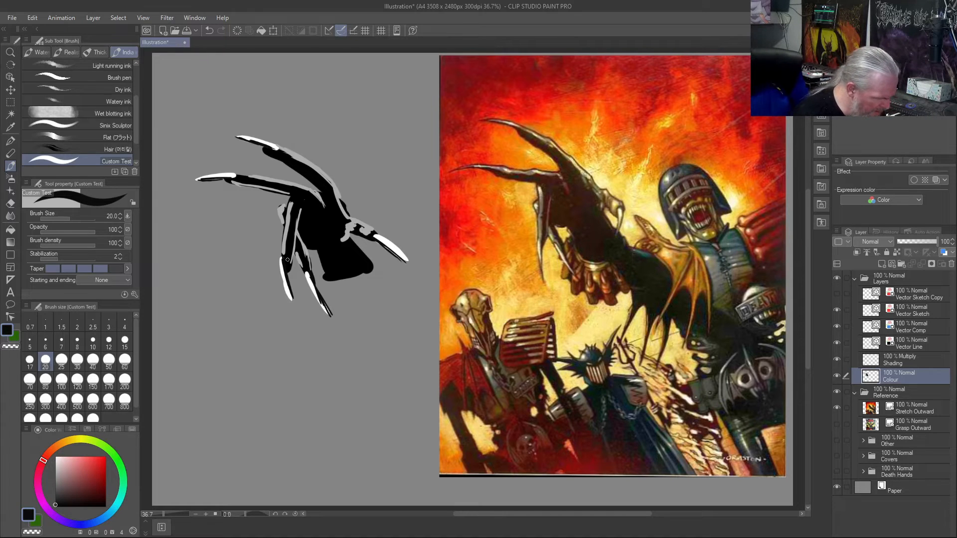
# - Sample the light grey and paint rim highlights around the wrist, undoing the unwanted strokes on its inner edge
pyautogui.rightClick(349, 240)
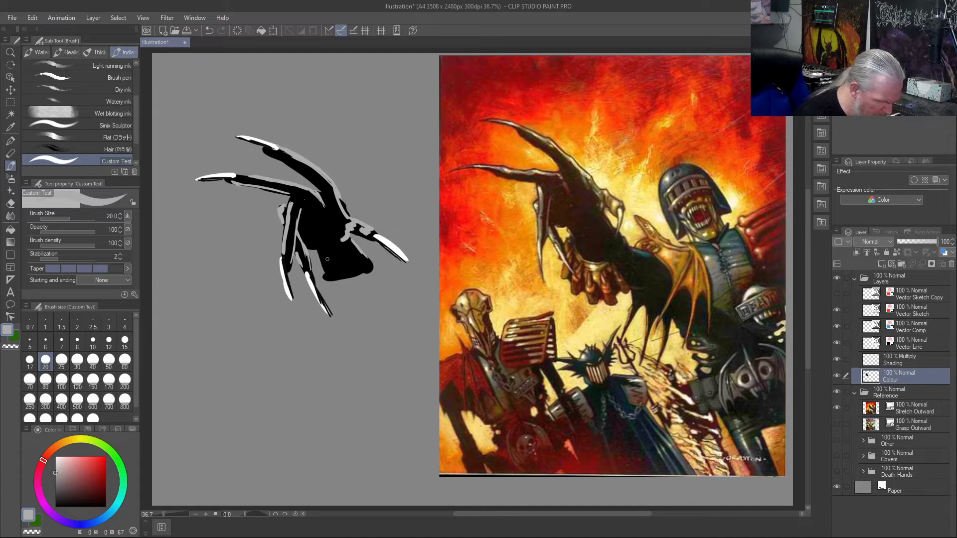
pyautogui.moveTo(328, 274)
pyautogui.mouseDown()
pyautogui.moveTo(361, 273)
pyautogui.moveTo(325, 272)
pyautogui.moveTo(333, 277)
pyautogui.moveTo(318, 264)
pyautogui.moveTo(328, 276)
pyautogui.moveTo(319, 255)
pyautogui.mouseUp()
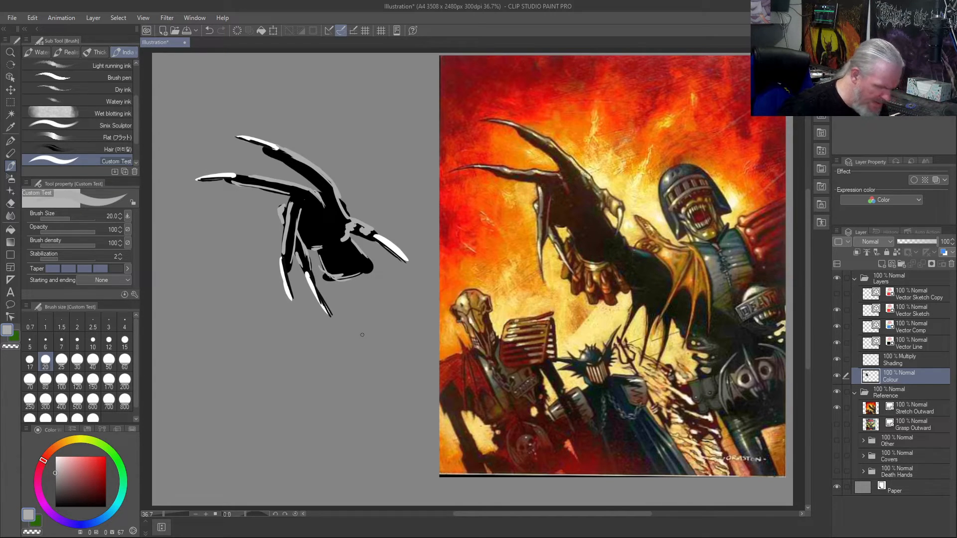
pyautogui.hotkey('ctrl', 'z')
pyautogui.hotkey('ctrl', 'z')
pyautogui.hotkey('ctrl', 'z')
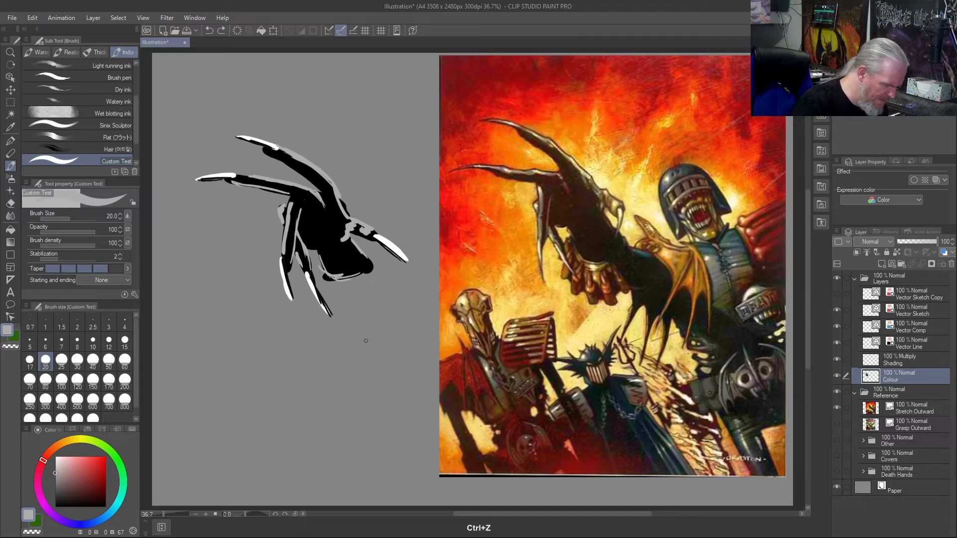
pyautogui.click(324, 268)
pyautogui.moveTo(339, 275); pyautogui.dragTo(350, 276)
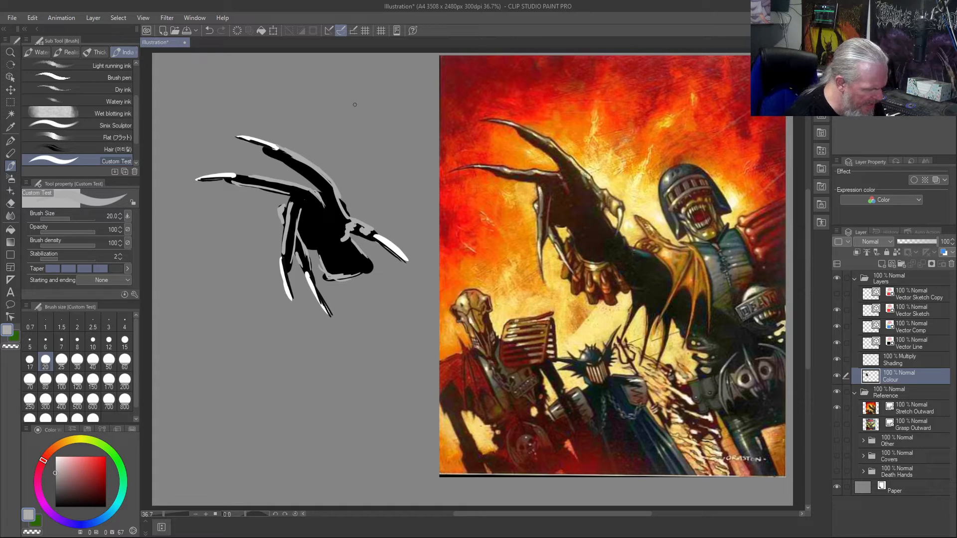
# - Undo the stray grey stroke and outline the two topmost clawed fingers in black on the Vector Line layer, above the painted hand
pyautogui.moveTo(347, 93); pyautogui.dragTo(371, 115)
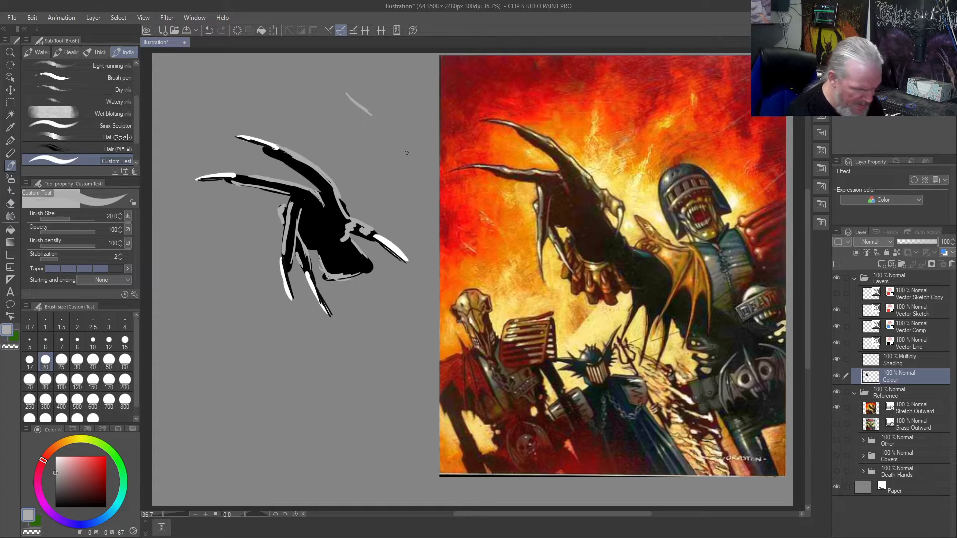
pyautogui.hotkey('ctrl', 'z')
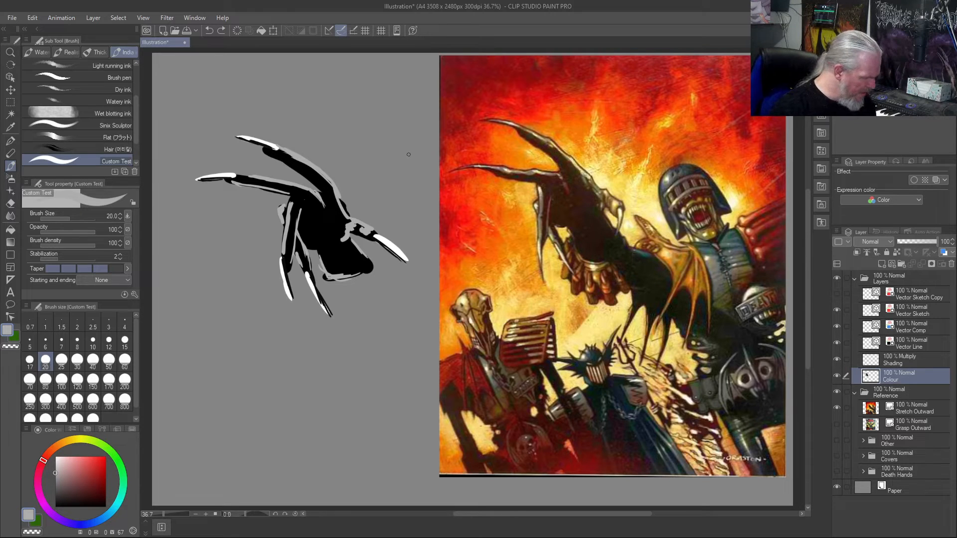
pyautogui.click(923, 346)
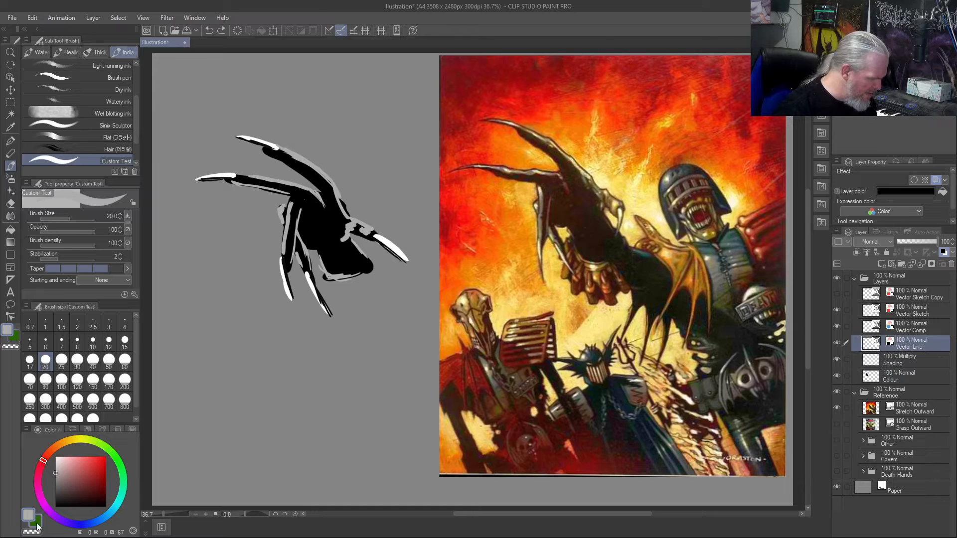
pyautogui.moveTo(56, 498); pyautogui.dragTo(36, 516)
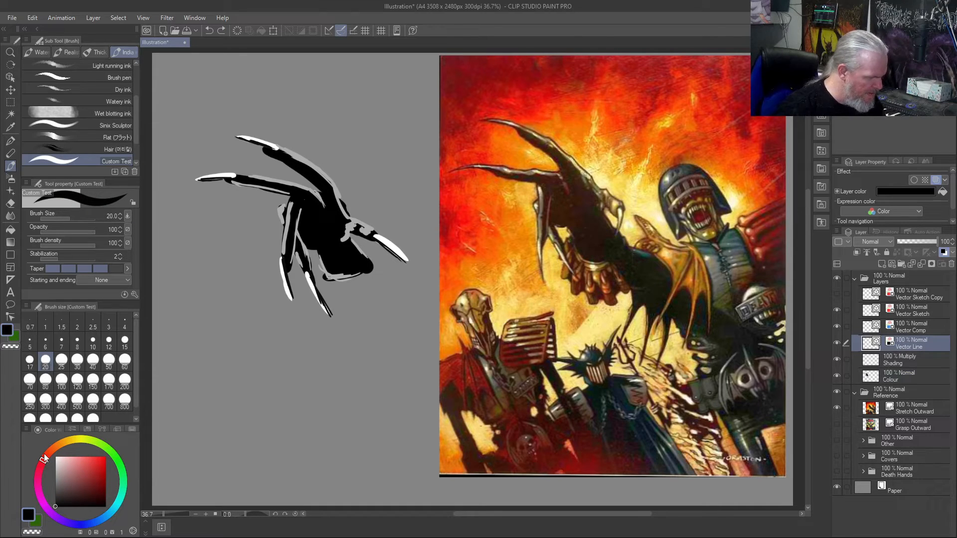
pyautogui.moveTo(384, 119); pyautogui.dragTo(319, 81)
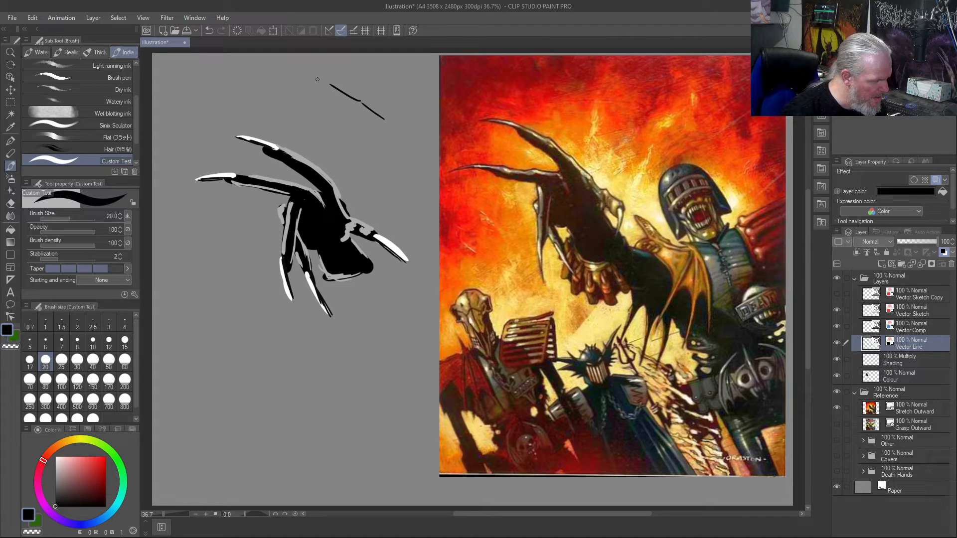
pyautogui.moveTo(329, 84)
pyautogui.mouseDown()
pyautogui.moveTo(264, 65)
pyautogui.moveTo(205, 68)
pyautogui.moveTo(186, 72)
pyautogui.moveTo(258, 66)
pyautogui.moveTo(336, 106)
pyautogui.moveTo(246, 103)
pyautogui.moveTo(172, 115)
pyautogui.moveTo(229, 107)
pyautogui.moveTo(191, 116)
pyautogui.mouseUp()
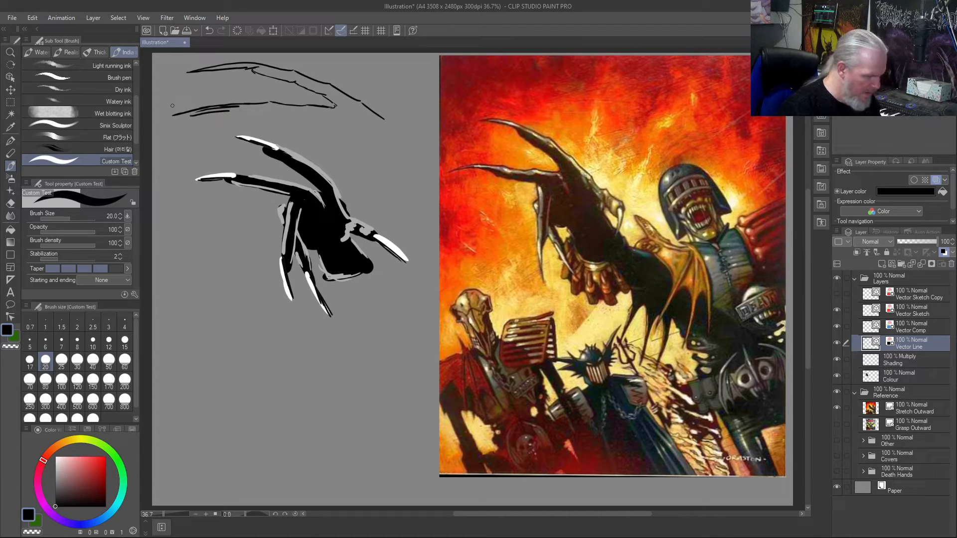
# - Redraw the second finger's claw underside, extend its lower contour towards the palm, and undo the short trial stroke below it
pyautogui.hotkey('ctrl', 'z')
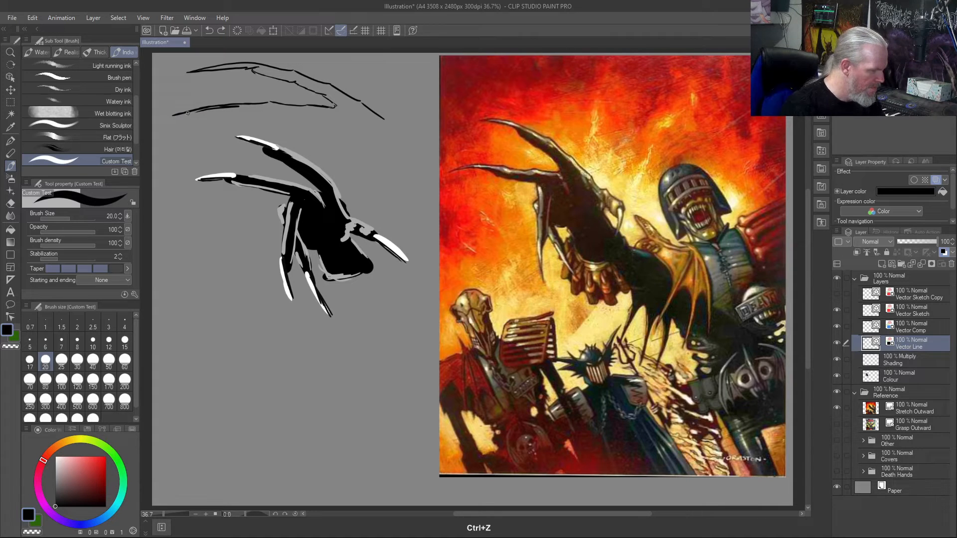
pyautogui.moveTo(172, 116); pyautogui.dragTo(238, 109)
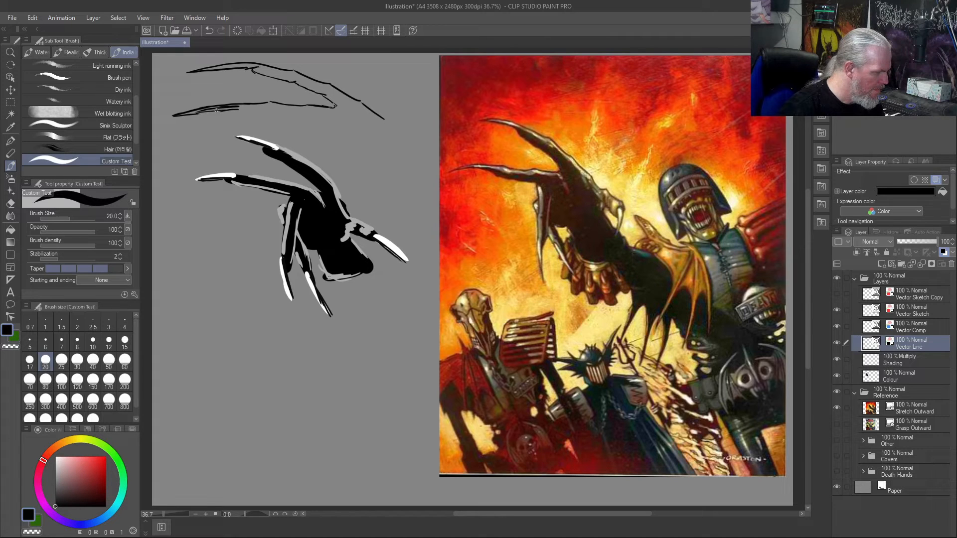
pyautogui.moveTo(226, 110); pyautogui.dragTo(319, 118)
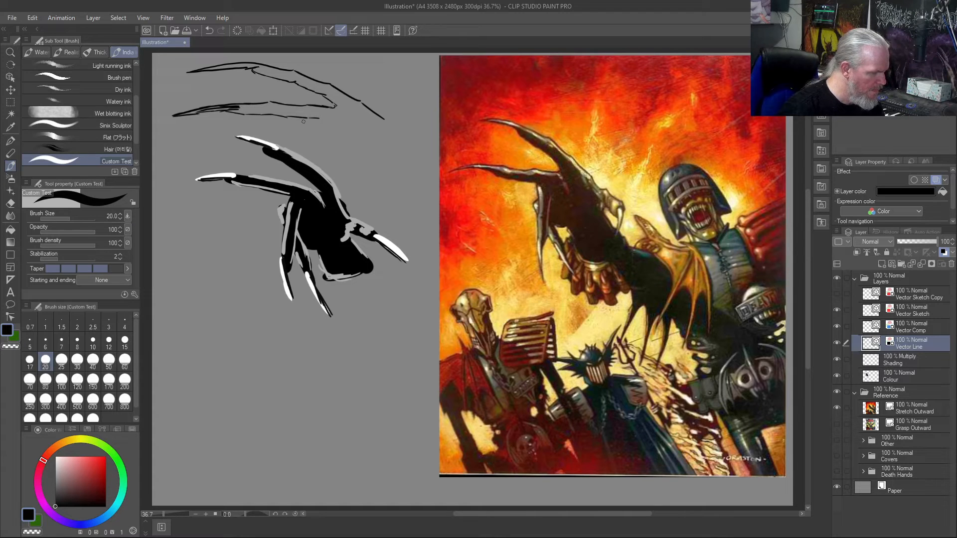
pyautogui.moveTo(303, 130); pyautogui.dragTo(310, 148)
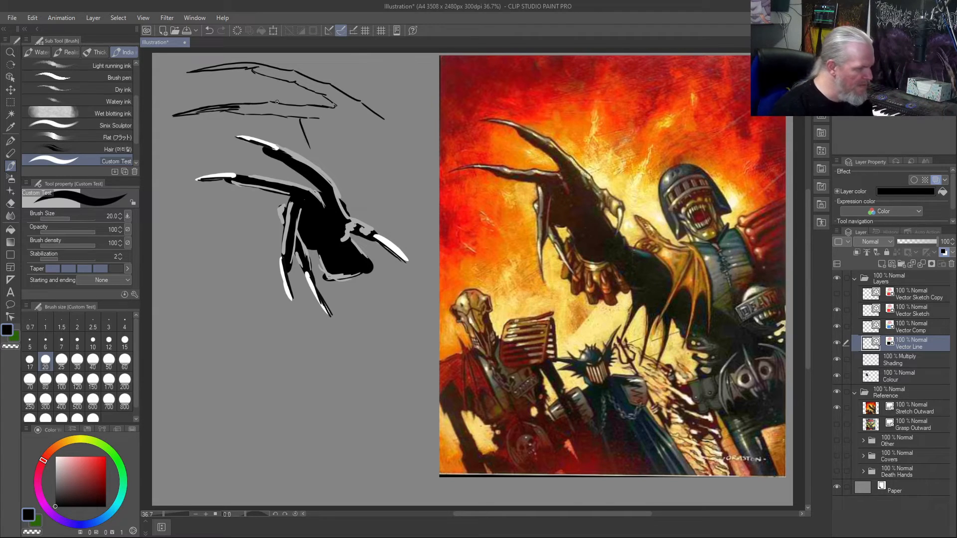
pyautogui.hotkey('ctrl', 'z')
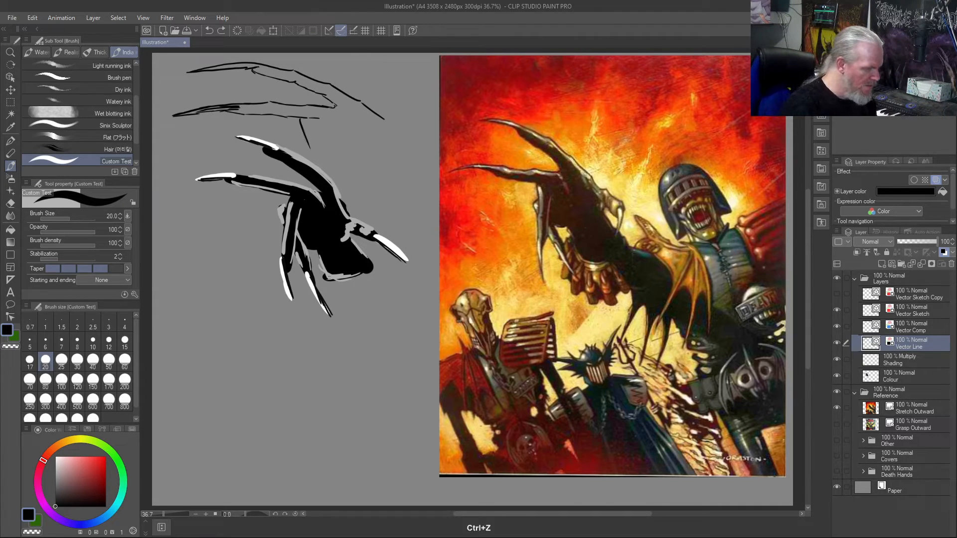
pyautogui.hotkey('ctrl', 'z')
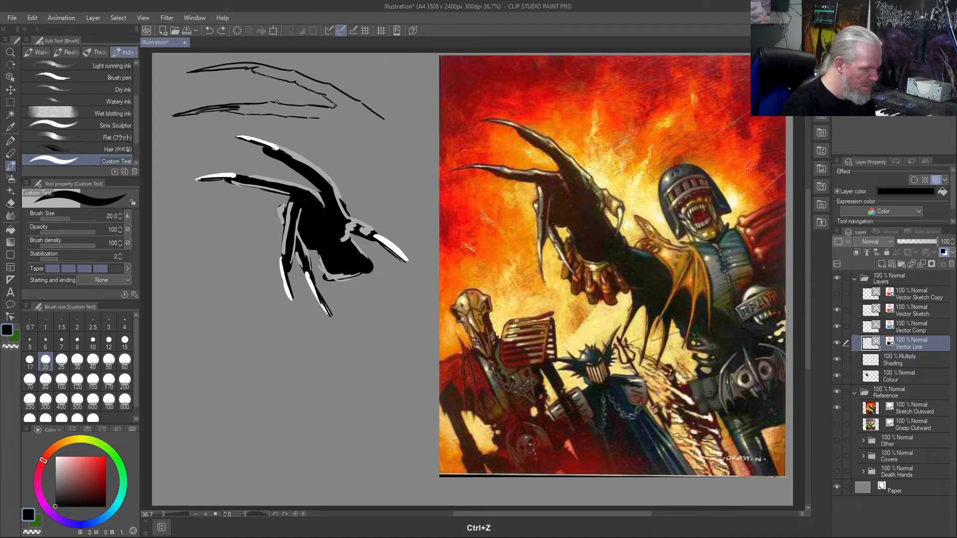
pyautogui.press('m')
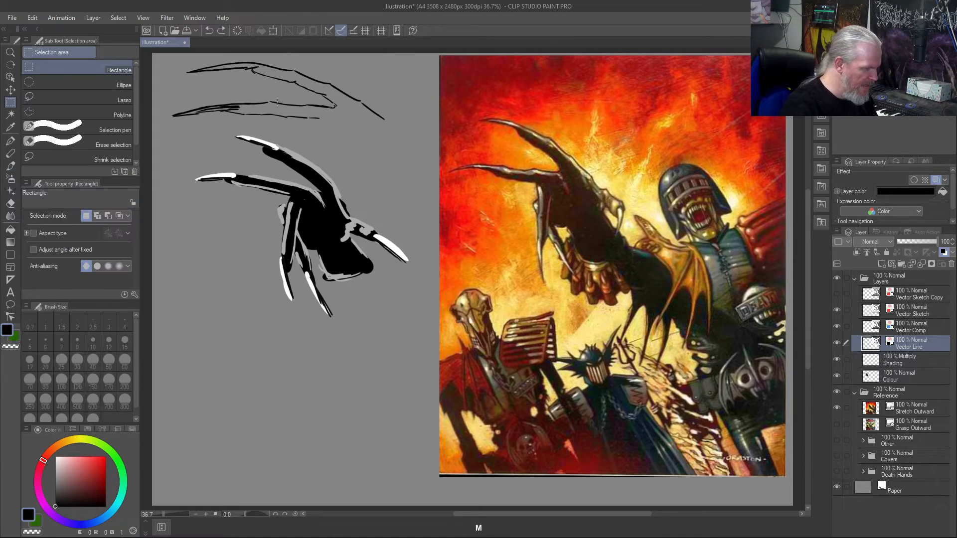
pyautogui.moveTo(403, 130)
pyautogui.mouseDown()
pyautogui.moveTo(207, 153)
pyautogui.moveTo(197, 277)
pyautogui.moveTo(205, 325)
pyautogui.moveTo(183, 324)
pyautogui.mouseUp()
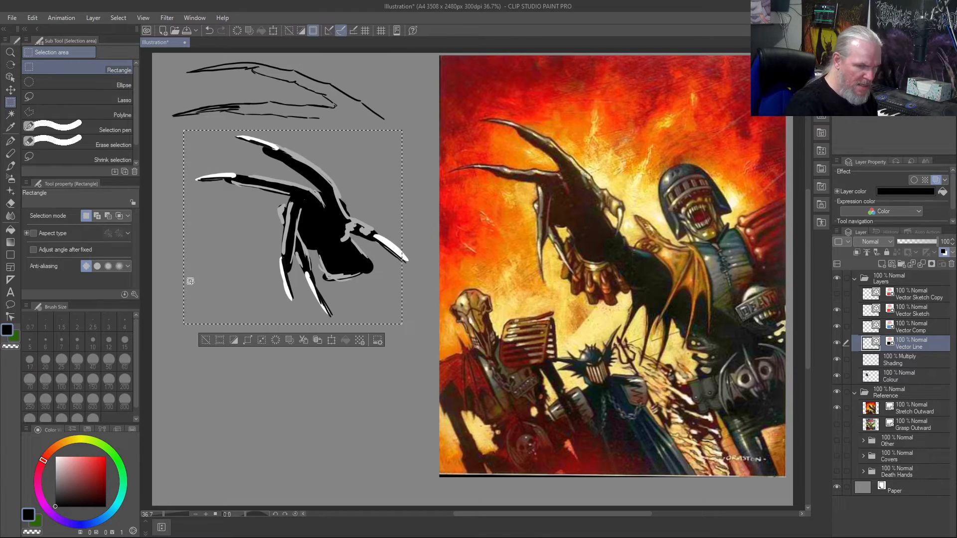
pyautogui.moveTo(359, 181); pyautogui.dragTo(370, 182)
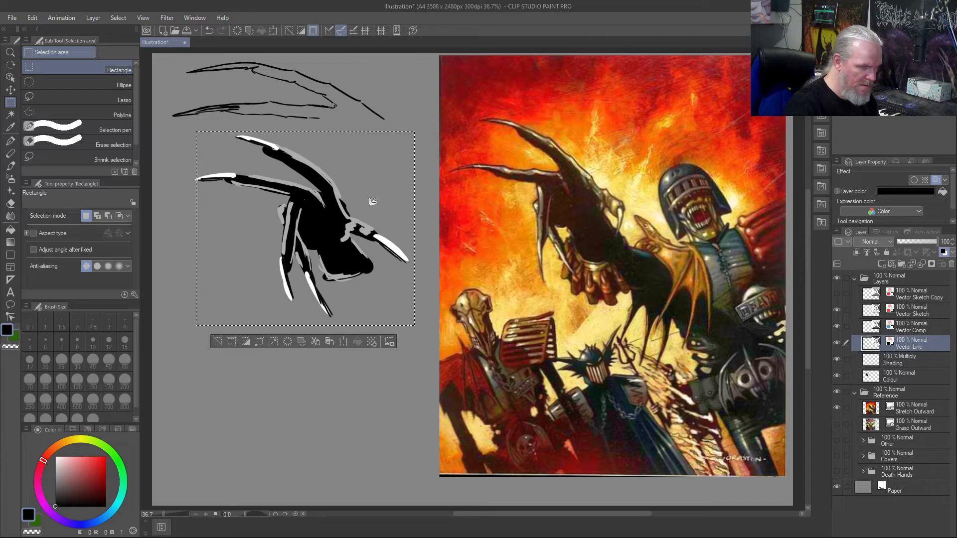
pyautogui.hotkey('ctrl', 'd')
pyautogui.press('m')
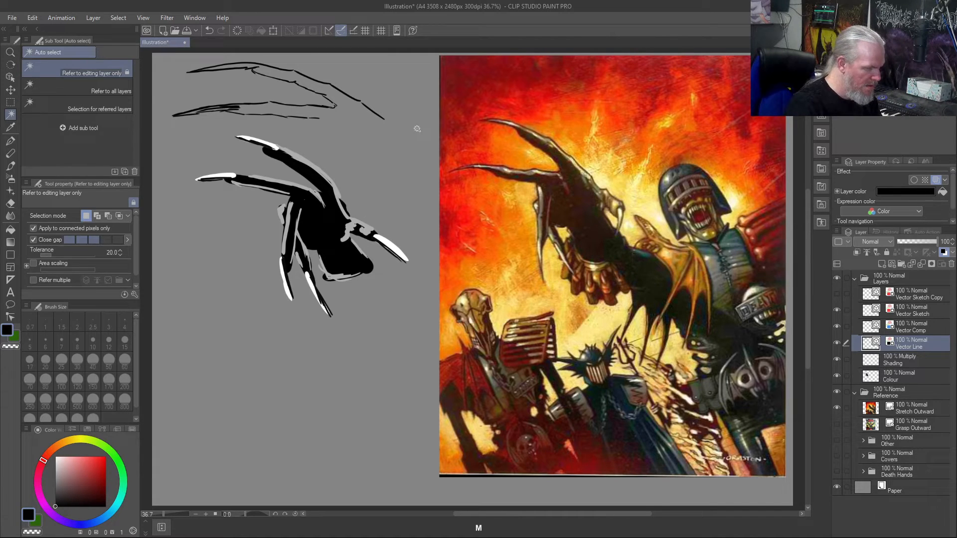
# - Select the painted hand with a rectangle, move it on the Colour layer down to the lower part of the canvas, and deselect
pyautogui.press('m')
pyautogui.moveTo(372, 132); pyautogui.dragTo(181, 324)
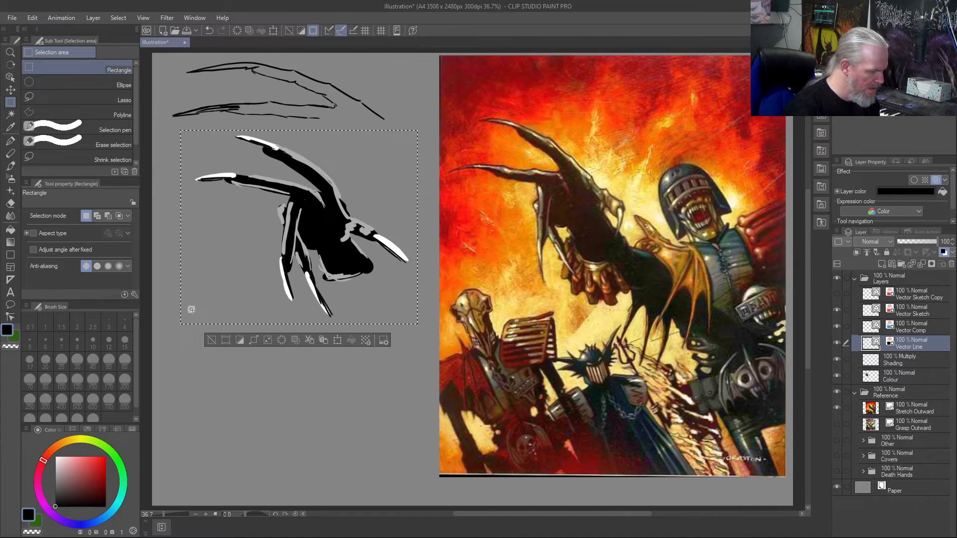
pyautogui.click(341, 342)
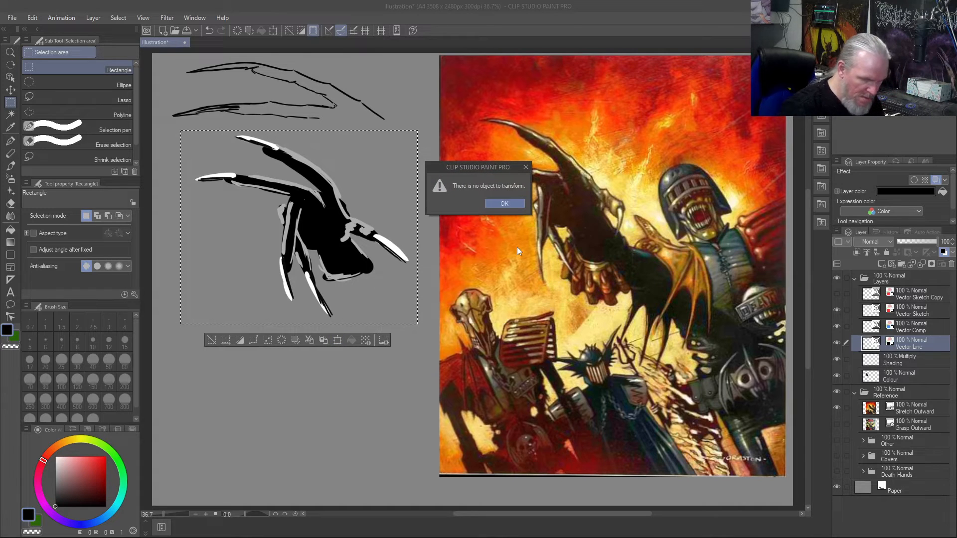
pyautogui.click(510, 202)
pyautogui.click(930, 379)
pyautogui.moveTo(325, 220)
pyautogui.mouseDown()
pyautogui.moveTo(319, 358)
pyautogui.moveTo(329, 216)
pyautogui.mouseUp()
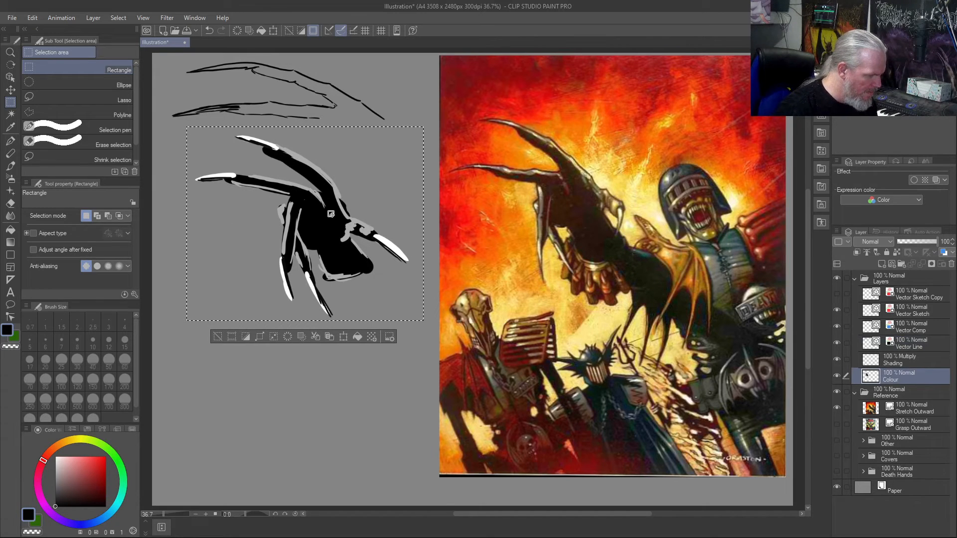
pyautogui.hotkey('ctrl', 't')
pyautogui.moveTo(269, 184)
pyautogui.mouseDown()
pyautogui.moveTo(255, 346)
pyautogui.moveTo(256, 337)
pyautogui.mouseUp()
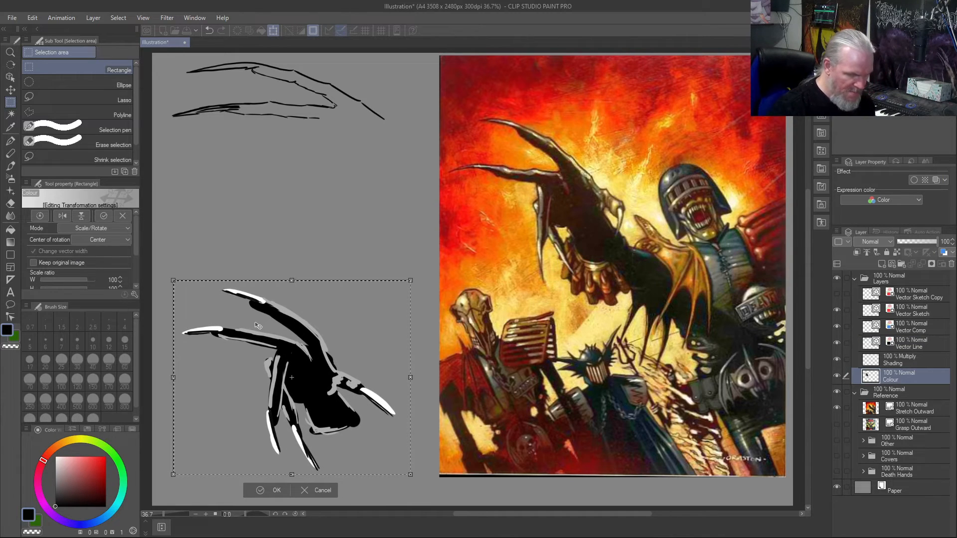
pyautogui.press('Return')
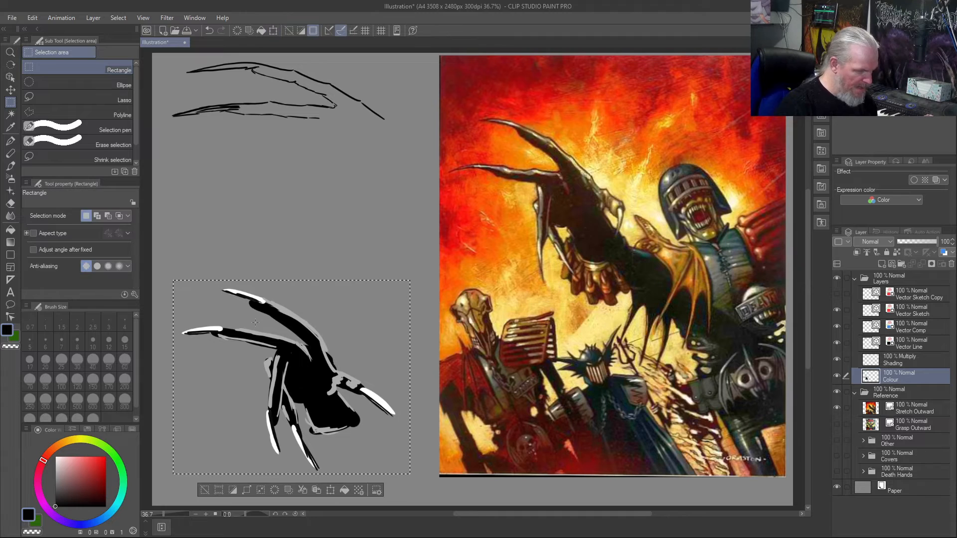
pyautogui.hotkey('ctrl', 'd')
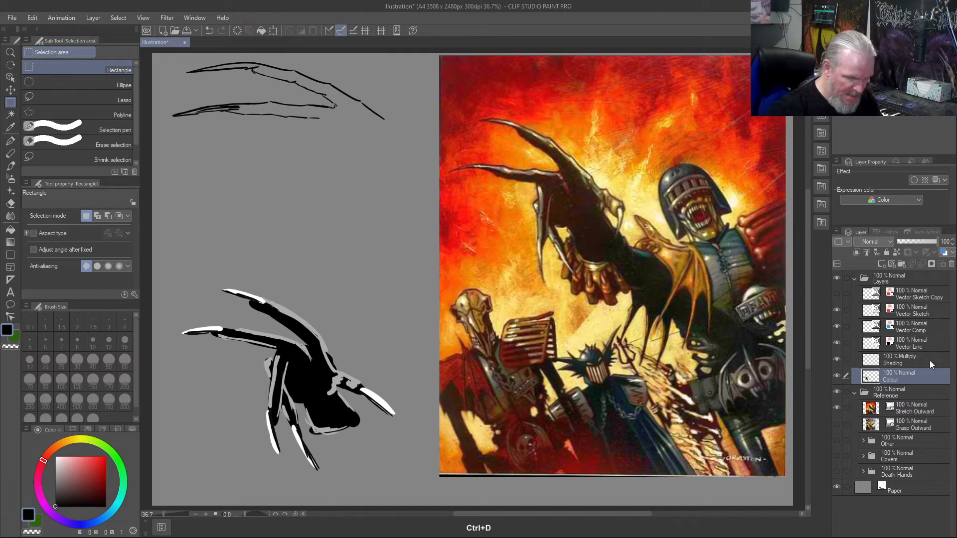
# - On the Vector Line layer, draw both sides of the long hanging finger and its claw below the second finger
pyautogui.click(933, 343)
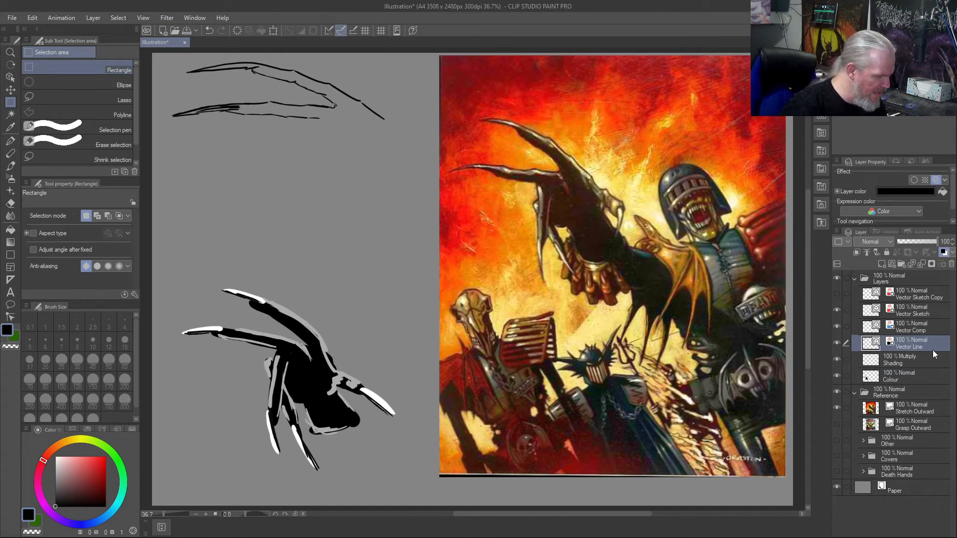
pyautogui.moveTo(296, 116); pyautogui.dragTo(301, 143)
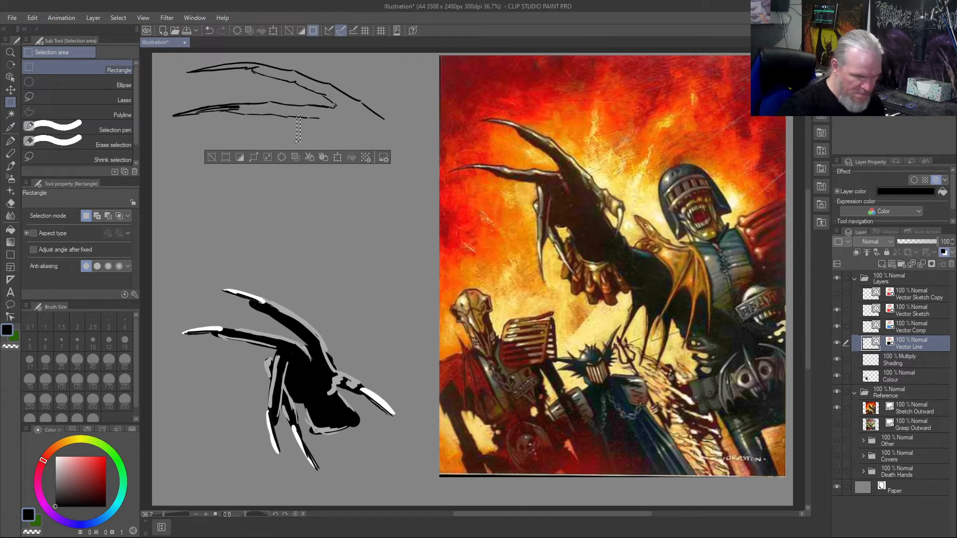
pyautogui.hotkey('ctrl', 'd')
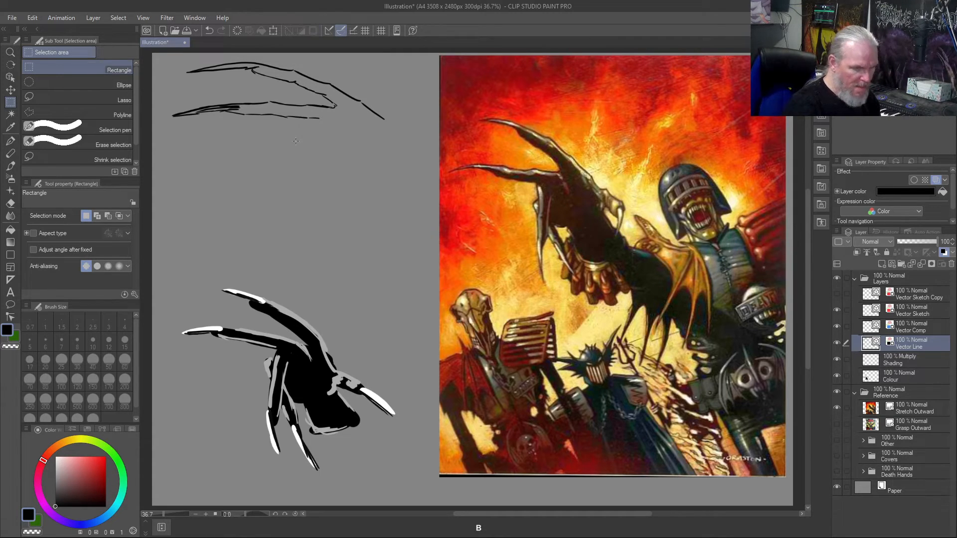
pyautogui.press('b')
pyautogui.moveTo(291, 118); pyautogui.dragTo(296, 161)
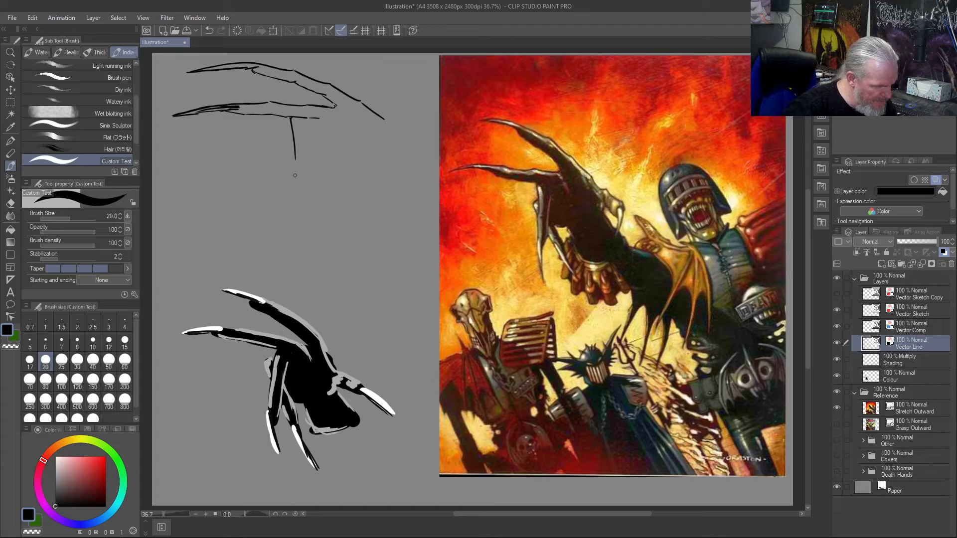
pyautogui.moveTo(295, 160); pyautogui.dragTo(310, 247)
pyautogui.moveTo(298, 192)
pyautogui.mouseDown()
pyautogui.moveTo(315, 254)
pyautogui.moveTo(313, 245)
pyautogui.mouseUp()
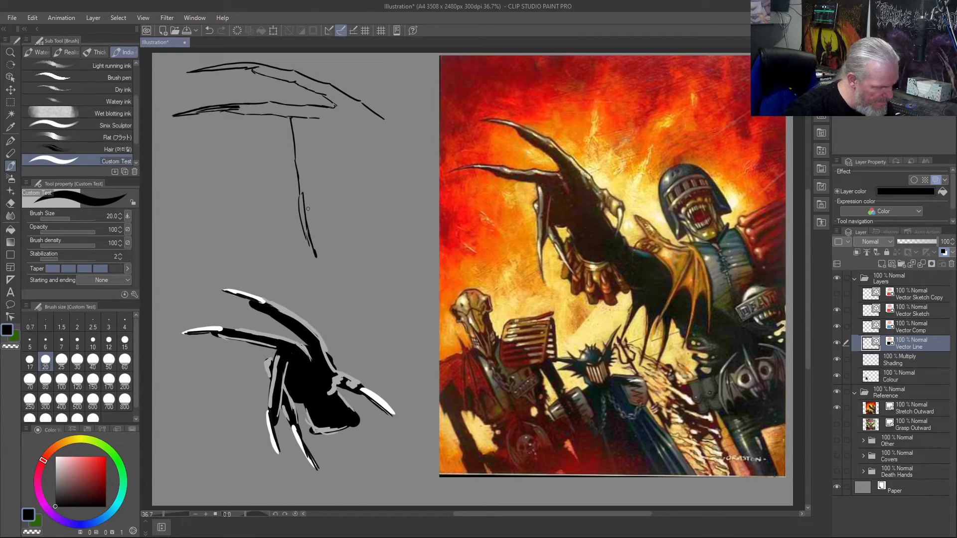
pyautogui.moveTo(308, 205)
pyautogui.mouseDown()
pyautogui.moveTo(306, 129)
pyautogui.moveTo(307, 176)
pyautogui.mouseUp()
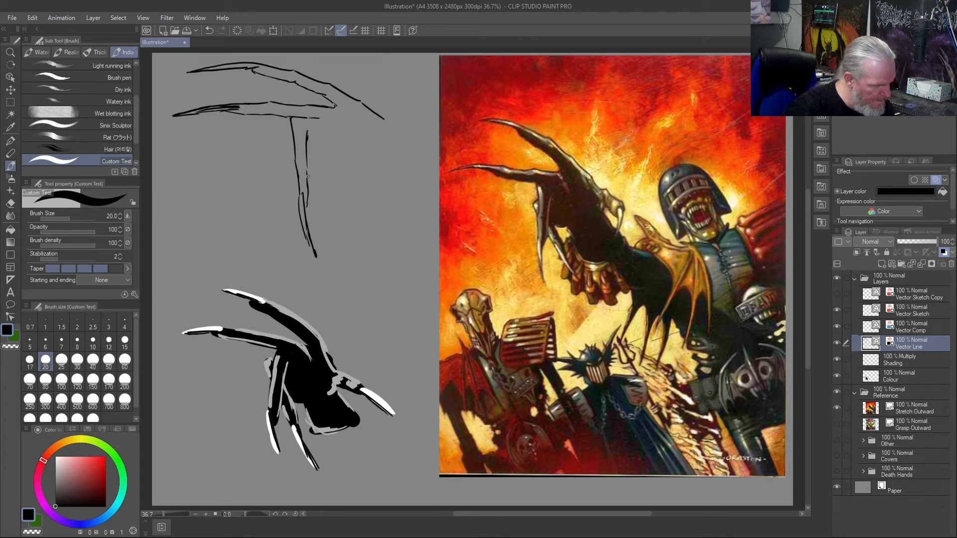
# - Draw the remaining hanging finger and the curved lower edge of the hand, and complete the outline with the clawed thumb
pyautogui.moveTo(292, 135)
pyautogui.mouseDown()
pyautogui.moveTo(294, 162)
pyautogui.moveTo(369, 251)
pyautogui.mouseUp()
pyautogui.moveTo(338, 209)
pyautogui.mouseDown()
pyautogui.moveTo(363, 243)
pyautogui.moveTo(332, 212)
pyautogui.moveTo(325, 186)
pyautogui.moveTo(336, 199)
pyautogui.moveTo(307, 162)
pyautogui.moveTo(327, 188)
pyautogui.moveTo(305, 164)
pyautogui.moveTo(348, 173)
pyautogui.moveTo(371, 204)
pyautogui.moveTo(420, 174)
pyautogui.mouseUp()
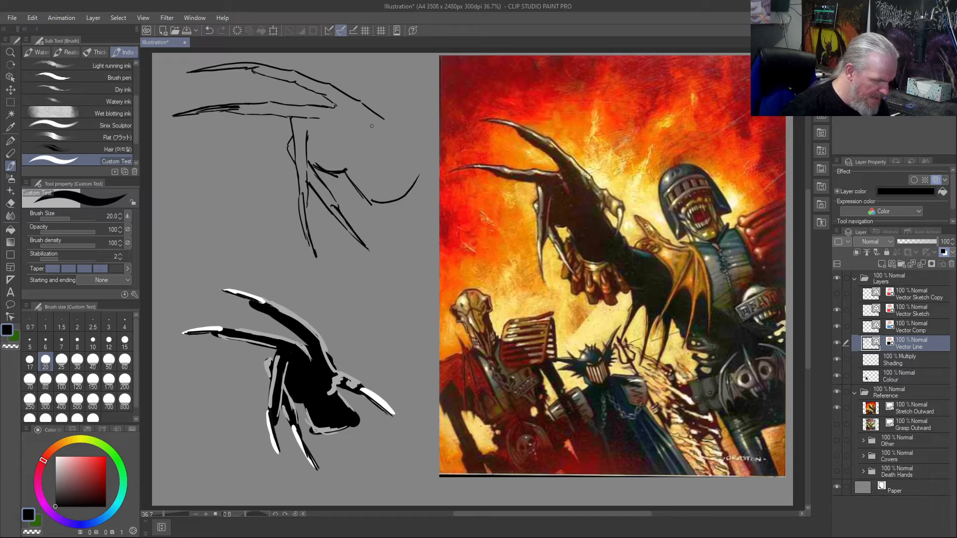
pyautogui.moveTo(362, 103)
pyautogui.mouseDown()
pyautogui.moveTo(412, 129)
pyautogui.moveTo(434, 172)
pyautogui.mouseUp()
pyautogui.moveTo(412, 128); pyautogui.dragTo(420, 140)
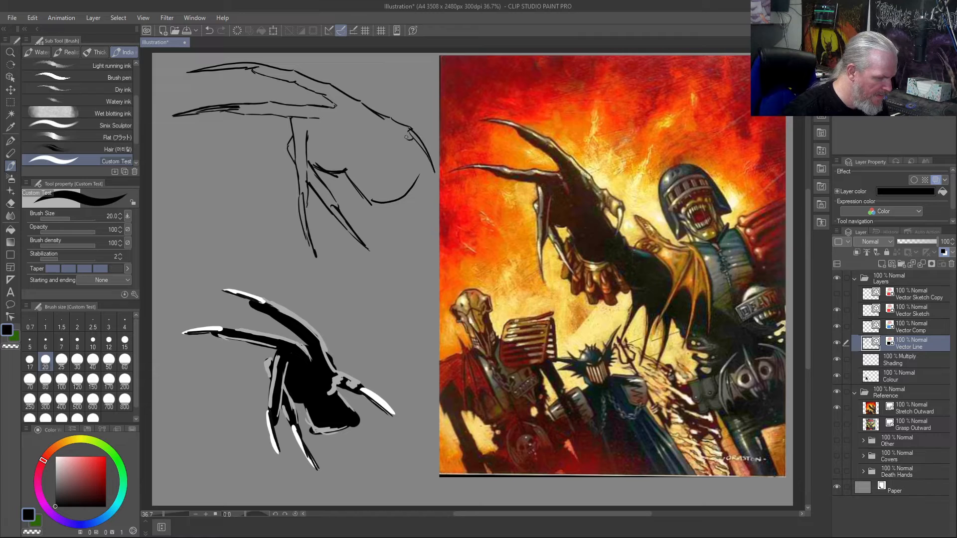
pyautogui.moveTo(394, 135)
pyautogui.mouseDown()
pyautogui.moveTo(383, 130)
pyautogui.moveTo(389, 149)
pyautogui.moveTo(413, 171)
pyautogui.mouseUp()
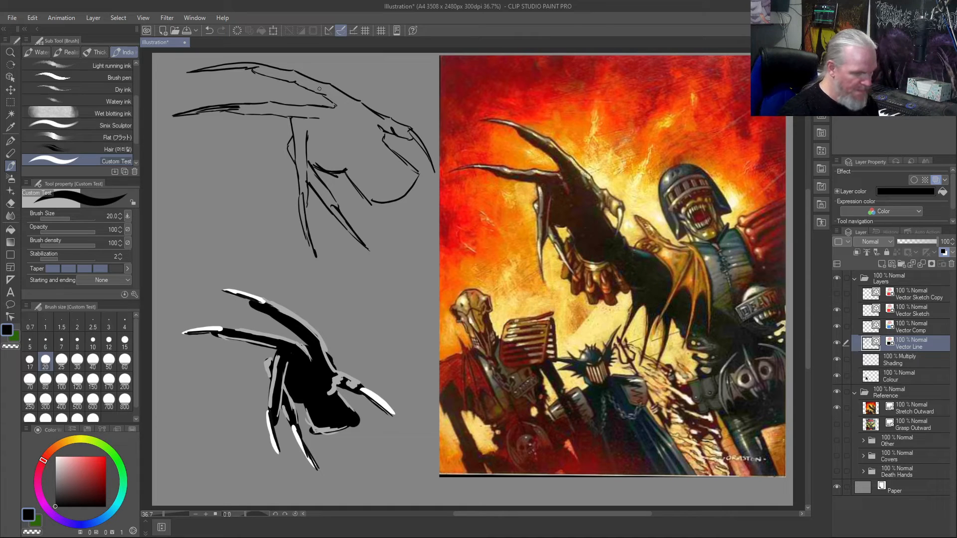
pyautogui.press('m')
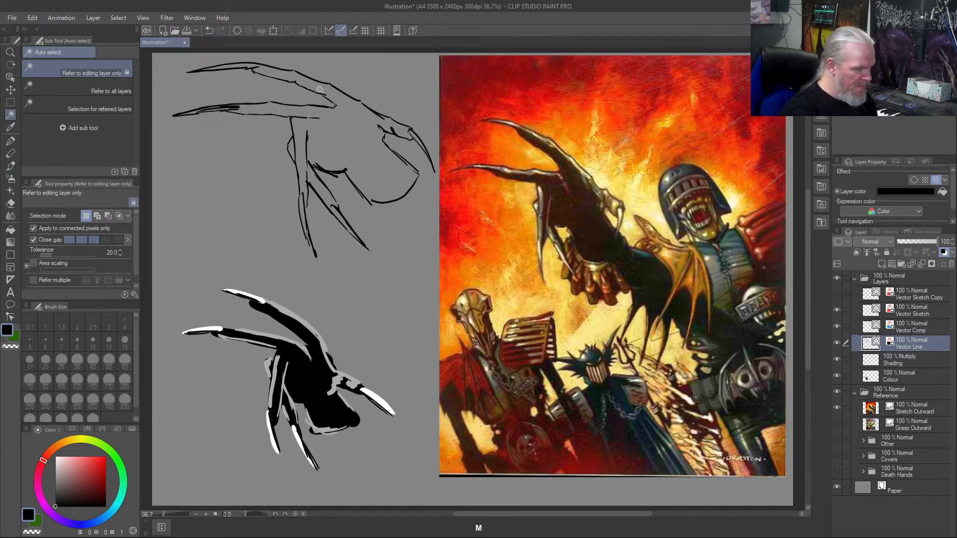
pyautogui.click(316, 90)
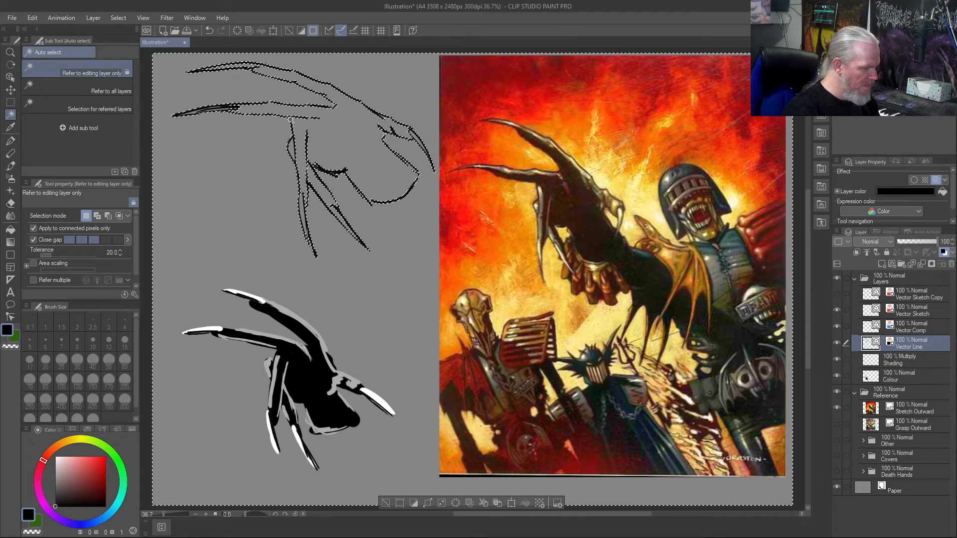
pyautogui.hotkey('ctrl', 'd')
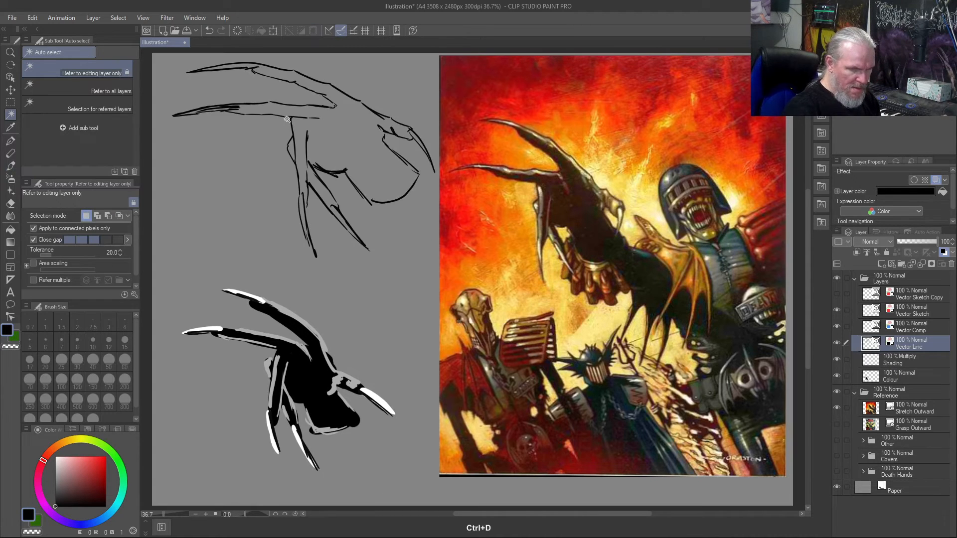
pyautogui.press('m')
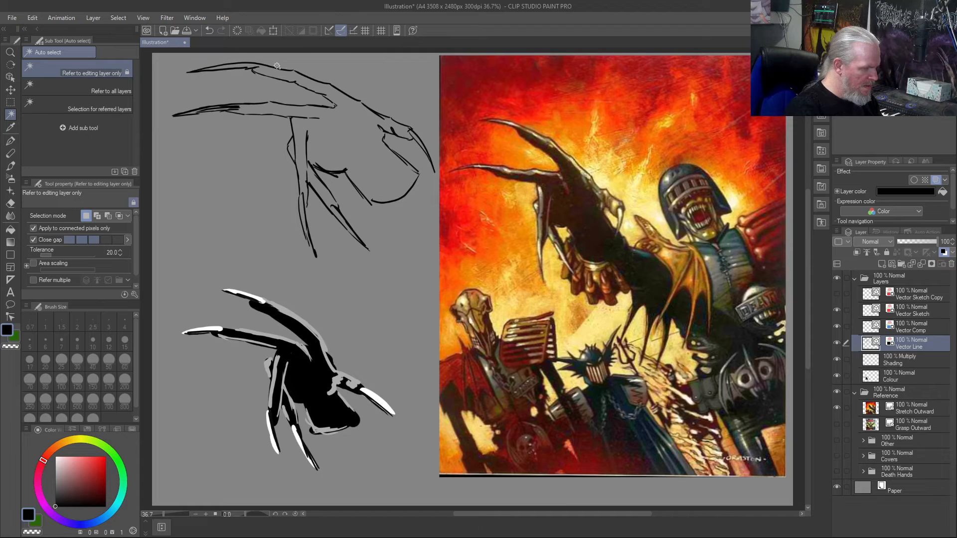
# - Select the line-drawn hand with a rectangle and start transforming it, scaling it to about 82% over the outstretched hand in the reference artwork
pyautogui.click(276, 88)
pyautogui.hotkey('ctrl', 'd')
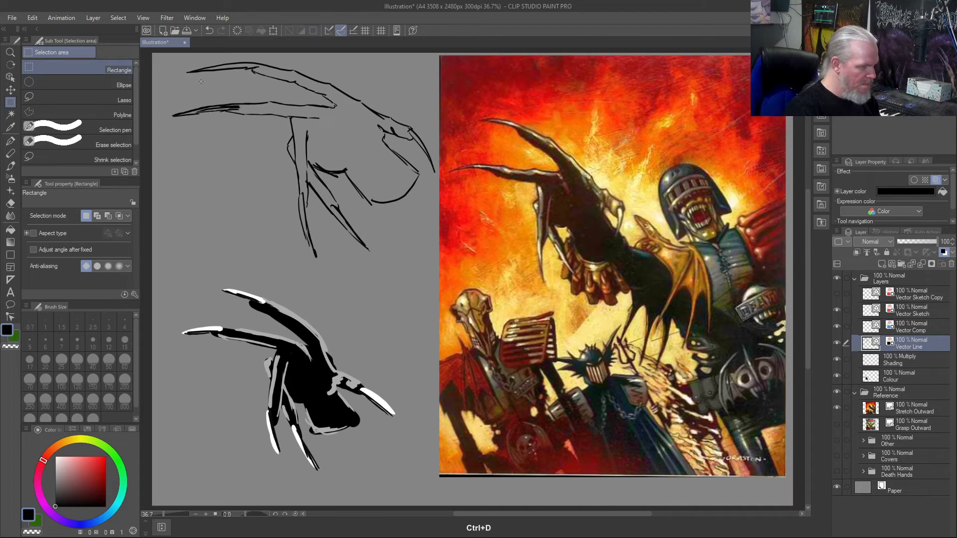
pyautogui.press('m')
pyautogui.press('m')
pyautogui.moveTo(169, 60)
pyautogui.mouseDown()
pyautogui.moveTo(289, 69)
pyautogui.moveTo(406, 120)
pyautogui.moveTo(436, 273)
pyautogui.mouseUp()
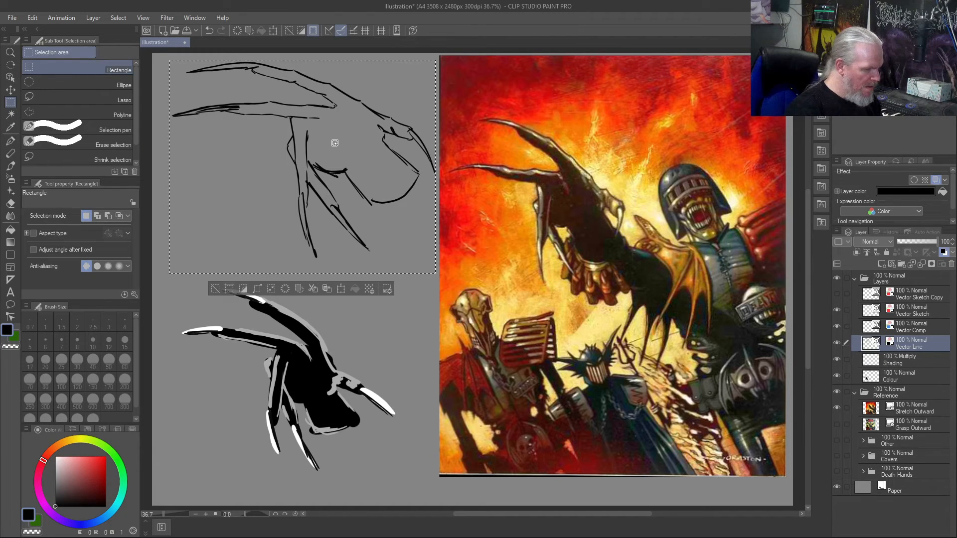
pyautogui.click(340, 289)
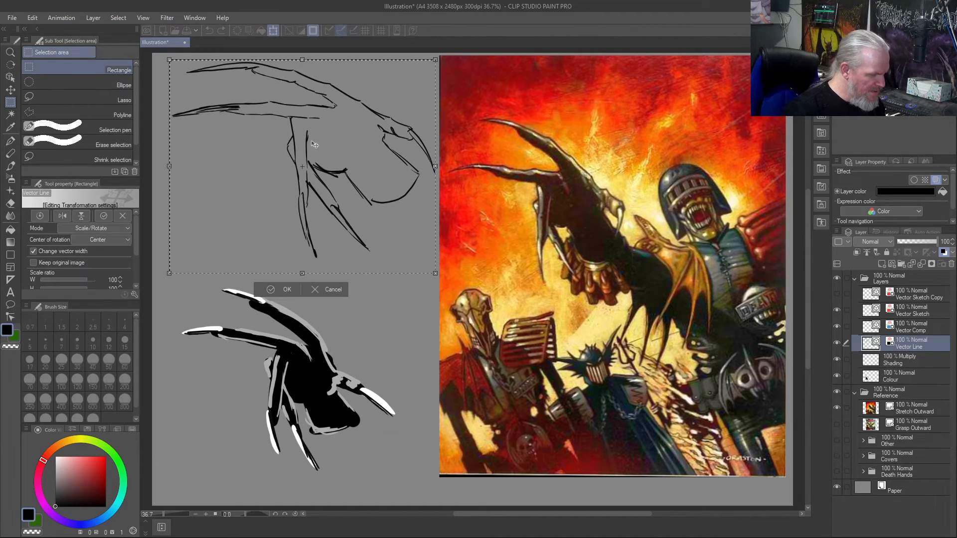
pyautogui.moveTo(460, 168); pyautogui.dragTo(554, 196)
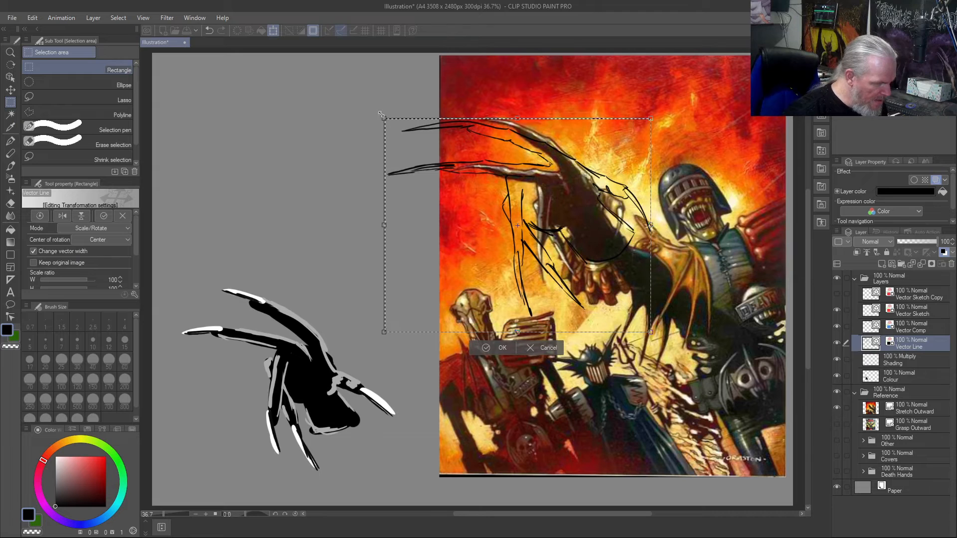
pyautogui.moveTo(488, 219); pyautogui.dragTo(512, 211)
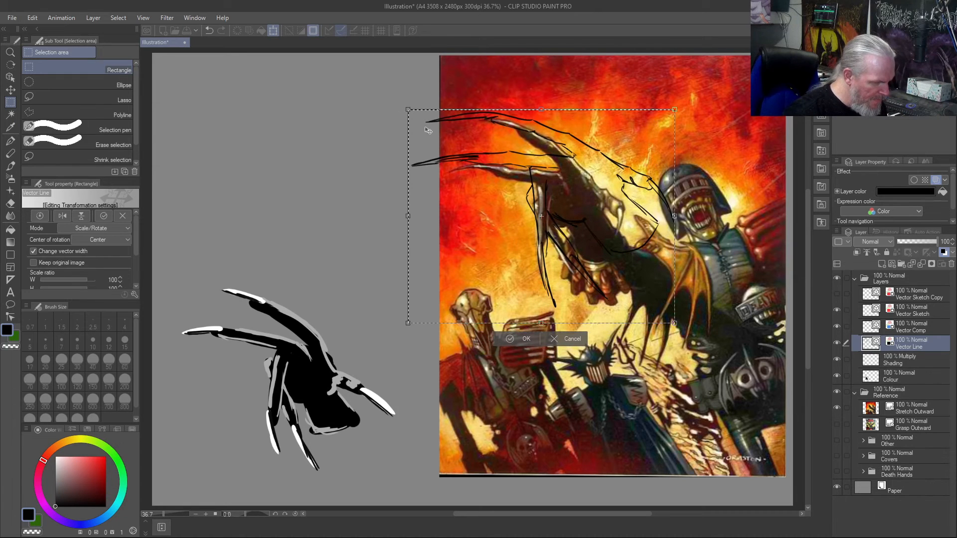
pyautogui.moveTo(408, 111); pyautogui.dragTo(459, 150)
pyautogui.moveTo(511, 241); pyautogui.dragTo(484, 210)
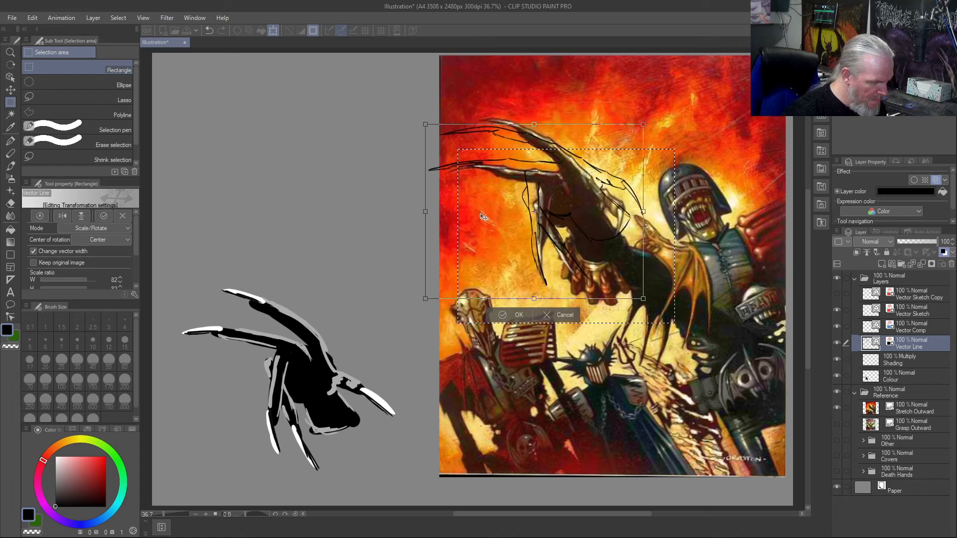
# - Rotate the line-drawn hand clockwise to match the reference hand's angle, and move it back to the empty canvas above the painted hand
pyautogui.moveTo(648, 111); pyautogui.dragTo(658, 122)
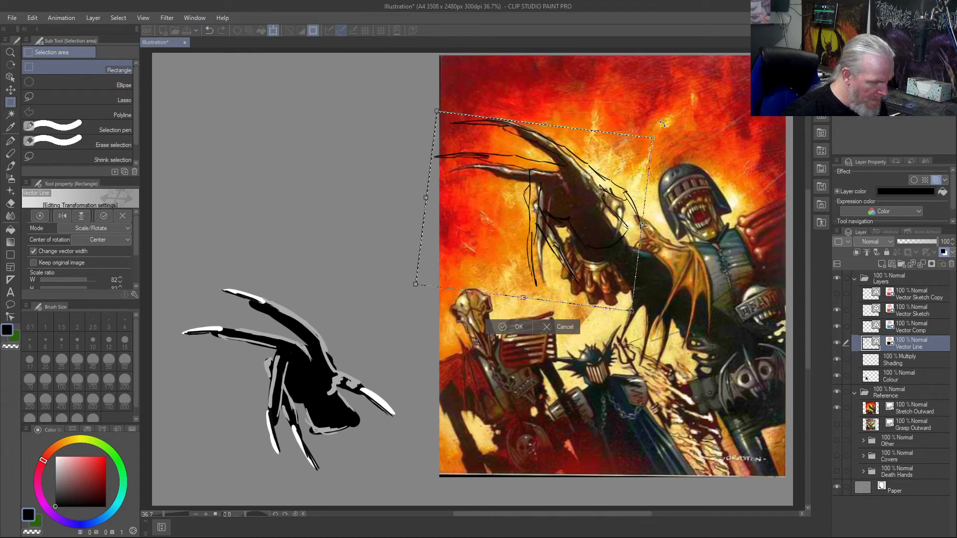
pyautogui.moveTo(522, 216); pyautogui.dragTo(519, 233)
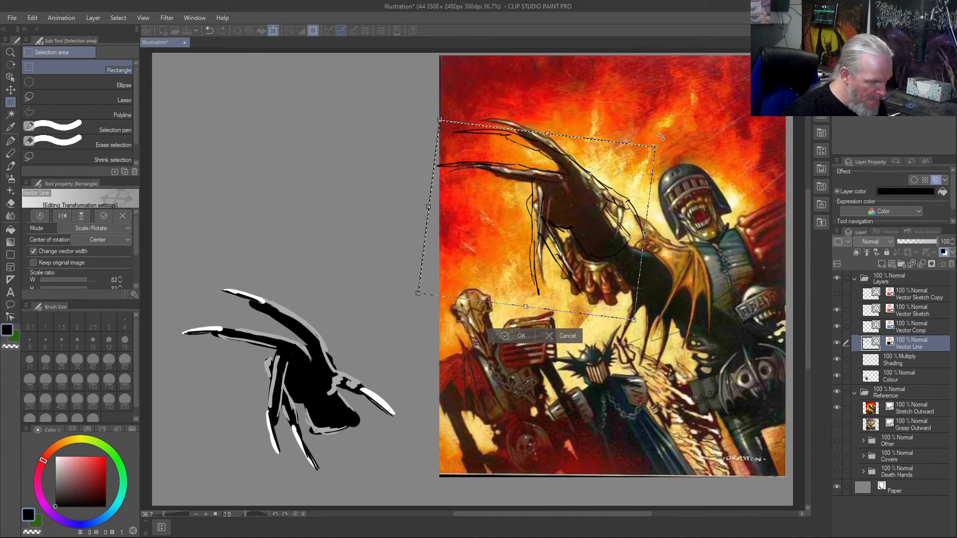
pyautogui.moveTo(663, 136); pyautogui.dragTo(668, 174)
pyautogui.moveTo(502, 238); pyautogui.dragTo(501, 240)
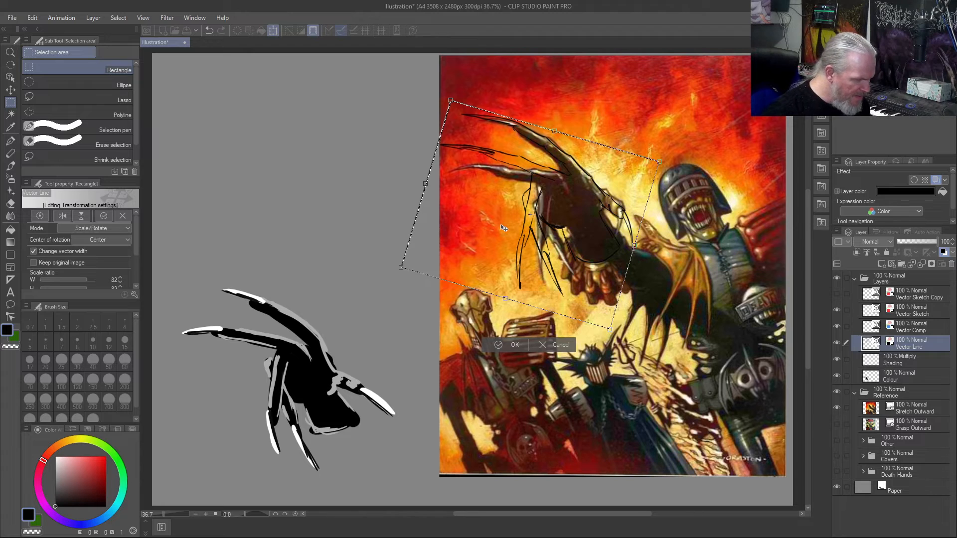
pyautogui.moveTo(380, 266); pyautogui.dragTo(387, 281)
pyautogui.moveTo(487, 225)
pyautogui.mouseDown()
pyautogui.moveTo(263, 224)
pyautogui.moveTo(268, 197)
pyautogui.mouseUp()
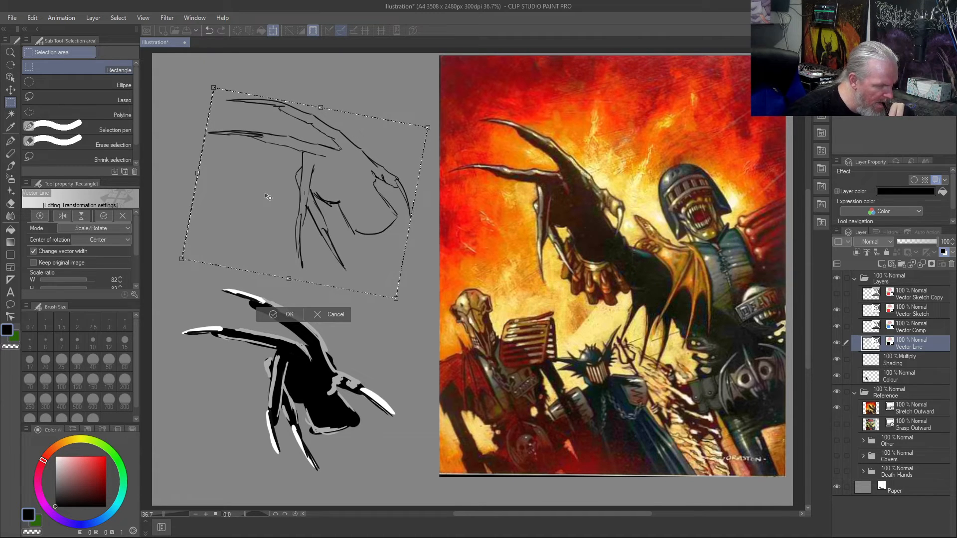
# - Narrow the line-drawn hand to 80% width and squash its height slightly from the lower edge
pyautogui.moveTo(268, 197)
pyautogui.mouseDown()
pyautogui.moveTo(517, 209)
pyautogui.moveTo(480, 241)
pyautogui.moveTo(486, 249)
pyautogui.moveTo(239, 212)
pyautogui.mouseUp()
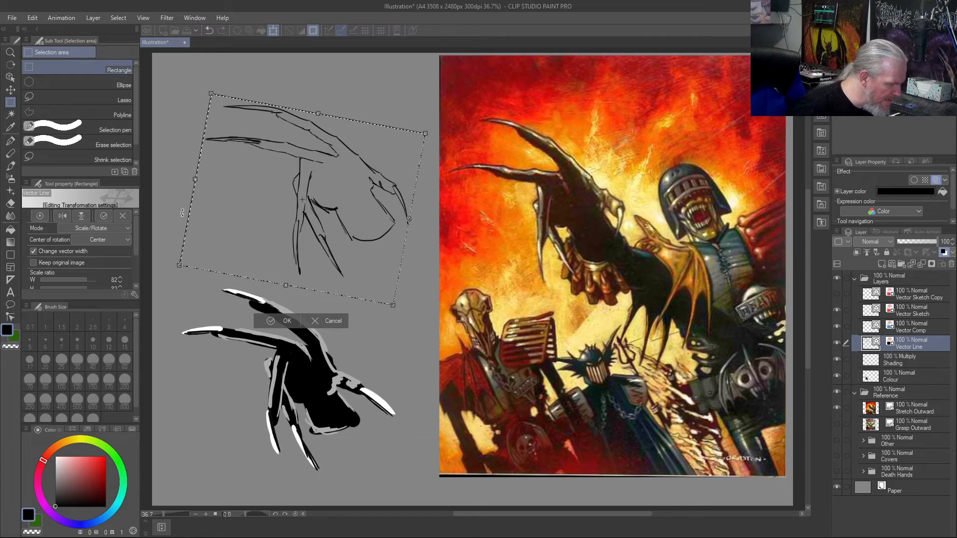
pyautogui.press('ctrl')
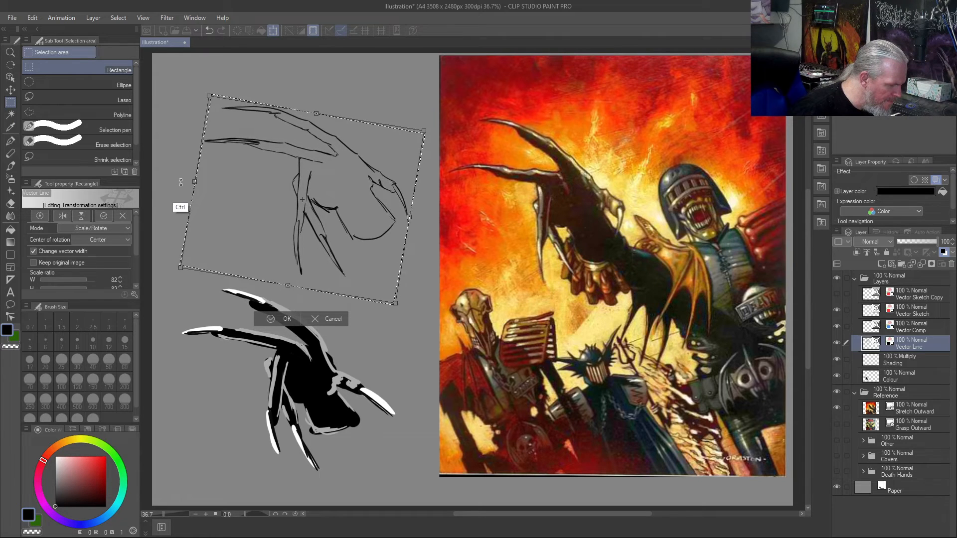
pyautogui.moveTo(182, 184); pyautogui.dragTo(201, 184)
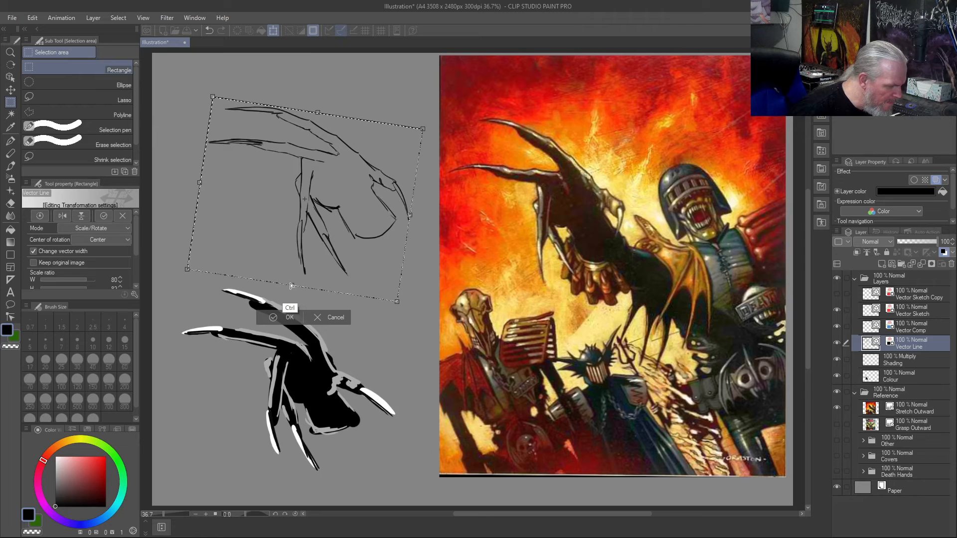
pyautogui.moveTo(288, 288); pyautogui.dragTo(292, 280)
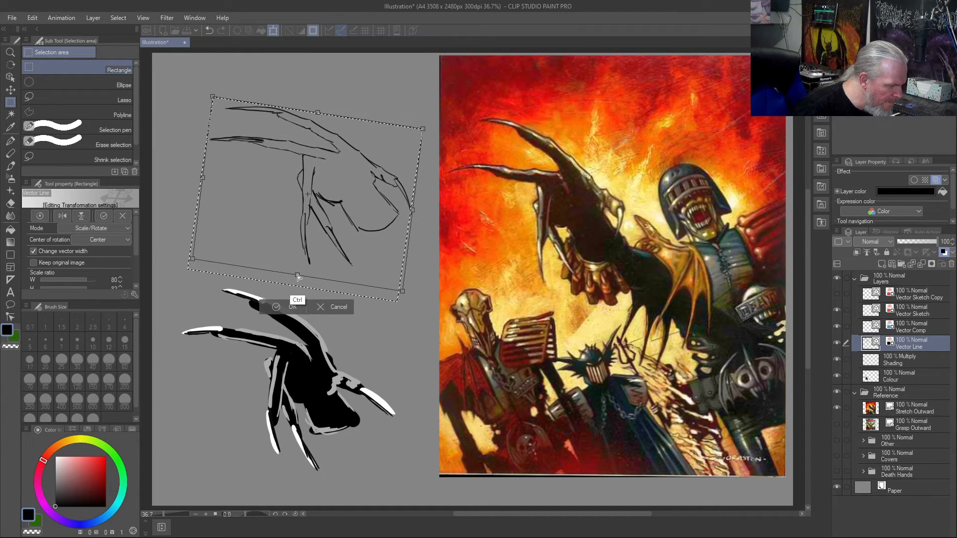
pyautogui.moveTo(292, 274); pyautogui.dragTo(293, 276)
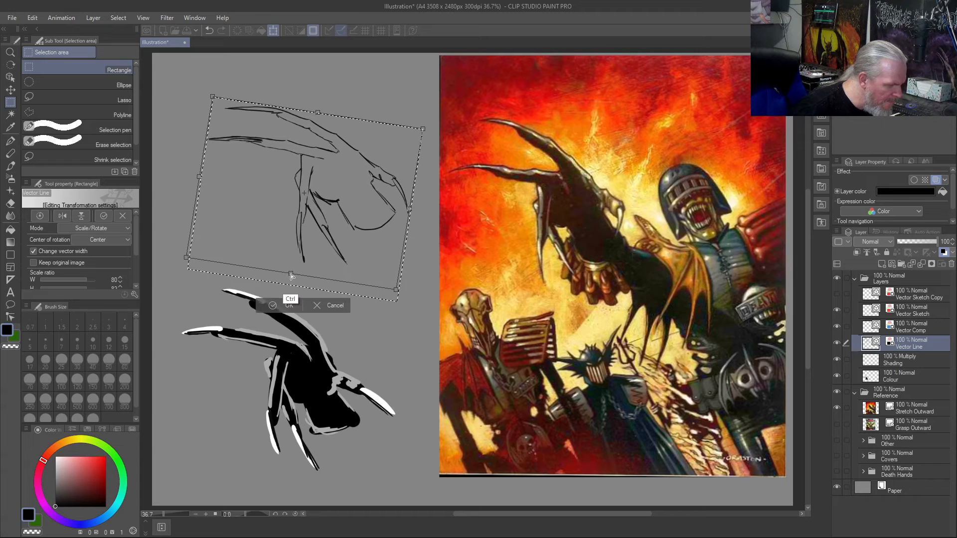
# - Compare the line drawing over the reference hand, rotate it further clockwise, return it above the painted hand, apply the transformation and deselect
pyautogui.moveTo(260, 211)
pyautogui.mouseDown()
pyautogui.moveTo(504, 228)
pyautogui.moveTo(491, 242)
pyautogui.mouseUp()
pyautogui.moveTo(663, 149); pyautogui.dragTo(673, 169)
pyautogui.moveTo(499, 240)
pyautogui.mouseDown()
pyautogui.moveTo(498, 229)
pyautogui.moveTo(372, 175)
pyautogui.moveTo(272, 197)
pyautogui.moveTo(277, 191)
pyautogui.mouseUp()
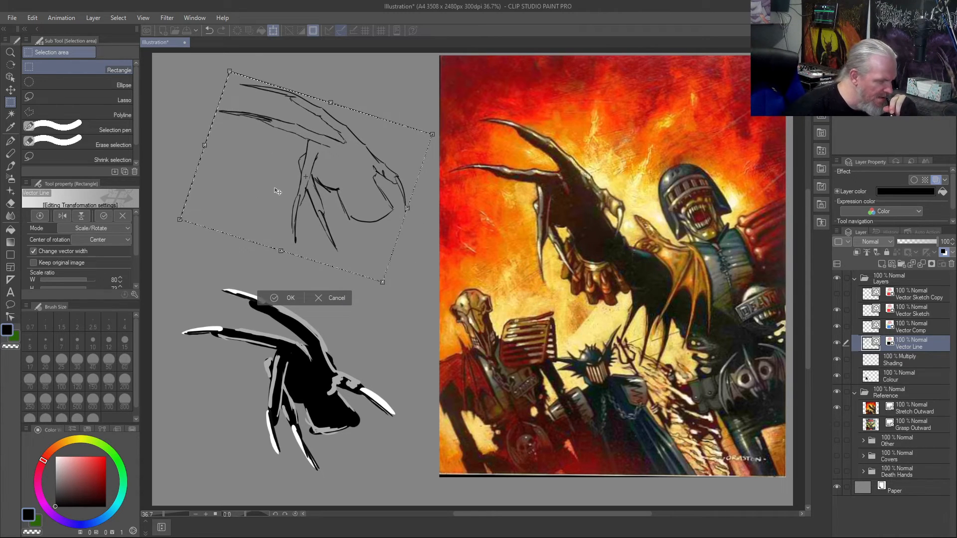
pyautogui.press('Return')
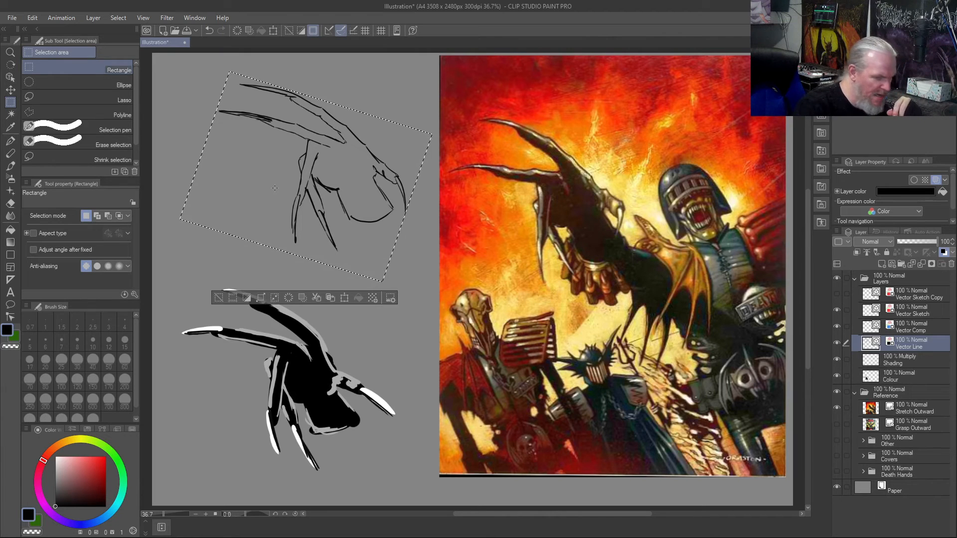
pyautogui.hotkey('ctrl', 'd')
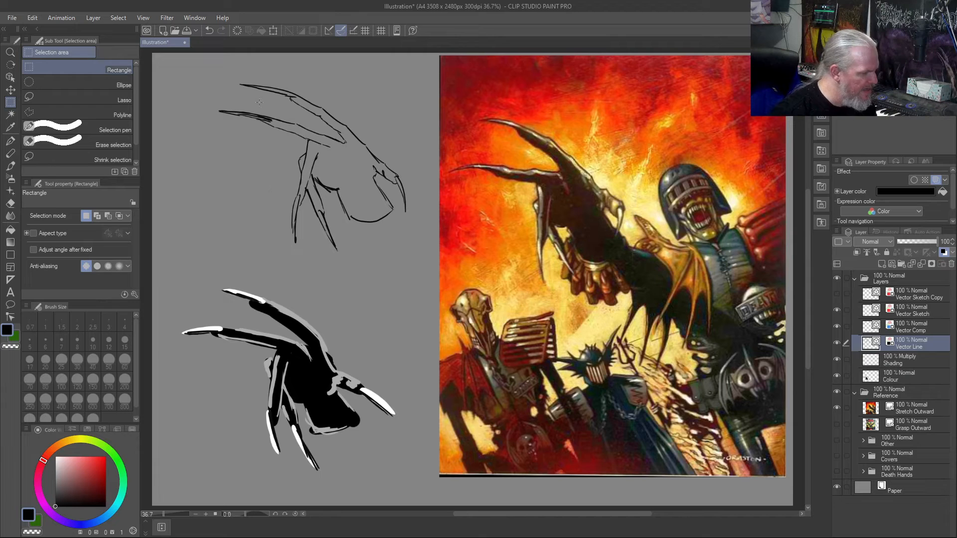
pyautogui.moveTo(259, 102); pyautogui.dragTo(262, 107)
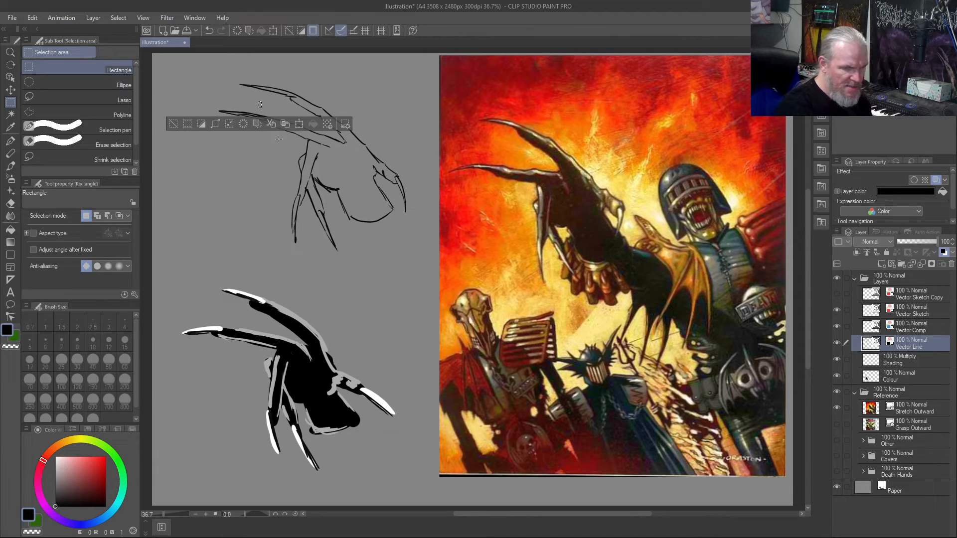
pyautogui.hotkey('ctrl', 'd')
# - Mark corrections with the Custom Test brush: a double-headed arrow between the two upper fingers and small arrows beside the two hanging fingers
pyautogui.press('b')
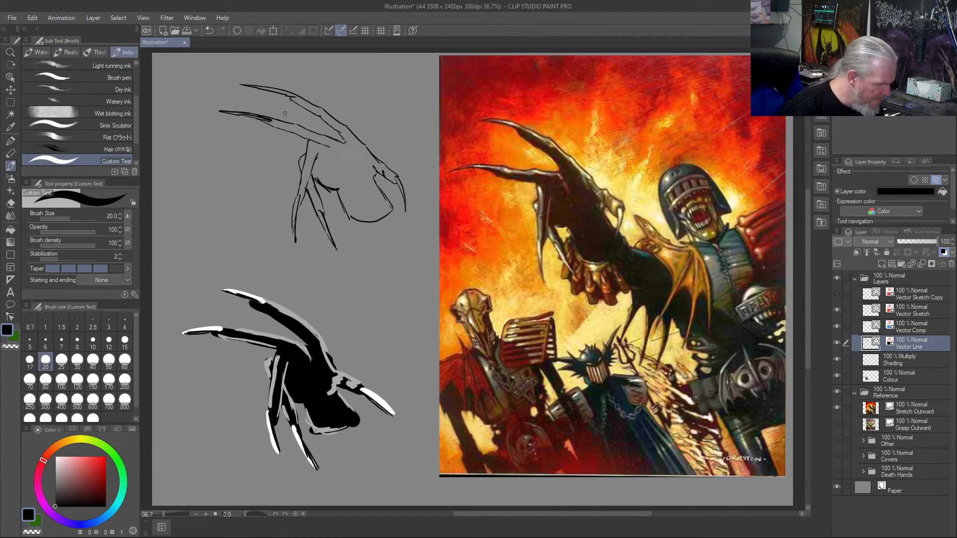
pyautogui.moveTo(293, 107); pyautogui.dragTo(279, 117)
pyautogui.moveTo(277, 111); pyautogui.dragTo(286, 114)
pyautogui.moveTo(285, 106); pyautogui.dragTo(294, 112)
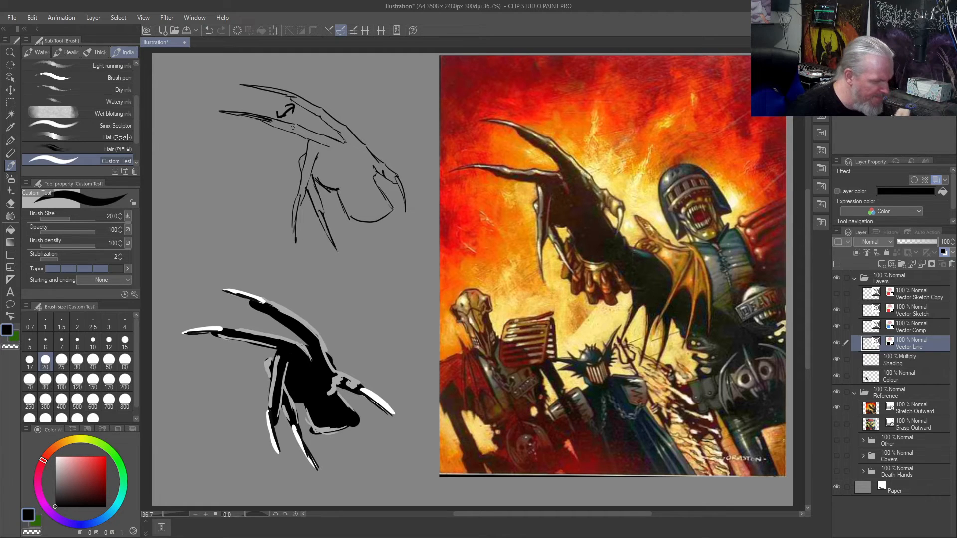
pyautogui.moveTo(283, 177); pyautogui.dragTo(288, 190)
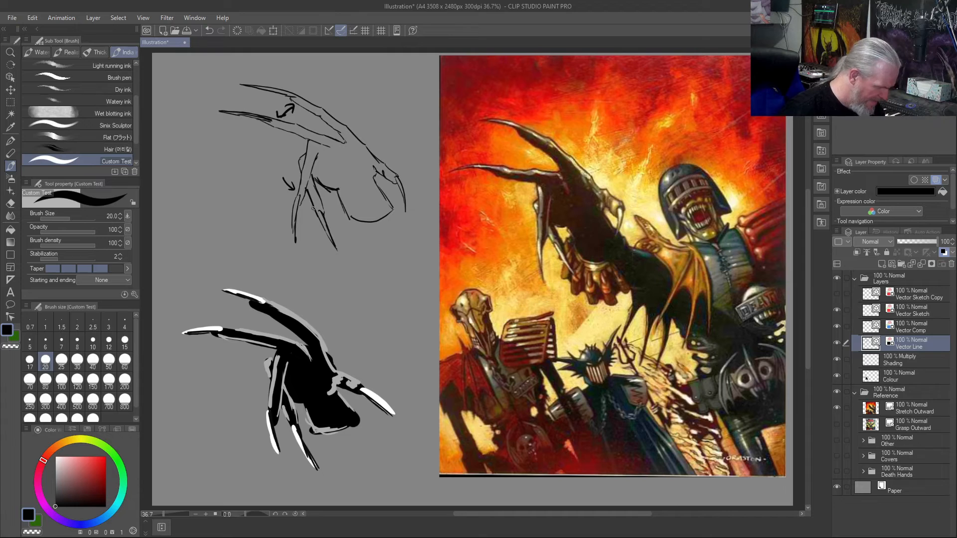
pyautogui.moveTo(305, 215); pyautogui.dragTo(310, 221)
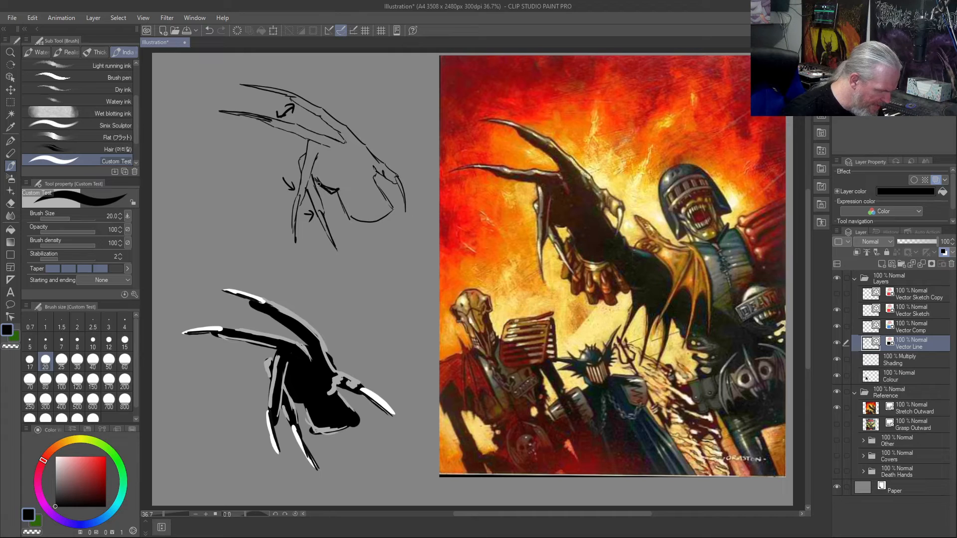
# - Redraw the inner hanging finger and claw closer to the palm, erasing its old outline and arrow and restoring the finger's edge
pyautogui.moveTo(332, 192)
pyautogui.mouseDown()
pyautogui.moveTo(311, 168)
pyautogui.moveTo(352, 253)
pyautogui.mouseUp()
pyautogui.press('c')
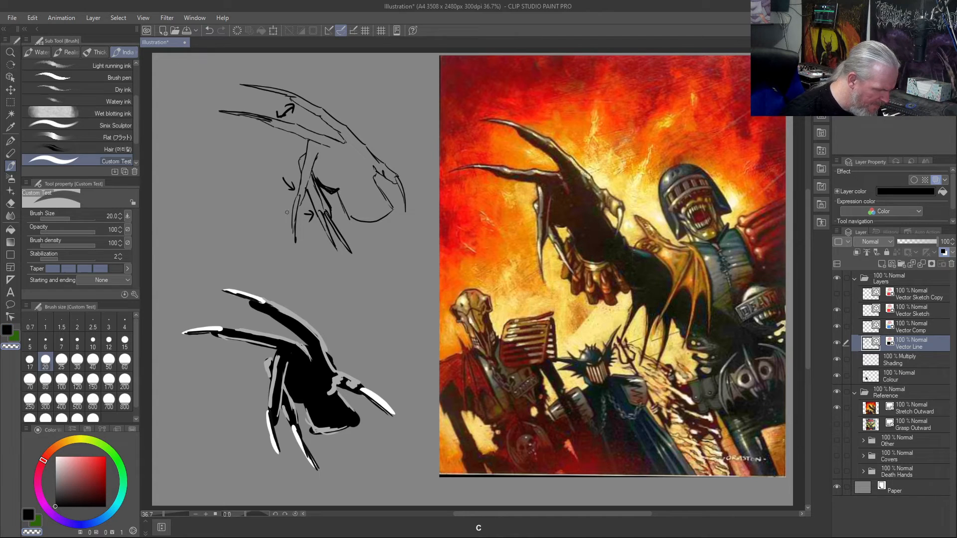
pyautogui.press('c')
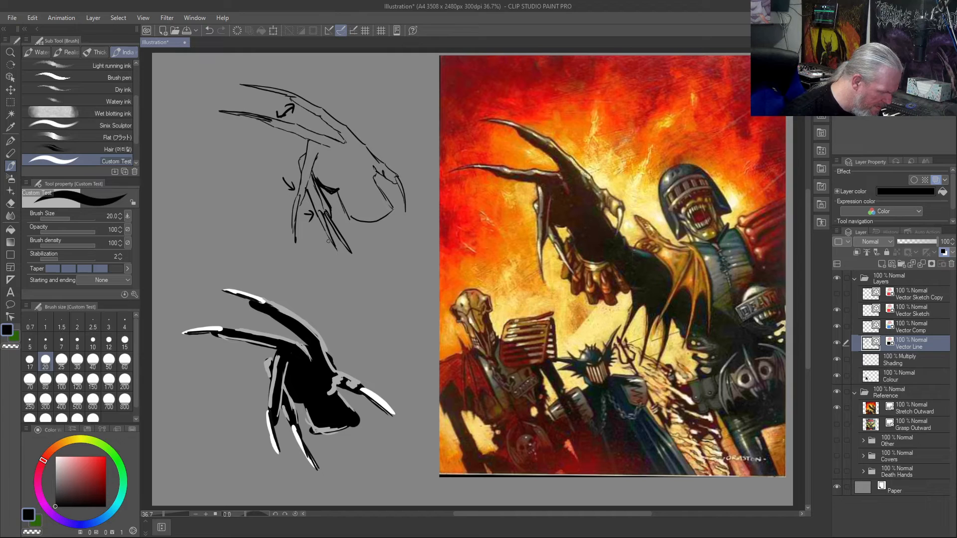
pyautogui.press('c')
pyautogui.moveTo(326, 225); pyautogui.dragTo(307, 211)
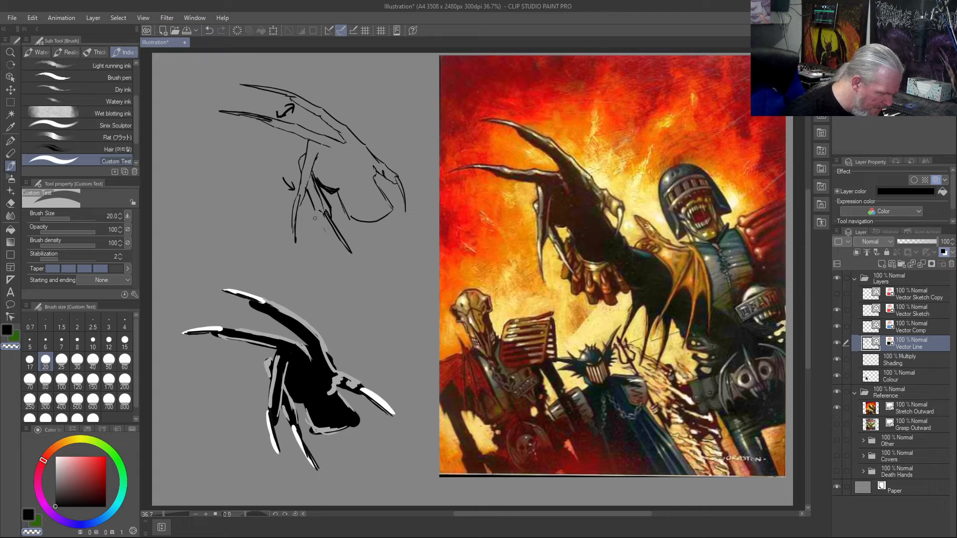
pyautogui.press('c')
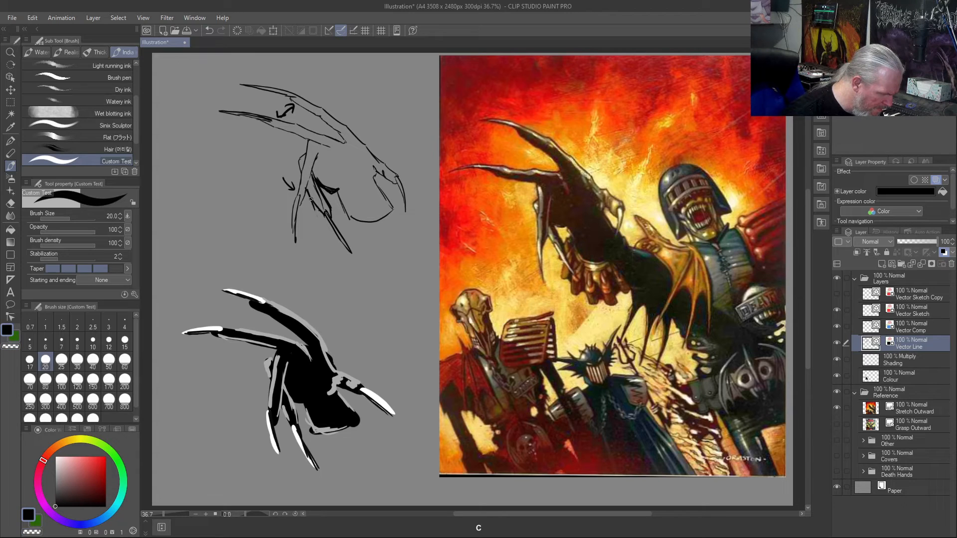
pyautogui.moveTo(324, 216)
pyautogui.mouseDown()
pyautogui.moveTo(307, 187)
pyautogui.moveTo(327, 214)
pyautogui.mouseUp()
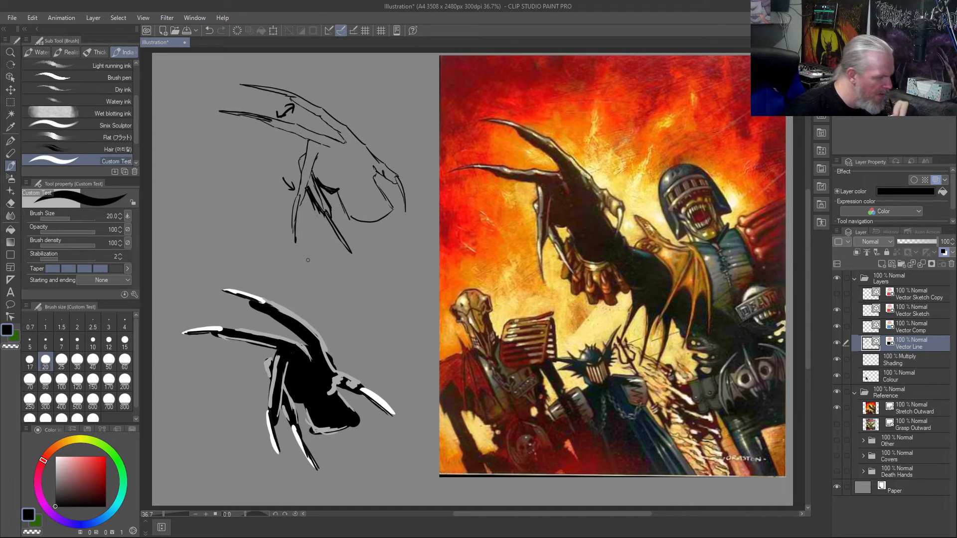
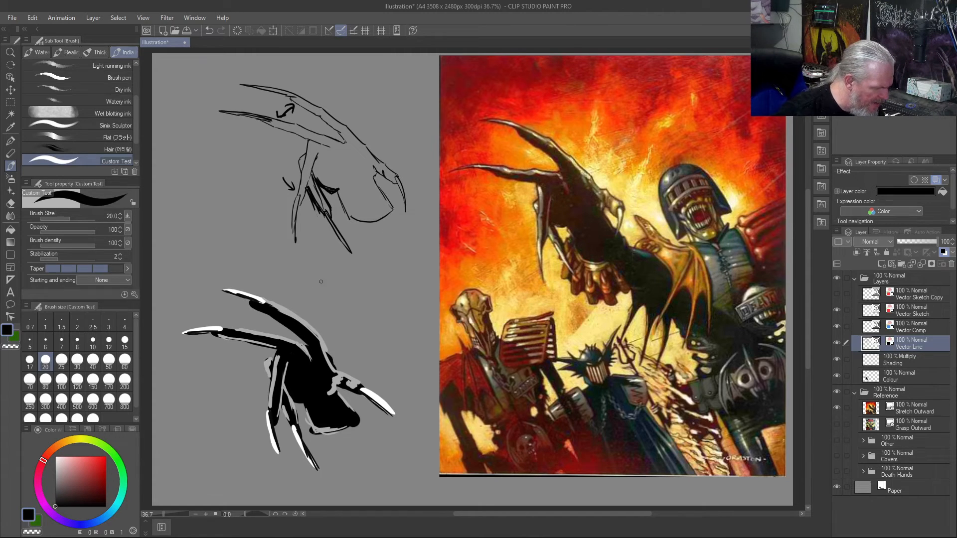
# - Sketch a new clawed hand between the line drawing and the painted hand: thumb with long claw, lower palm edge and long upper finger
pyautogui.moveTo(320, 275); pyautogui.dragTo(356, 310)
pyautogui.moveTo(342, 273); pyautogui.dragTo(385, 343)
pyautogui.moveTo(360, 303)
pyautogui.mouseDown()
pyautogui.moveTo(397, 373)
pyautogui.moveTo(343, 298)
pyautogui.moveTo(329, 252)
pyautogui.moveTo(303, 242)
pyautogui.moveTo(326, 254)
pyautogui.mouseUp()
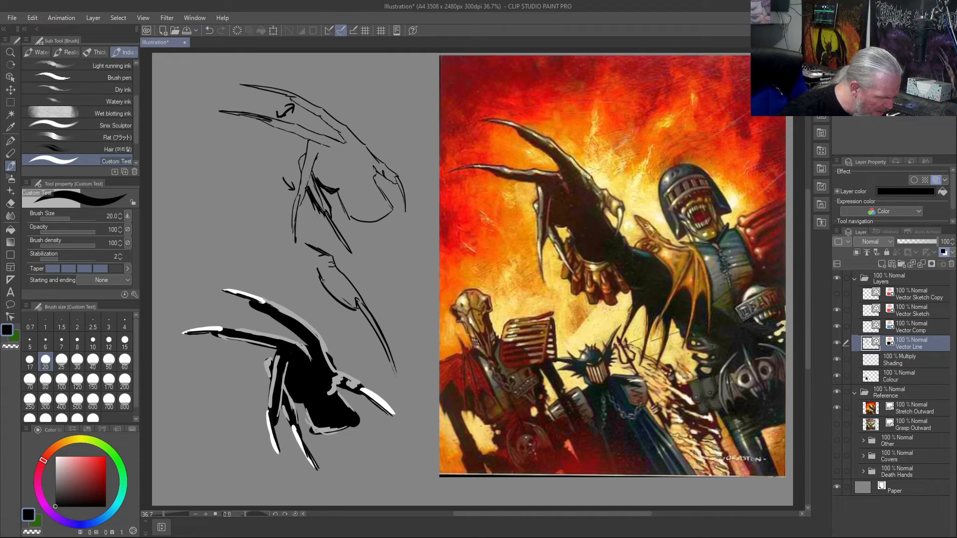
pyautogui.moveTo(300, 268)
pyautogui.mouseDown()
pyautogui.moveTo(308, 272)
pyautogui.moveTo(281, 258)
pyautogui.moveTo(293, 270)
pyautogui.moveTo(272, 274)
pyautogui.moveTo(233, 258)
pyautogui.mouseUp()
pyautogui.moveTo(233, 258)
pyautogui.mouseDown()
pyautogui.moveTo(261, 275)
pyautogui.moveTo(232, 250)
pyautogui.moveTo(269, 275)
pyautogui.mouseUp()
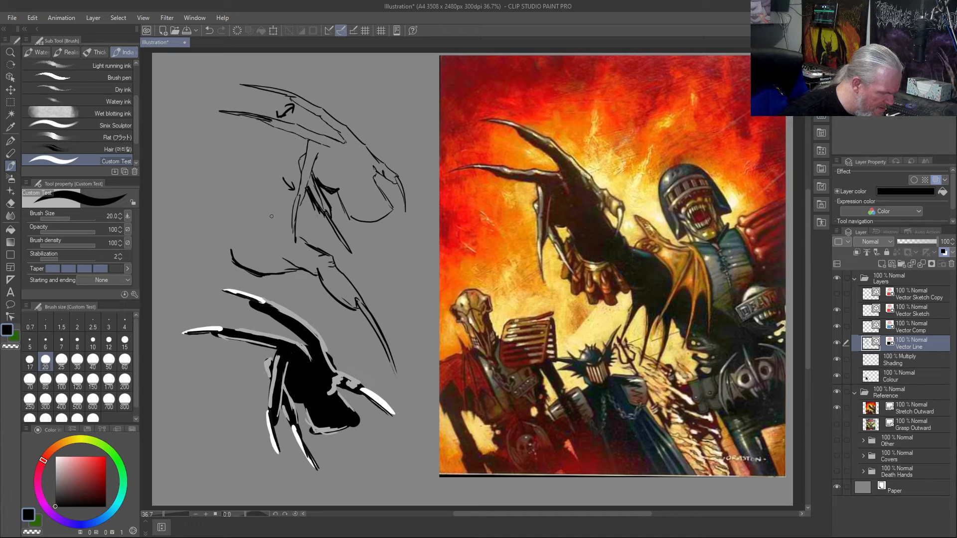
pyautogui.moveTo(281, 210); pyautogui.dragTo(275, 200)
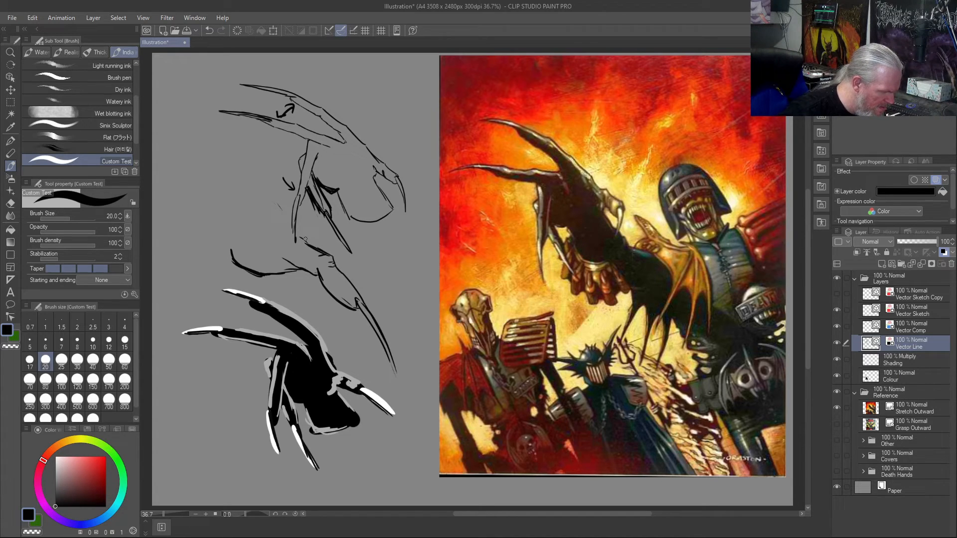
pyautogui.moveTo(307, 245)
pyautogui.mouseDown()
pyautogui.moveTo(241, 157)
pyautogui.moveTo(263, 177)
pyautogui.moveTo(165, 119)
pyautogui.moveTo(222, 144)
pyautogui.moveTo(218, 160)
pyautogui.moveTo(214, 147)
pyautogui.moveTo(275, 233)
pyautogui.mouseUp()
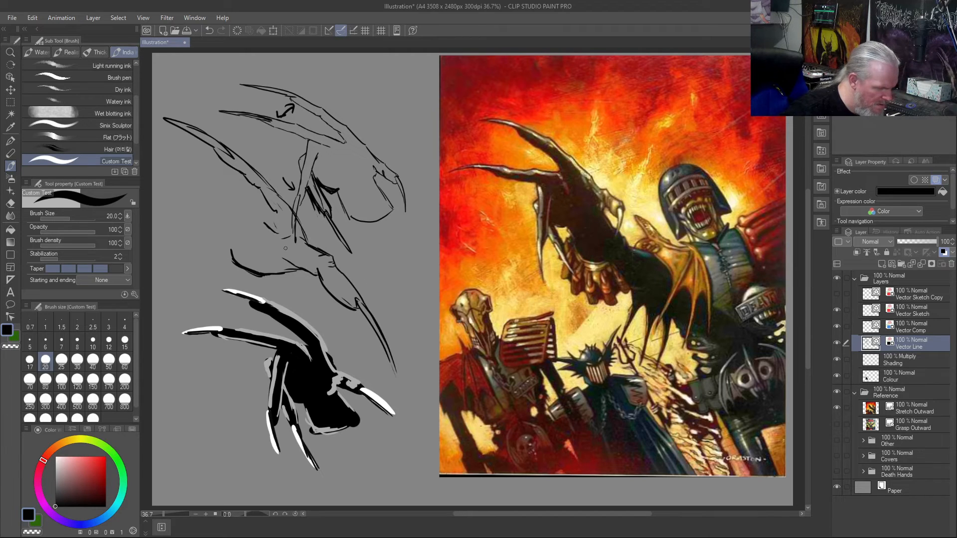
# - Strengthen the new hand's thumb, lower palm and upper finger outlines, adding extra claw lines at the thumb tip
pyautogui.moveTo(348, 293)
pyautogui.mouseDown()
pyautogui.moveTo(363, 361)
pyautogui.moveTo(354, 290)
pyautogui.moveTo(358, 324)
pyautogui.mouseUp()
pyautogui.moveTo(304, 242)
pyautogui.mouseDown()
pyautogui.moveTo(335, 255)
pyautogui.moveTo(317, 246)
pyautogui.moveTo(363, 296)
pyautogui.moveTo(333, 261)
pyautogui.mouseUp()
pyautogui.moveTo(335, 293); pyautogui.dragTo(355, 311)
pyautogui.moveTo(319, 259)
pyautogui.mouseDown()
pyautogui.moveTo(352, 284)
pyautogui.moveTo(381, 384)
pyautogui.mouseUp()
pyautogui.moveTo(364, 307)
pyautogui.mouseDown()
pyautogui.moveTo(384, 367)
pyautogui.moveTo(366, 315)
pyautogui.mouseUp()
pyautogui.moveTo(312, 273); pyautogui.dragTo(278, 272)
pyautogui.moveTo(299, 238)
pyautogui.mouseDown()
pyautogui.moveTo(285, 199)
pyautogui.moveTo(260, 177)
pyautogui.mouseUp()
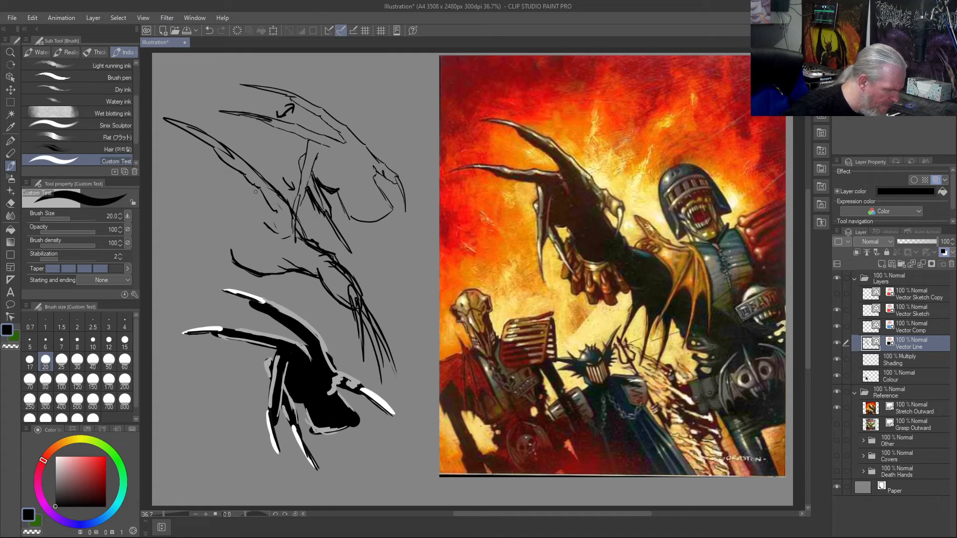
# - Add the second outstretched finger, the palm's outer edge and a hanging finger with its claw to the new hand
pyautogui.moveTo(238, 186)
pyautogui.mouseDown()
pyautogui.moveTo(156, 178)
pyautogui.moveTo(183, 178)
pyautogui.moveTo(175, 177)
pyautogui.moveTo(248, 202)
pyautogui.moveTo(229, 197)
pyautogui.moveTo(219, 209)
pyautogui.moveTo(227, 262)
pyautogui.mouseUp()
pyautogui.moveTo(225, 220)
pyautogui.mouseDown()
pyautogui.moveTo(239, 285)
pyautogui.moveTo(227, 265)
pyautogui.moveTo(253, 321)
pyautogui.moveTo(232, 278)
pyautogui.mouseUp()
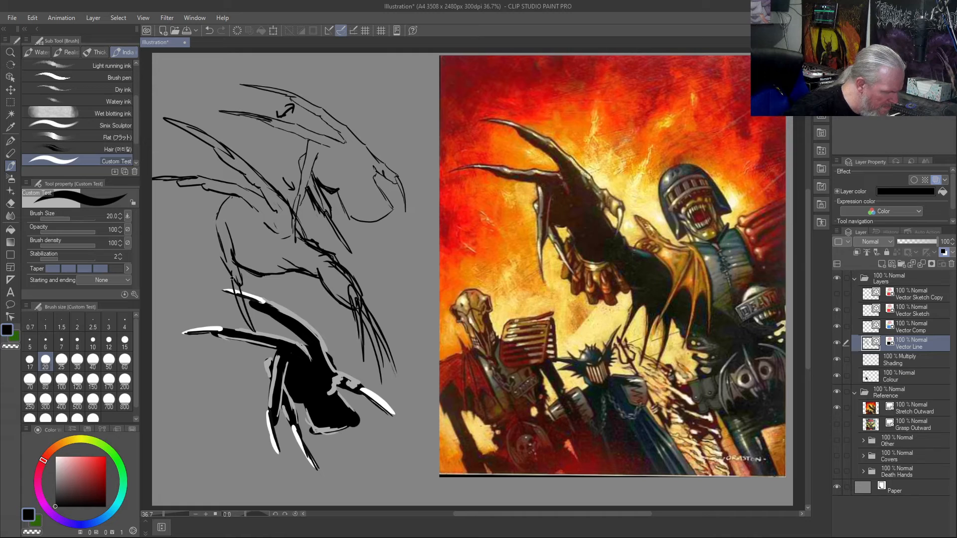
pyautogui.moveTo(219, 211); pyautogui.dragTo(213, 228)
pyautogui.moveTo(219, 243)
pyautogui.mouseDown()
pyautogui.moveTo(224, 293)
pyautogui.moveTo(253, 349)
pyautogui.mouseUp()
pyautogui.moveTo(227, 294); pyautogui.dragTo(248, 340)
pyautogui.moveTo(224, 282)
pyautogui.mouseDown()
pyautogui.moveTo(234, 306)
pyautogui.moveTo(229, 254)
pyautogui.moveTo(258, 278)
pyautogui.mouseUp()
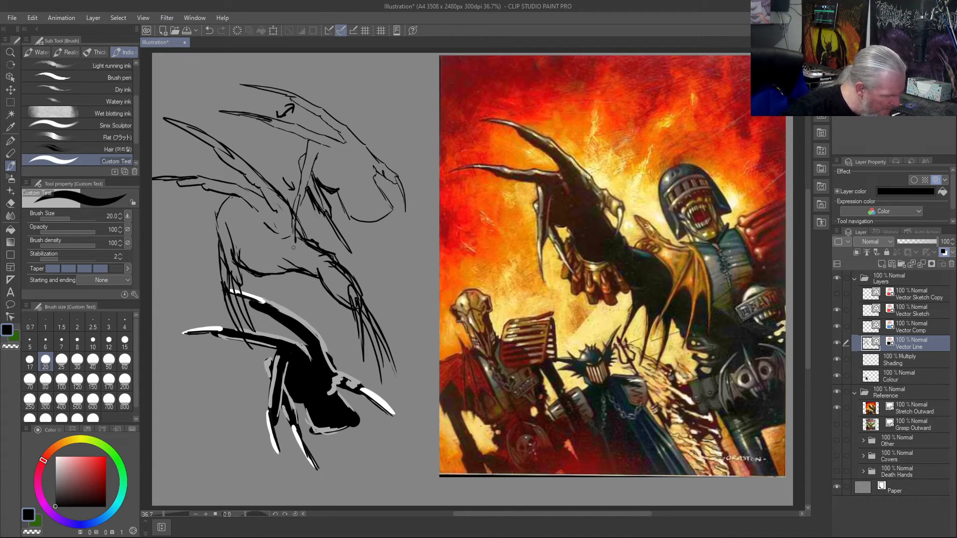
# - Draw structural contours along the new hand's thumb, upper fingers and knuckles, and hatch the palm with vertical lines
pyautogui.moveTo(291, 242)
pyautogui.mouseDown()
pyautogui.moveTo(323, 259)
pyautogui.moveTo(294, 243)
pyautogui.moveTo(284, 251)
pyautogui.moveTo(322, 269)
pyautogui.moveTo(328, 261)
pyautogui.moveTo(347, 298)
pyautogui.mouseUp()
pyautogui.moveTo(321, 266); pyautogui.dragTo(345, 298)
pyautogui.moveTo(278, 203)
pyautogui.mouseDown()
pyautogui.moveTo(289, 246)
pyautogui.moveTo(247, 170)
pyautogui.moveTo(269, 198)
pyautogui.mouseUp()
pyautogui.moveTo(232, 157); pyautogui.dragTo(254, 174)
pyautogui.moveTo(232, 157)
pyautogui.mouseDown()
pyautogui.moveTo(253, 178)
pyautogui.moveTo(231, 159)
pyautogui.moveTo(243, 168)
pyautogui.mouseUp()
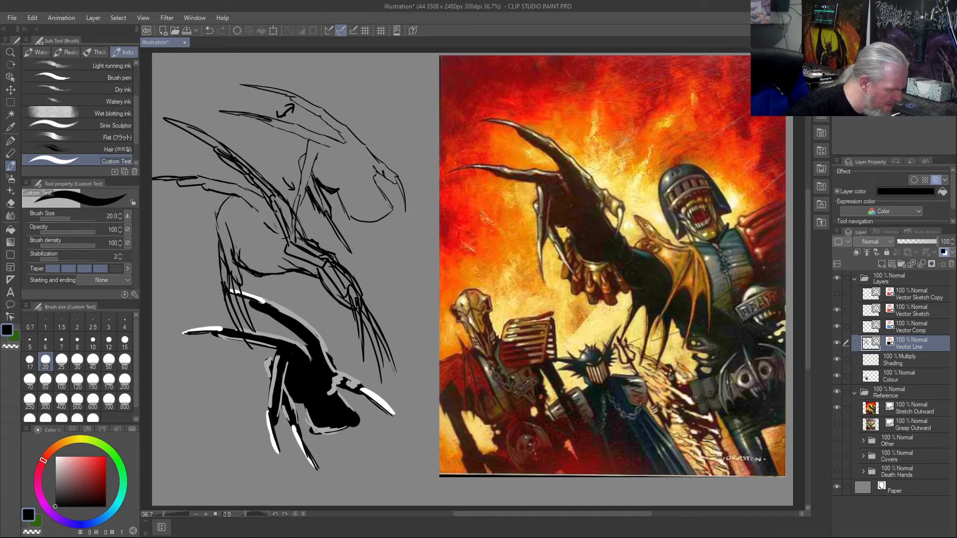
pyautogui.moveTo(268, 199)
pyautogui.mouseDown()
pyautogui.moveTo(195, 177)
pyautogui.moveTo(254, 209)
pyautogui.moveTo(219, 205)
pyautogui.mouseUp()
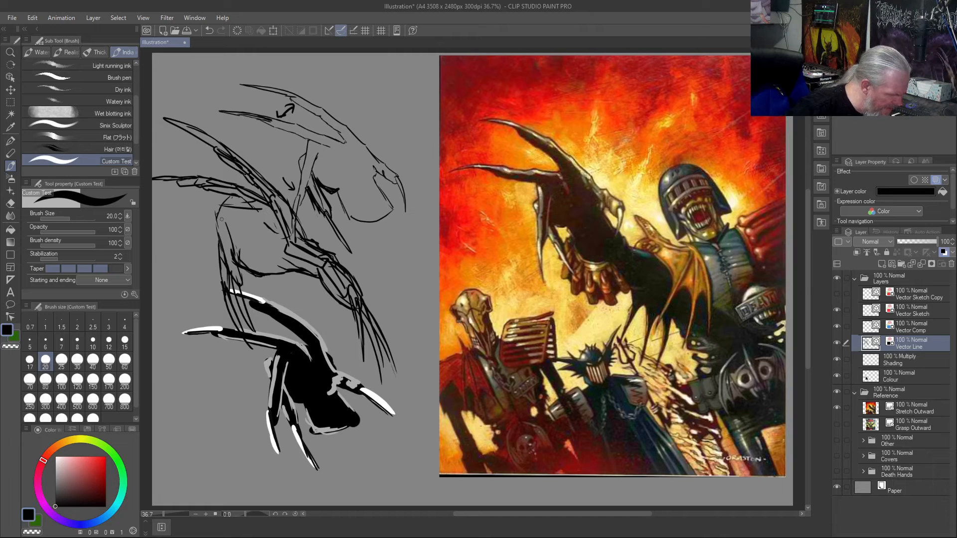
pyautogui.moveTo(252, 203)
pyautogui.mouseDown()
pyautogui.moveTo(277, 231)
pyautogui.moveTo(260, 254)
pyautogui.moveTo(260, 220)
pyautogui.moveTo(277, 256)
pyautogui.mouseUp()
pyautogui.moveTo(278, 218)
pyautogui.mouseDown()
pyautogui.moveTo(264, 266)
pyautogui.moveTo(262, 223)
pyautogui.moveTo(237, 262)
pyautogui.moveTo(263, 270)
pyautogui.mouseUp()
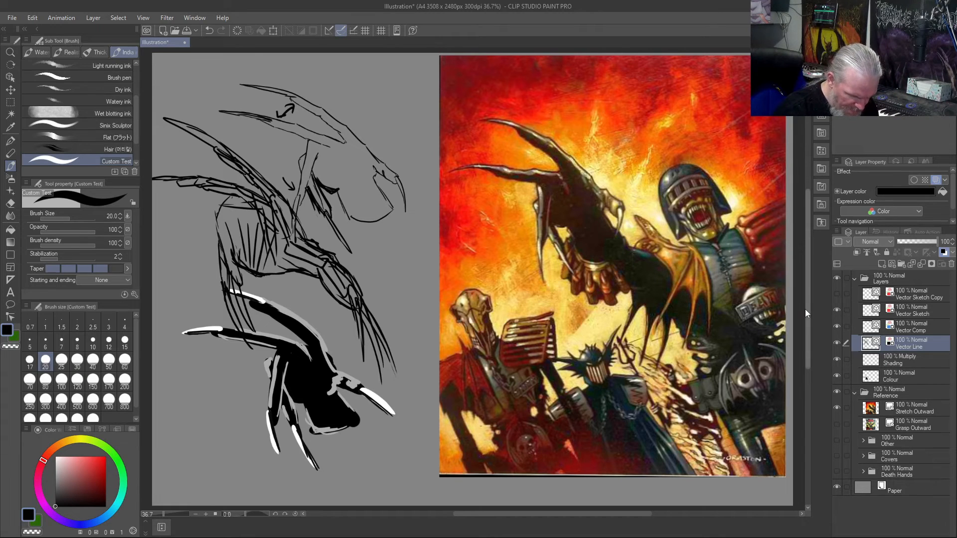
# - Duplicate the Vector Line layer, hide the copy and clear the original Vector Line layer
pyautogui.rightClick(907, 350)
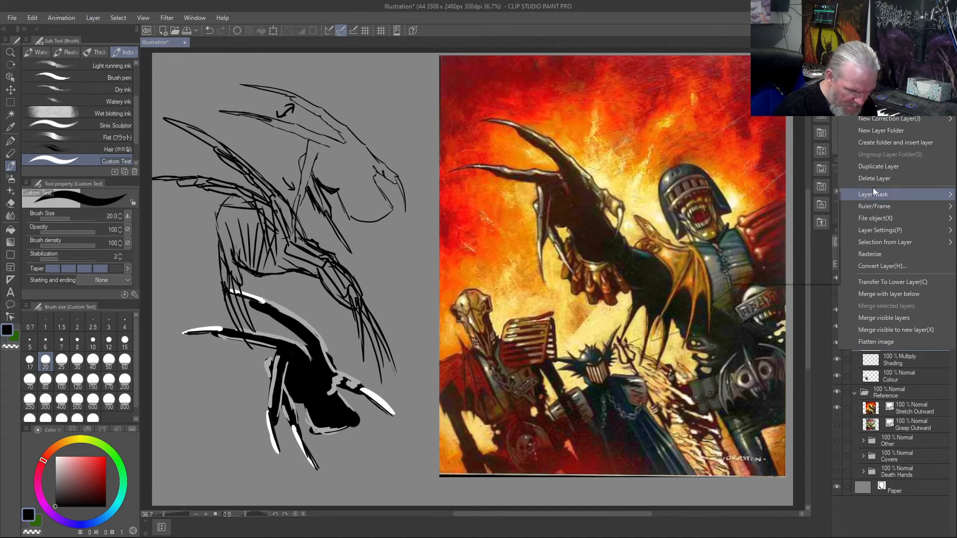
pyautogui.click(873, 172)
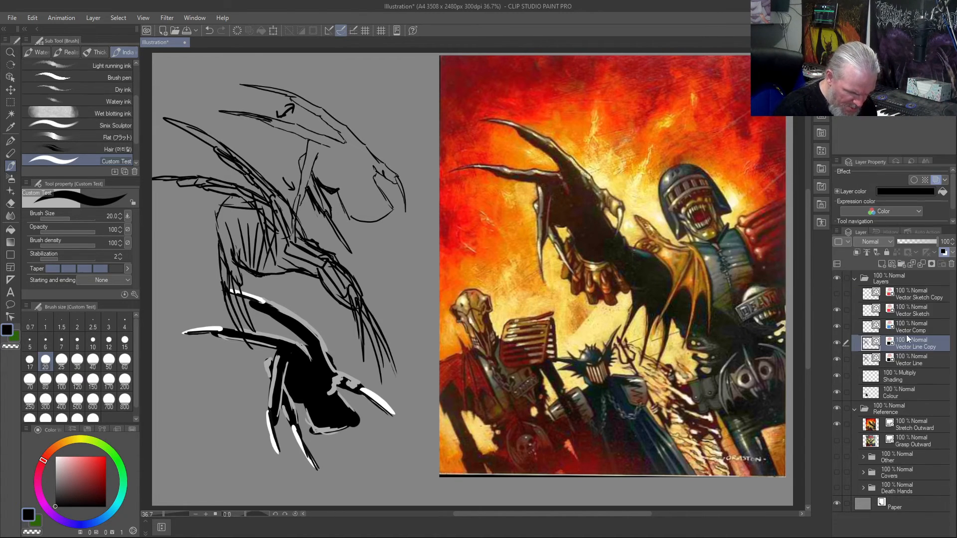
pyautogui.click(836, 342)
pyautogui.click(916, 359)
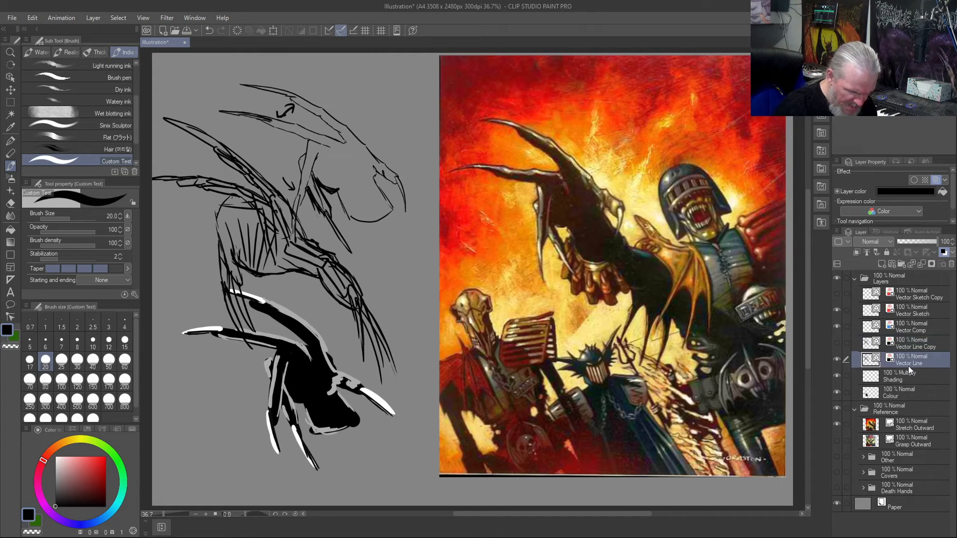
pyautogui.press('Delete')
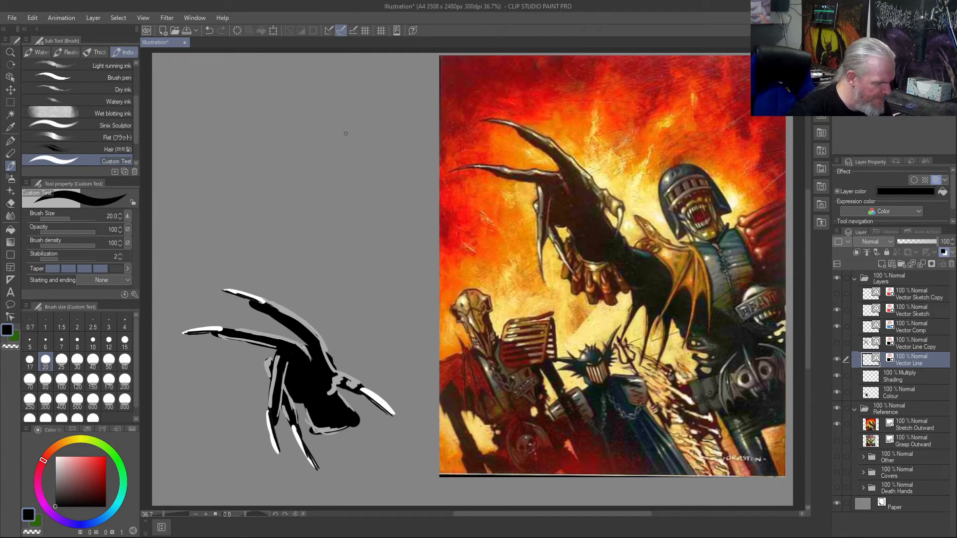
# - Sketch another hand in the cleared area, drawing the pointed thumb claw, the palm's lower edge and the hand's back edge
pyautogui.moveTo(358, 145); pyautogui.dragTo(436, 229)
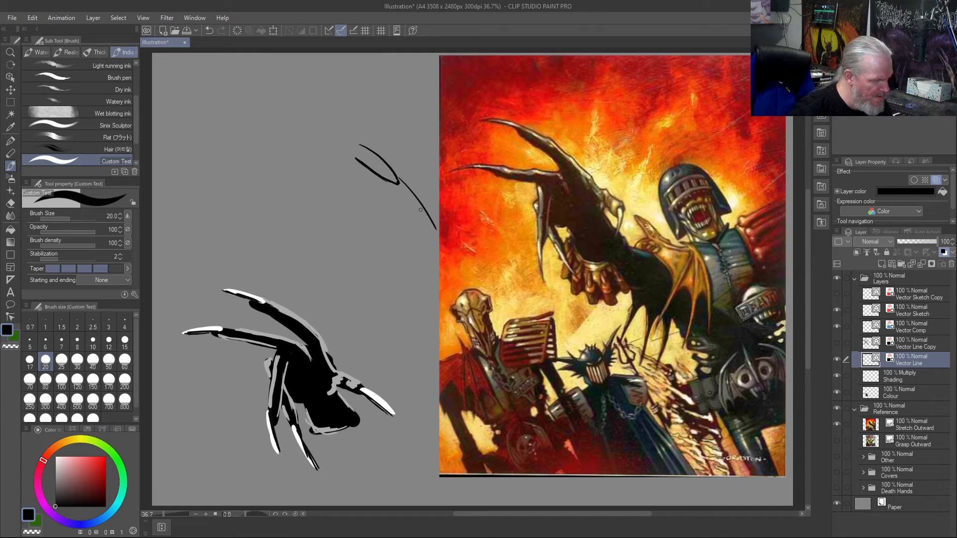
pyautogui.moveTo(399, 184); pyautogui.dragTo(432, 226)
pyautogui.moveTo(344, 128)
pyautogui.mouseDown()
pyautogui.moveTo(365, 146)
pyautogui.moveTo(355, 158)
pyautogui.moveTo(333, 142)
pyautogui.moveTo(282, 144)
pyautogui.moveTo(273, 128)
pyautogui.moveTo(306, 145)
pyautogui.mouseUp()
pyautogui.moveTo(302, 145)
pyautogui.mouseDown()
pyautogui.moveTo(328, 142)
pyautogui.moveTo(332, 96)
pyautogui.mouseUp()
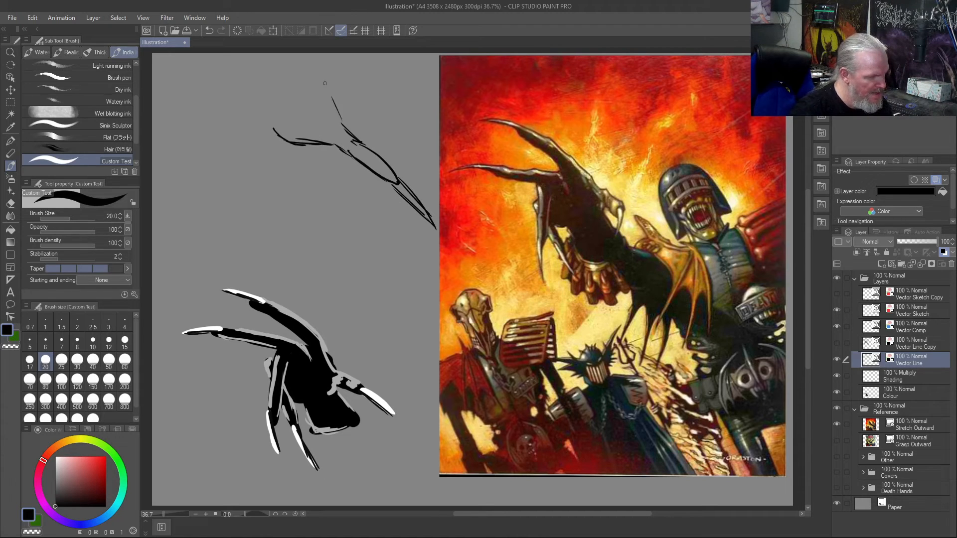
pyautogui.moveTo(280, 139)
pyautogui.mouseDown()
pyautogui.moveTo(256, 140)
pyautogui.moveTo(232, 124)
pyautogui.mouseUp()
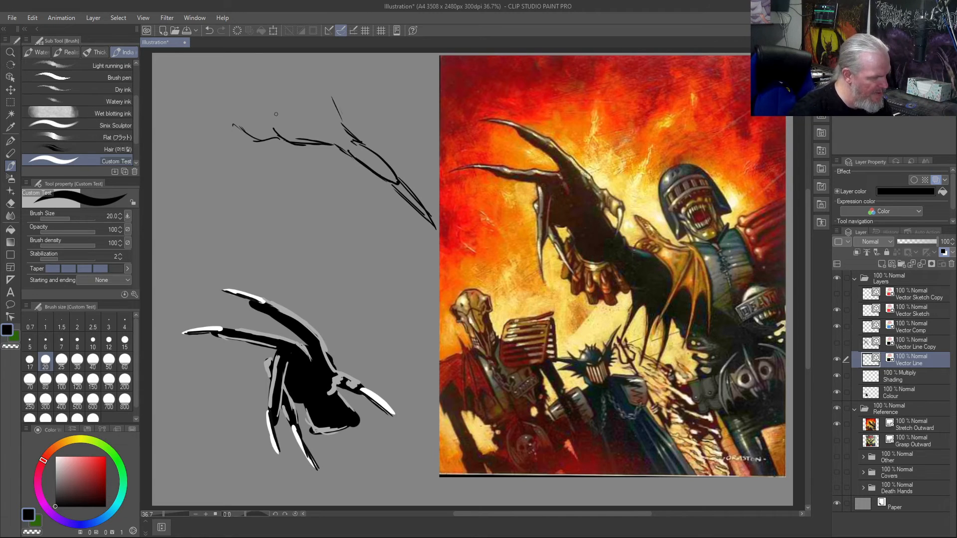
pyautogui.moveTo(336, 120); pyautogui.dragTo(348, 131)
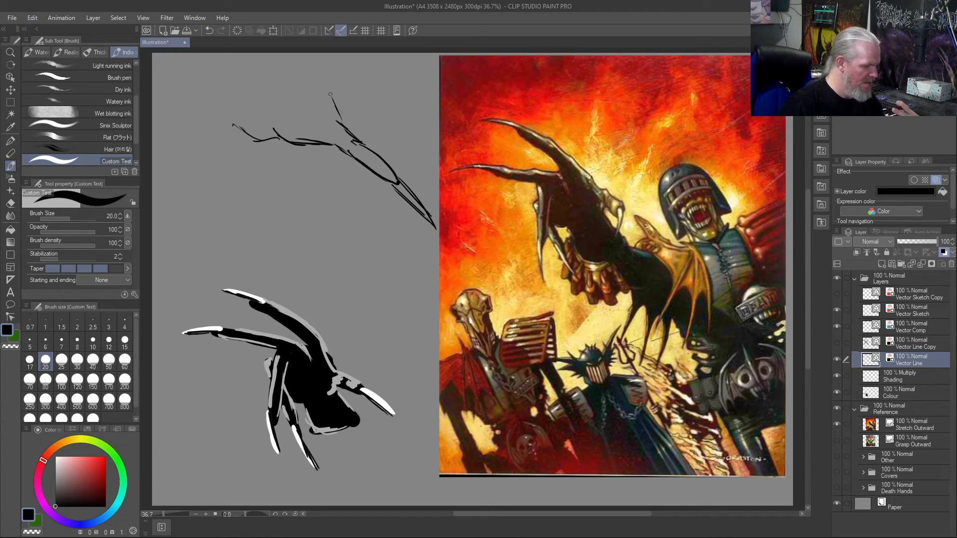
pyautogui.moveTo(324, 71)
pyautogui.mouseDown()
pyautogui.moveTo(333, 93)
pyautogui.moveTo(327, 80)
pyautogui.mouseUp()
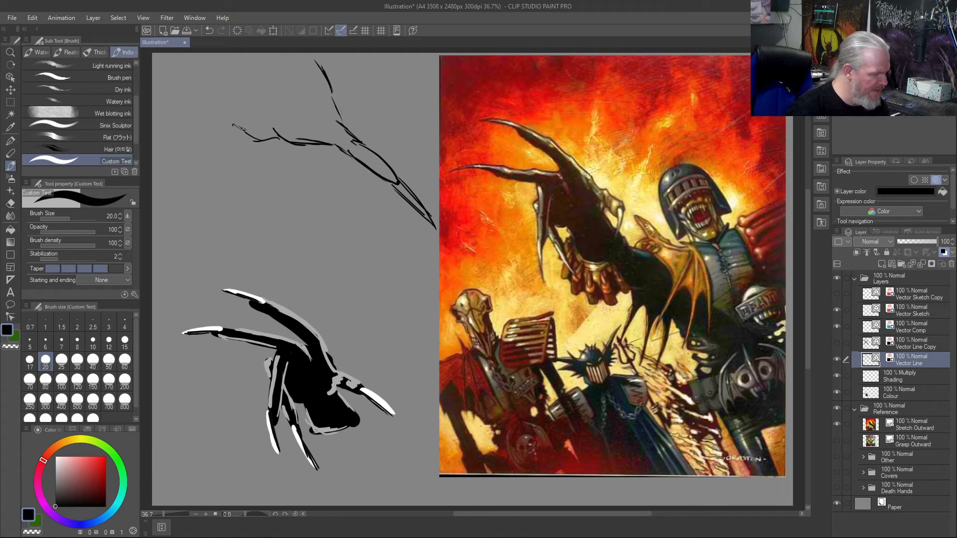
# - Select the new sketch with a rectangle, move it straight down toward the painted hand, apply the transformation and deselect
pyautogui.press('m')
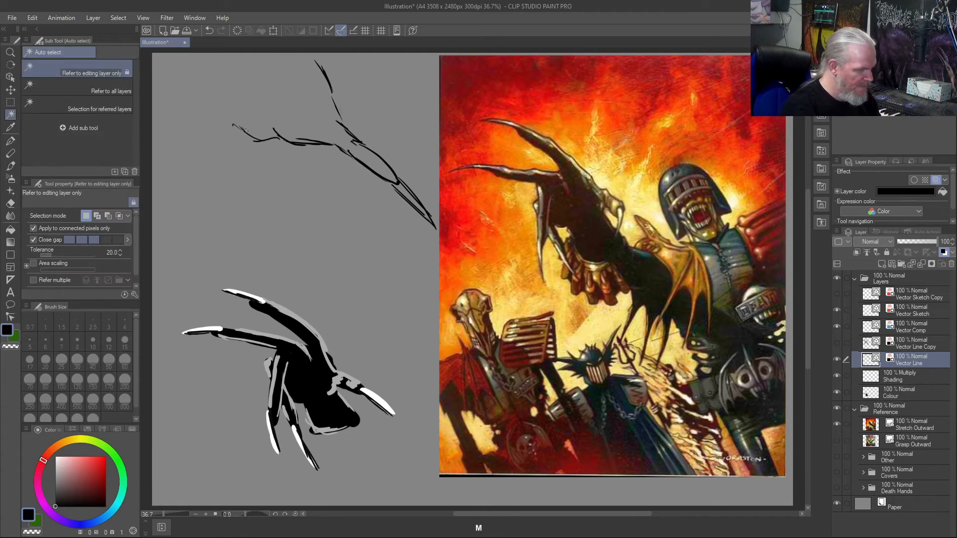
pyautogui.moveTo(434, 58); pyautogui.dragTo(174, 243)
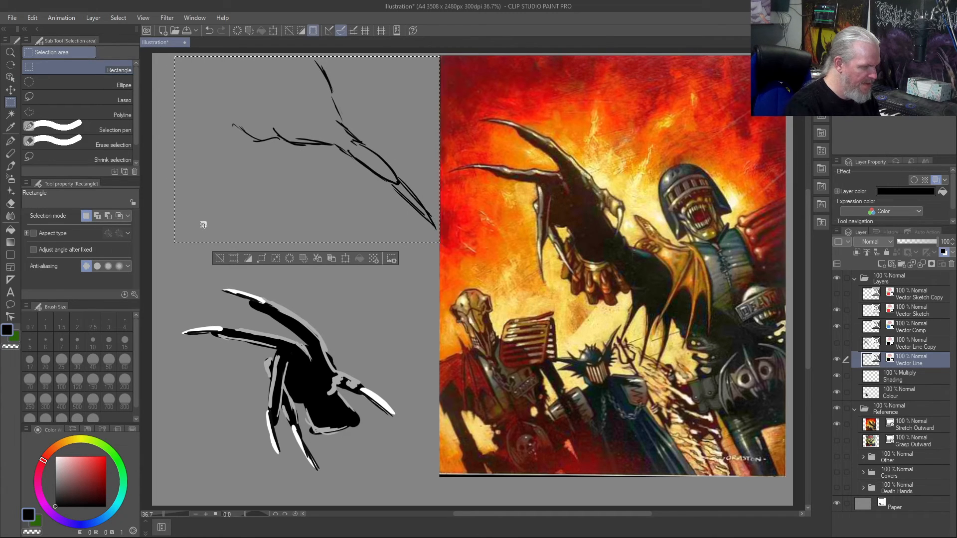
pyautogui.click(346, 259)
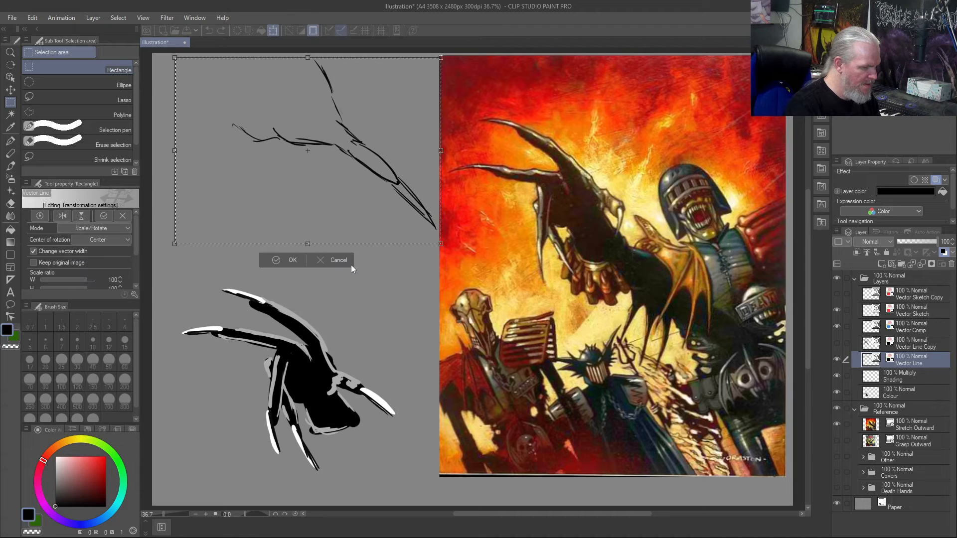
pyautogui.moveTo(282, 191); pyautogui.dragTo(281, 301)
pyautogui.press('Return')
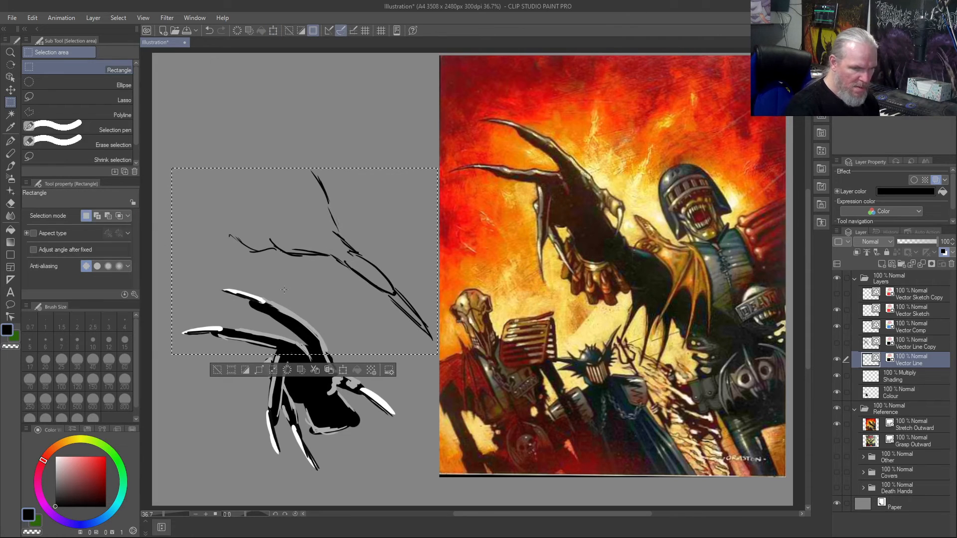
pyautogui.hotkey('ctrl', 'd')
# - Complete the palm outline with the Custom Test brush, adding a short palm crease and the knuckle line along the top
pyautogui.press('b')
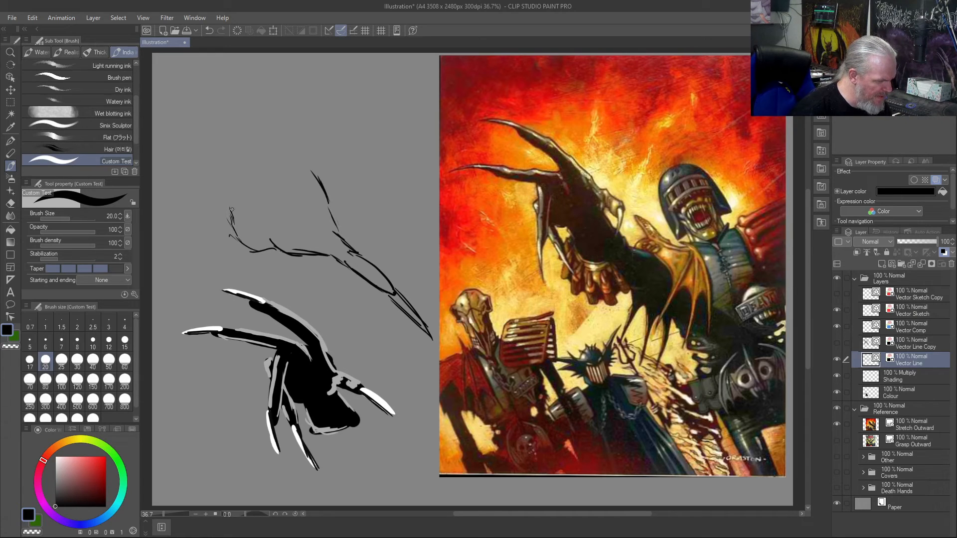
pyautogui.moveTo(268, 207)
pyautogui.mouseDown()
pyautogui.moveTo(237, 213)
pyautogui.moveTo(265, 211)
pyautogui.mouseUp()
pyautogui.moveTo(252, 214); pyautogui.dragTo(261, 208)
pyautogui.moveTo(236, 176)
pyautogui.mouseDown()
pyautogui.moveTo(222, 183)
pyautogui.moveTo(228, 207)
pyautogui.mouseUp()
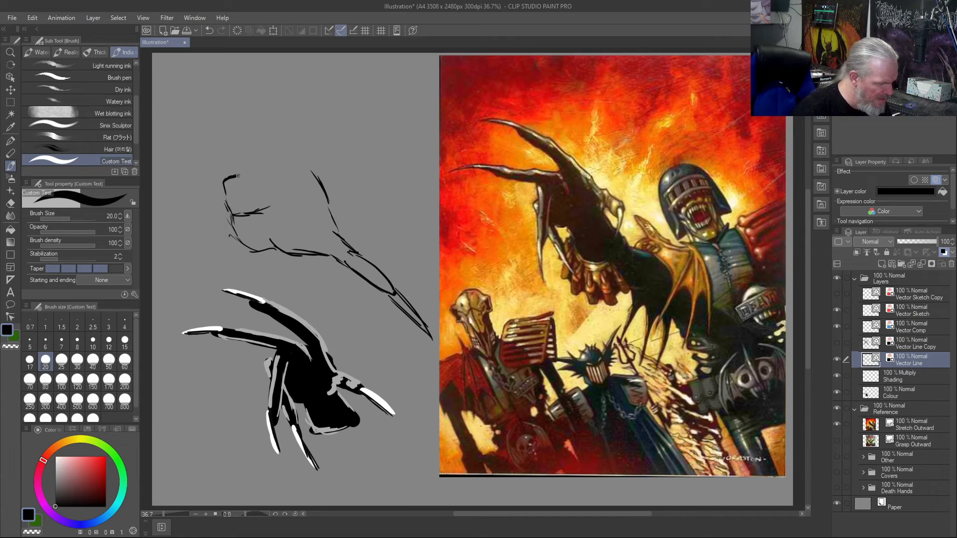
pyautogui.moveTo(238, 172)
pyautogui.mouseDown()
pyautogui.moveTo(266, 169)
pyautogui.moveTo(270, 156)
pyautogui.moveTo(311, 155)
pyautogui.moveTo(333, 223)
pyautogui.mouseUp()
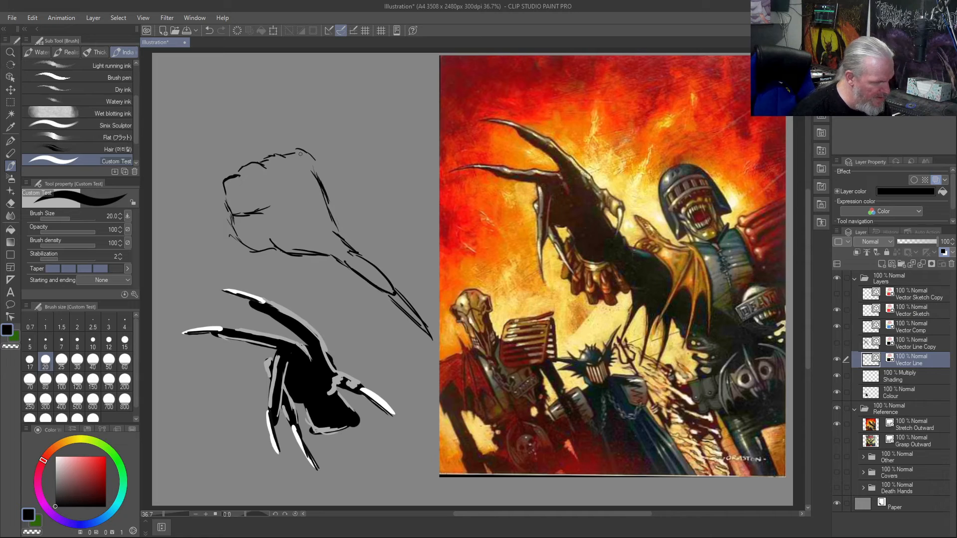
# - Draw two long clawed fingers reaching outward and two bent fingers hanging beside the palm
pyautogui.moveTo(303, 149)
pyautogui.mouseDown()
pyautogui.moveTo(240, 81)
pyautogui.moveTo(177, 55)
pyautogui.mouseUp()
pyautogui.moveTo(226, 79)
pyautogui.mouseDown()
pyautogui.moveTo(283, 150)
pyautogui.moveTo(155, 86)
pyautogui.moveTo(219, 117)
pyautogui.mouseUp()
pyautogui.moveTo(218, 117)
pyautogui.mouseDown()
pyautogui.moveTo(188, 103)
pyautogui.moveTo(260, 157)
pyautogui.moveTo(204, 144)
pyautogui.moveTo(190, 225)
pyautogui.moveTo(205, 288)
pyautogui.moveTo(195, 214)
pyautogui.moveTo(222, 172)
pyautogui.mouseUp()
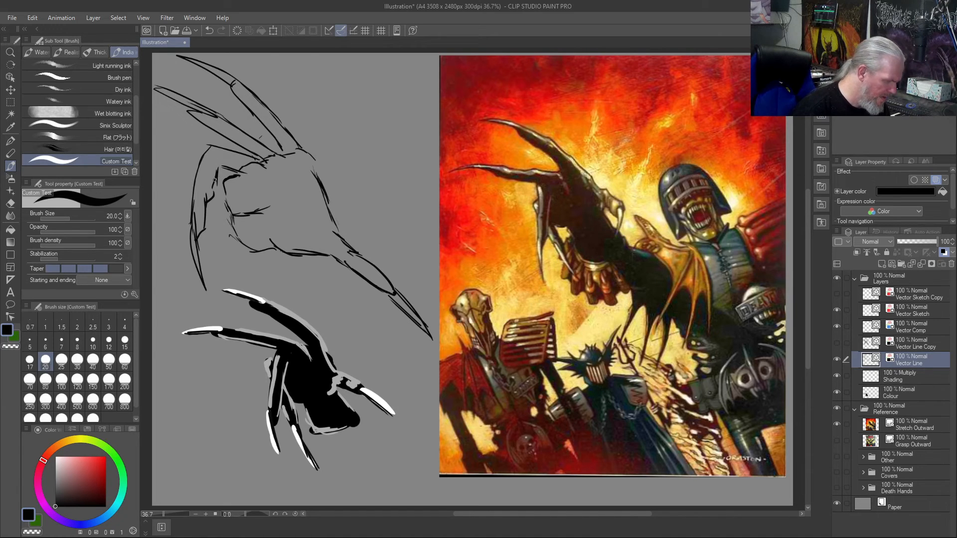
pyautogui.moveTo(236, 184)
pyautogui.mouseDown()
pyautogui.moveTo(223, 188)
pyautogui.moveTo(189, 165)
pyautogui.moveTo(170, 266)
pyautogui.moveTo(180, 322)
pyautogui.mouseUp()
pyautogui.moveTo(181, 322)
pyautogui.mouseDown()
pyautogui.moveTo(179, 269)
pyautogui.moveTo(171, 299)
pyautogui.mouseUp()
pyautogui.moveTo(180, 256); pyautogui.dragTo(197, 195)
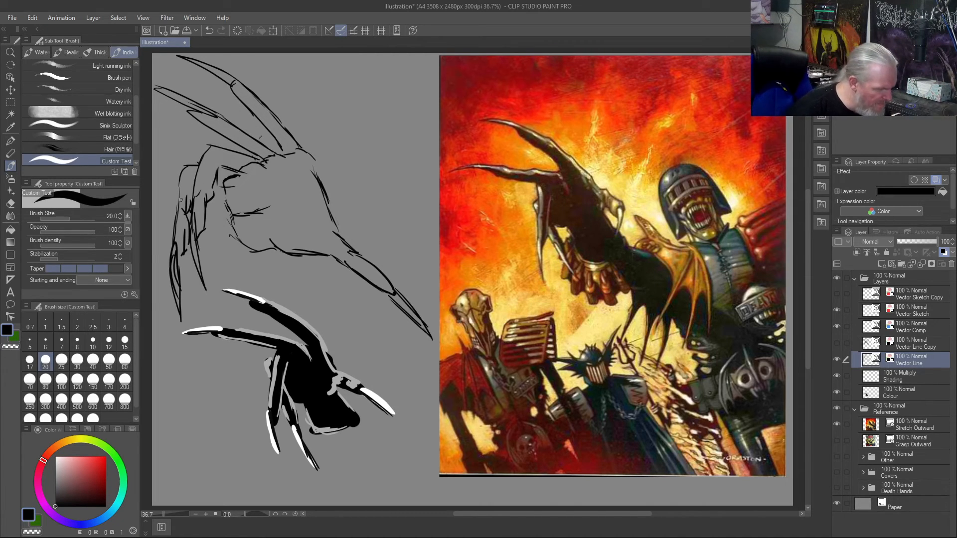
# - Extend the palm crease, thicken the palm's back edge and draw a small angled form study above the thumb
pyautogui.moveTo(304, 190); pyautogui.dragTo(259, 208)
pyautogui.moveTo(312, 161)
pyautogui.mouseDown()
pyautogui.moveTo(327, 220)
pyautogui.moveTo(311, 163)
pyautogui.mouseUp()
pyautogui.moveTo(327, 81); pyautogui.dragTo(367, 141)
pyautogui.moveTo(319, 97); pyautogui.dragTo(355, 150)
pyautogui.moveTo(318, 98); pyautogui.dragTo(305, 120)
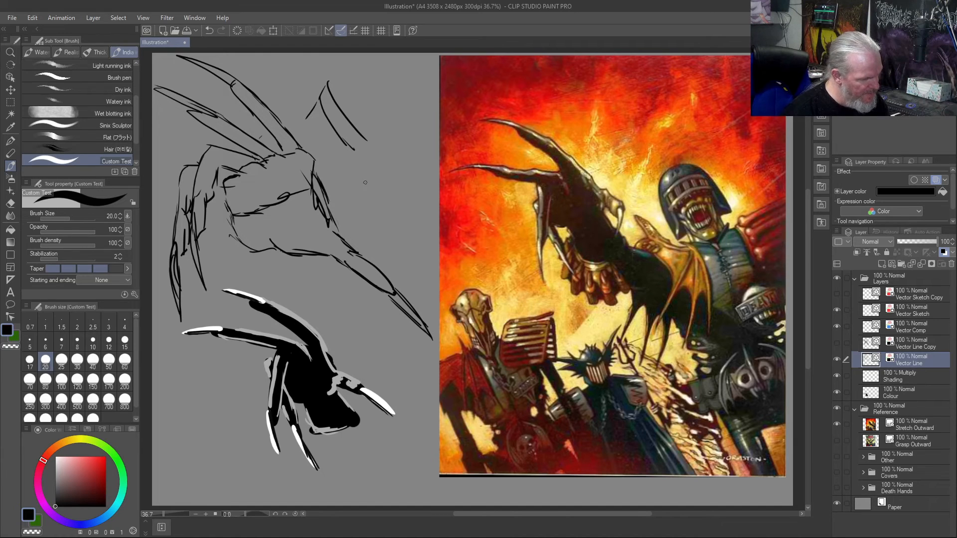
# - Sketch a separate wedge-shaped hand form beside the thumb, with angled planes and lines converging toward a narrow point
pyautogui.moveTo(374, 171)
pyautogui.mouseDown()
pyautogui.moveTo(385, 214)
pyautogui.moveTo(388, 156)
pyautogui.moveTo(396, 203)
pyautogui.moveTo(421, 244)
pyautogui.mouseUp()
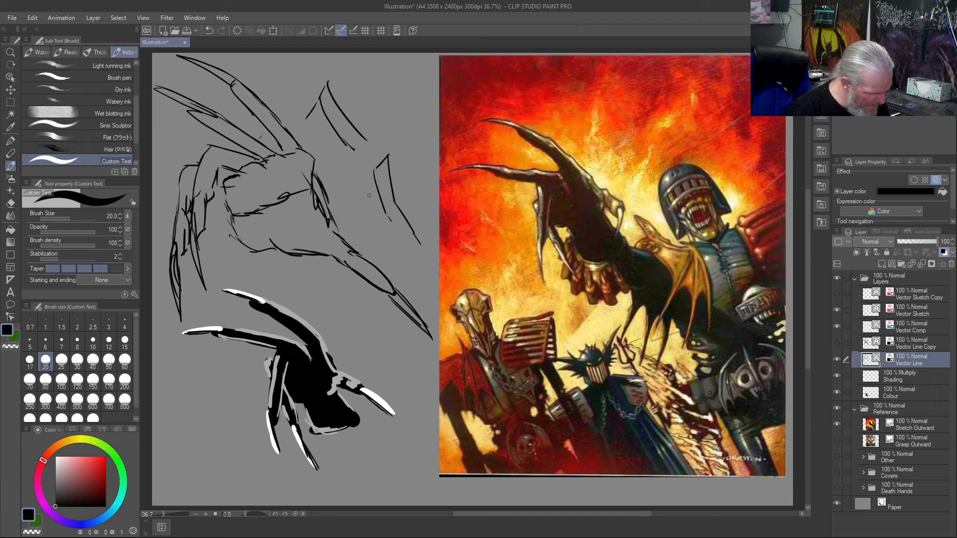
pyautogui.moveTo(374, 173)
pyautogui.mouseDown()
pyautogui.moveTo(355, 189)
pyautogui.moveTo(379, 233)
pyautogui.mouseUp()
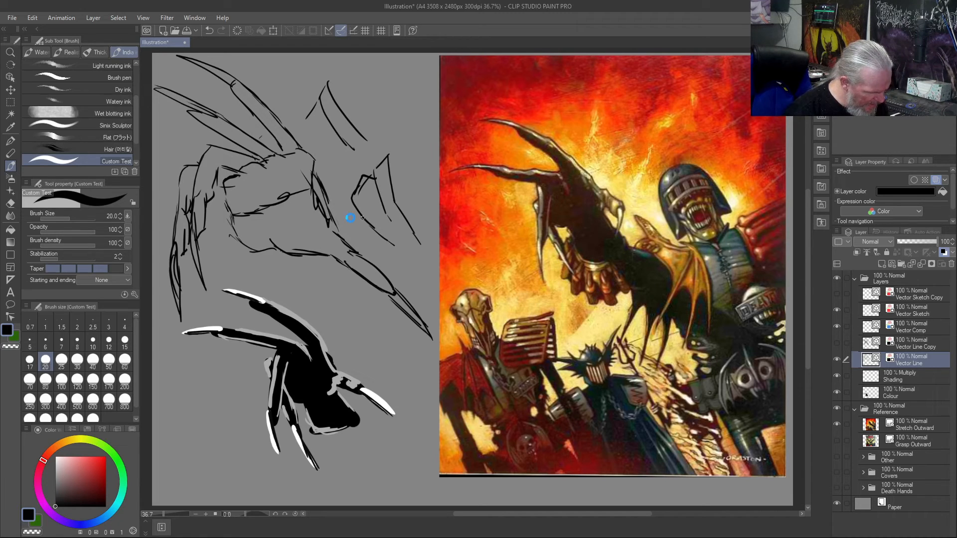
pyautogui.moveTo(357, 202)
pyautogui.mouseDown()
pyautogui.moveTo(344, 235)
pyautogui.moveTo(438, 300)
pyautogui.mouseUp()
pyautogui.moveTo(396, 249)
pyautogui.mouseDown()
pyautogui.moveTo(392, 260)
pyautogui.moveTo(442, 302)
pyautogui.mouseUp()
pyautogui.moveTo(397, 250); pyautogui.dragTo(437, 294)
pyautogui.moveTo(392, 244)
pyautogui.mouseDown()
pyautogui.moveTo(427, 271)
pyautogui.moveTo(400, 233)
pyautogui.moveTo(448, 297)
pyautogui.mouseUp()
pyautogui.moveTo(411, 230); pyautogui.dragTo(434, 276)
pyautogui.moveTo(375, 157)
pyautogui.mouseDown()
pyautogui.moveTo(381, 163)
pyautogui.moveTo(393, 148)
pyautogui.moveTo(416, 198)
pyautogui.moveTo(420, 189)
pyautogui.moveTo(436, 263)
pyautogui.mouseUp()
pyautogui.moveTo(423, 198)
pyautogui.mouseDown()
pyautogui.moveTo(438, 277)
pyautogui.moveTo(416, 128)
pyautogui.moveTo(392, 160)
pyautogui.mouseUp()
pyautogui.moveTo(397, 156); pyautogui.dragTo(382, 165)
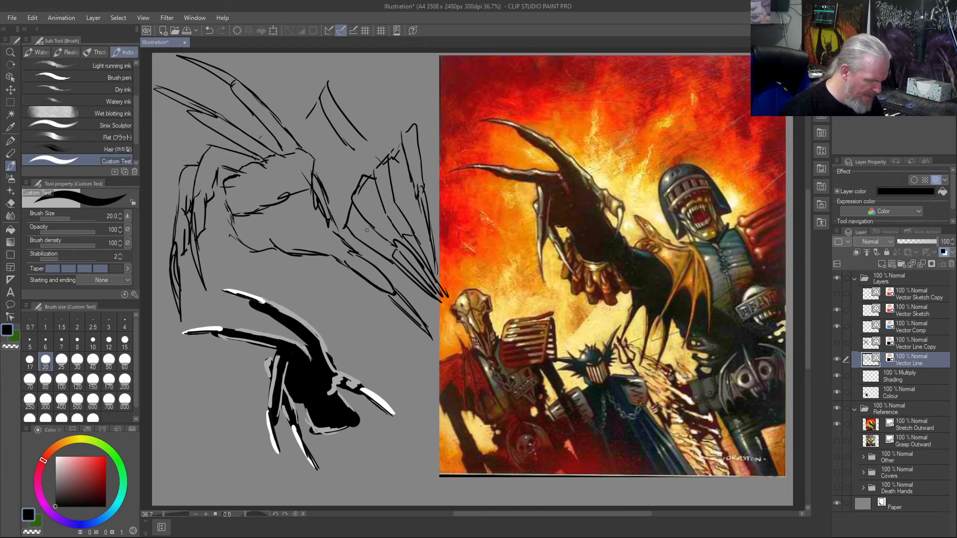
# - Add curved contour lines inside the wedge-shaped form and clear the Vector Line layer
pyautogui.moveTo(363, 179)
pyautogui.mouseDown()
pyautogui.moveTo(360, 205)
pyautogui.moveTo(391, 244)
pyautogui.mouseUp()
pyautogui.moveTo(360, 197)
pyautogui.mouseDown()
pyautogui.moveTo(350, 224)
pyautogui.moveTo(360, 246)
pyautogui.moveTo(393, 263)
pyautogui.mouseUp()
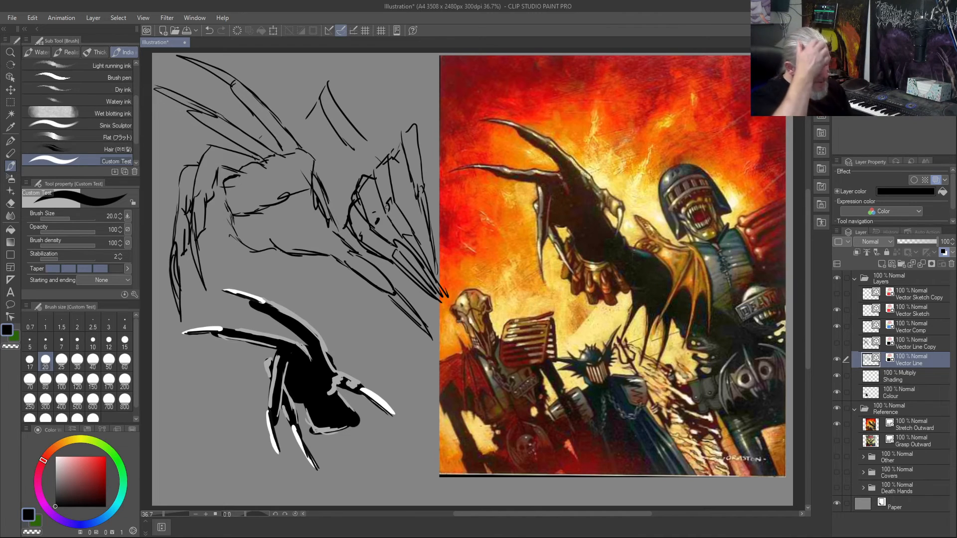
pyautogui.press('Delete')
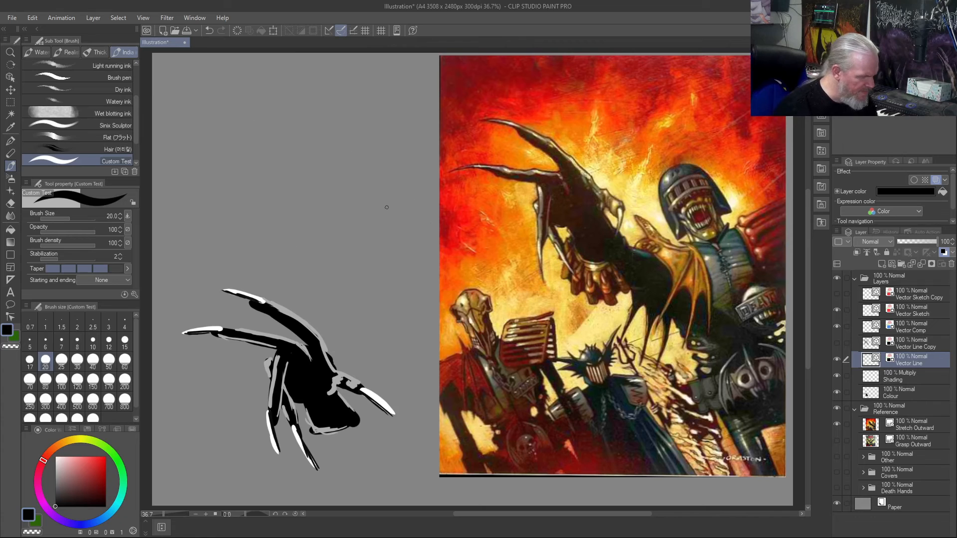
# - Sketch a wedge-shaped hand form with converging lines and a peaked form above it, and clear the Vector Line layer
pyautogui.moveTo(299, 103); pyautogui.dragTo(280, 169)
pyautogui.moveTo(301, 103)
pyautogui.mouseDown()
pyautogui.moveTo(316, 137)
pyautogui.moveTo(304, 110)
pyautogui.moveTo(317, 134)
pyautogui.moveTo(369, 167)
pyautogui.mouseUp()
pyautogui.moveTo(294, 125)
pyautogui.mouseDown()
pyautogui.moveTo(309, 152)
pyautogui.moveTo(376, 172)
pyautogui.mouseUp()
pyautogui.moveTo(320, 154)
pyautogui.mouseDown()
pyautogui.moveTo(358, 177)
pyautogui.moveTo(300, 170)
pyautogui.moveTo(288, 142)
pyautogui.moveTo(304, 174)
pyautogui.mouseUp()
pyautogui.moveTo(364, 179)
pyautogui.mouseDown()
pyautogui.moveTo(299, 185)
pyautogui.moveTo(276, 166)
pyautogui.mouseUp()
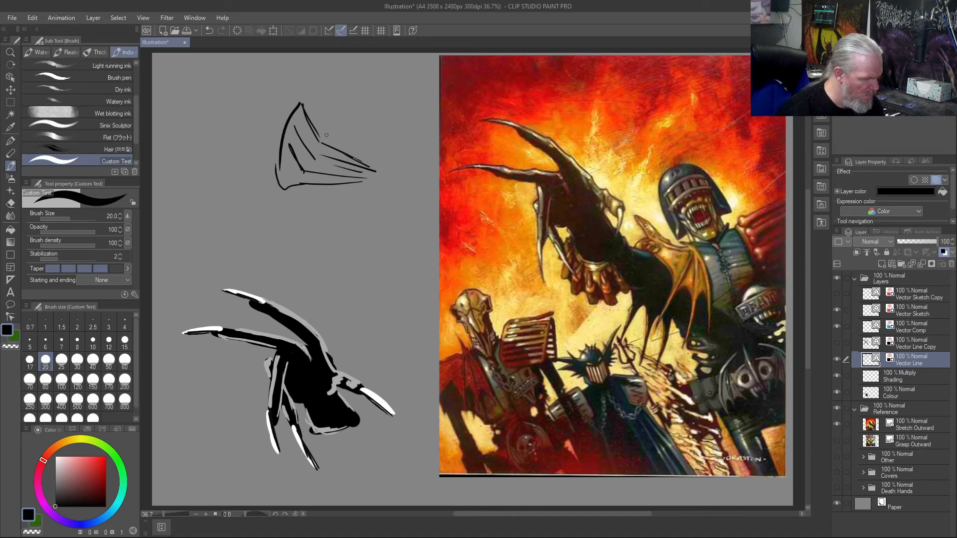
pyautogui.moveTo(323, 72); pyautogui.dragTo(302, 103)
pyautogui.moveTo(324, 71)
pyautogui.mouseDown()
pyautogui.moveTo(334, 105)
pyautogui.moveTo(366, 119)
pyautogui.moveTo(303, 101)
pyautogui.moveTo(315, 107)
pyautogui.moveTo(306, 83)
pyautogui.moveTo(298, 98)
pyautogui.moveTo(308, 109)
pyautogui.mouseUp()
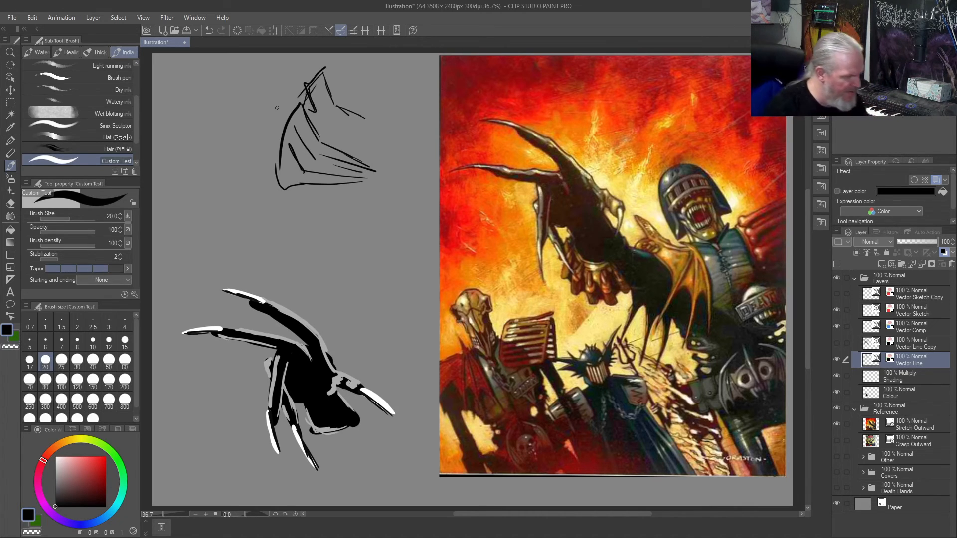
pyautogui.press('Delete')
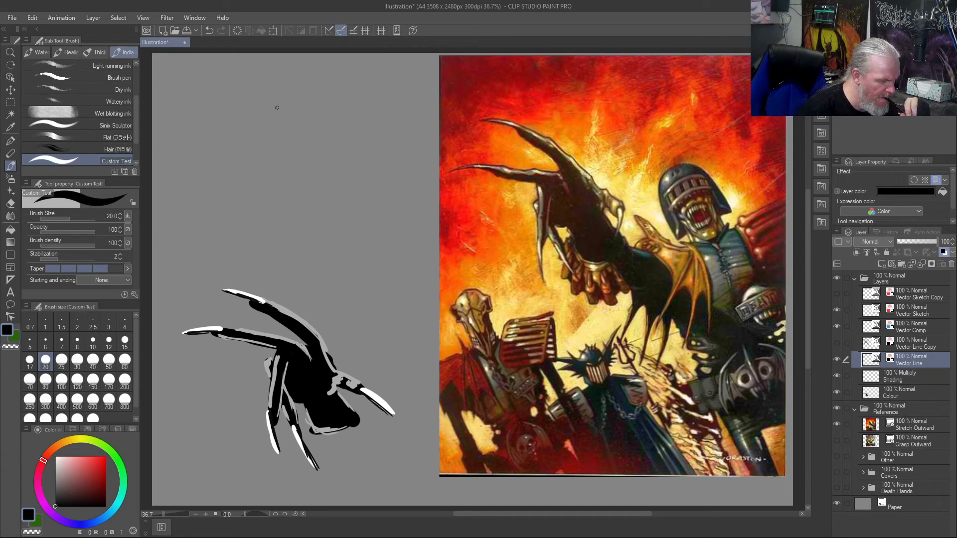
# - Draw the long curved outer edge of a large hand form and a parallel inner line running down toward the wrist
pyautogui.moveTo(284, 139); pyautogui.dragTo(276, 193)
pyautogui.moveTo(282, 141)
pyautogui.mouseDown()
pyautogui.moveTo(279, 204)
pyautogui.moveTo(308, 128)
pyautogui.moveTo(277, 182)
pyautogui.mouseUp()
pyautogui.moveTo(313, 124)
pyautogui.mouseDown()
pyautogui.moveTo(280, 160)
pyautogui.moveTo(273, 206)
pyautogui.moveTo(287, 254)
pyautogui.moveTo(314, 294)
pyautogui.mouseUp()
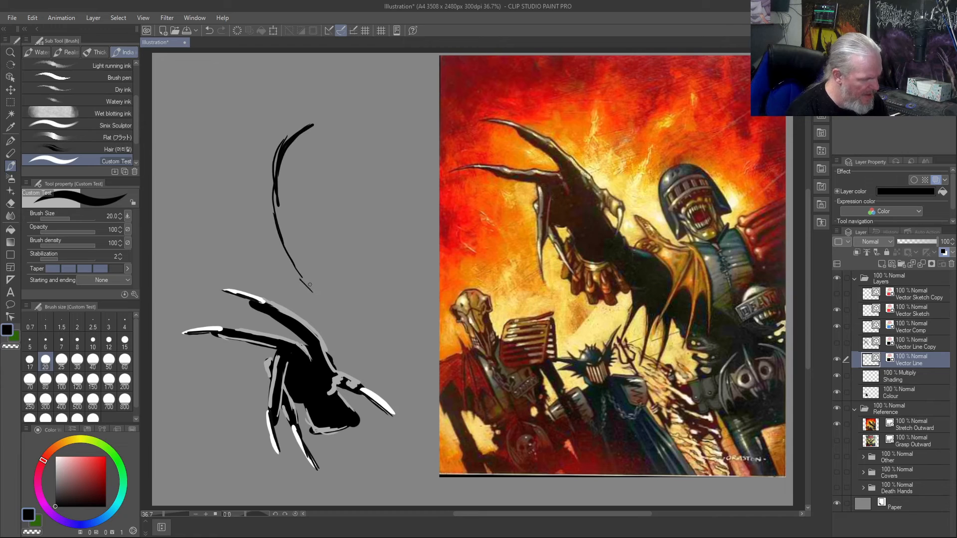
pyautogui.moveTo(282, 190)
pyautogui.mouseDown()
pyautogui.moveTo(321, 254)
pyautogui.moveTo(375, 302)
pyautogui.mouseUp()
pyautogui.moveTo(337, 274); pyautogui.dragTo(381, 310)
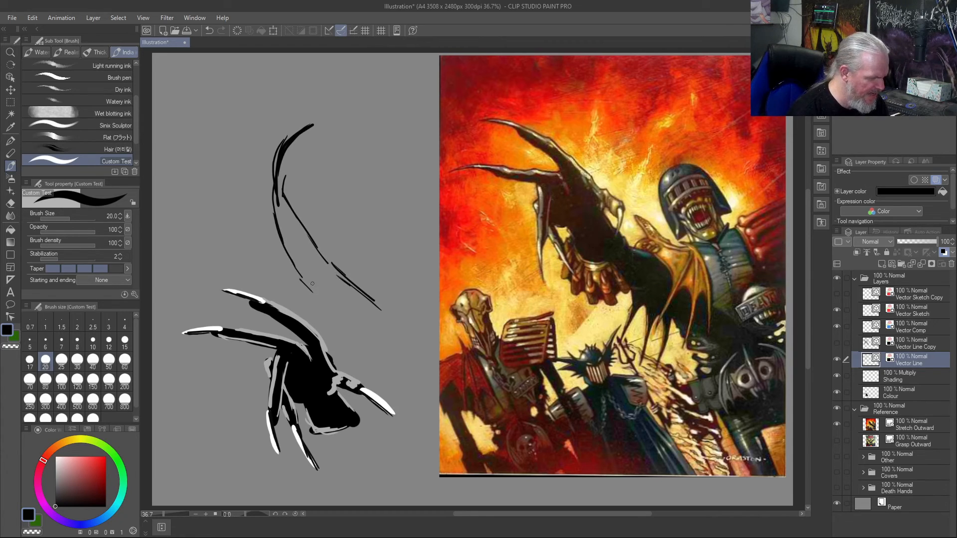
pyautogui.moveTo(312, 290); pyautogui.dragTo(359, 317)
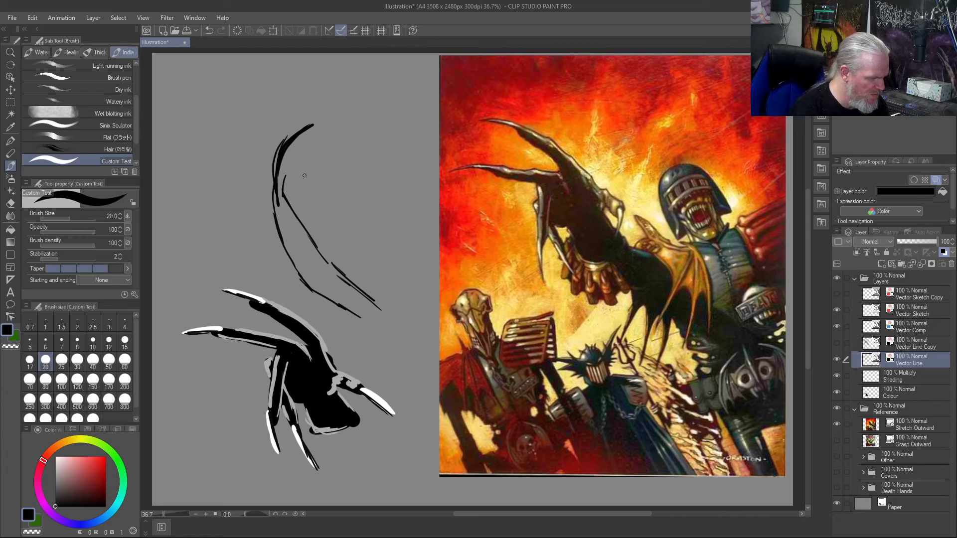
# - Draw the rounded top and far side of the hand form, add slanted contour lines inside and extend a tapering narrow point below
pyautogui.moveTo(305, 164); pyautogui.dragTo(356, 208)
pyautogui.moveTo(349, 117)
pyautogui.mouseDown()
pyautogui.moveTo(399, 151)
pyautogui.moveTo(424, 219)
pyautogui.mouseUp()
pyautogui.moveTo(396, 138)
pyautogui.mouseDown()
pyautogui.moveTo(421, 140)
pyautogui.moveTo(370, 123)
pyautogui.moveTo(313, 126)
pyautogui.mouseUp()
pyautogui.moveTo(342, 153); pyautogui.dragTo(386, 220)
pyautogui.moveTo(358, 168); pyautogui.dragTo(394, 235)
pyautogui.moveTo(315, 170); pyautogui.dragTo(352, 225)
pyautogui.moveTo(328, 193); pyautogui.dragTo(369, 249)
pyautogui.moveTo(317, 186)
pyautogui.mouseDown()
pyautogui.moveTo(345, 243)
pyautogui.moveTo(374, 269)
pyautogui.moveTo(418, 374)
pyautogui.mouseUp()
pyautogui.moveTo(375, 305); pyautogui.dragTo(420, 354)
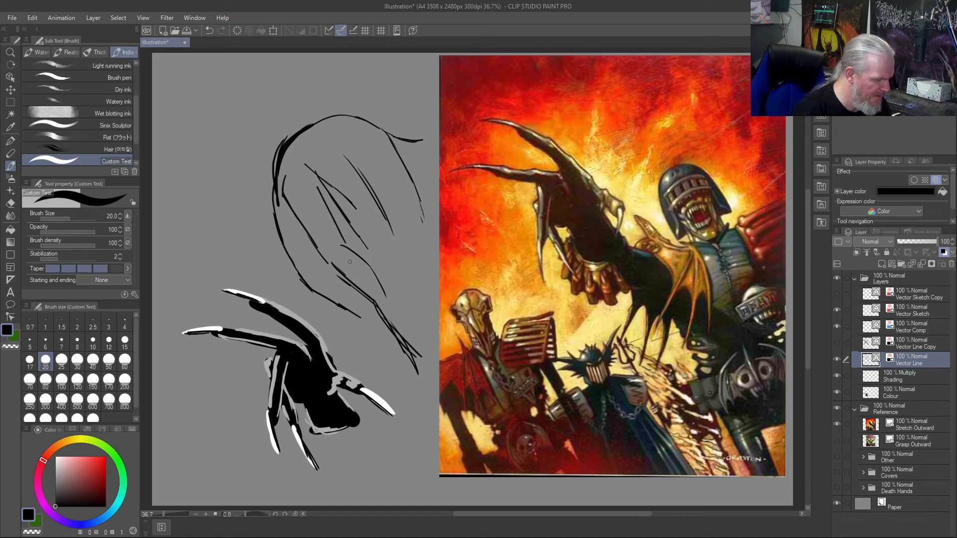
pyautogui.moveTo(373, 290); pyautogui.dragTo(423, 363)
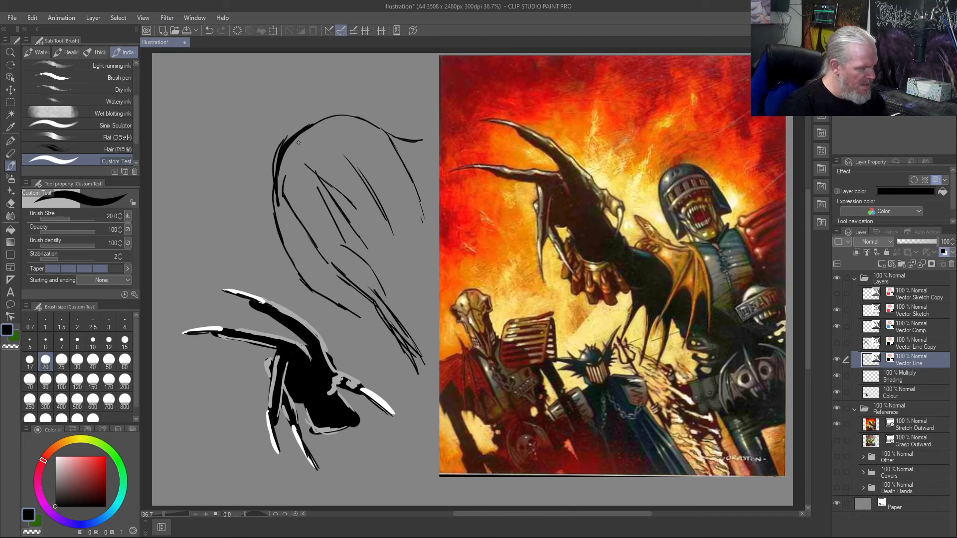
# - Add long strokes across the upper curve of the hand form and angled lines beside it, and clear the Vector Line layer
pyautogui.moveTo(395, 90)
pyautogui.mouseDown()
pyautogui.moveTo(346, 85)
pyautogui.moveTo(282, 169)
pyautogui.mouseUp()
pyautogui.moveTo(403, 105)
pyautogui.mouseDown()
pyautogui.moveTo(392, 89)
pyautogui.moveTo(390, 117)
pyautogui.moveTo(342, 135)
pyautogui.moveTo(286, 225)
pyautogui.mouseUp()
pyautogui.moveTo(285, 144); pyautogui.dragTo(244, 186)
pyautogui.moveTo(233, 195); pyautogui.dragTo(277, 205)
pyautogui.moveTo(247, 169); pyautogui.dragTo(369, 80)
pyautogui.moveTo(299, 164); pyautogui.dragTo(375, 129)
pyautogui.press('Delete')
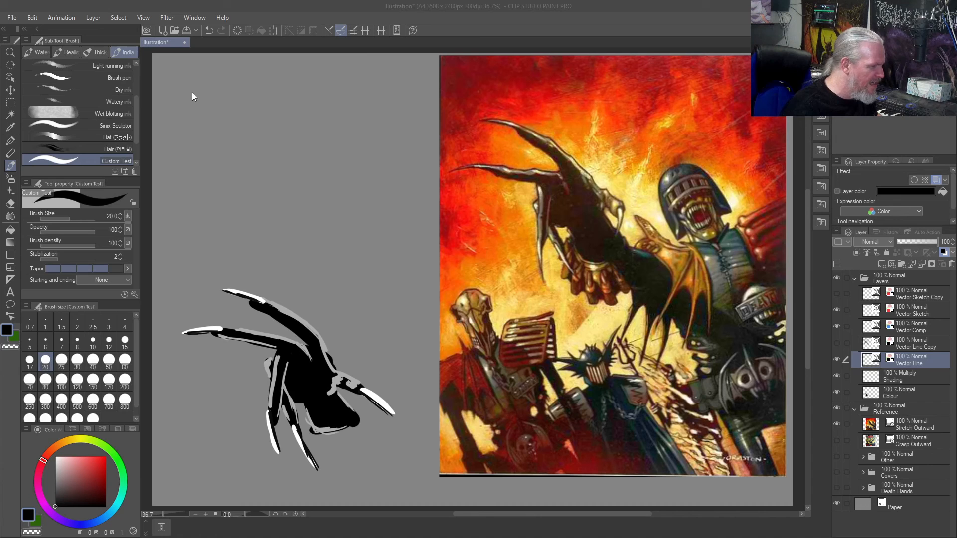
# - Select and show the Vector Line Copy layer, and briefly toggle the Vector Sketch Copy layer on and off
pyautogui.click(230, 115)
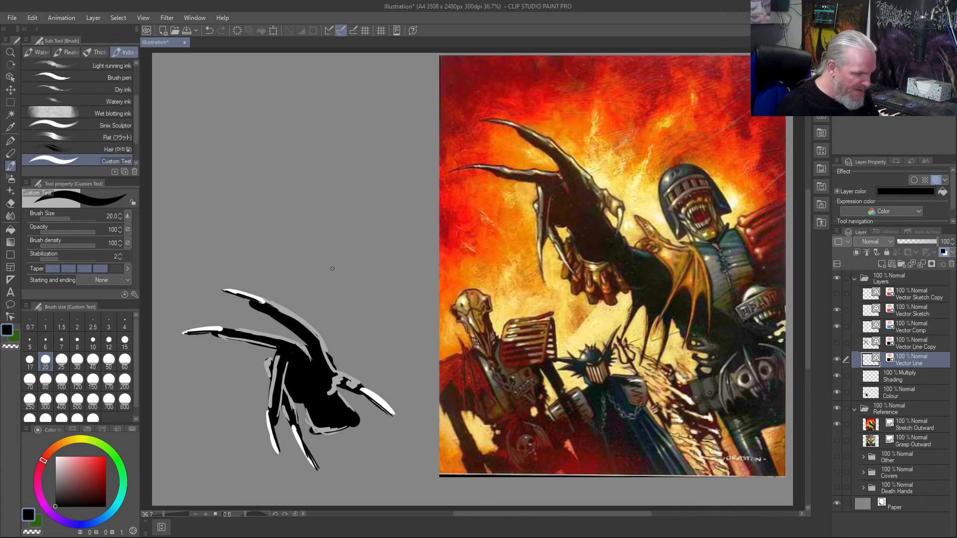
pyautogui.click(925, 343)
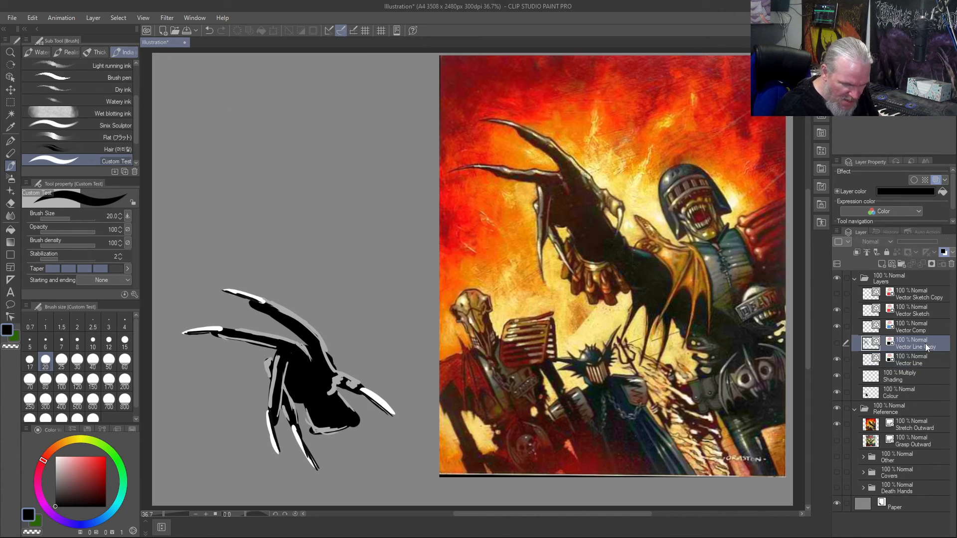
pyautogui.click(837, 342)
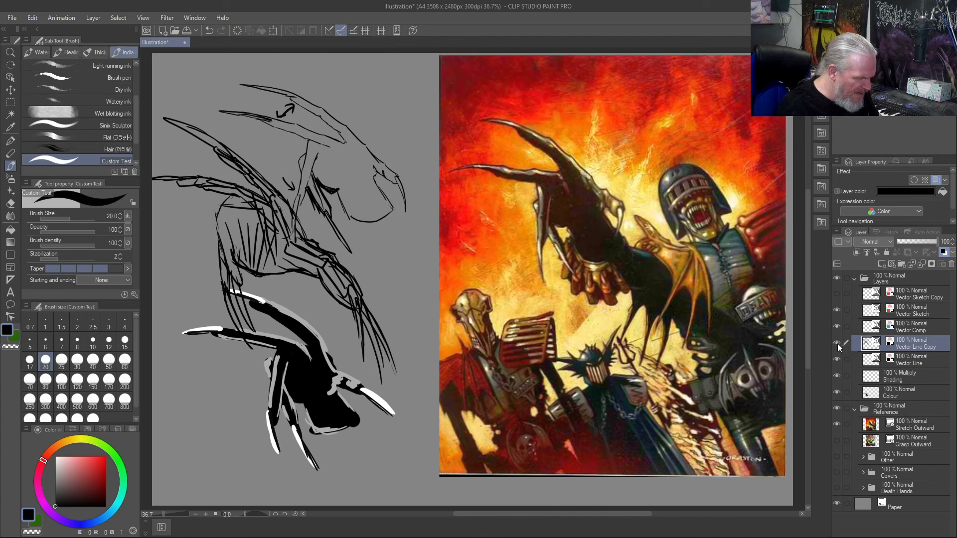
pyautogui.click(836, 295)
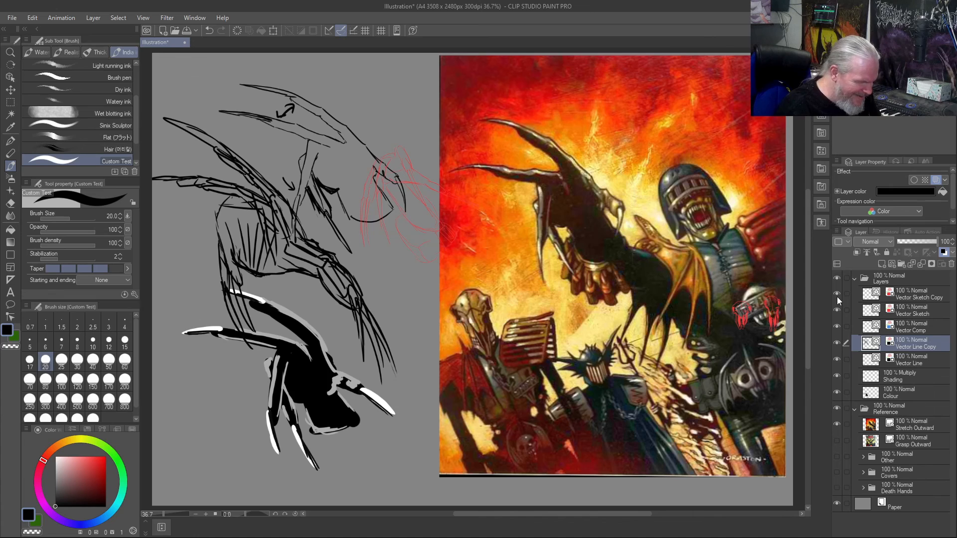
pyautogui.click(836, 295)
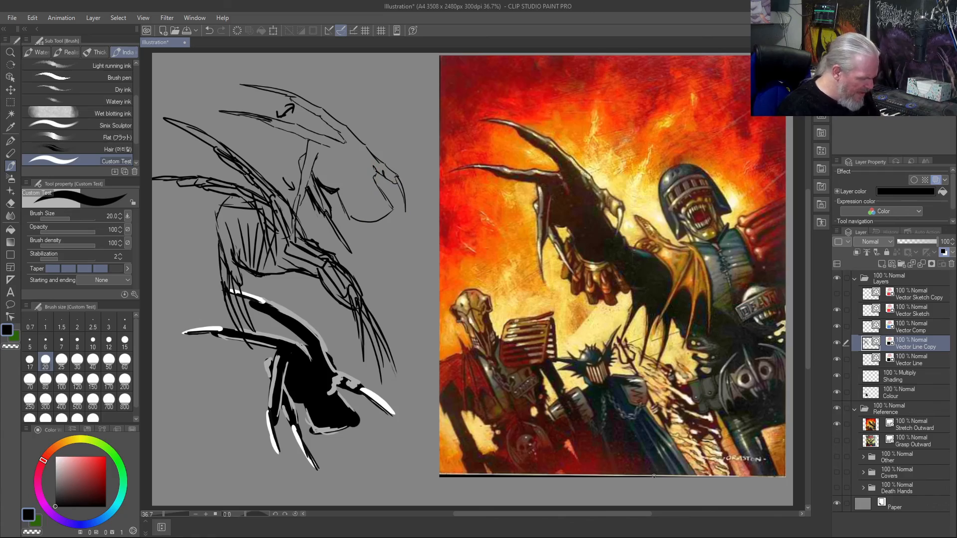
# - Save the illustration as darkjudges in CLIP STUDIO FORMAT in the ClipStudio folder under Pictures
pyautogui.press('super+shift+s')
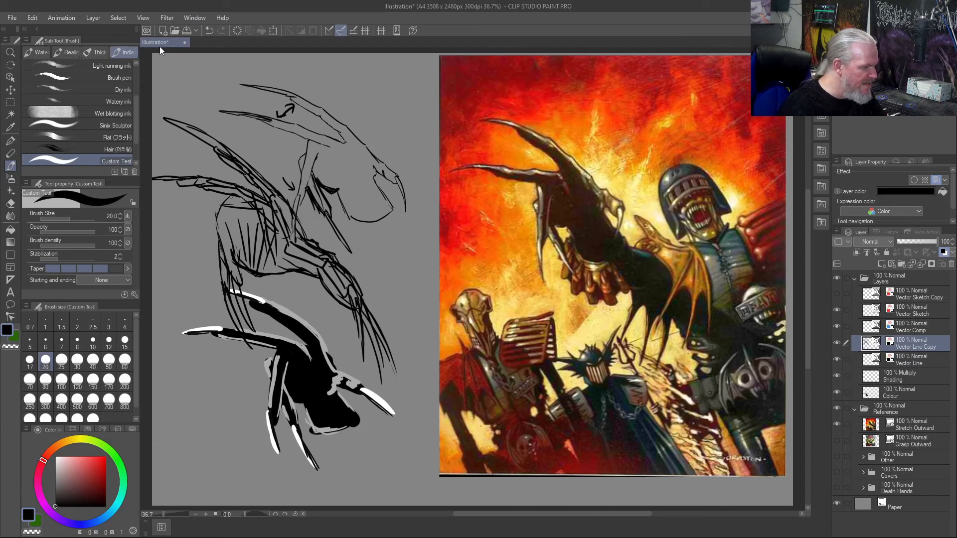
pyautogui.click(12, 18)
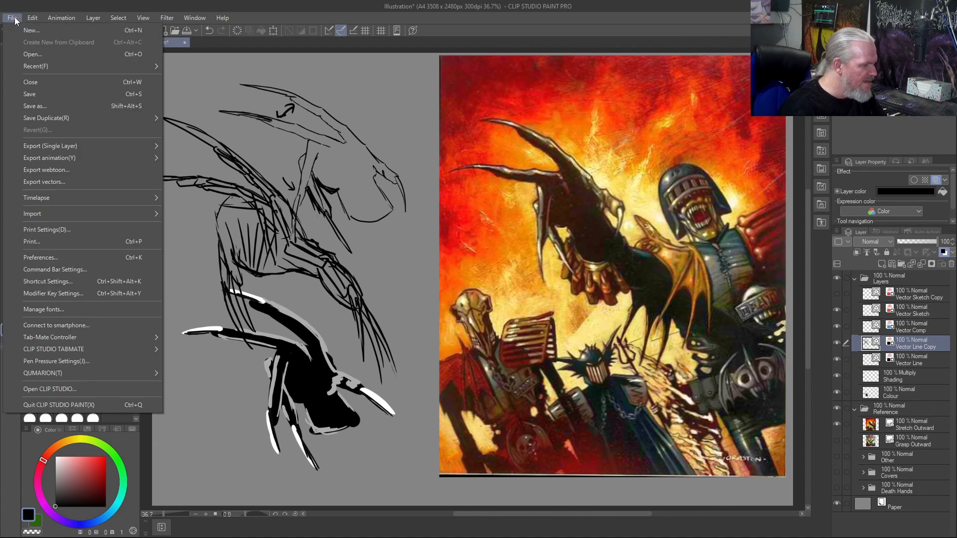
pyautogui.click(43, 106)
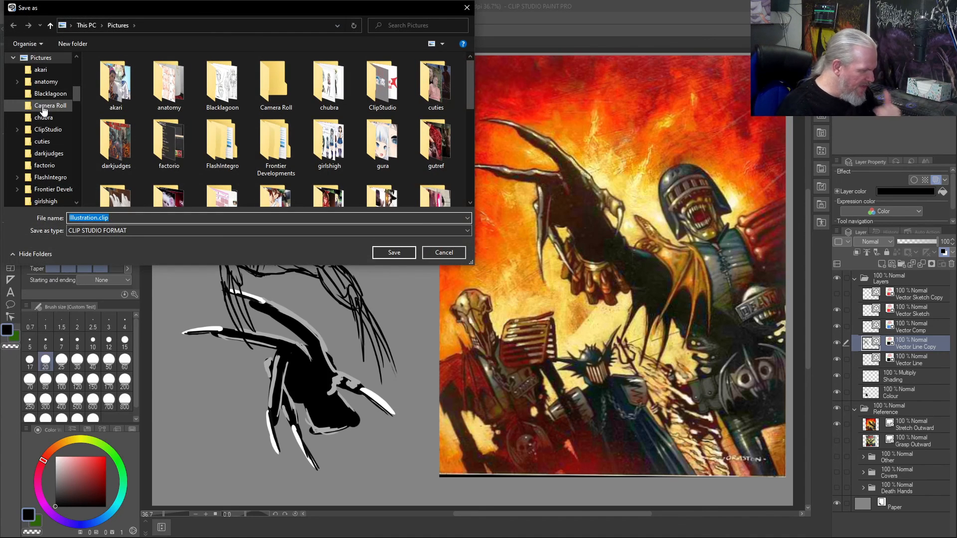
pyautogui.doubleClick(376, 89)
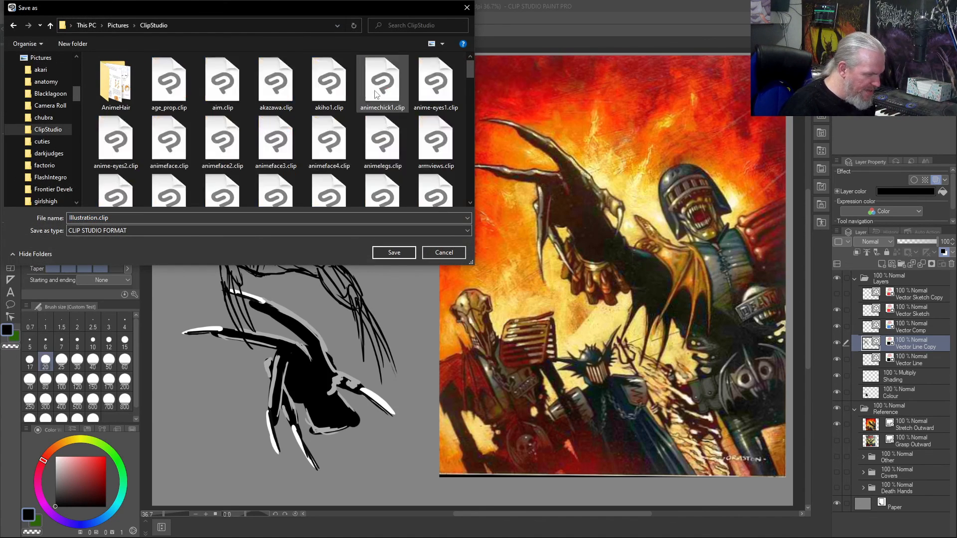
pyautogui.click(347, 218)
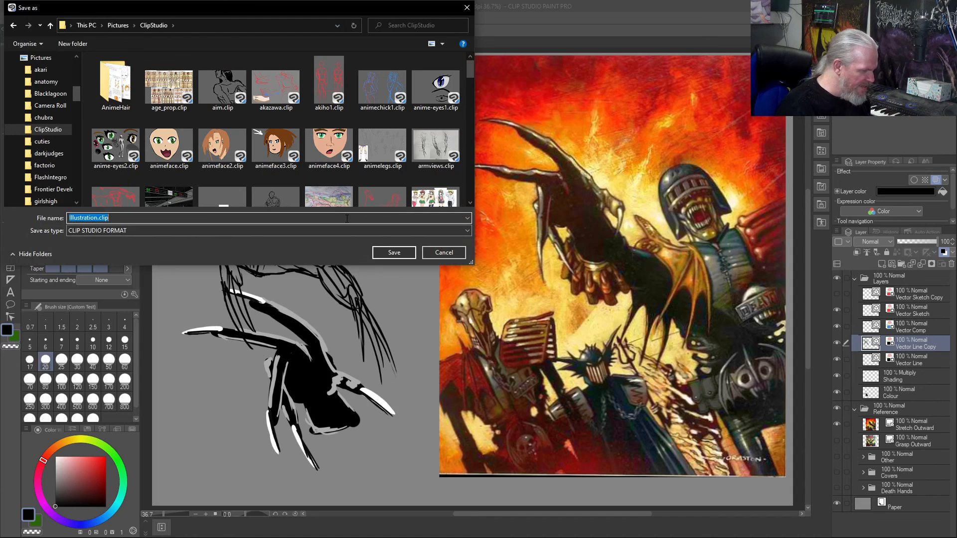
pyautogui.write('darkjudges')
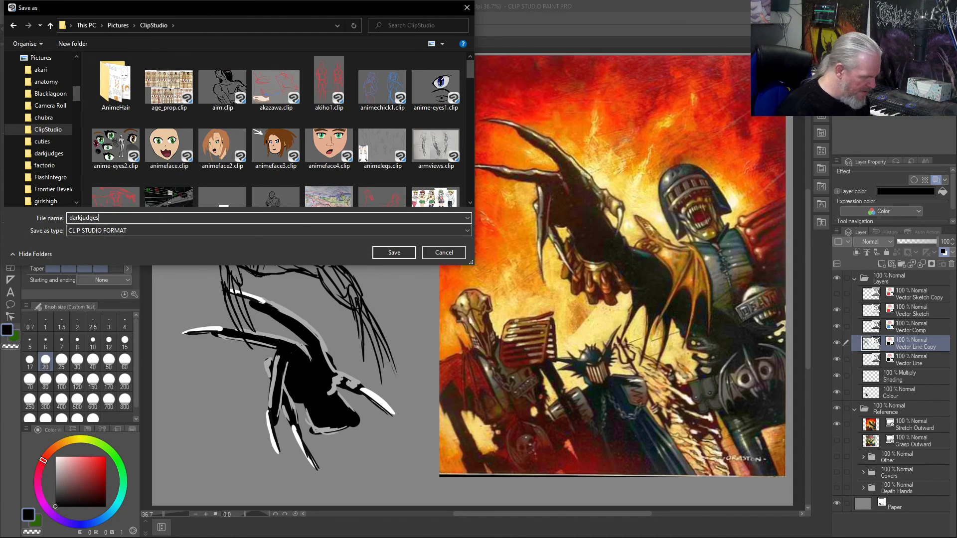
pyautogui.press('Return')
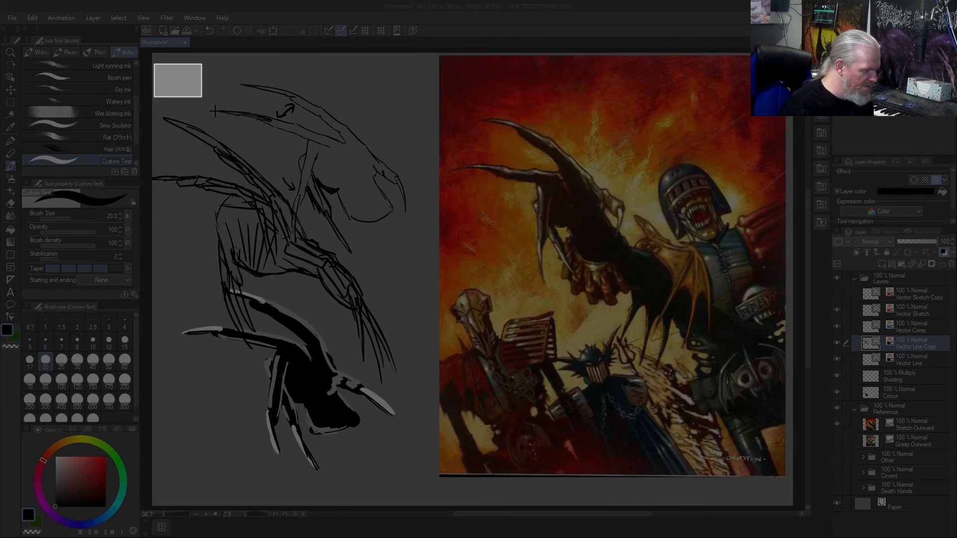
# - Capture a rectangular screenshot covering the hand sketches and the Stretch Outward artwork
pyautogui.moveTo(215, 111); pyautogui.dragTo(734, 473)
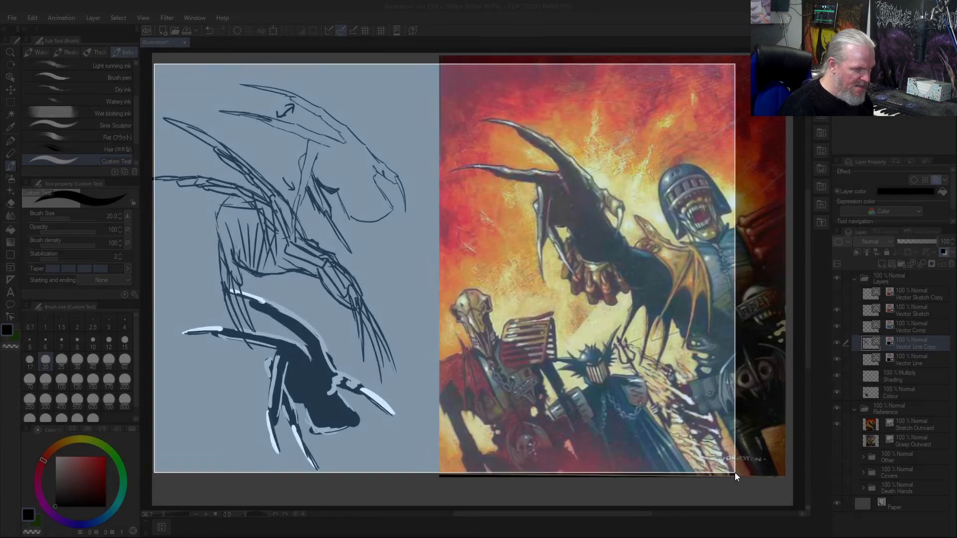